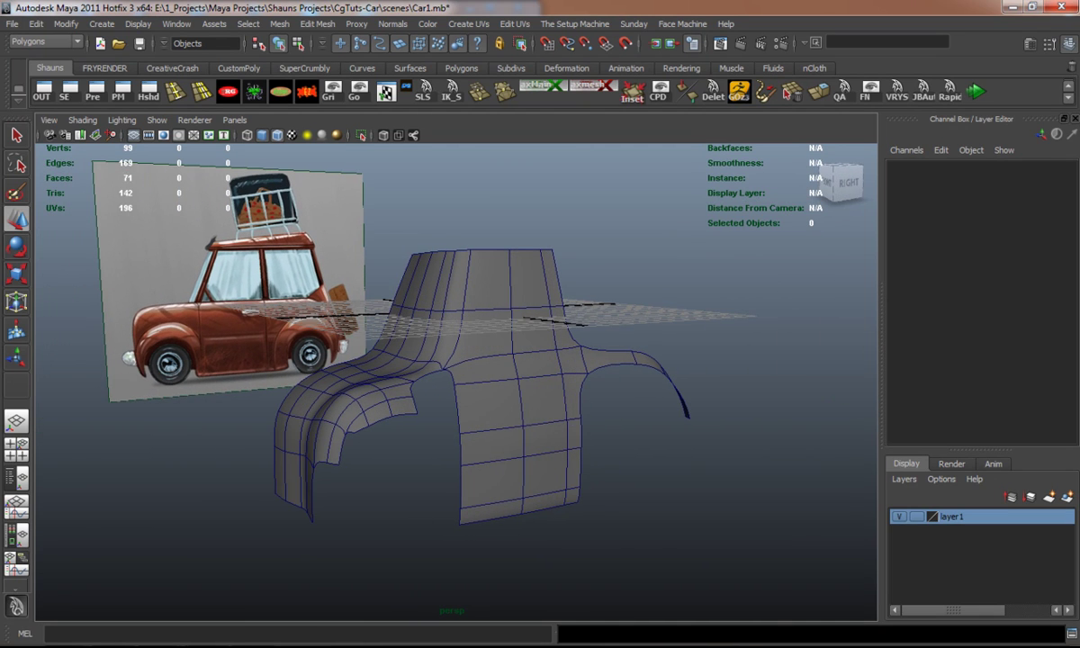
Extrude the sill edge below the rear side window and raise the new edge to the roofline of the side reference.
key(space)
key(space)
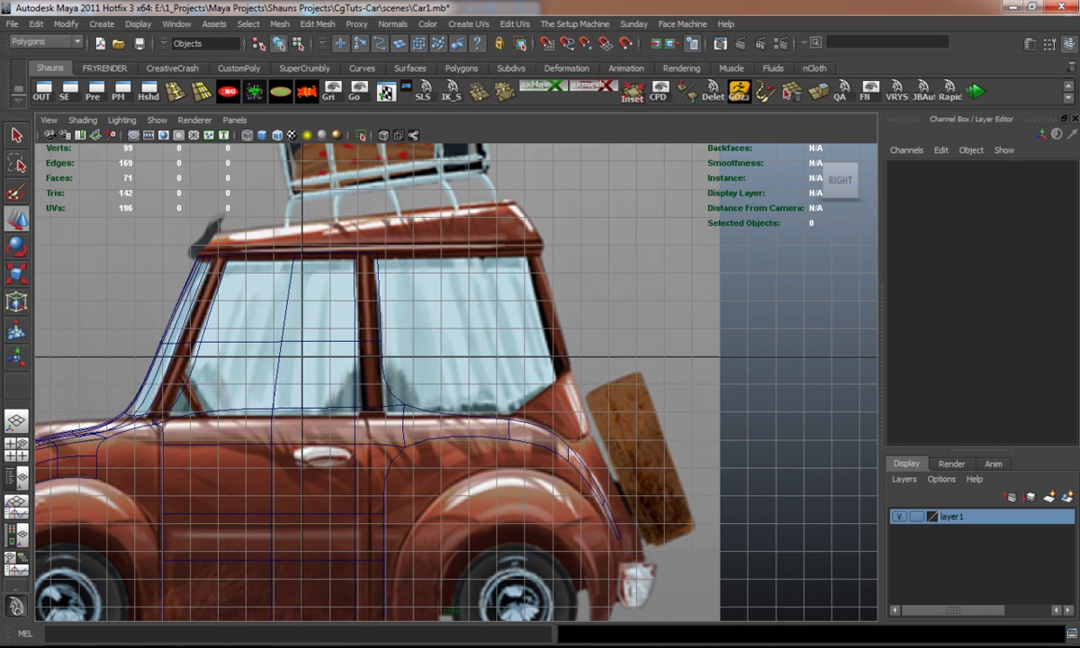
click(297, 486)
scroll(455, 385, up, 3)
right_drag(516, 402, 521, 365)
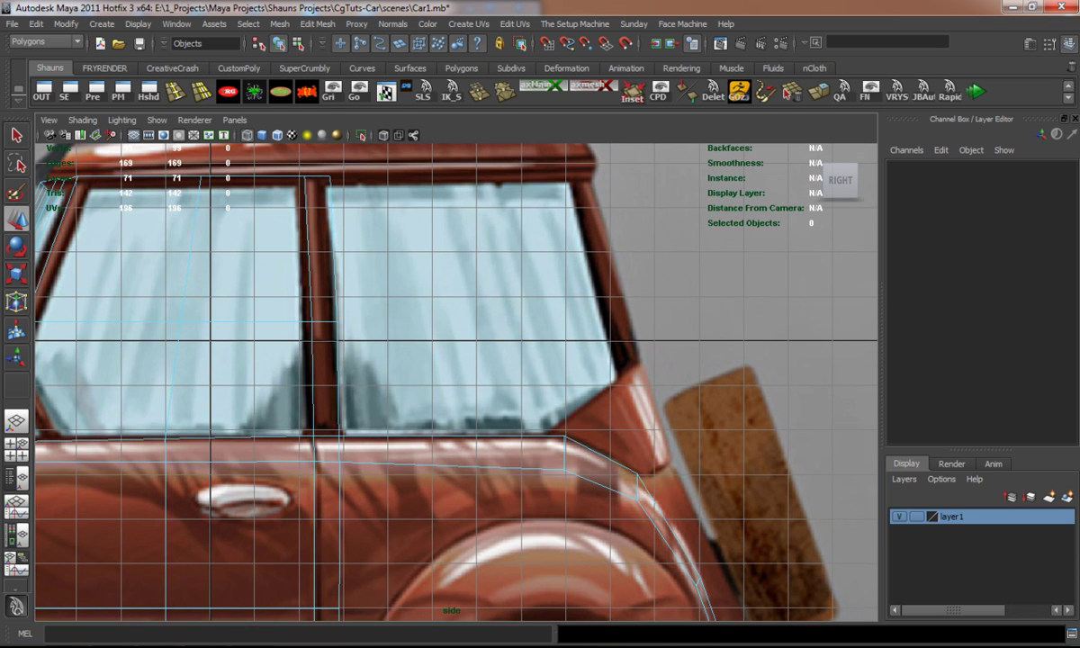
click(423, 433)
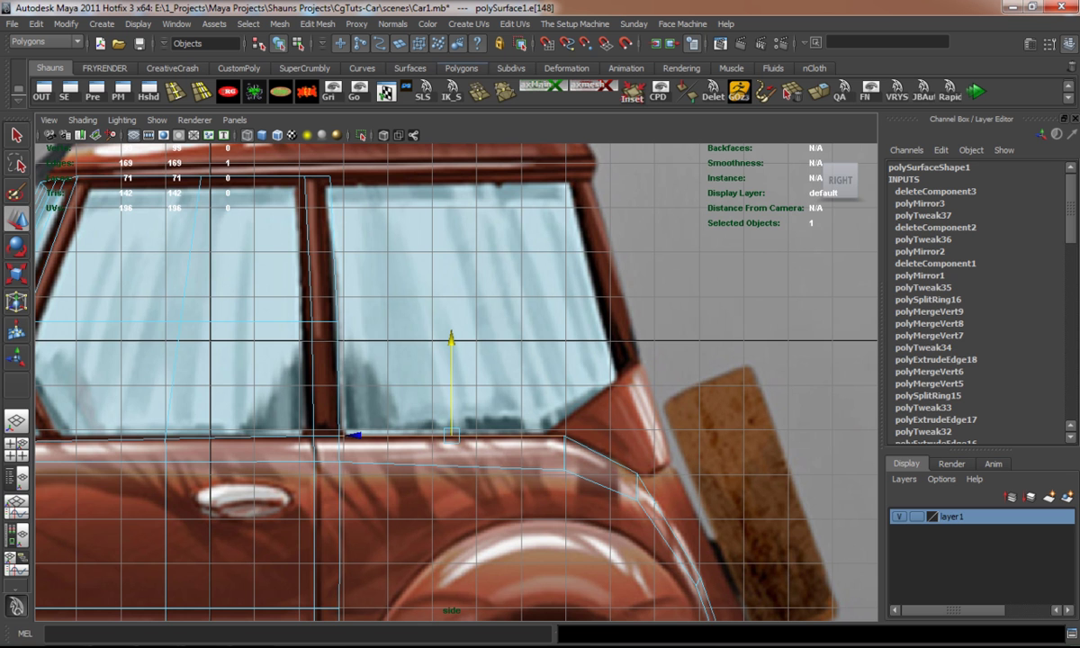
click(767, 89)
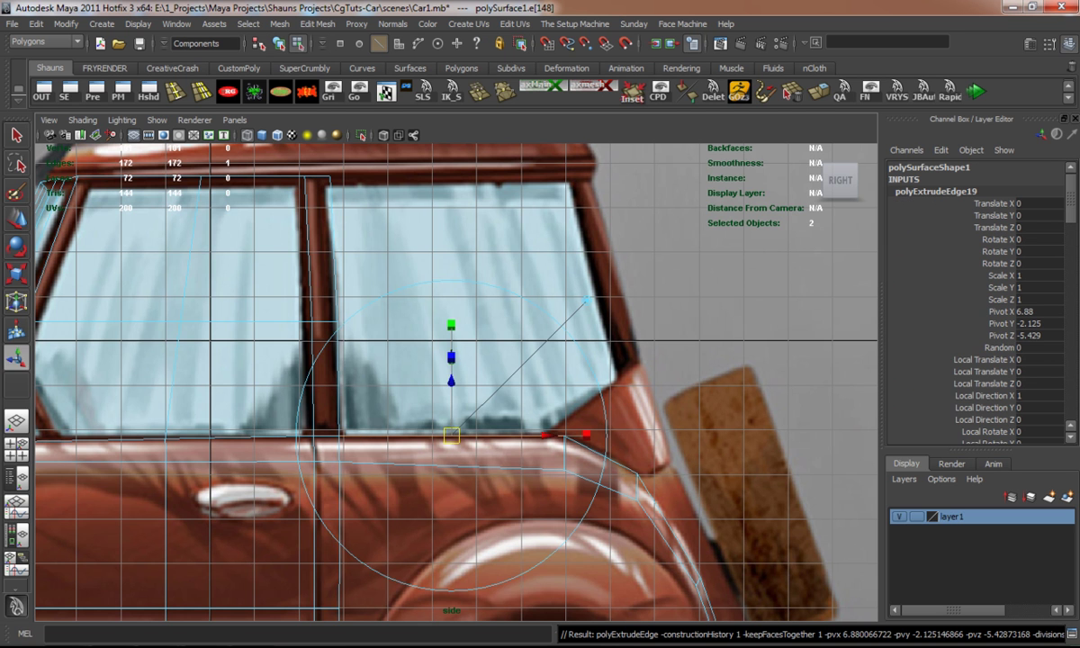
drag(452, 435, 452, 175)
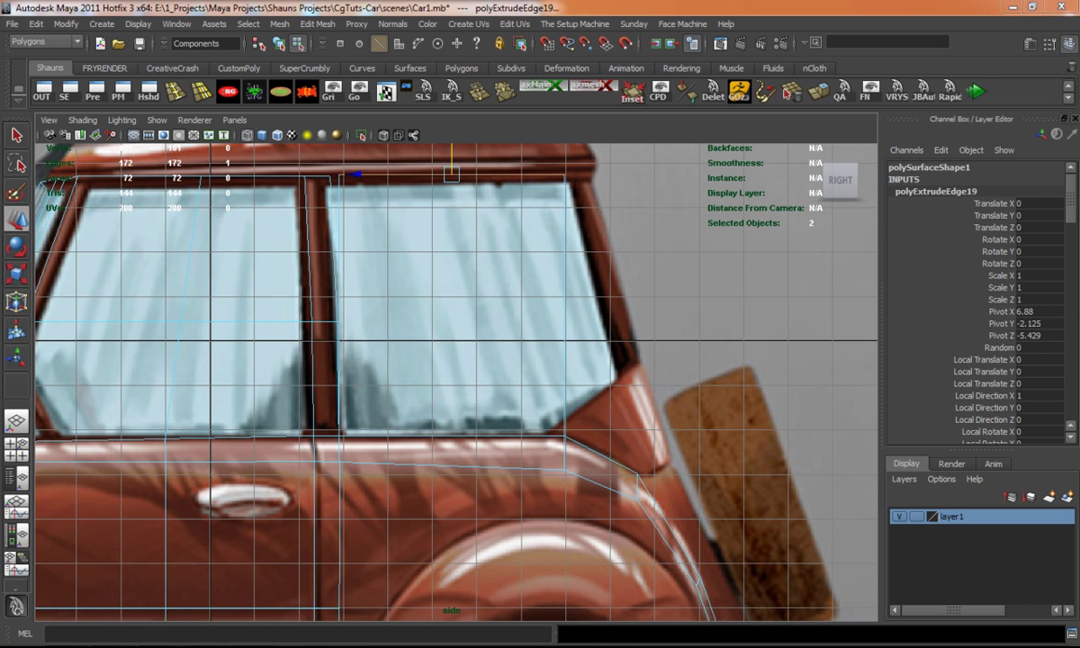
Insert a horizontal edge loop across the new rear window panel, level with the existing loop on the front window section.
key(space)
key(space)
alt+drag(630, 378, 804, 401)
key(ctrl+z)
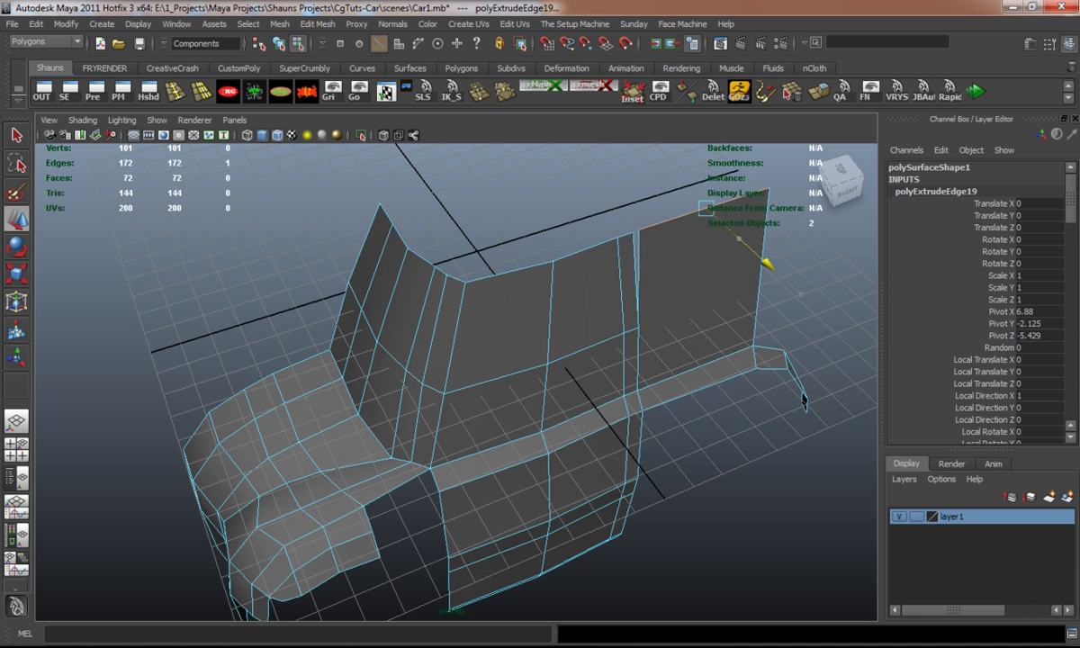
alt+drag(804, 400, 770, 382)
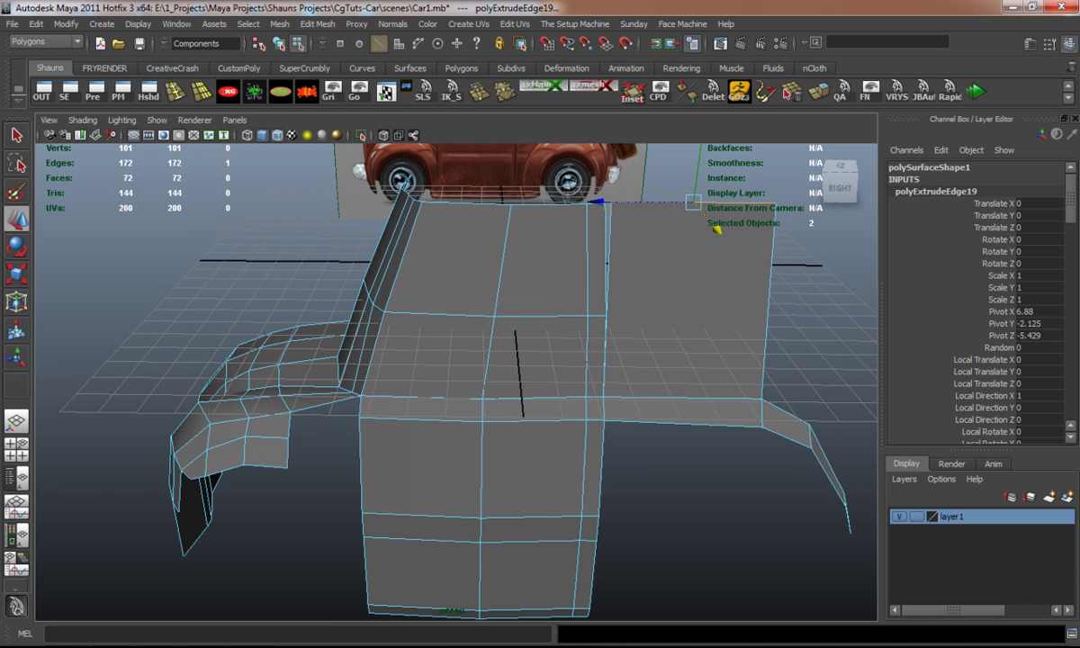
key(y)
alt+right_drag(716, 230, 666, 288)
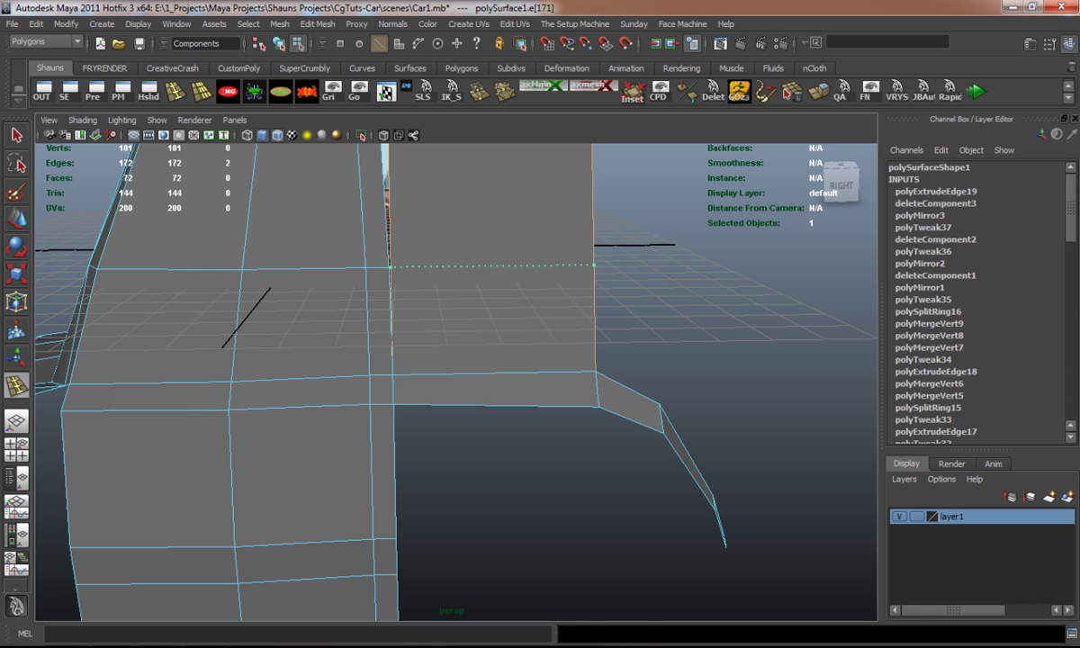
click(390, 267)
key(w)
Merge the rear window panel's front vertices with the adjoining door pillar vertices to close the gap.
right_drag(441, 257, 385, 255)
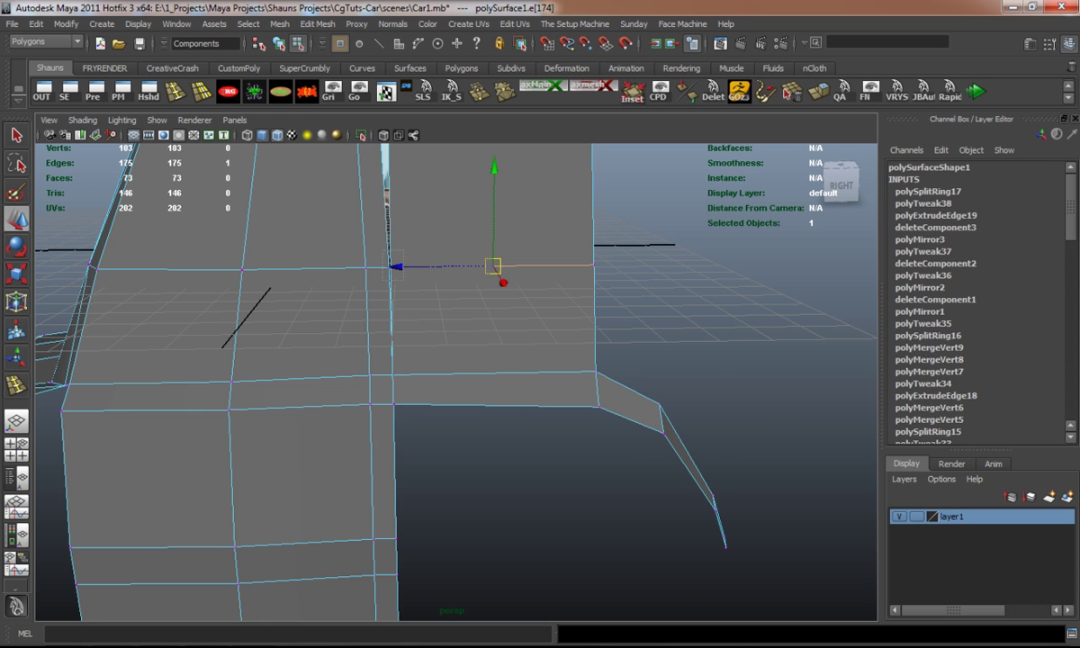
click(390, 267)
alt+middle_drag(389, 267, 410, 403)
click(451, 87)
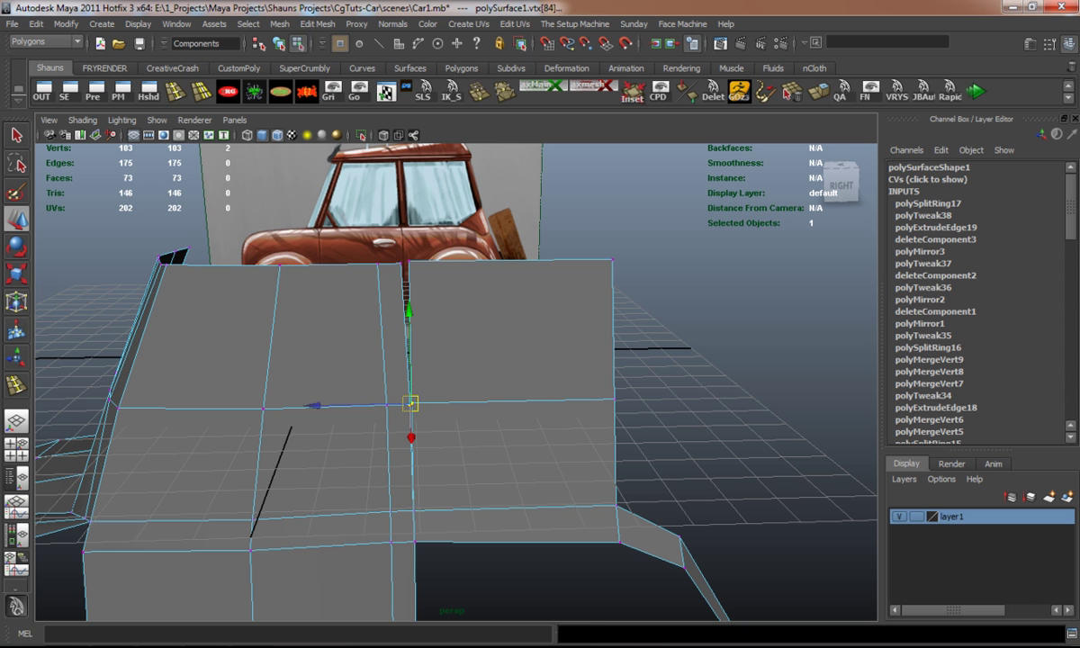
drag(410, 404, 301, 418)
key(1)
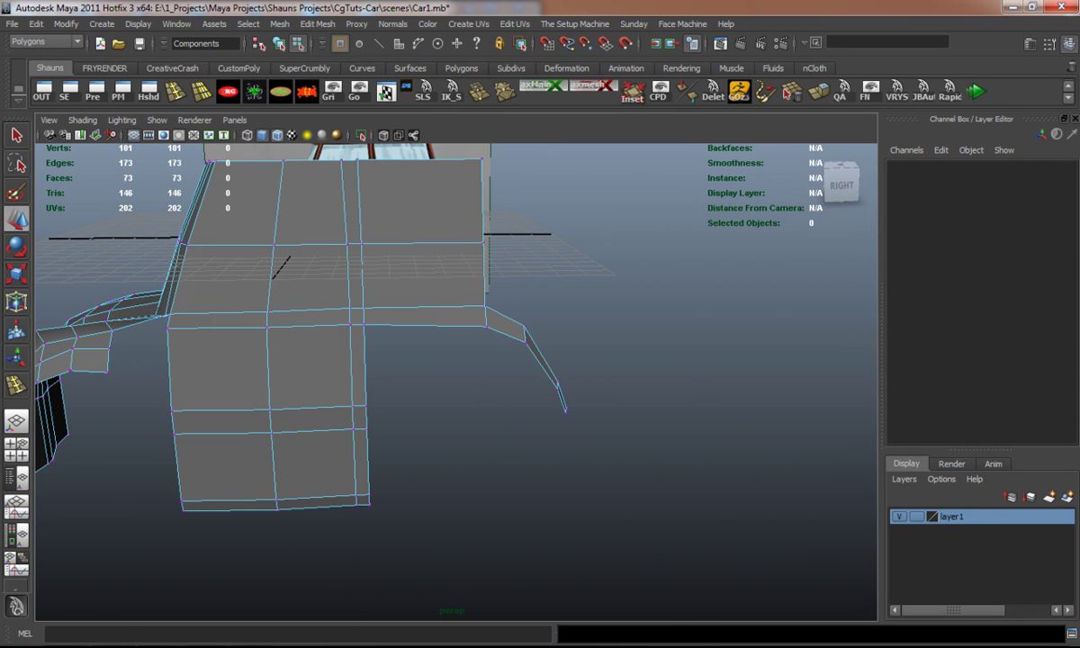
Extrude the two outer edges at the rear end of the fender strip and pull them inward to start the back panel.
right_drag(507, 330, 448, 330)
click(505, 335)
alt+drag(506, 334, 457, 366)
shift+click(467, 397)
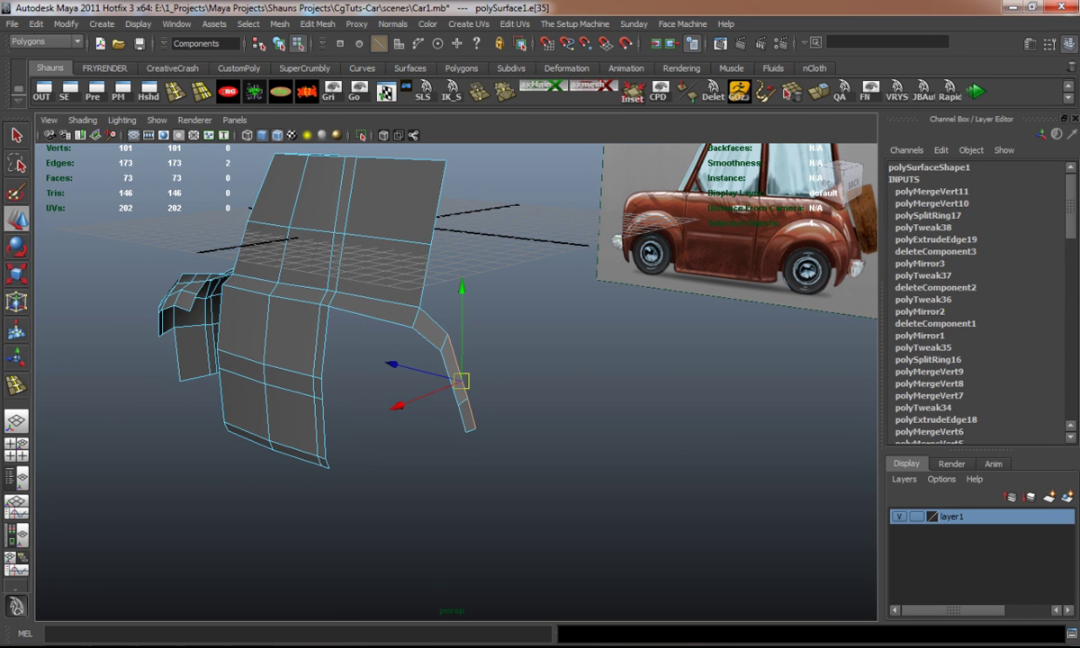
key(space)
key(space)
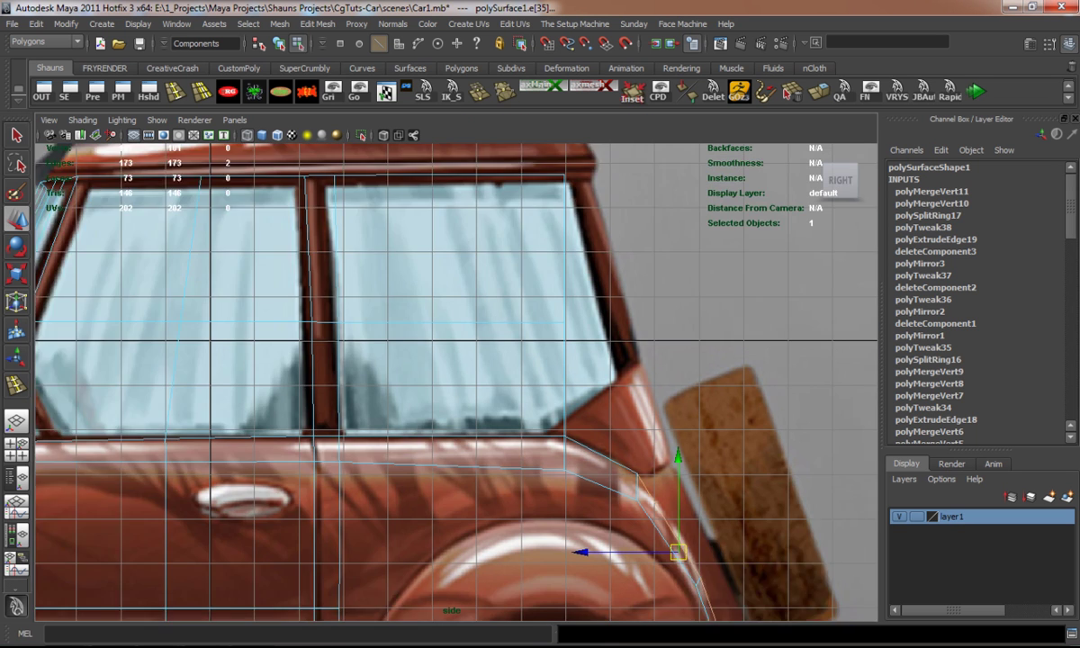
scroll(456, 381, up, 2)
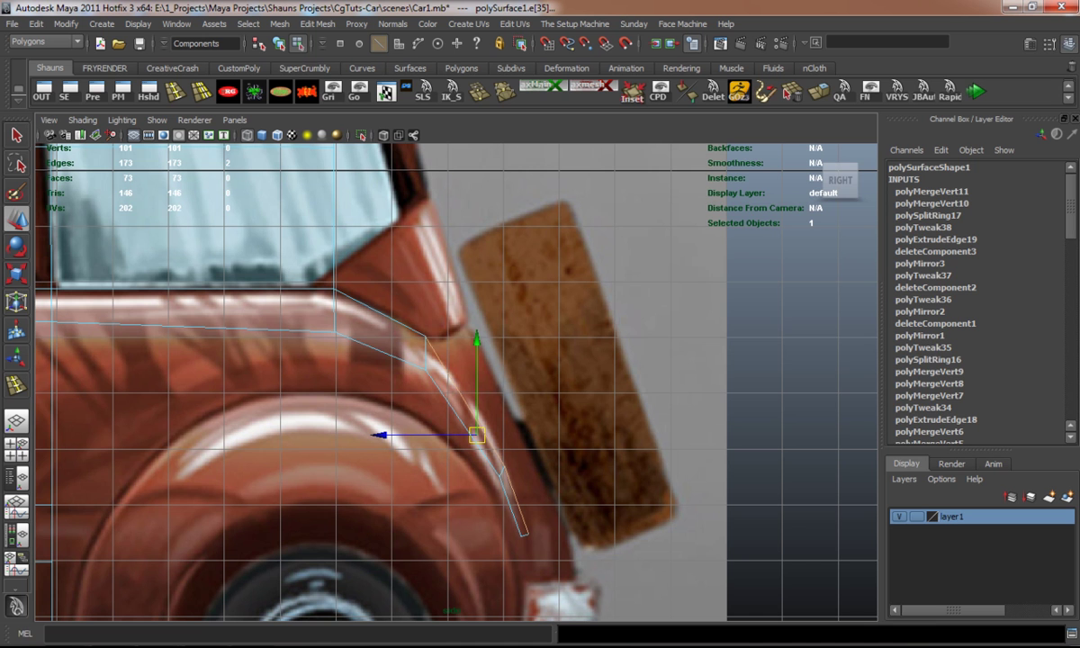
key(ctrl+e)
key(space)
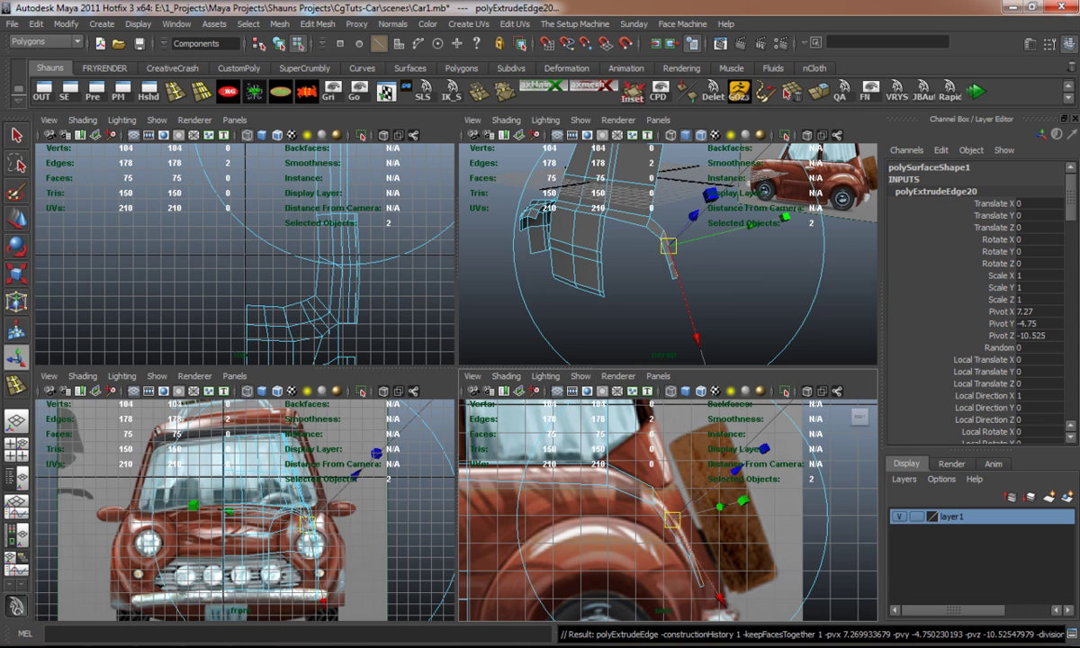
key(space)
key(w)
drag(383, 374, 481, 337)
Flatten the extruded edges across the car's width and move them close to the centreline.
alt+drag(540, 405, 697, 377)
key(r)
drag(537, 322, 507, 322)
alt+drag(391, 303, 465, 236)
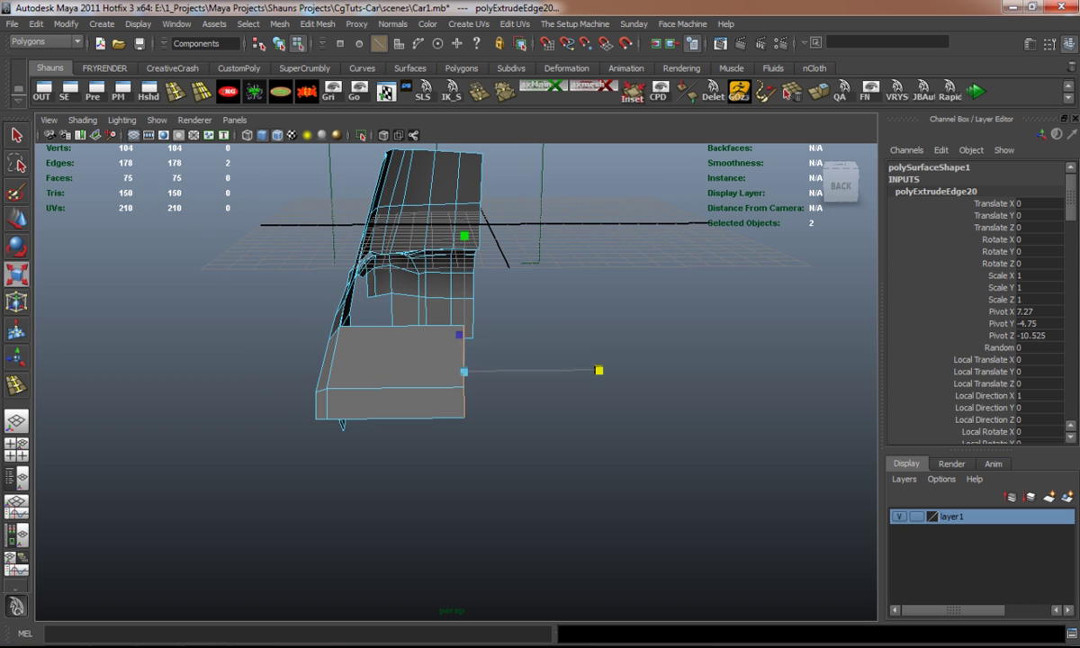
key(w)
drag(423, 371, 434, 477)
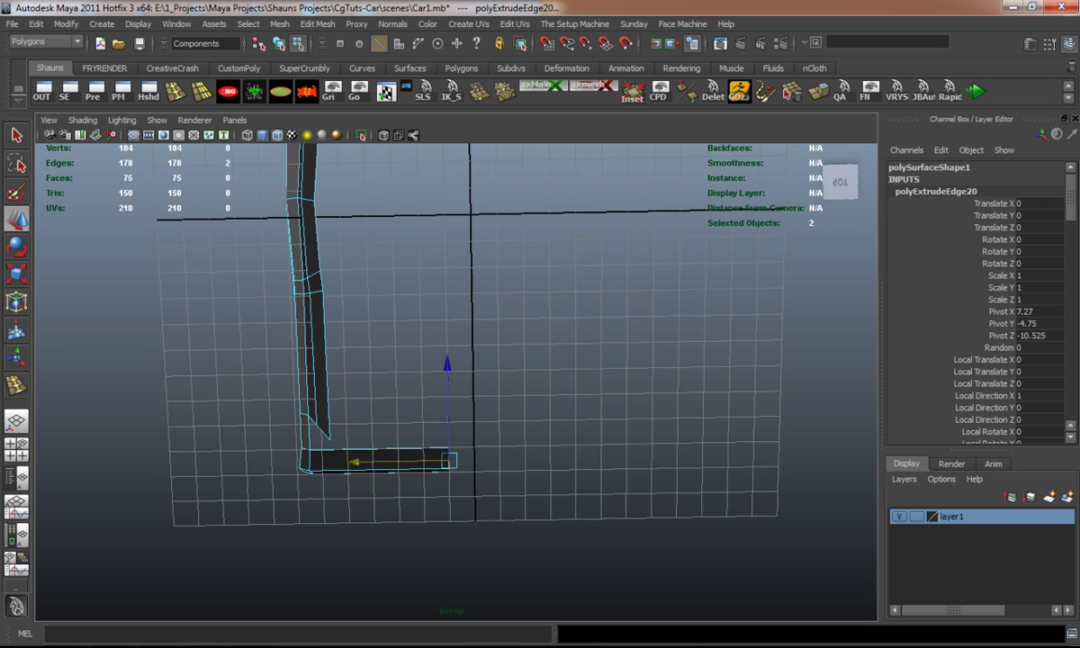
Place the back panel's inner edges on the centreline in the top view and shift them slightly rearward.
key(space)
key(space)
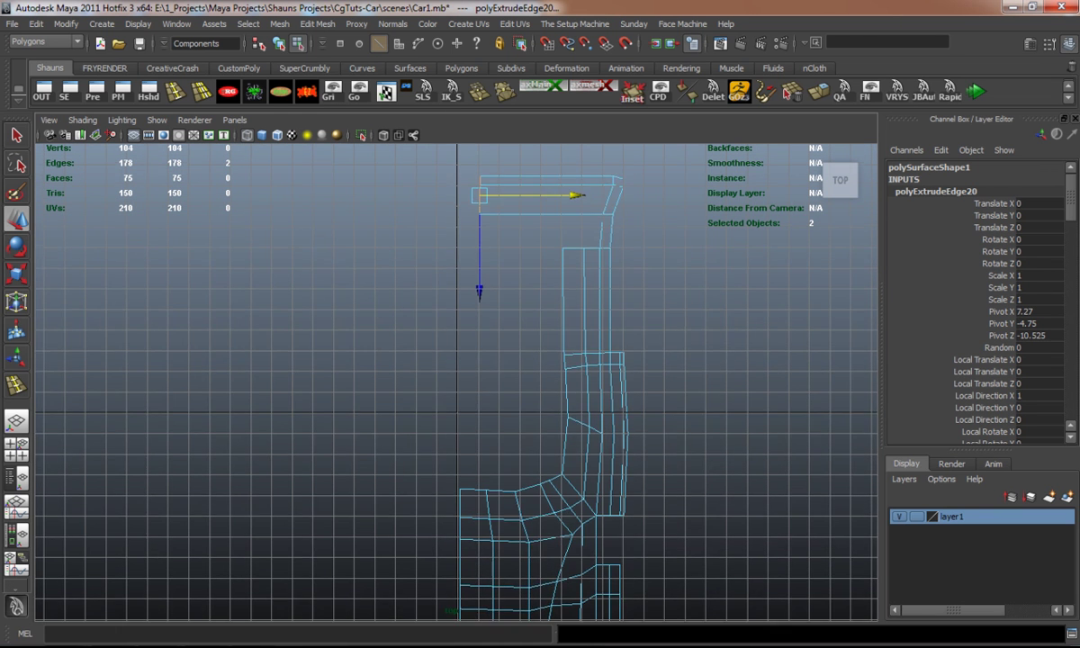
scroll(558, 288, down, 2)
drag(584, 212, 573, 212)
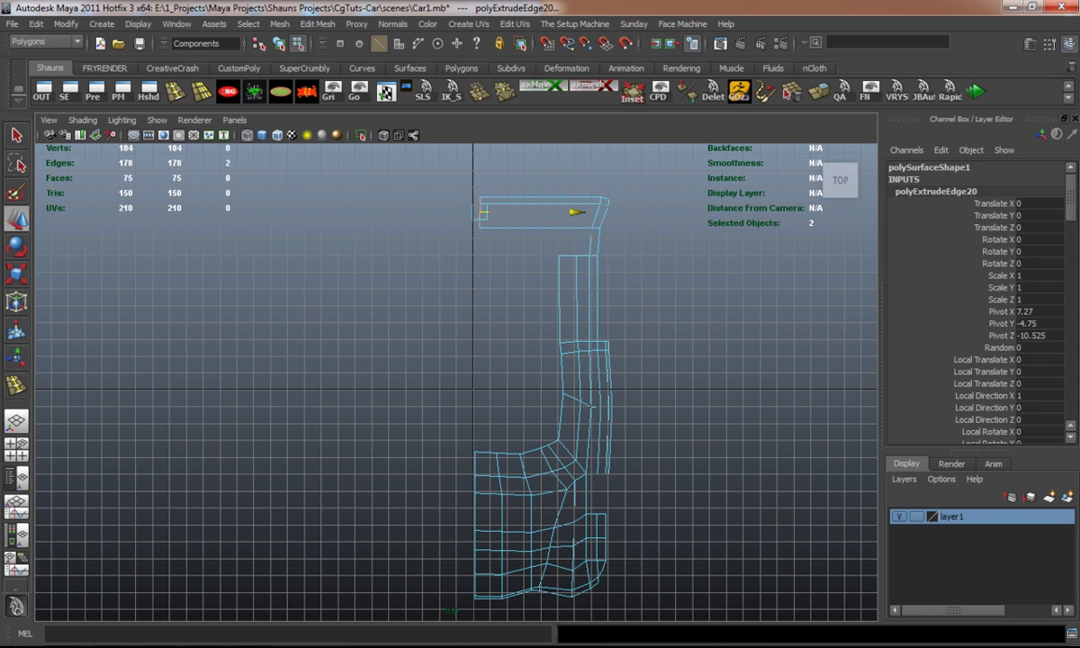
key(r)
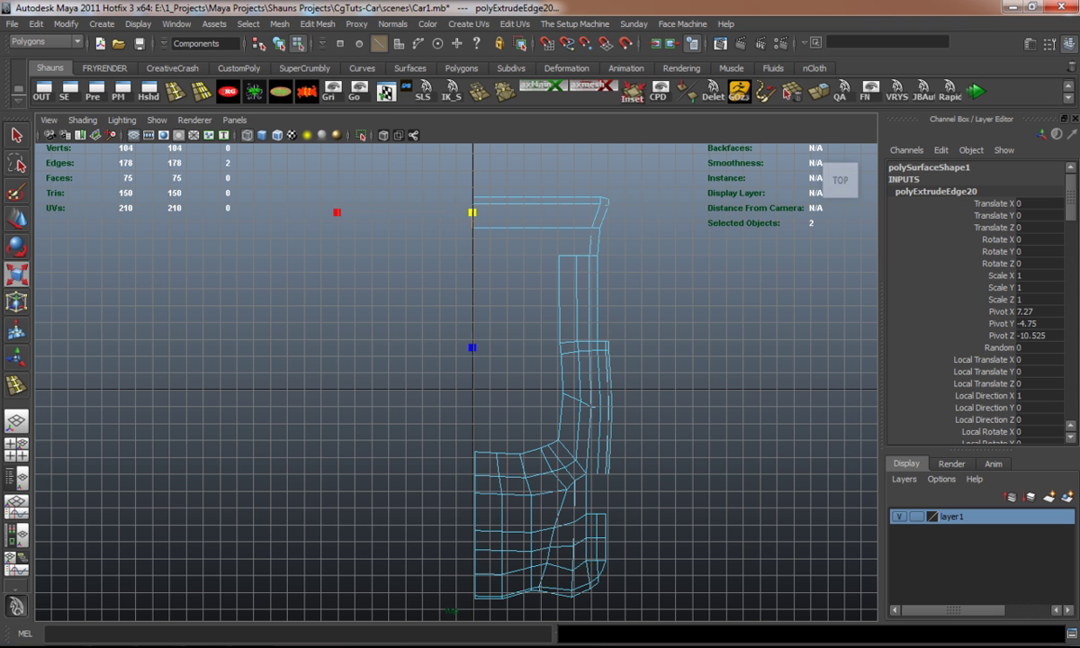
scroll(457, 378, up, 2)
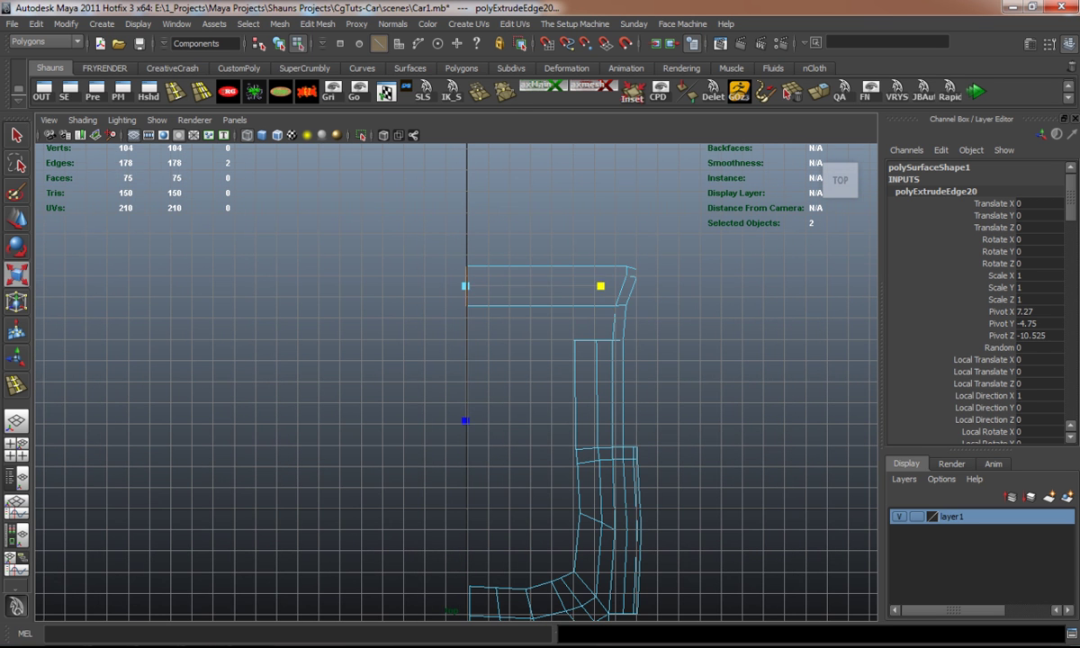
key(w)
drag(465, 372, 465, 372)
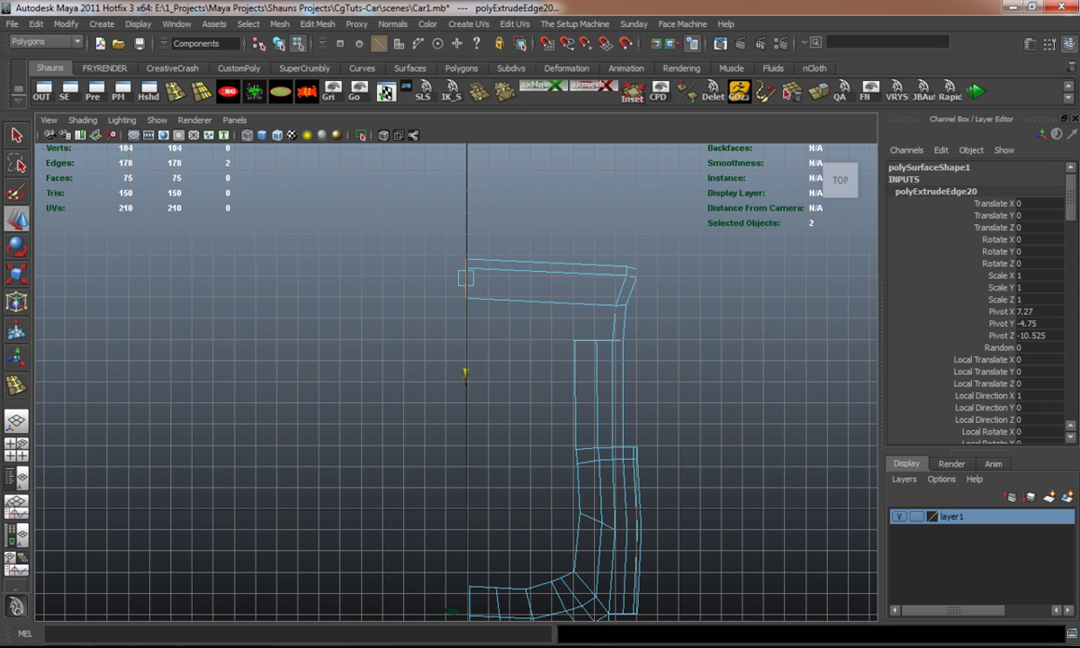
Insert a vertical edge loop in the back panel, move it slightly rearward to round the panel, and preview it smoothed.
key(y)
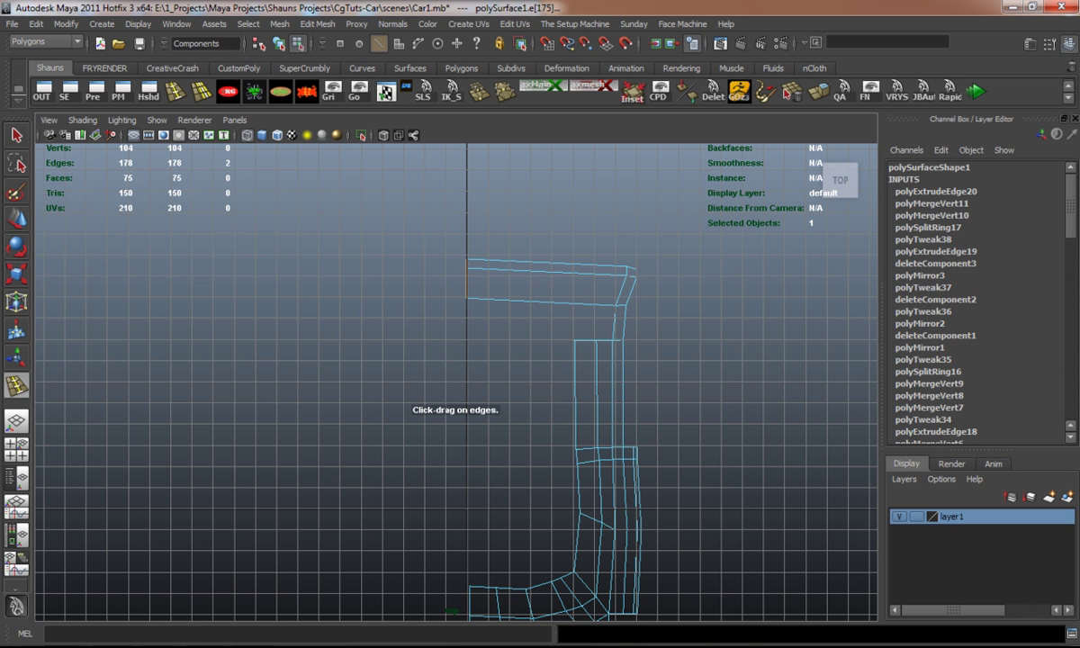
alt+middle_drag(540, 405, 537, 335)
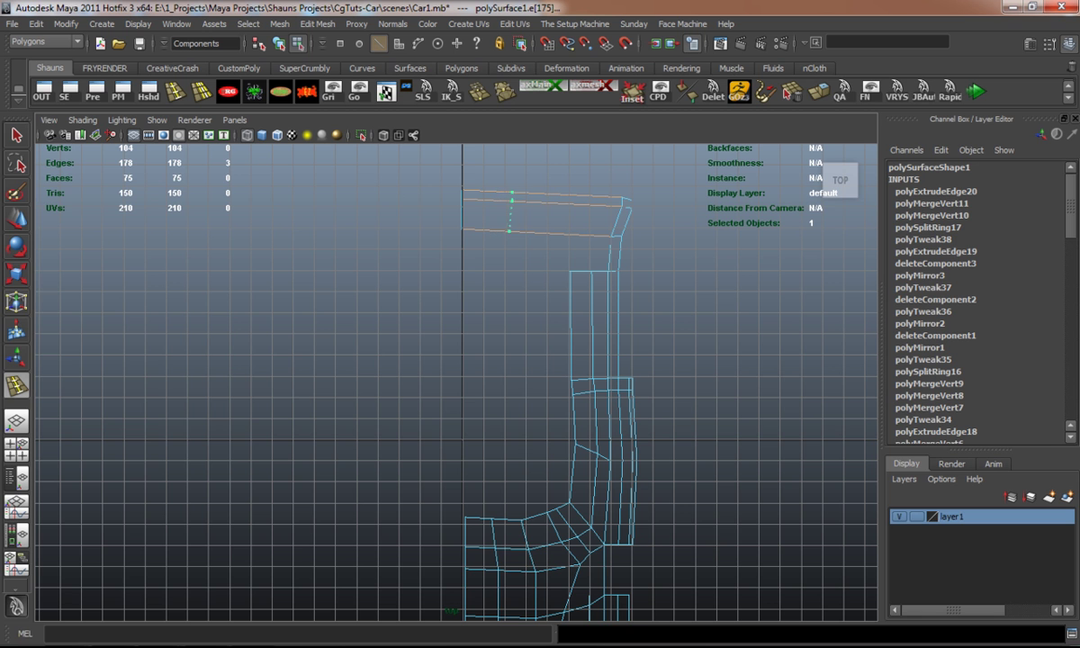
drag(531, 216, 531, 216)
key(w)
drag(526, 306, 530, 300)
key(3)
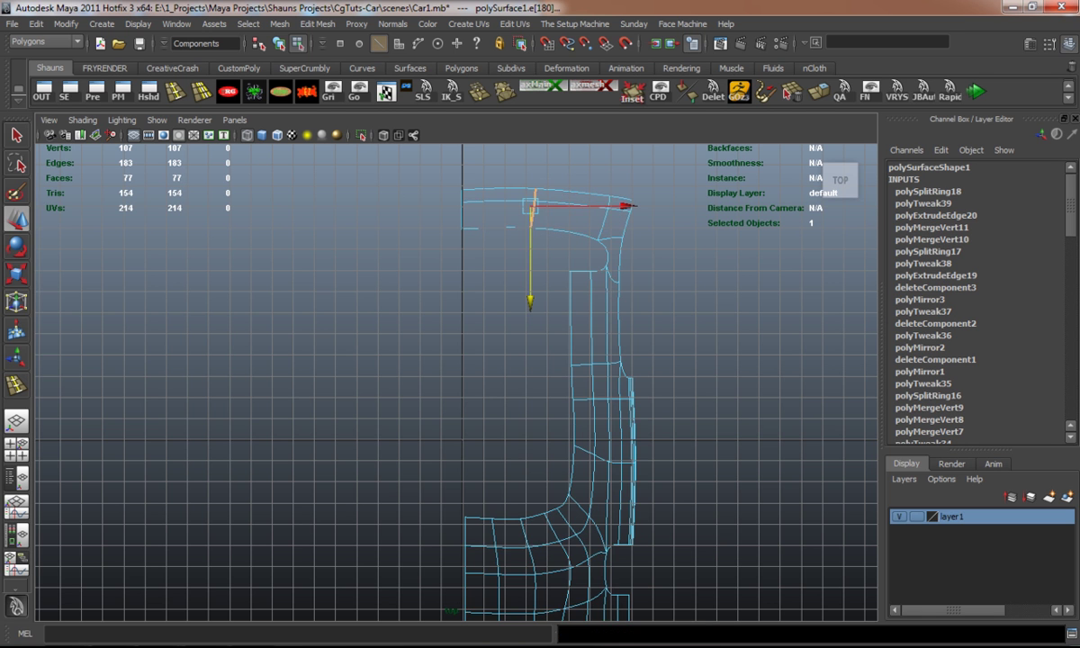
Extrude the fender strip edge just above the back panel and pull it toward the car's centreline.
key(space)
key(space)
alt+drag(450, 378, 540, 297)
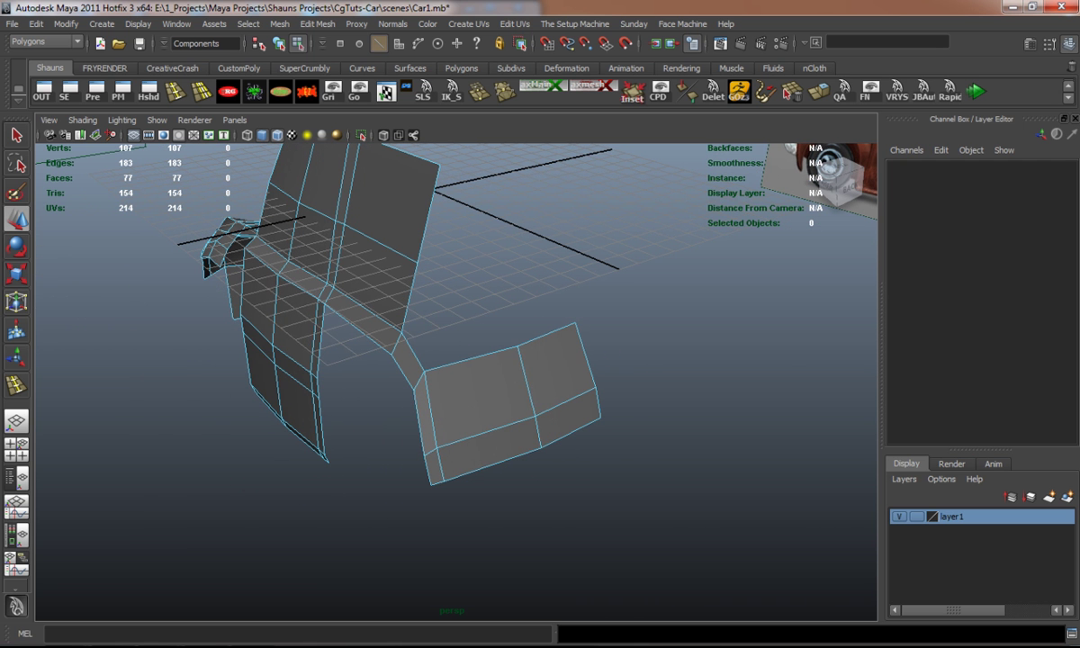
right_drag(407, 304, 407, 305)
click(386, 328)
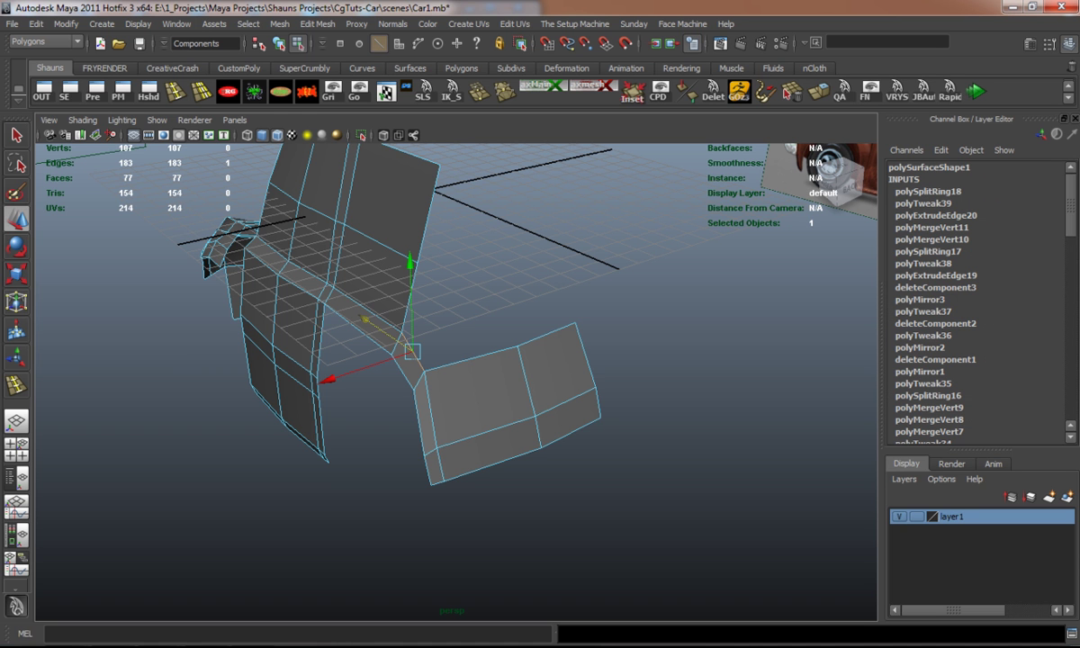
click(766, 90)
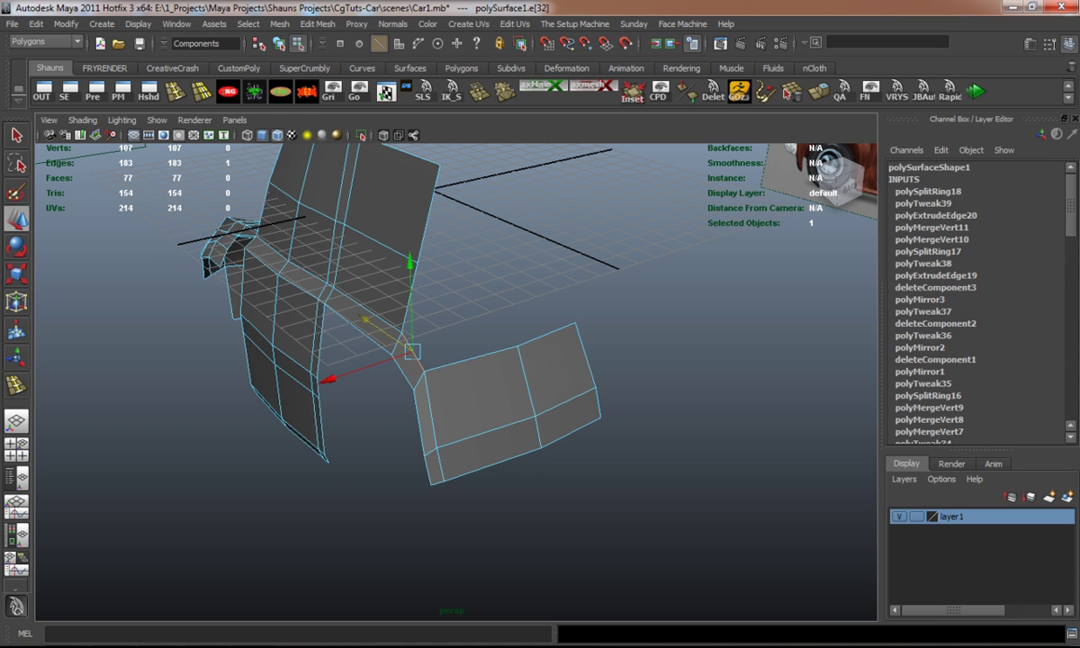
alt+drag(540, 360, 459, 360)
drag(341, 382, 518, 351)
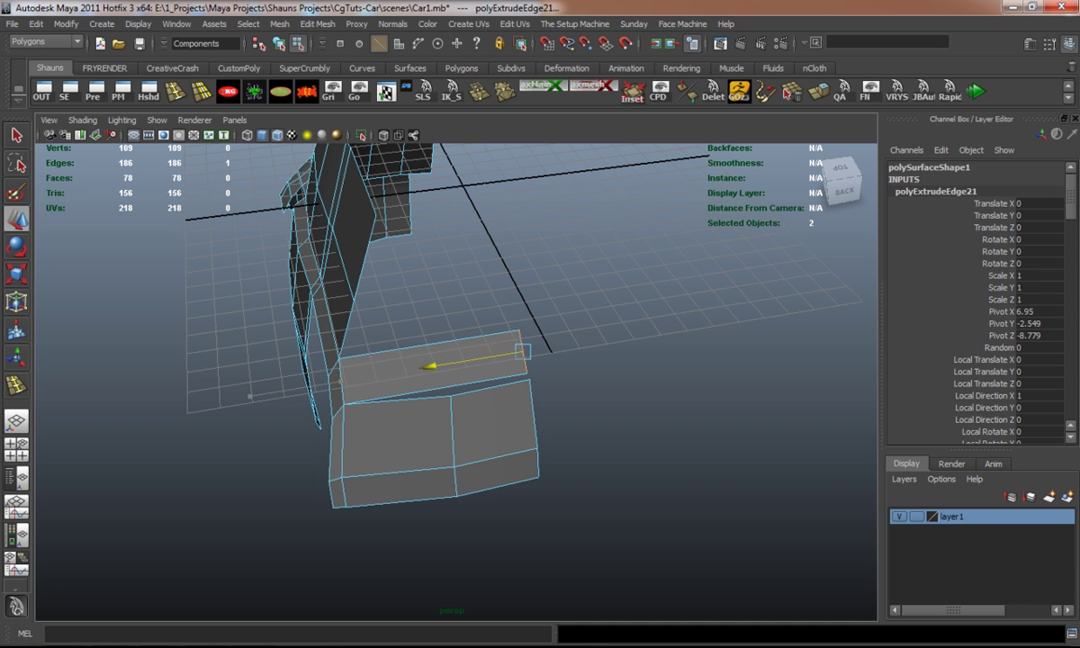
Raise the inner edge of the new upper rear panel in the side view to the height of the rear pillar's base.
key(space)
key(space)
scroll(427, 360, up, 5)
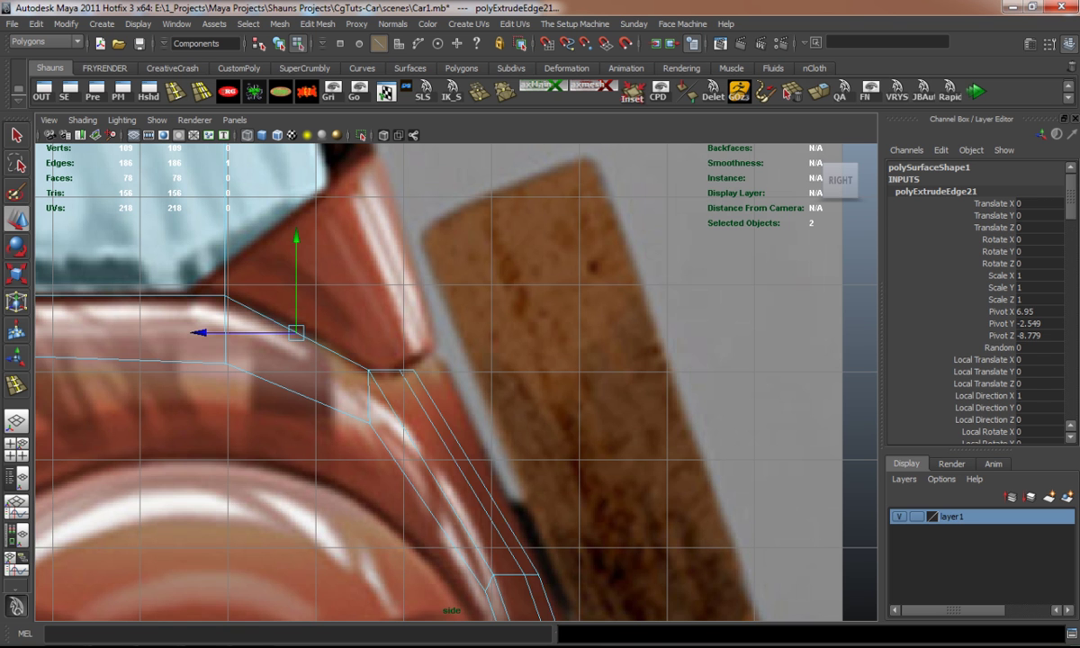
alt+middle_drag(427, 361, 439, 412)
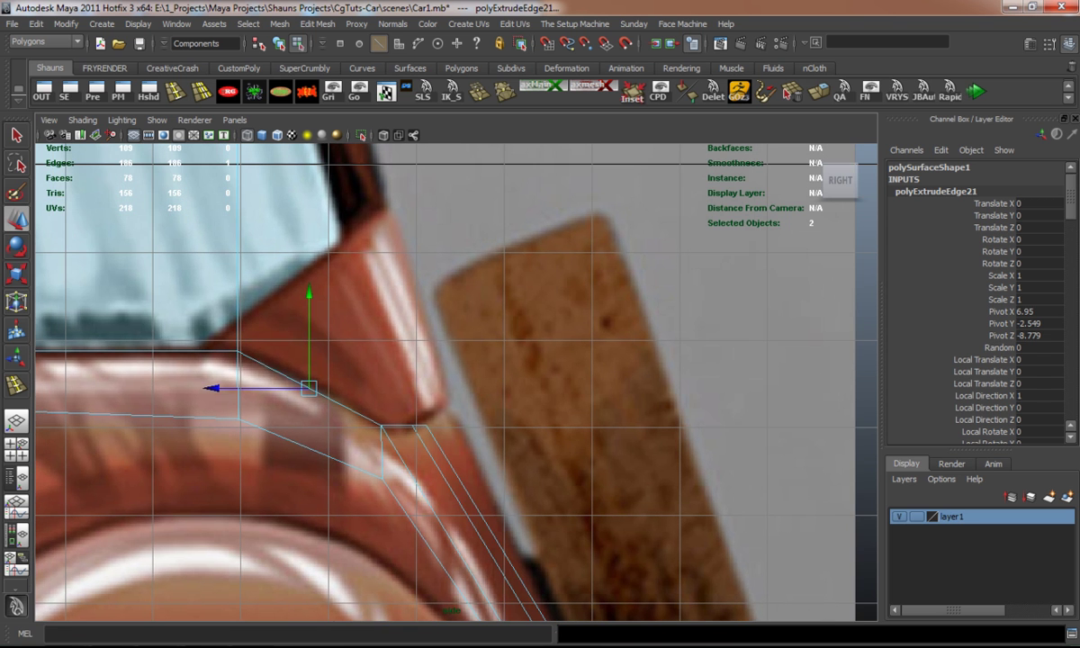
drag(309, 351, 308, 250)
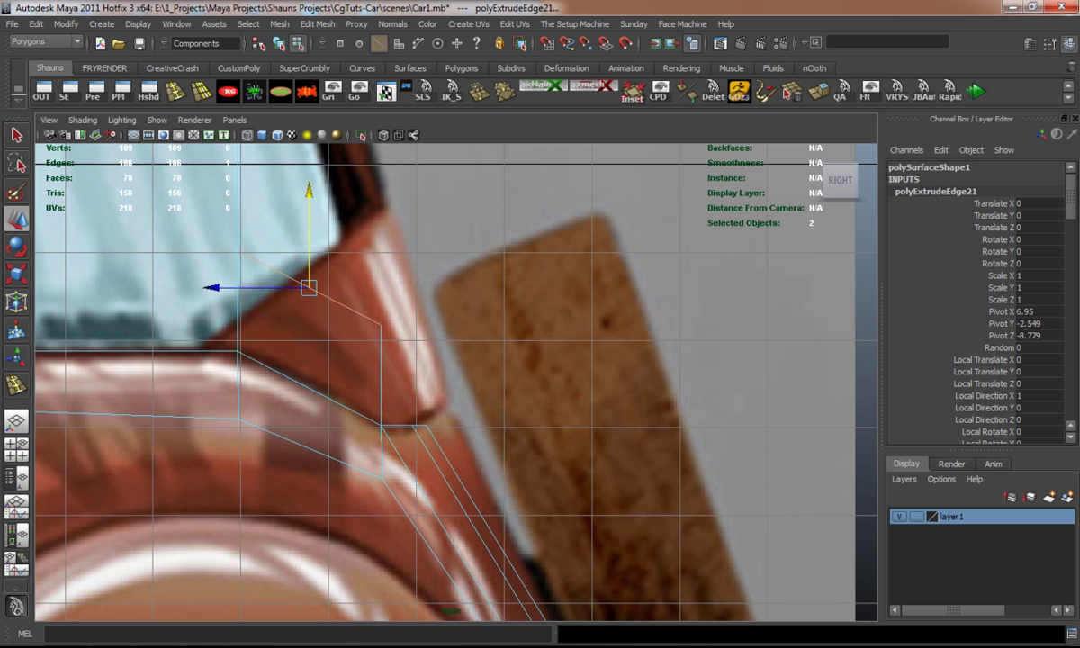
Reposition the upper rear panel's inner vertices to follow the body shape behind the rear window in the side reference.
right_drag(270, 396, 207, 257)
drag(309, 279, 370, 210)
mouse_move(389, 425)
mouse_down()
mouse_move(398, 386)
mouse_move(378, 415)
mouse_up()
key(ctrl+z)
click(379, 321)
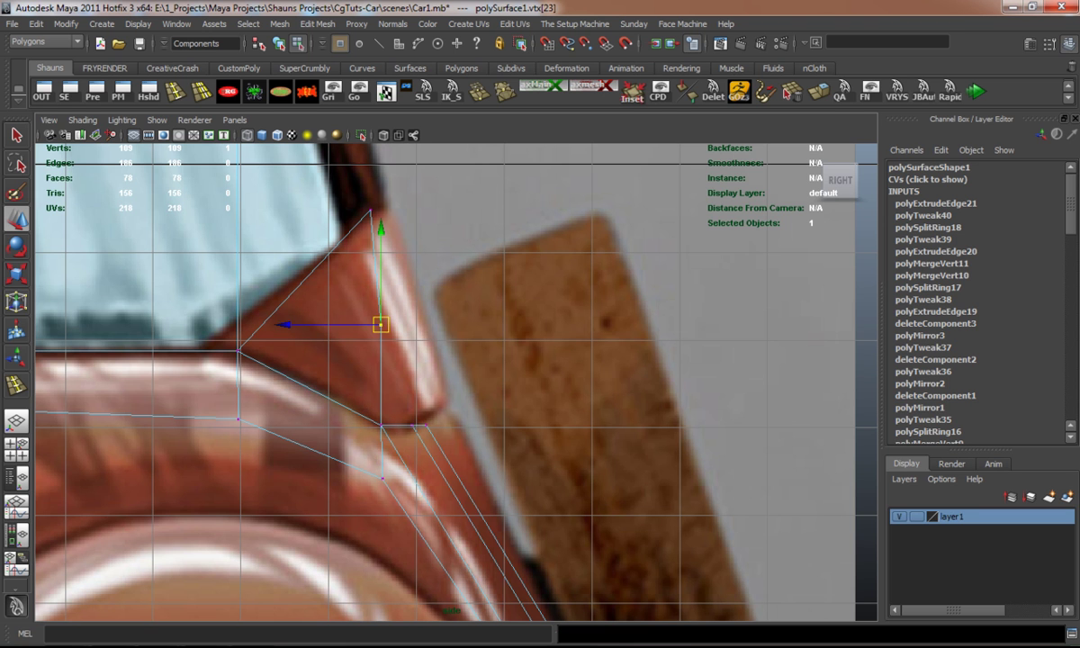
drag(379, 321, 567, 351)
Insert a vertical edge loop through the upper rear panel, in line with the back panel's middle edge.
key(space)
key(space)
click(522, 364)
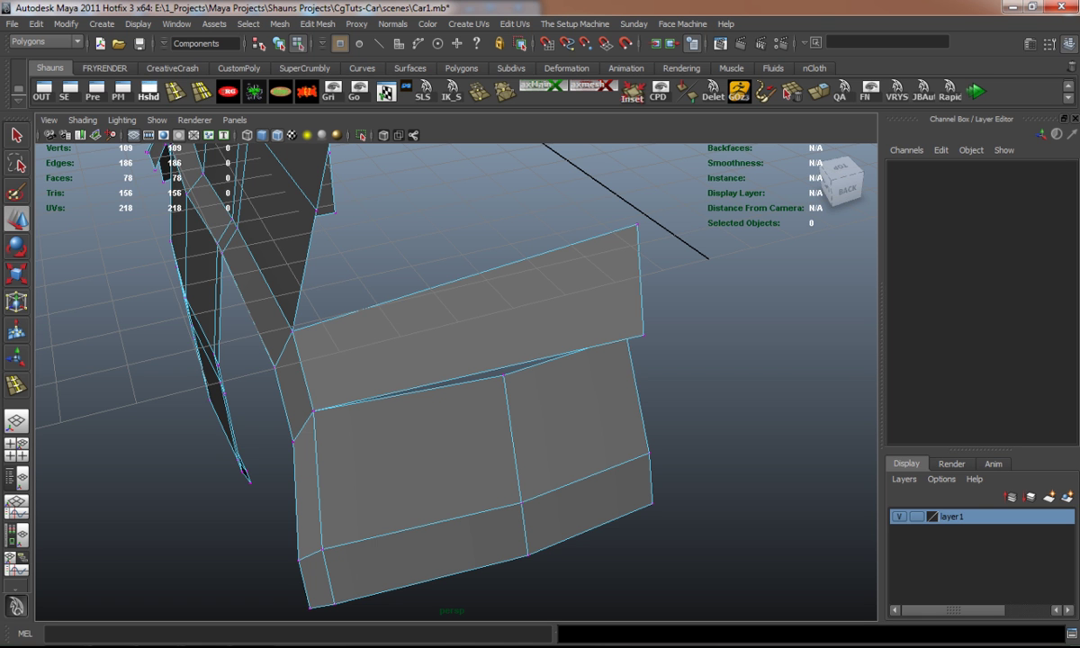
key(y)
click(497, 267)
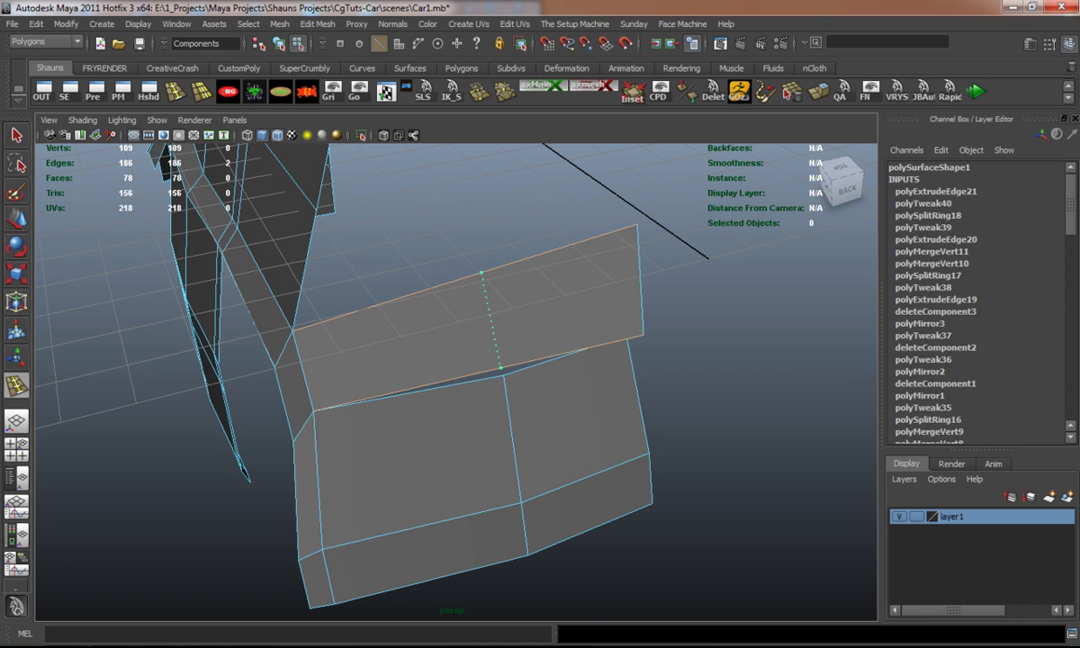
Merge the upper rear panel's lower middle and centreline vertices with the back panel's top vertices, and preview the mesh smoothed.
key(w)
right_drag(508, 331, 447, 331)
click(502, 372)
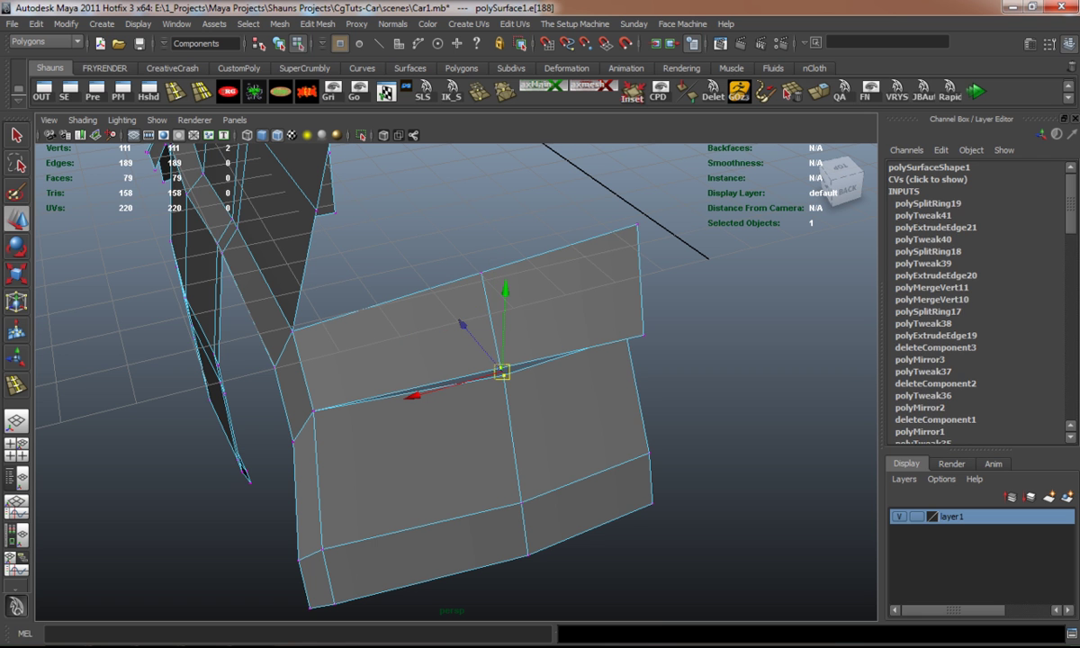
key(ctrl+m)
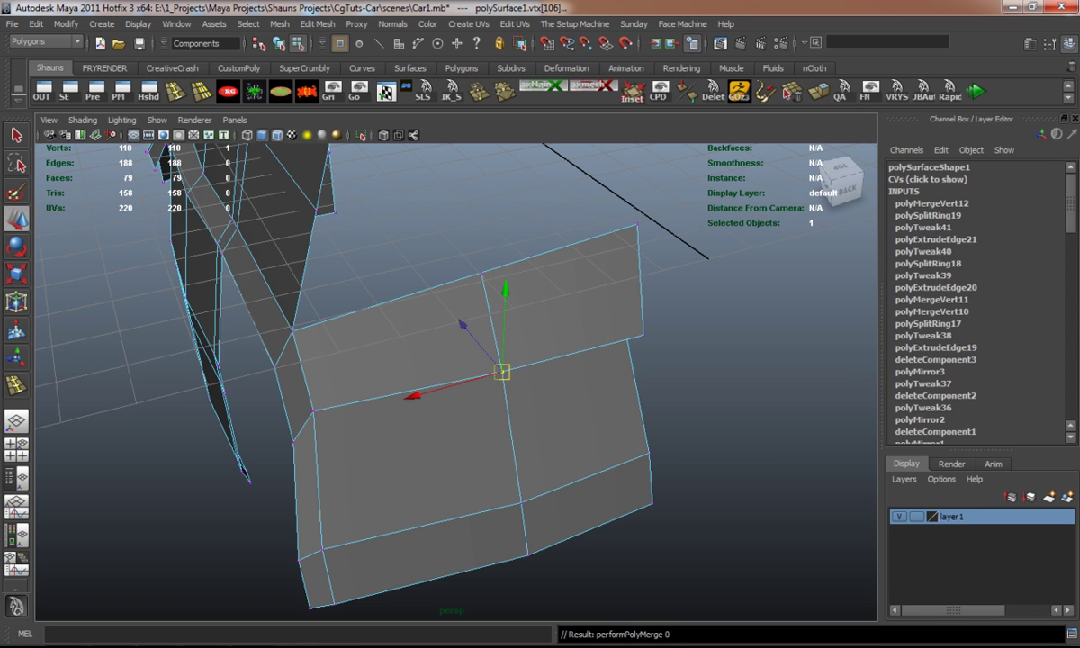
click(765, 541)
alt+drag(540, 405, 342, 369)
key(3)
alt+drag(450, 378, 315, 359)
key(1)
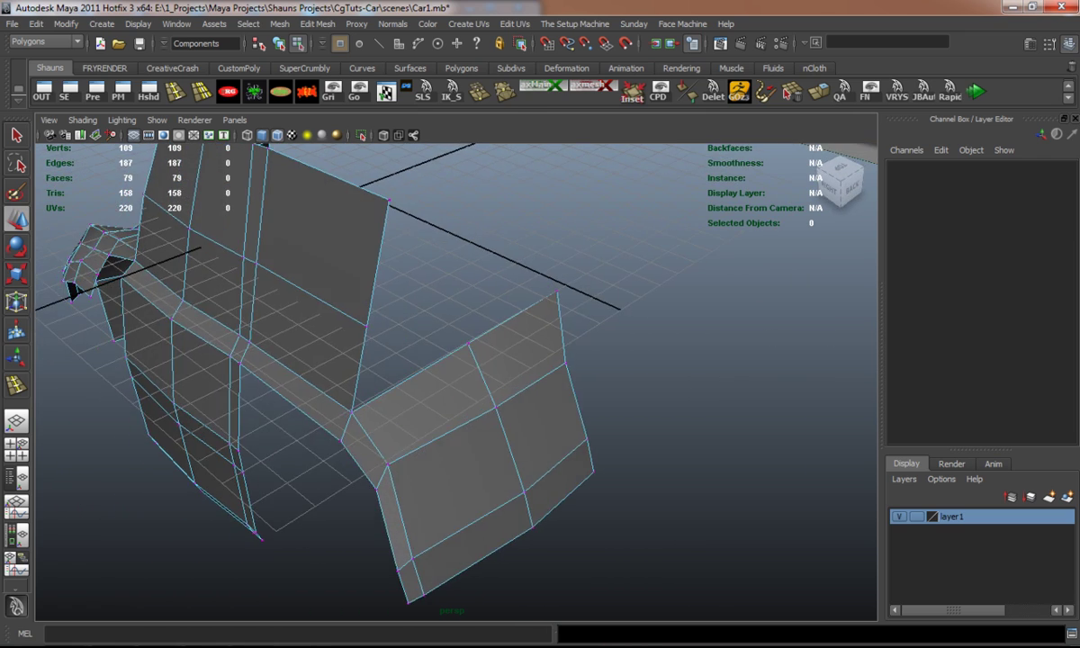
Move the vertex at the rear side window's lower corner slightly forward and up to match the side reference.
key(space)
key(space)
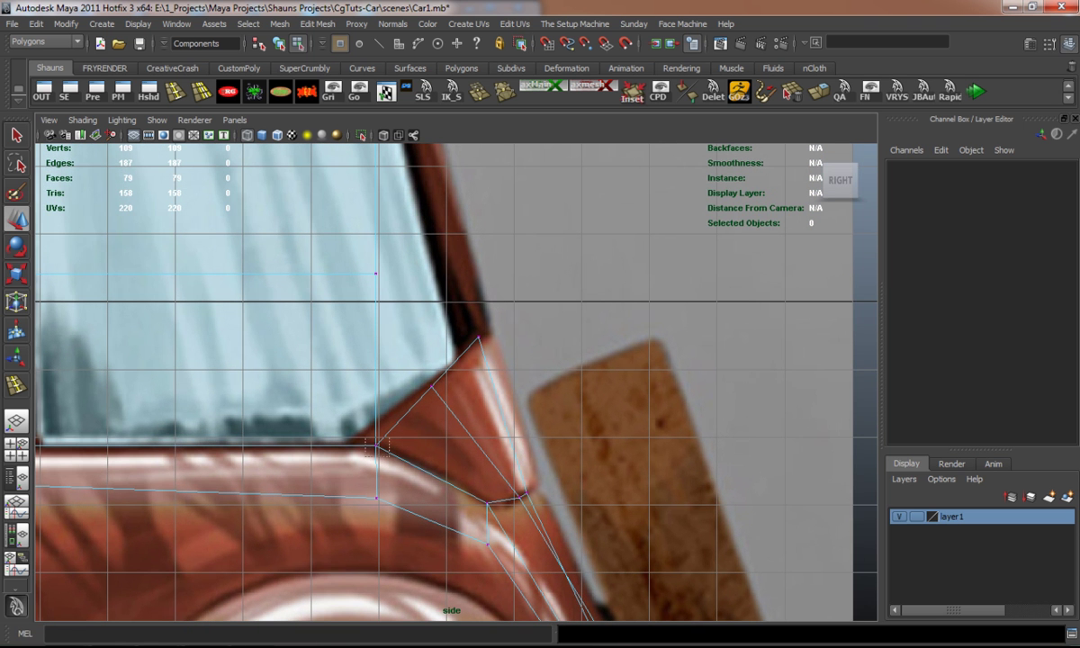
click(378, 445)
drag(374, 446, 363, 440)
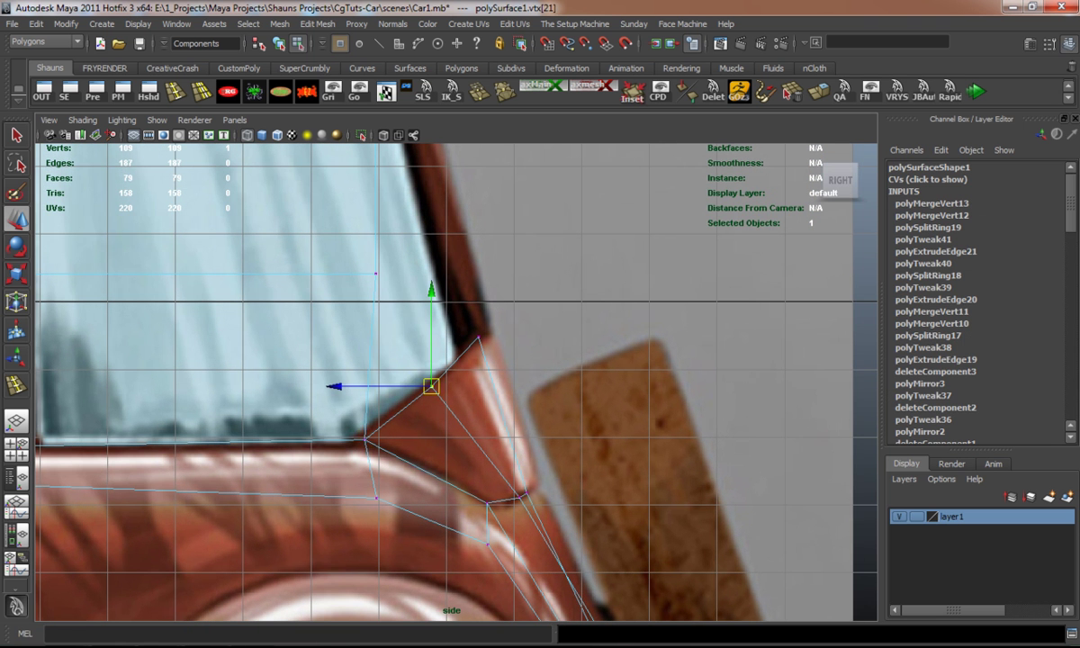
click(311, 360)
Examine the side reference around the rear window, rear pillar and rear wheel arch against the mesh.
scroll(456, 382, down, 3)
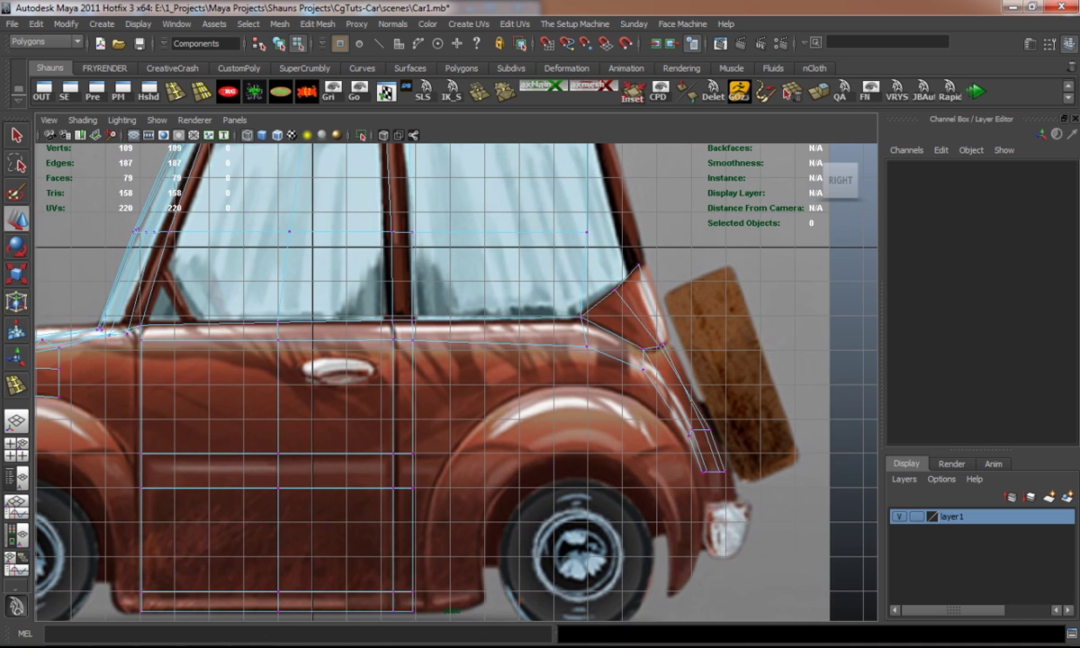
scroll(456, 382, up, 3)
scroll(656, 343, up, 4)
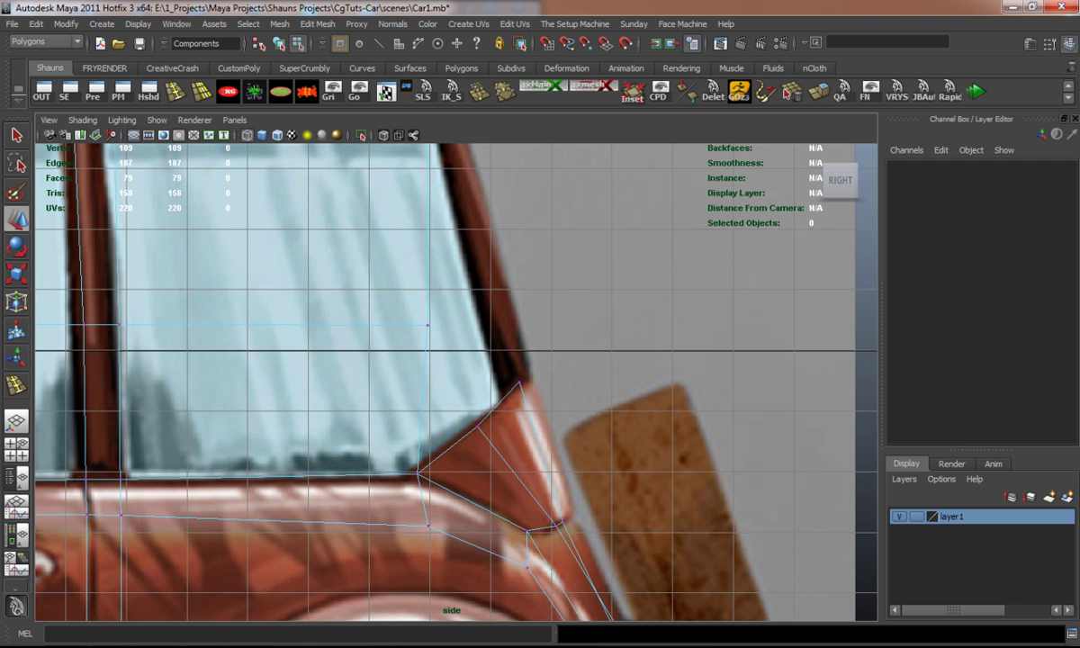
scroll(456, 382, down, 4)
scroll(456, 382, up, 5)
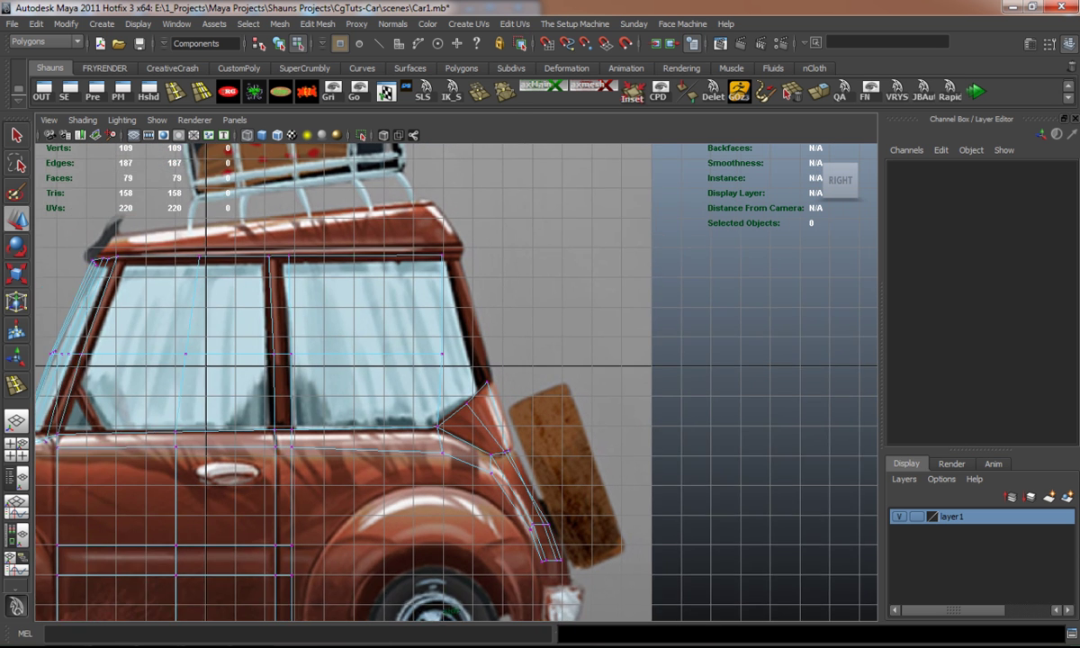
scroll(432, 351, up, 1)
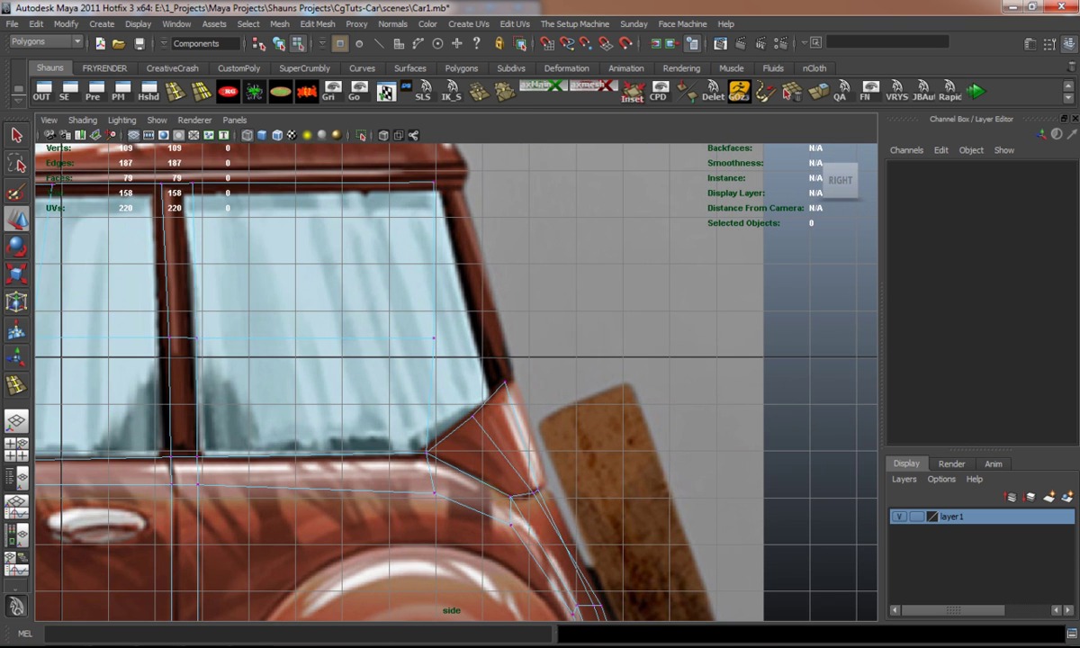
alt+middle_drag(432, 351, 446, 344)
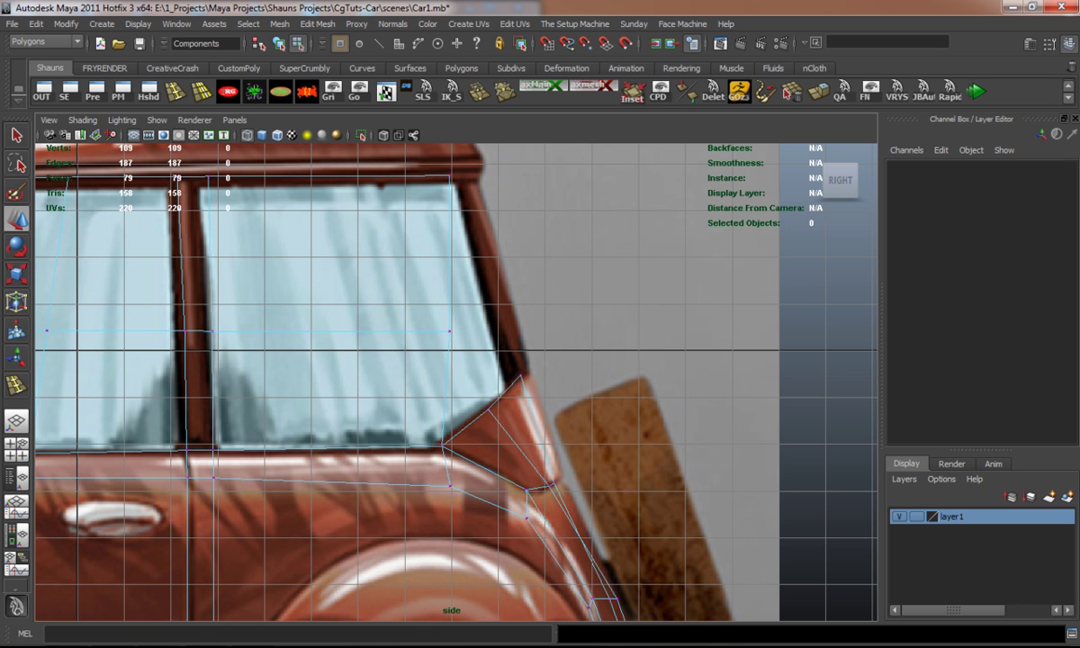
scroll(447, 343, down, 2)
scroll(447, 344, up, 3)
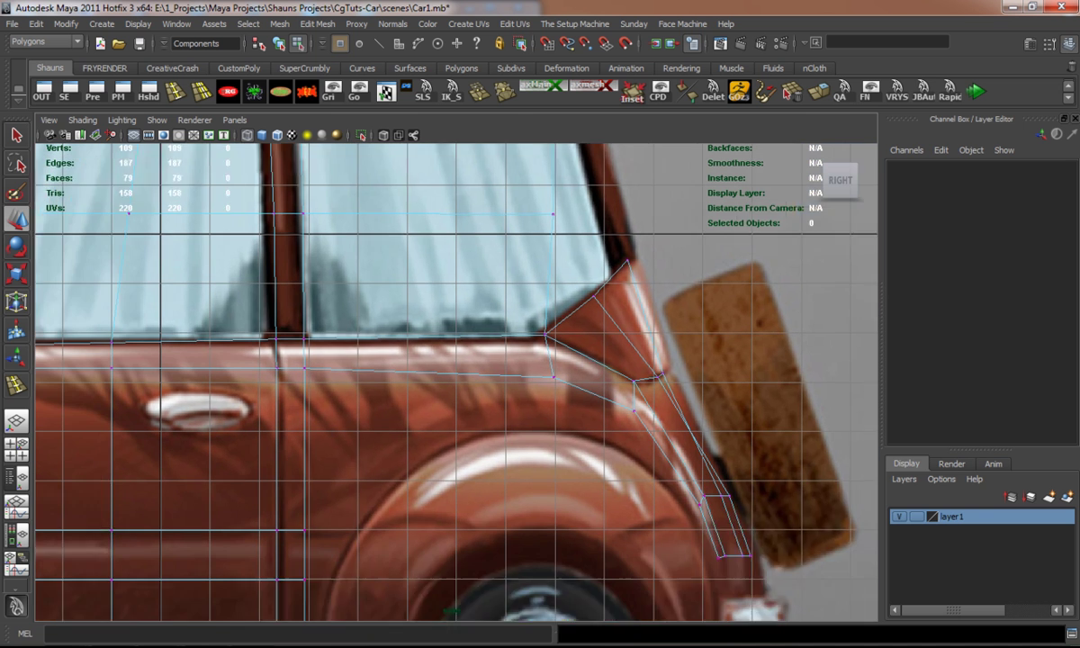
Extrude the fender strip's two lower edges above the rear wheel down to the sill and flatten them into a level line.
alt+middle_drag(447, 344, 502, 272)
right_drag(441, 288, 439, 252)
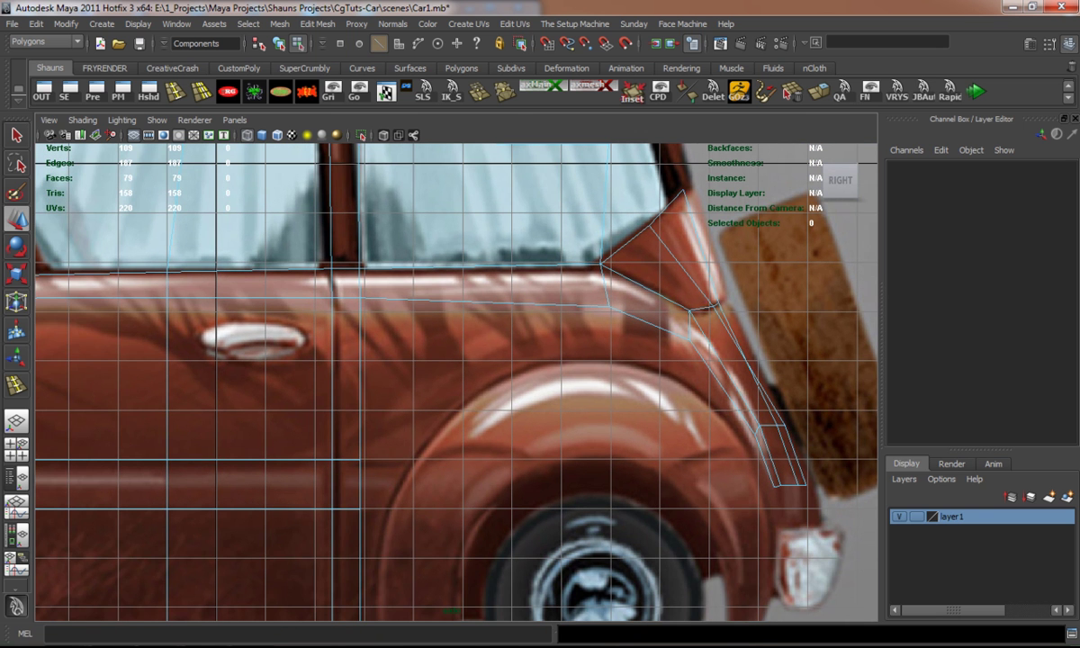
click(485, 303)
drag(484, 303, 525, 320)
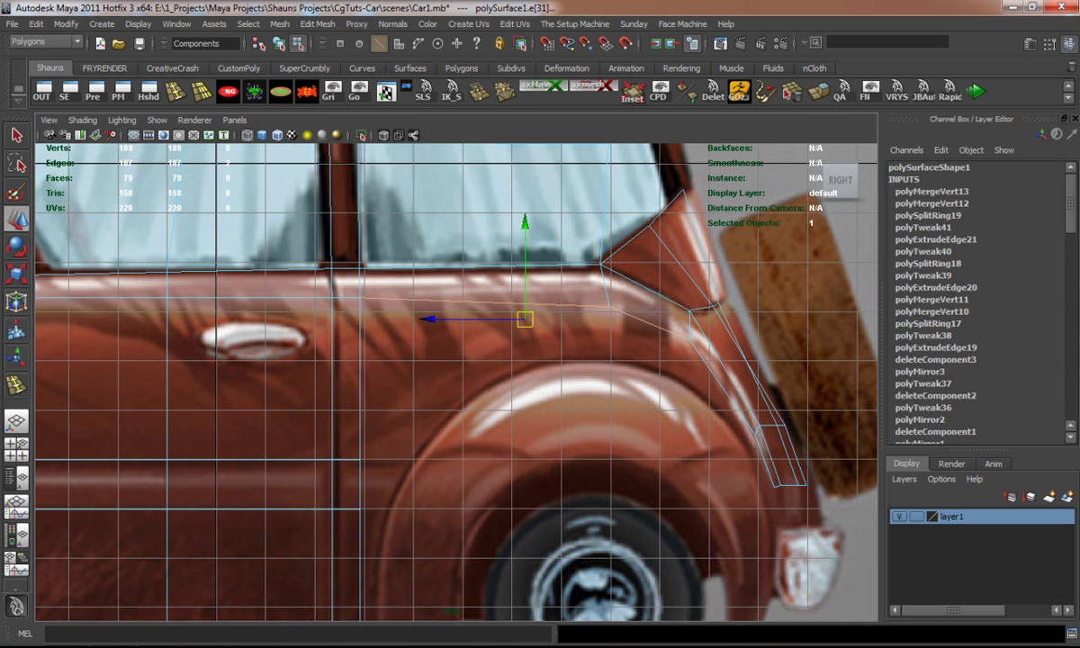
key(ctrl+e)
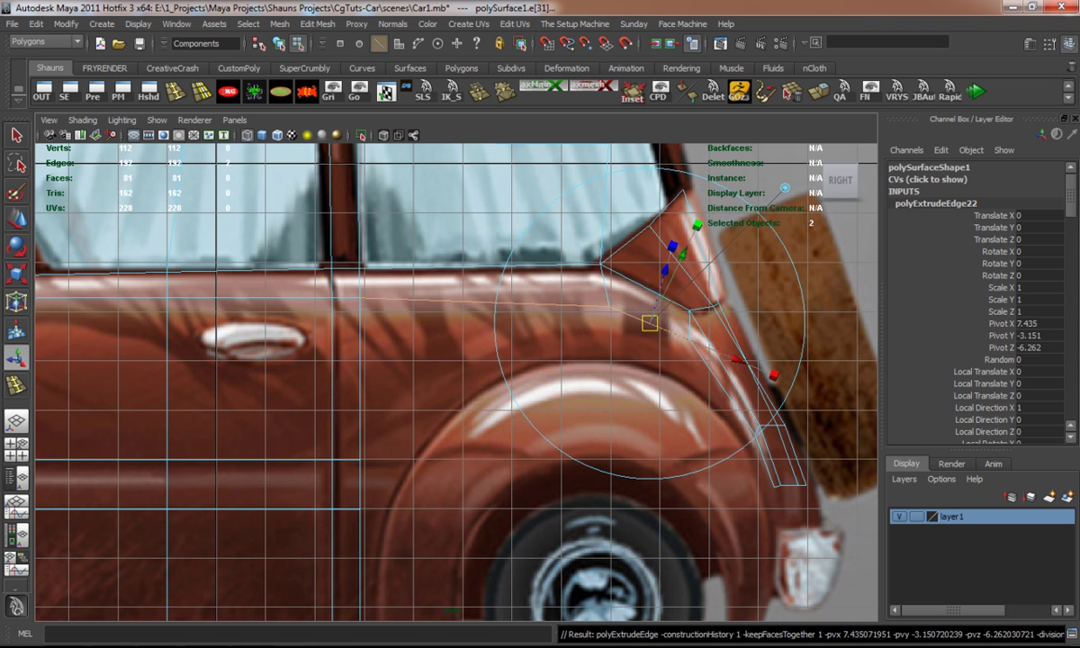
scroll(457, 369, down, 2)
drag(479, 176, 479, 432)
key(r)
drag(479, 390, 479, 525)
right_click(381, 430)
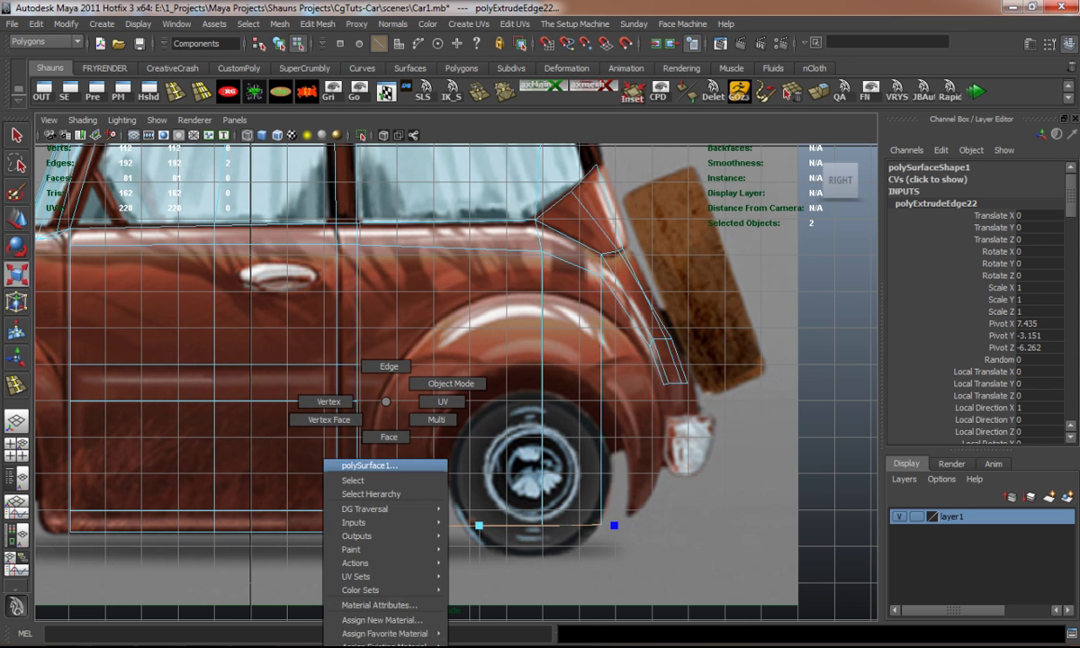
Align the new rear side panel's bottom edge with the door's bottom edge and merge their adjoining corner vertices.
key(space)
key(space)
key(space)
key(f)
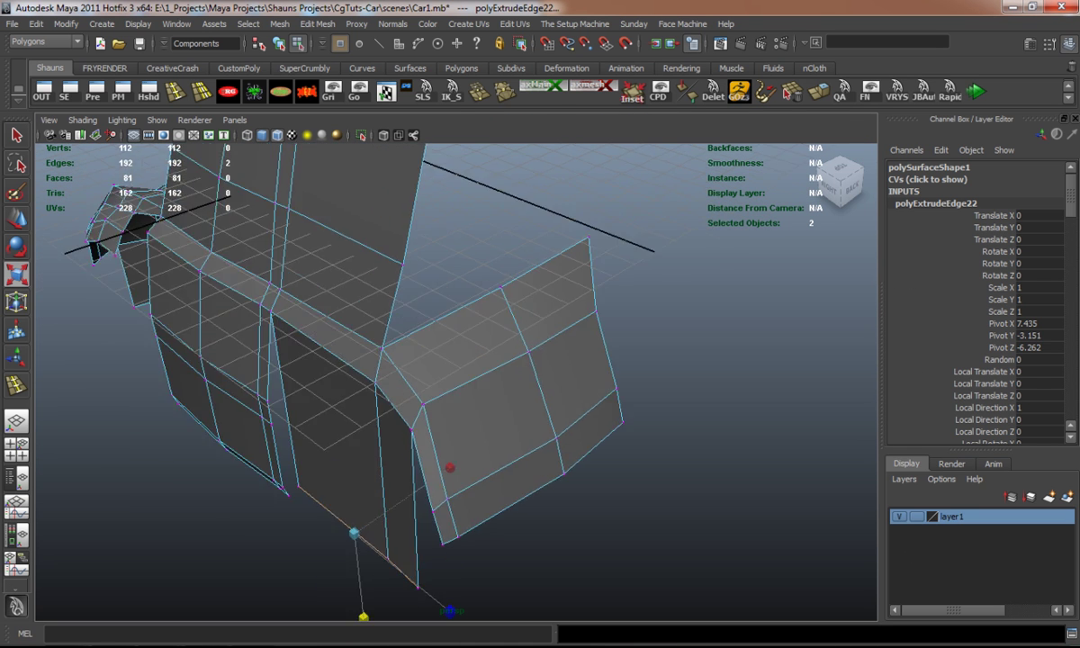
click(309, 490)
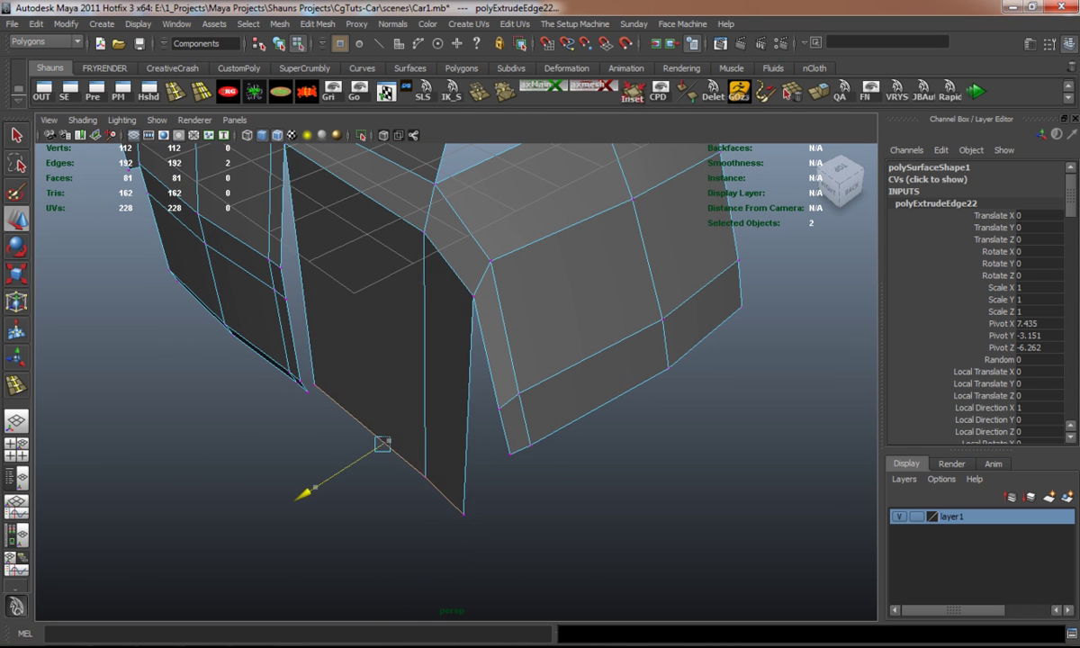
alt+drag(309, 490, 405, 486)
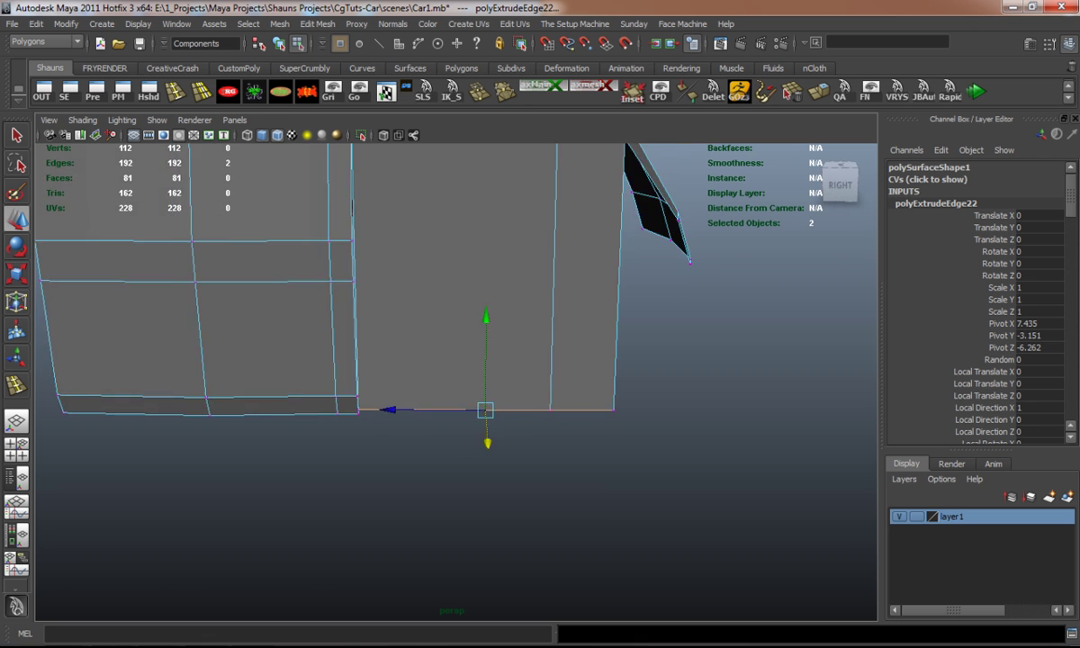
drag(521, 268, 521, 277)
click(303, 376)
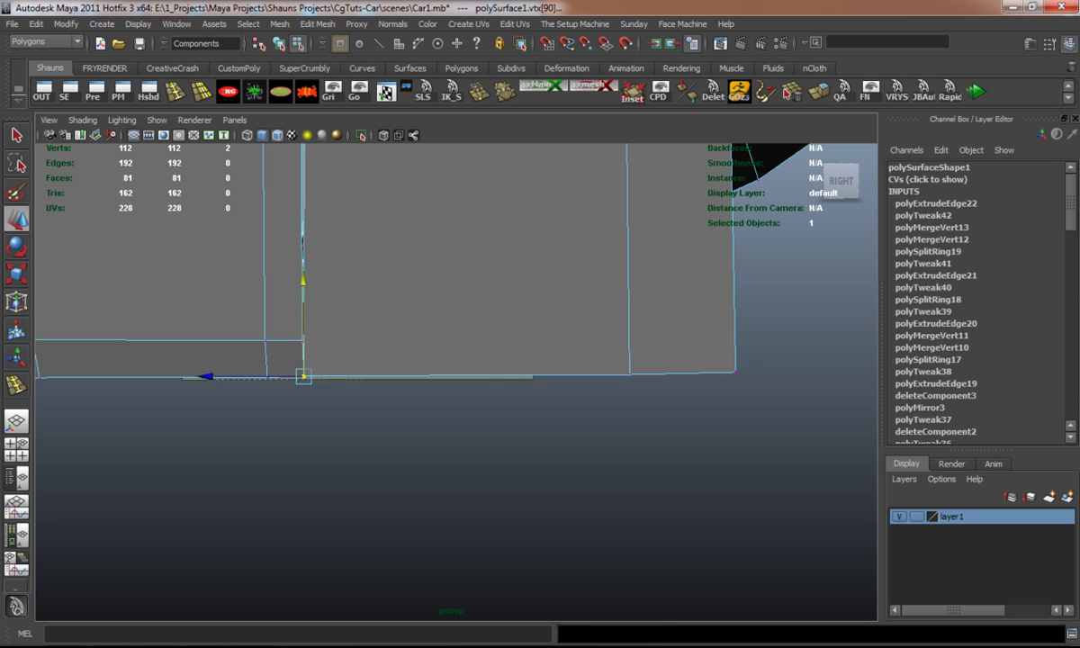
click(478, 91)
Insert a level horizontal edge loop near the rear side panel's bottom and merge its front vertex with the door's matching vertex.
click(164, 87)
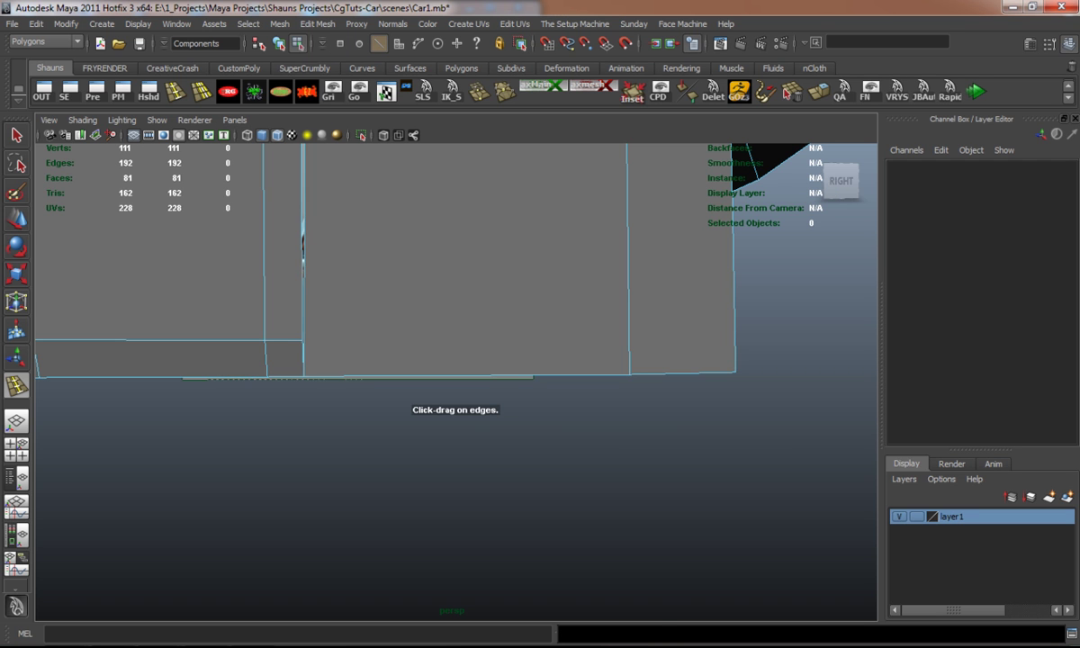
click(627, 185)
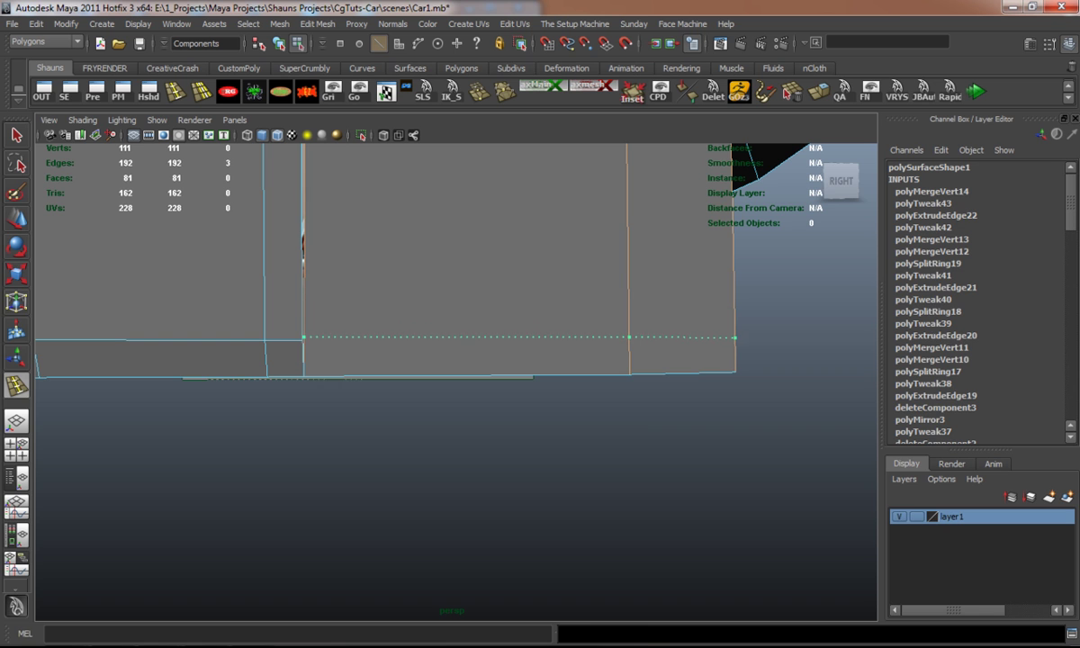
key(t)
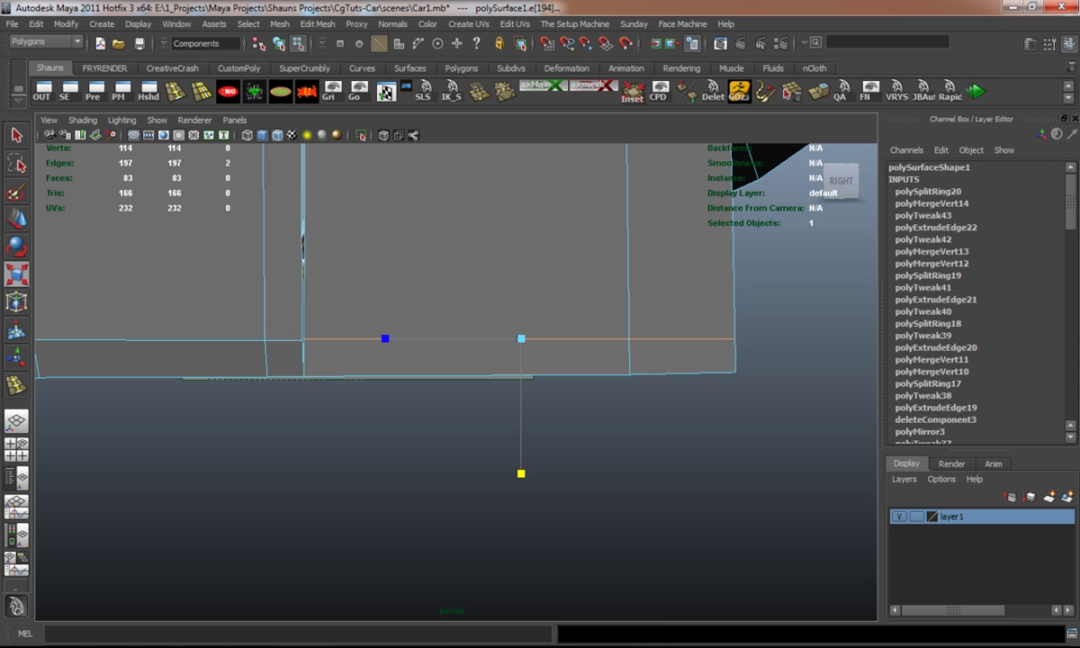
right_drag(306, 335, 258, 333)
click(303, 339)
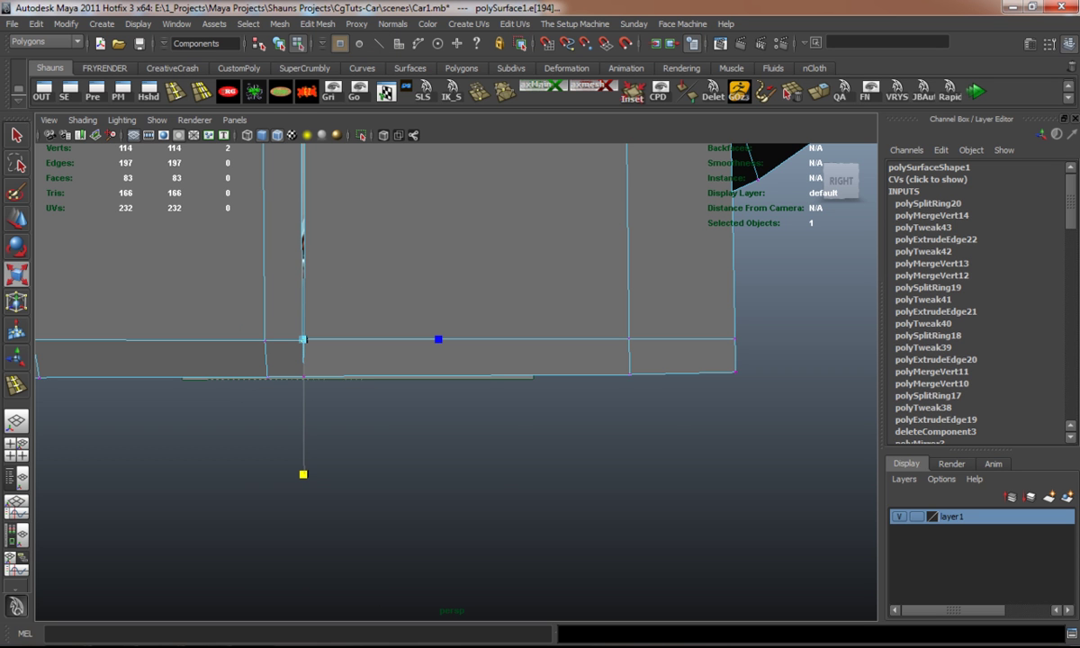
click(450, 87)
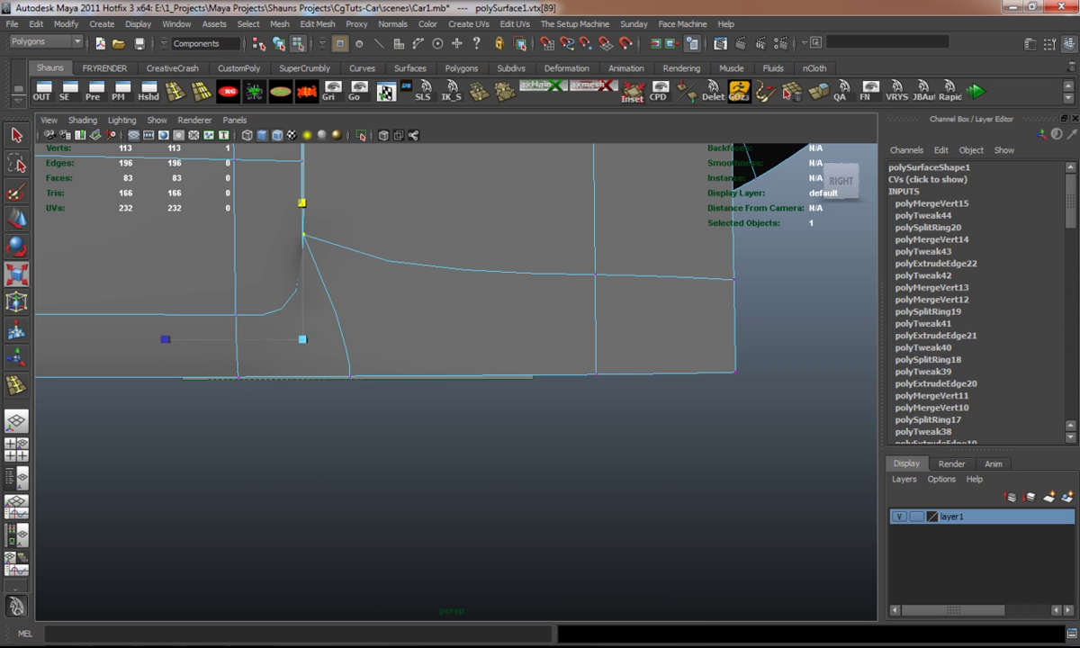
alt+middle_drag(396, 270, 432, 279)
key(1)
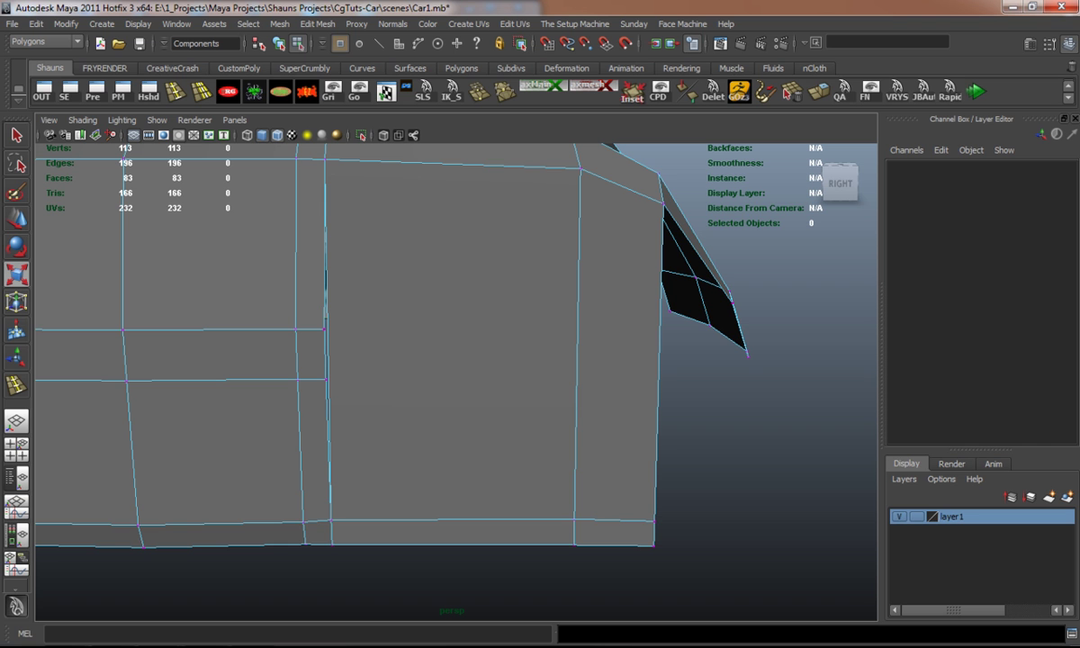
Insert two horizontal edge loops across the rear side panel, in line with the door's two middle edge loops.
key(y)
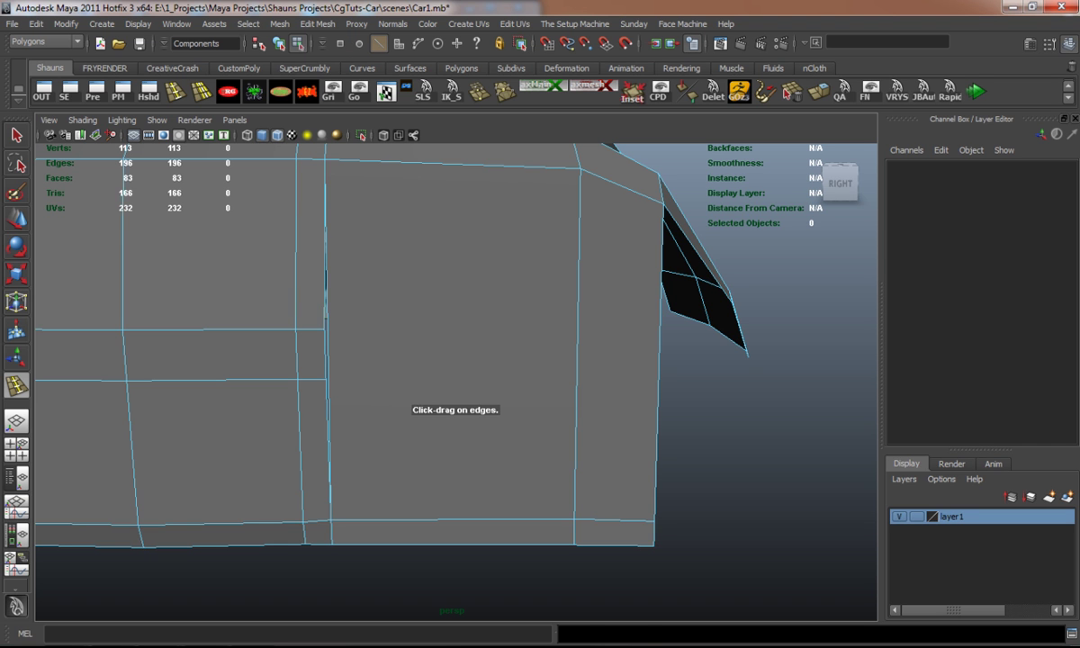
drag(124, 290, 123, 290)
key(ctrl+z)
drag(579, 257, 578, 257)
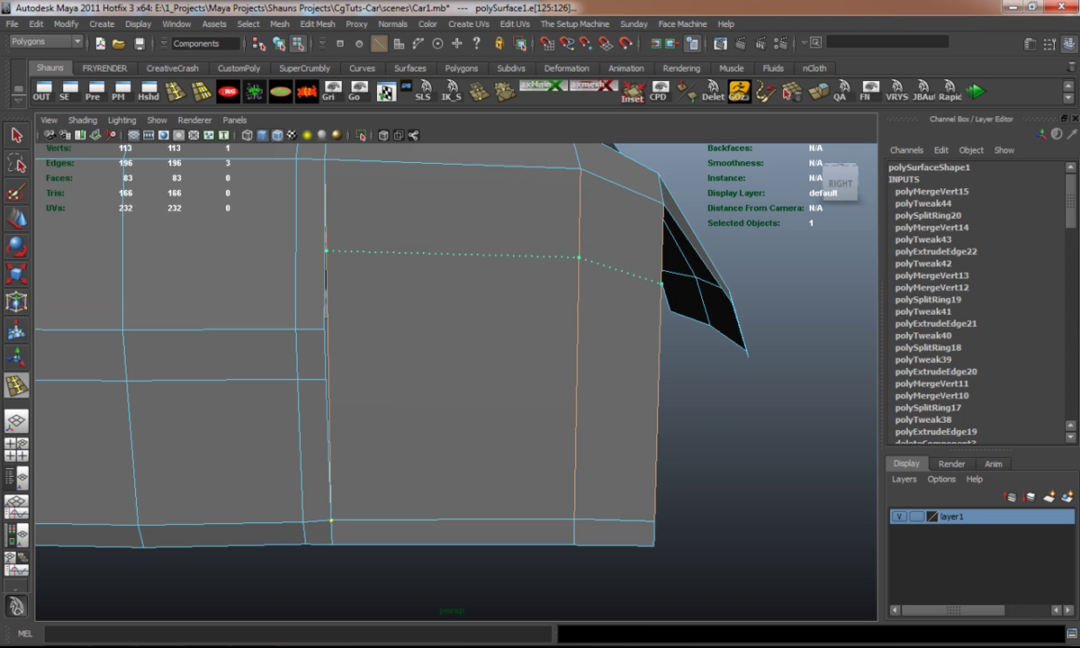
click(576, 378)
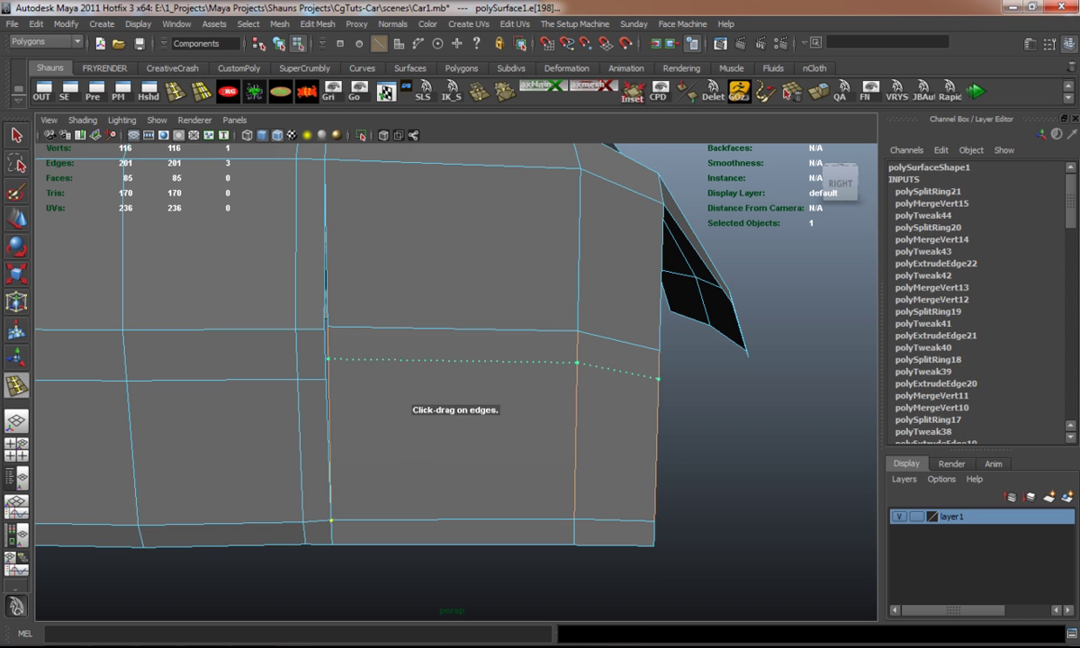
Merge the front vertices of the rear side panel's two middle loops with the adjoining door vertices.
key(w)
right_drag(405, 328, 347, 330)
click(326, 328)
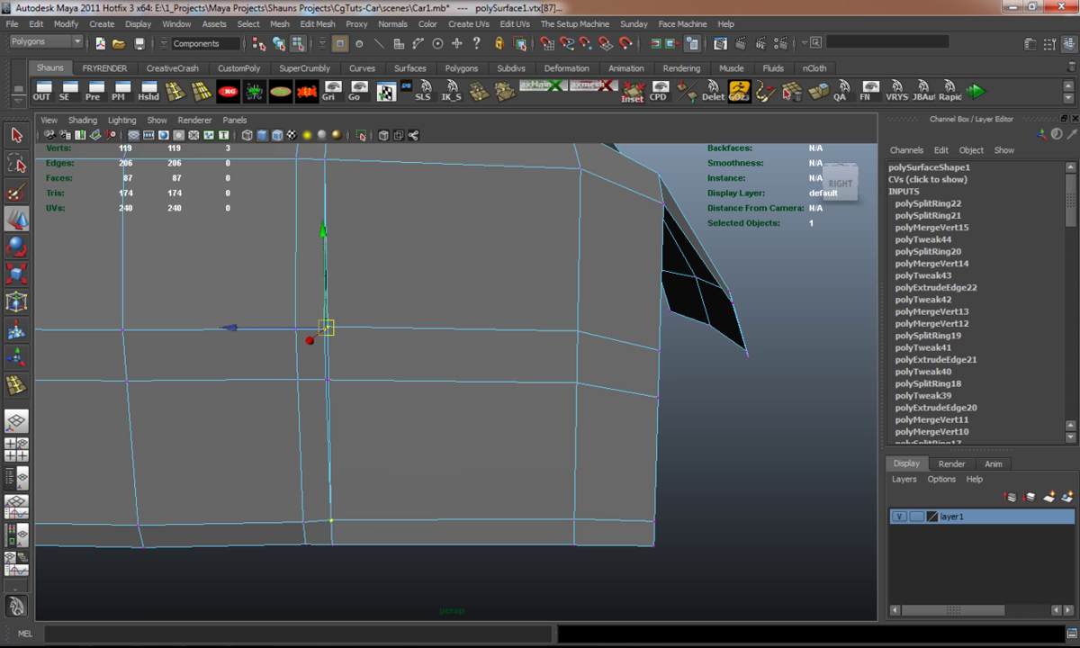
drag(326, 327, 327, 379)
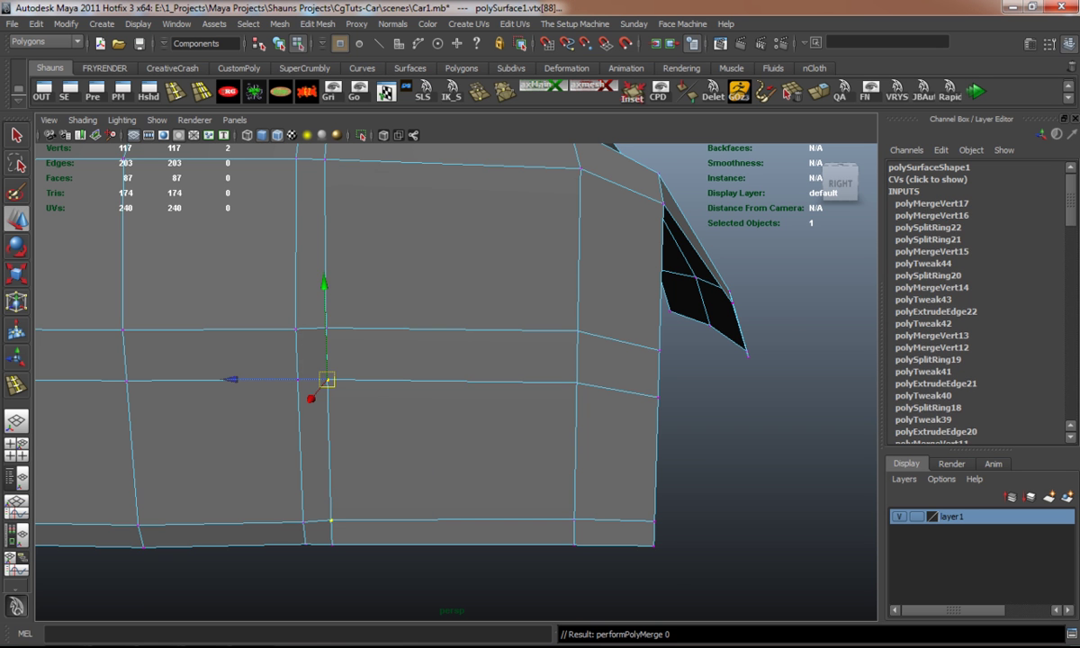
click(406, 451)
Move the rear side panel's lower rear vertices outward to shape its curvature, and preview the mesh smoothed.
key(a)
alt+drag(450, 360, 567, 320)
scroll(450, 360, up, 5)
drag(487, 337, 601, 464)
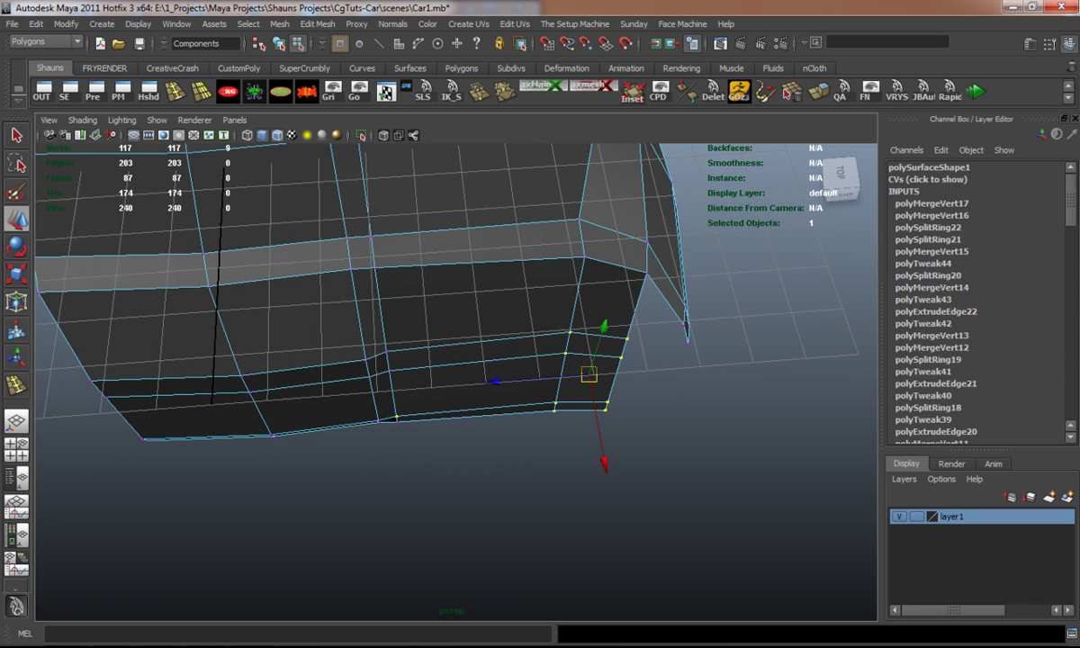
click(554, 378)
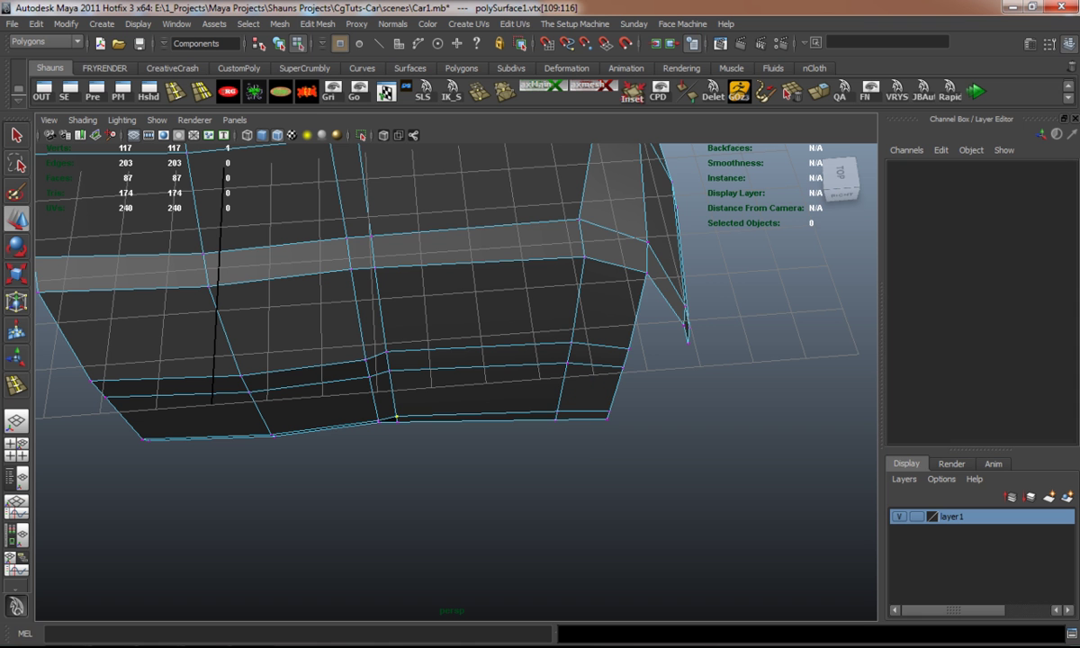
drag(634, 329, 592, 432)
click(594, 504)
alt+drag(594, 504, 468, 477)
alt+drag(469, 409, 407, 505)
key(3)
alt+right_drag(407, 505, 342, 541)
key(1)
alt+drag(343, 540, 228, 478)
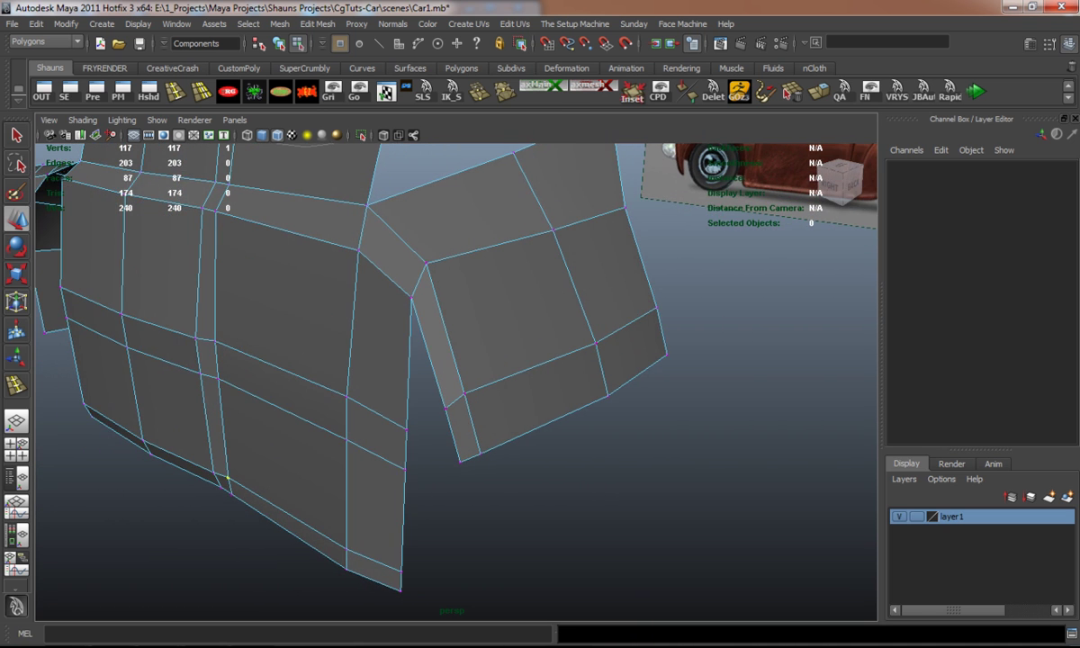
Delete the six lower faces of the rear panel, keeping the row along its upper ledge.
right_drag(444, 350, 446, 386)
alt+drag(446, 386, 604, 486)
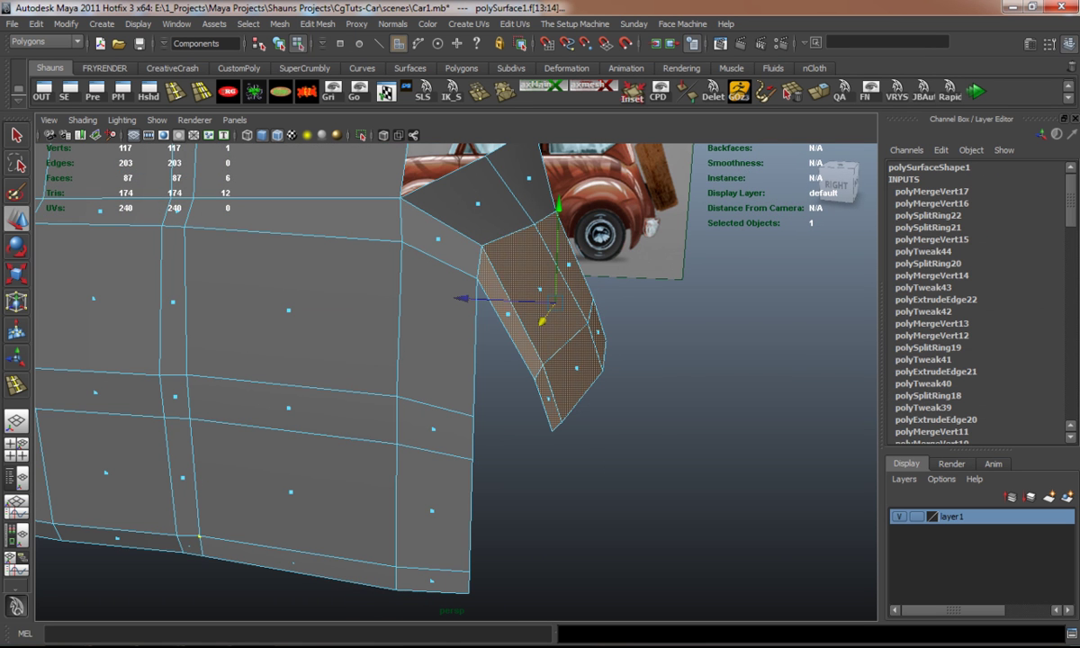
key(Delete)
Extrude the five rear edges of the side panel backward and inward into a narrow corner strip.
alt+drag(504, 342, 417, 300)
right_click(417, 300)
right_drag(418, 300, 421, 266)
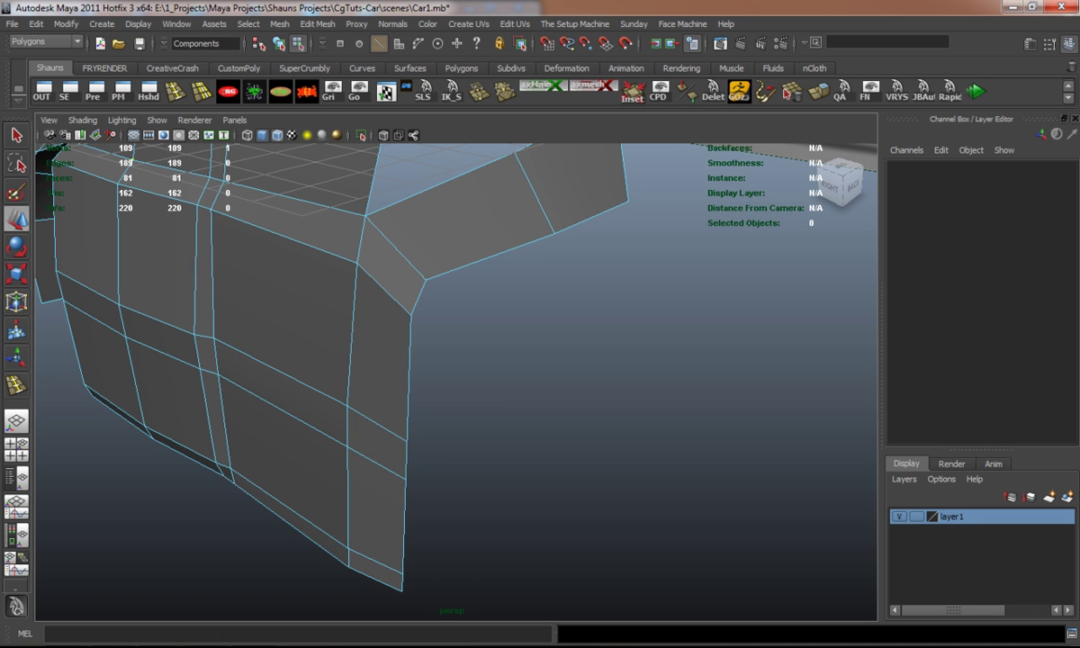
click(414, 297)
shift+click(411, 365)
shift+click(408, 436)
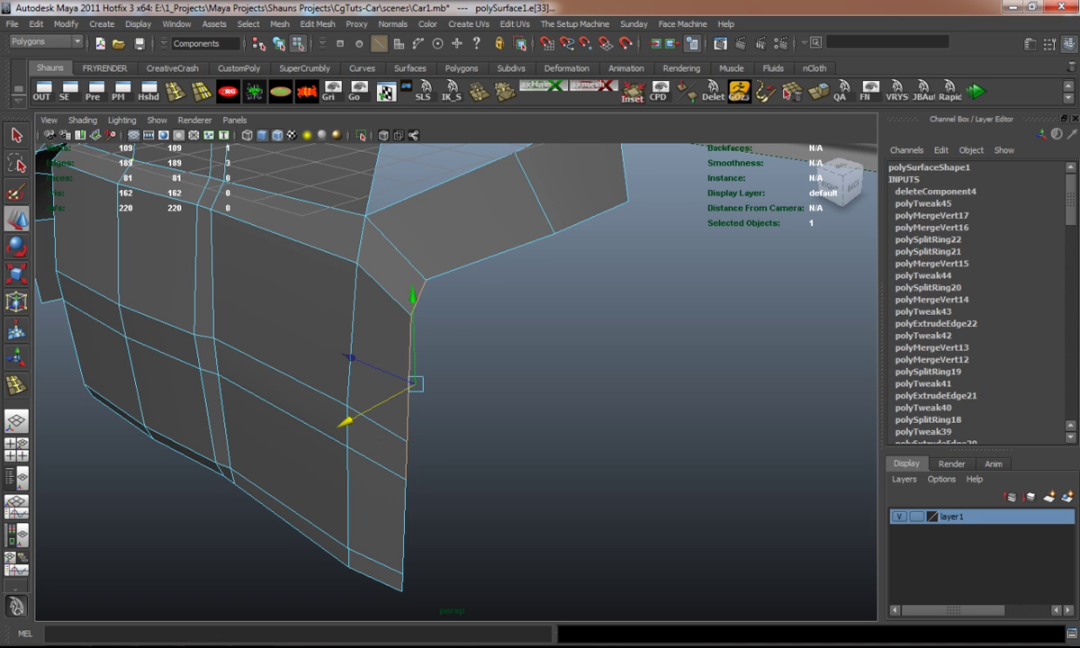
shift+click(406, 504)
shift+click(404, 563)
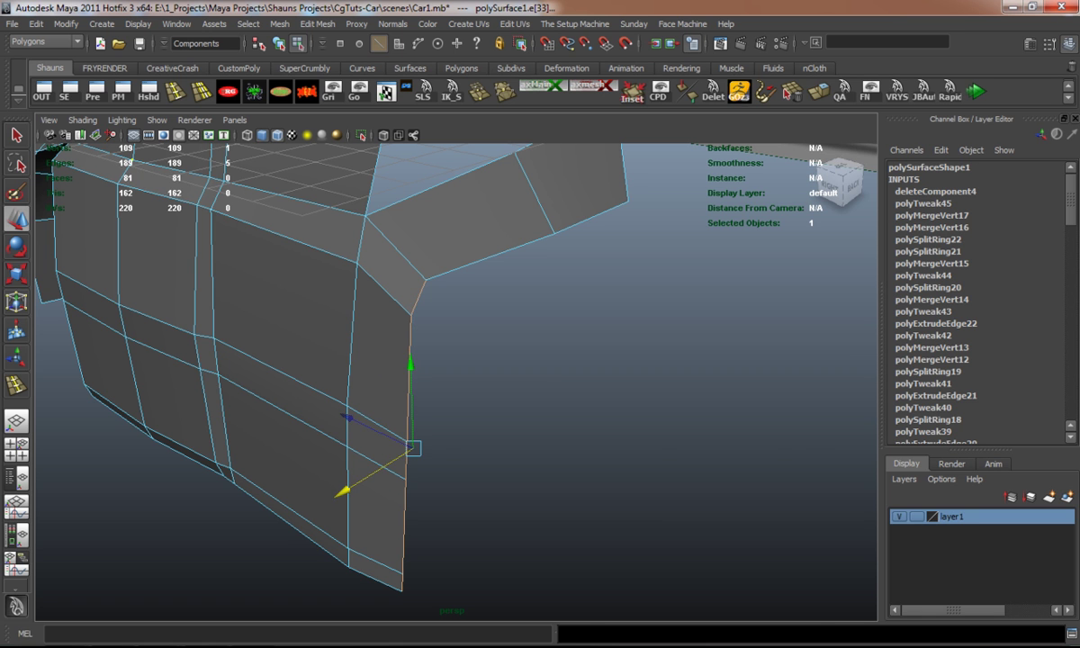
key(ctrl+e)
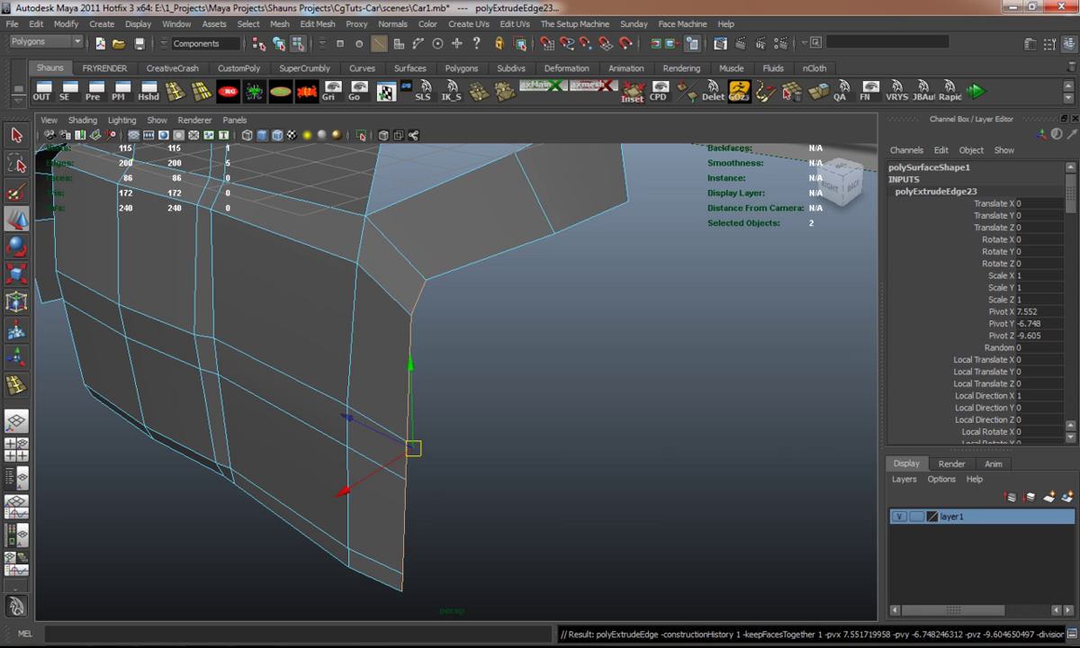
drag(360, 500, 378, 490)
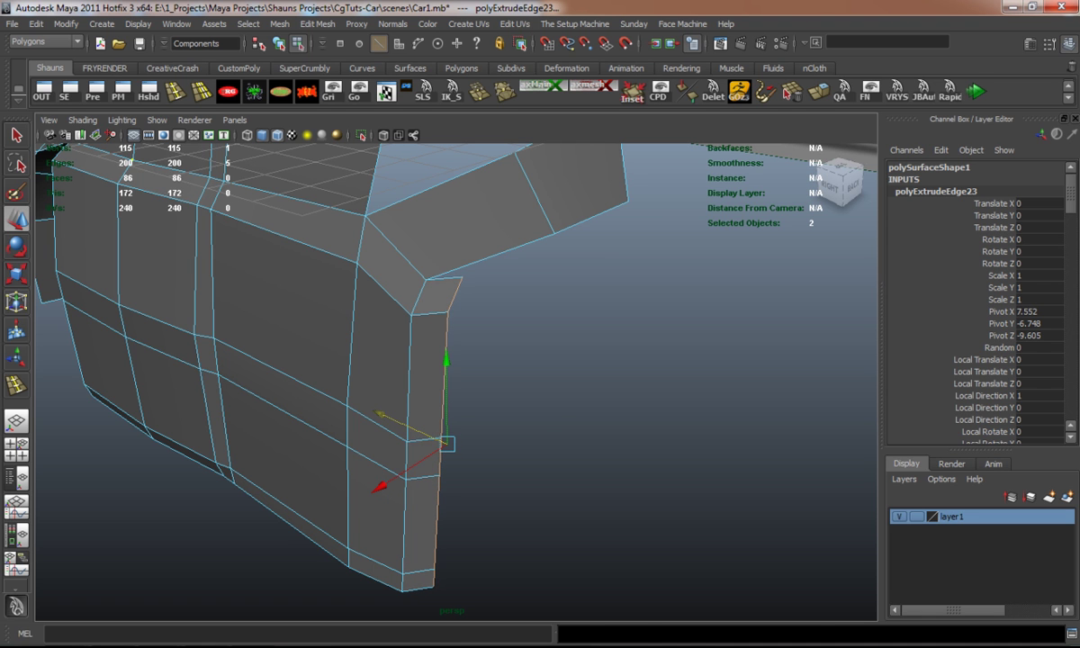
Extrude the corner strip's edges sideways to the upper rear panel's middle edge, forming the first section of the lower rear panel.
key(ctrl+e)
alt+drag(541, 360, 612, 346)
drag(374, 439, 497, 428)
drag(644, 403, 511, 423)
click(516, 421)
key(w)
alt+drag(540, 270, 540, 369)
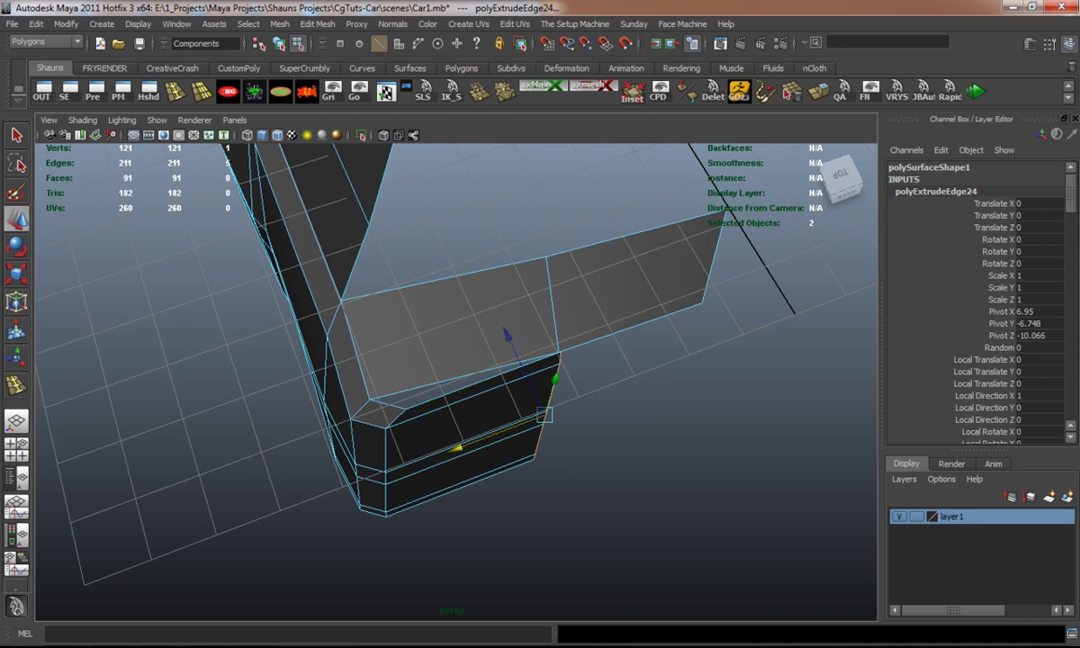
Insert an edge loop near the outer end of the upper rear panel and merge its lower vertex with the corner strip's top vertex.
key(y)
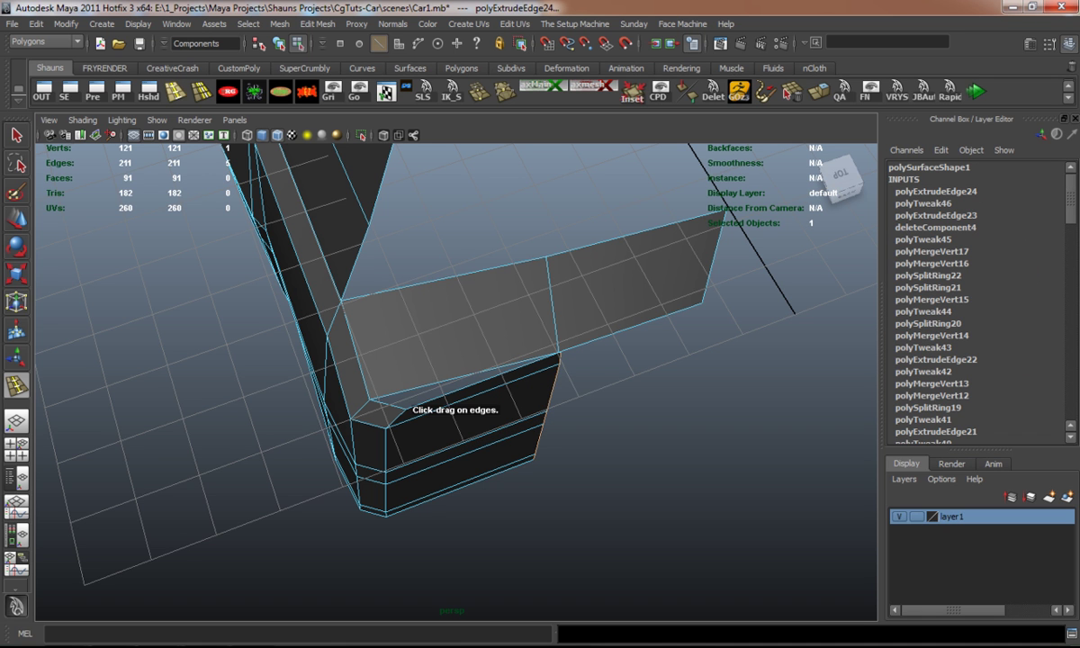
click(407, 390)
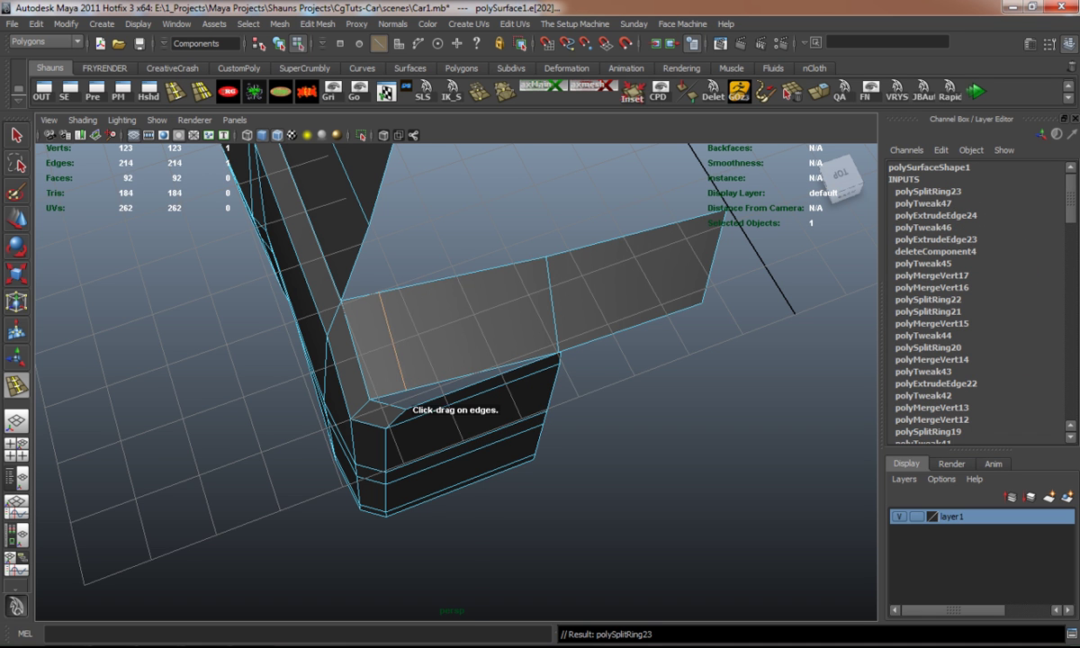
key(w)
right_drag(410, 380, 350, 382)
drag(382, 378, 407, 403)
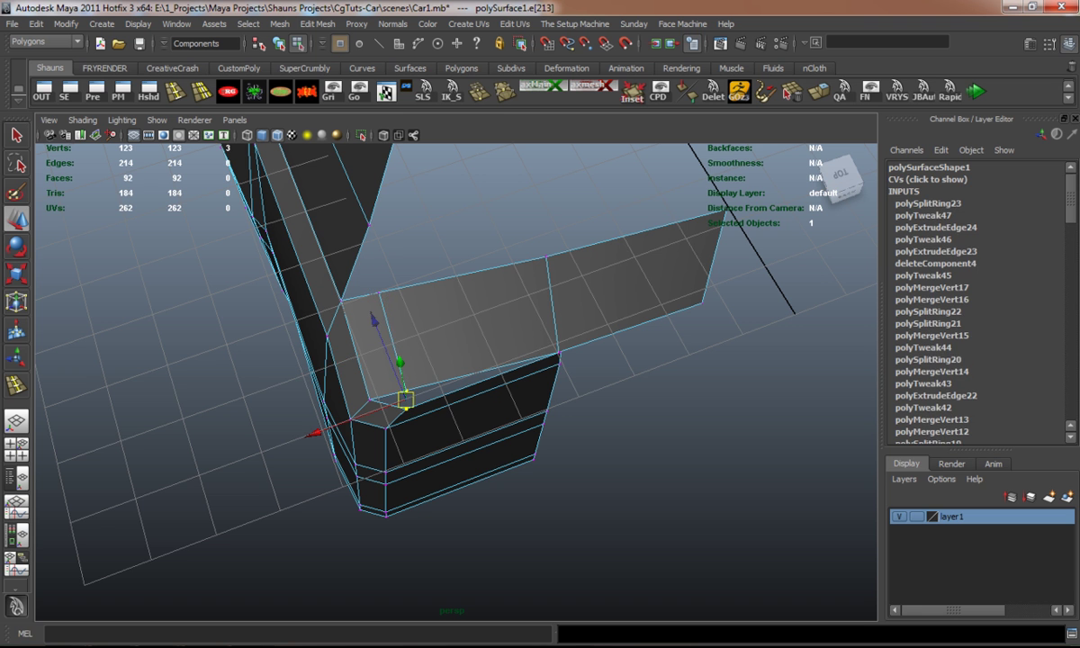
click(450, 87)
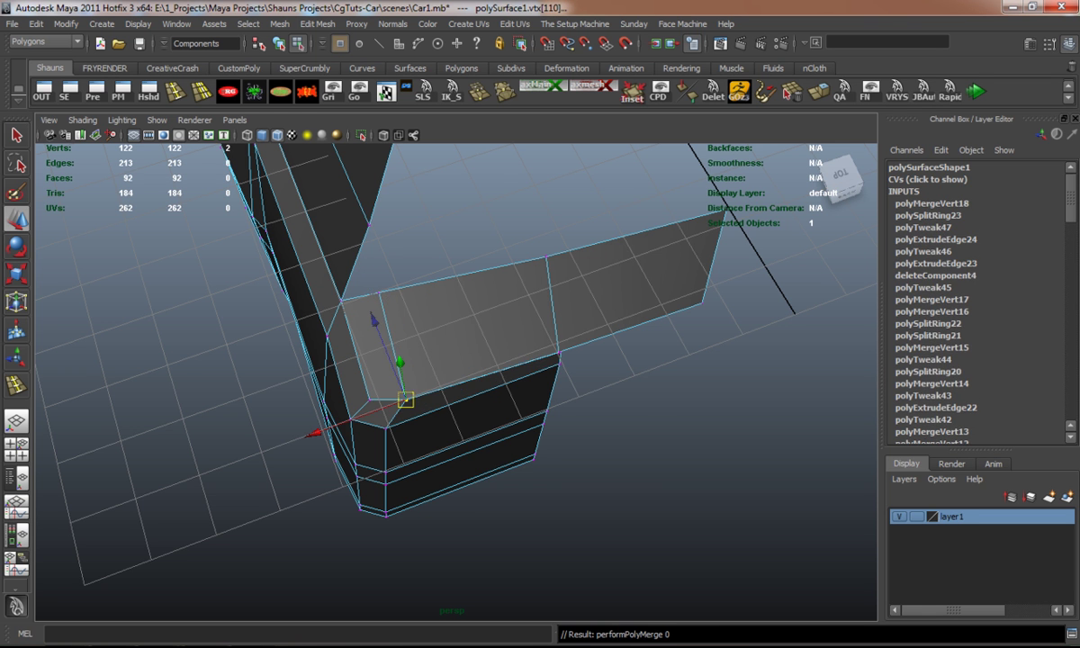
key(3)
key(1)
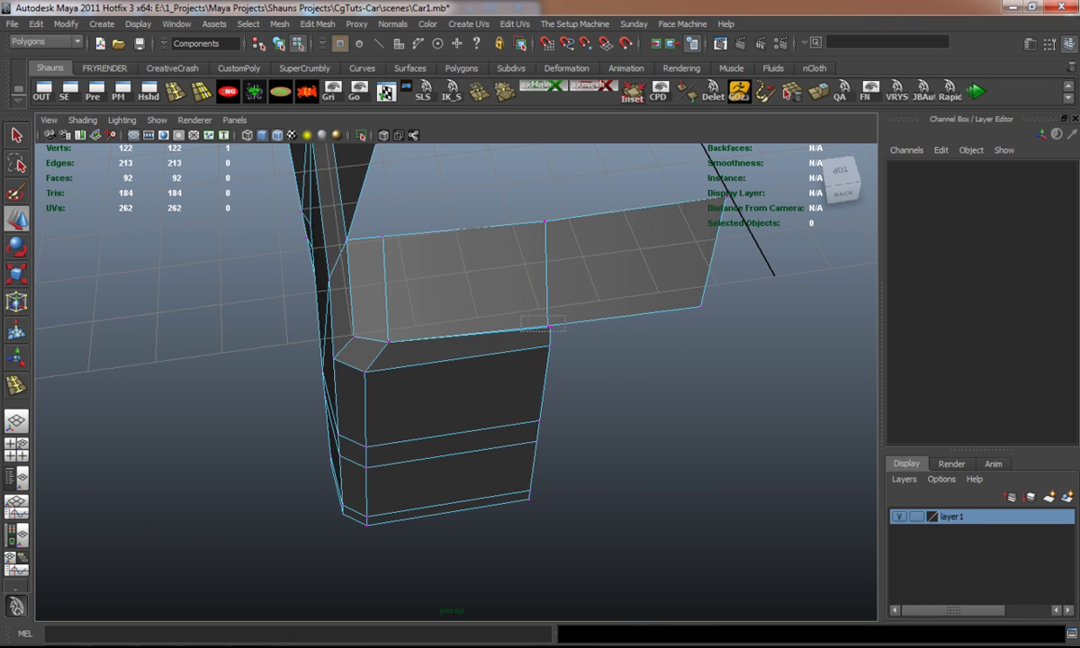
Merge the lower rear section's top inner vertex with the upper panel's middle vertex, and preview the mesh smoothed.
drag(537, 316, 559, 338)
click(450, 86)
key(3)
alt+drag(469, 378, 594, 324)
key(1)
Extrude the five inner edges of the lower rear section sideways to the car's centre line.
alt+drag(505, 387, 494, 362)
right_drag(494, 362, 474, 329)
double_click(537, 369)
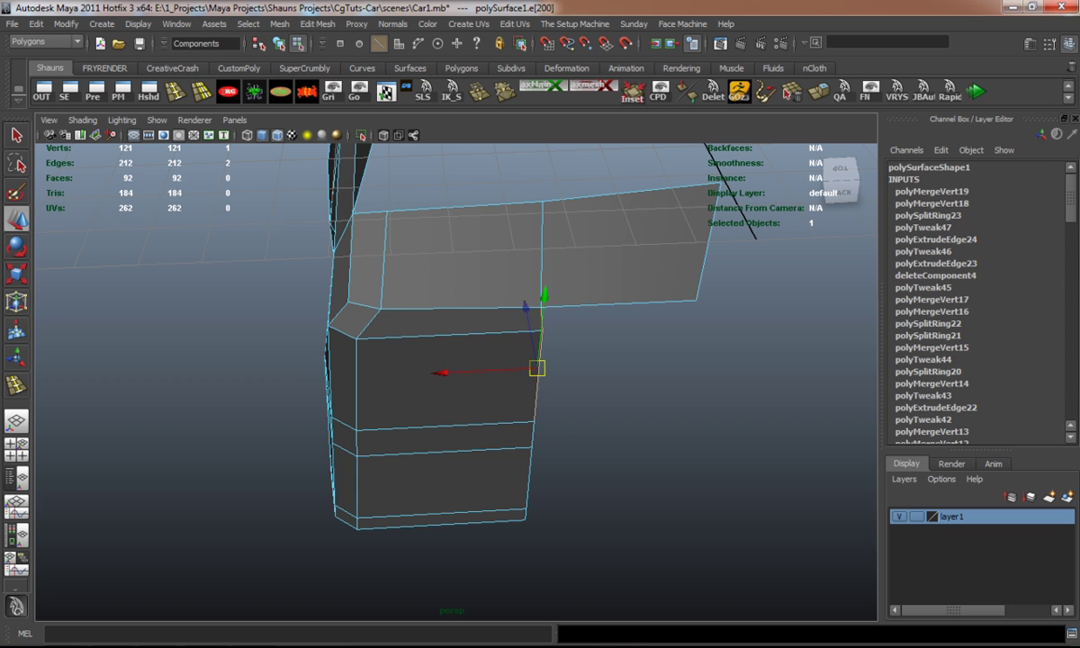
shift+click(529, 482)
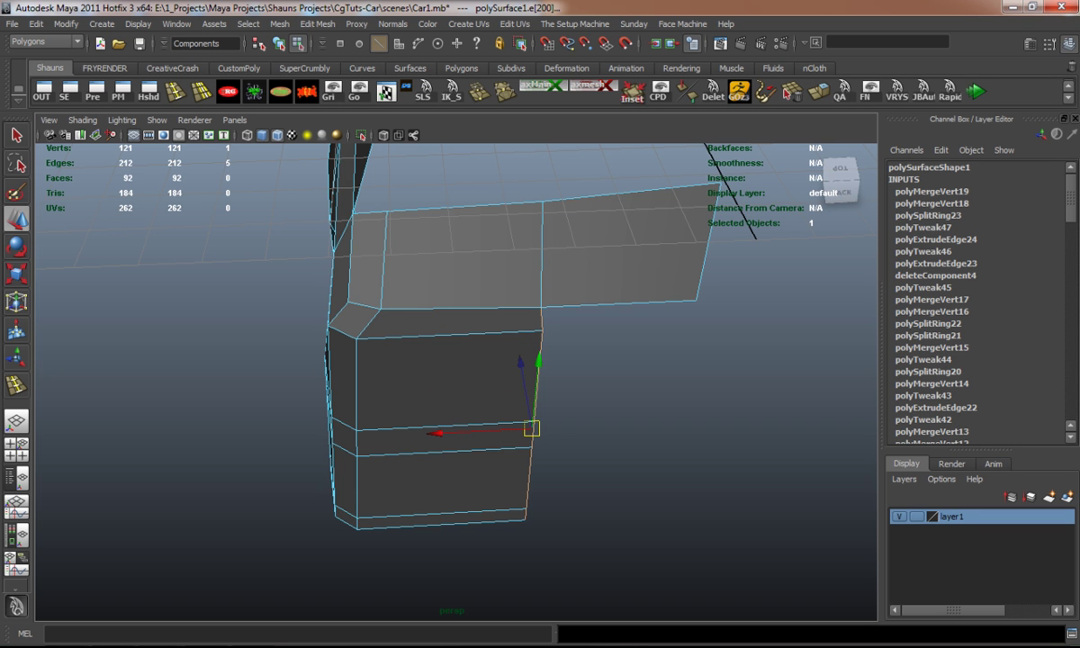
click(767, 87)
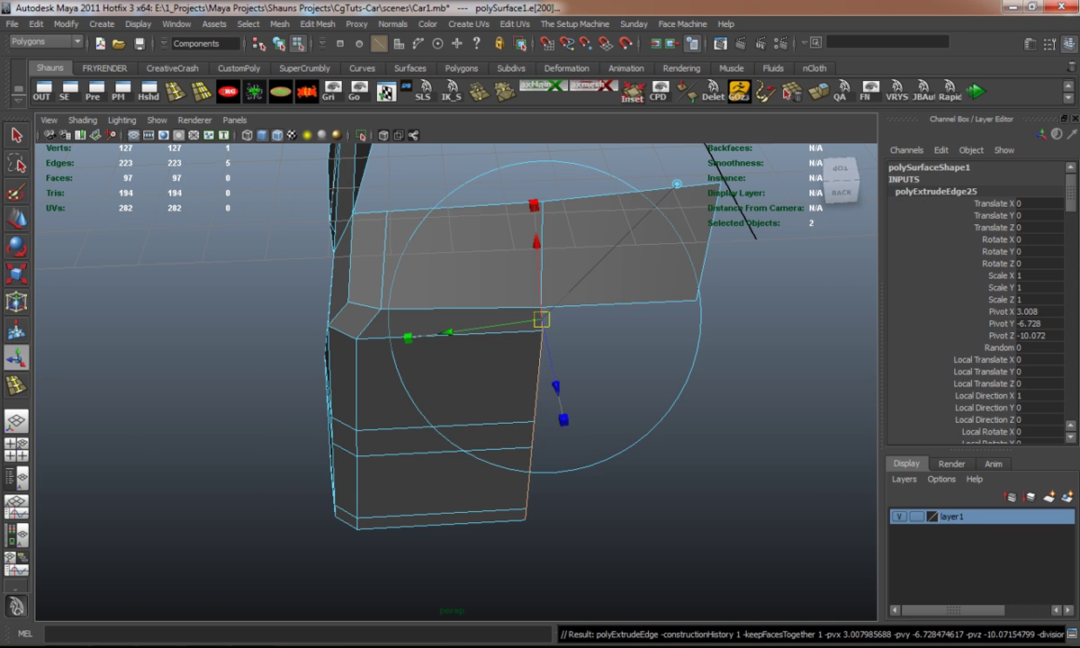
alt+middle_drag(630, 360, 558, 360)
drag(414, 433, 546, 426)
Merge the overlapping vertices of the upper and lower rear panels at the centre line.
right_drag(579, 311, 514, 311)
click(621, 302)
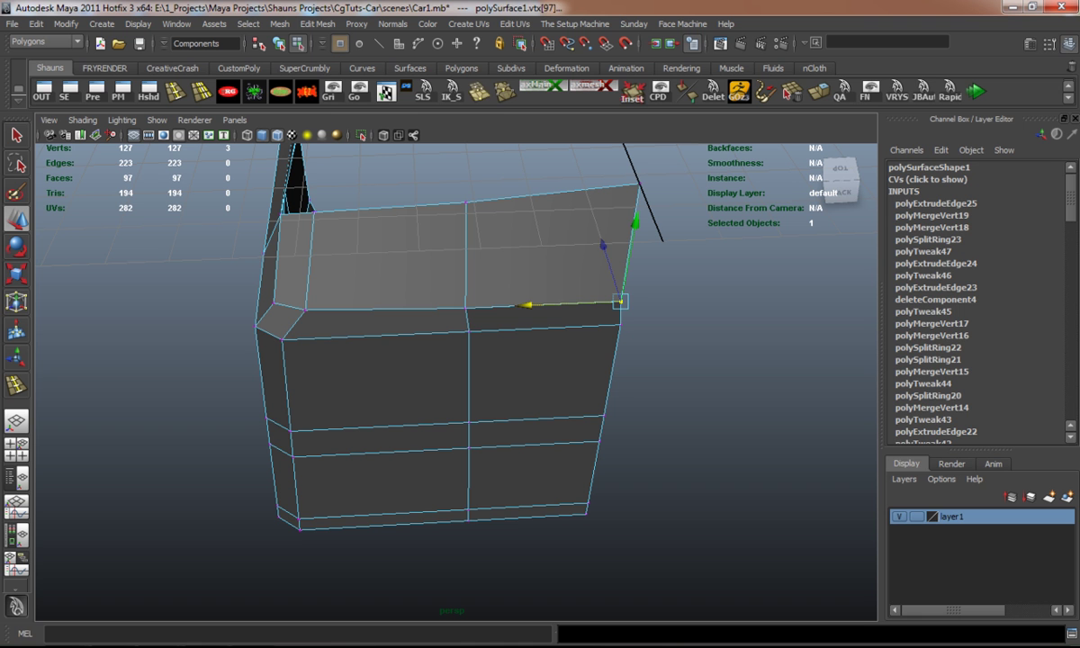
key(Delete)
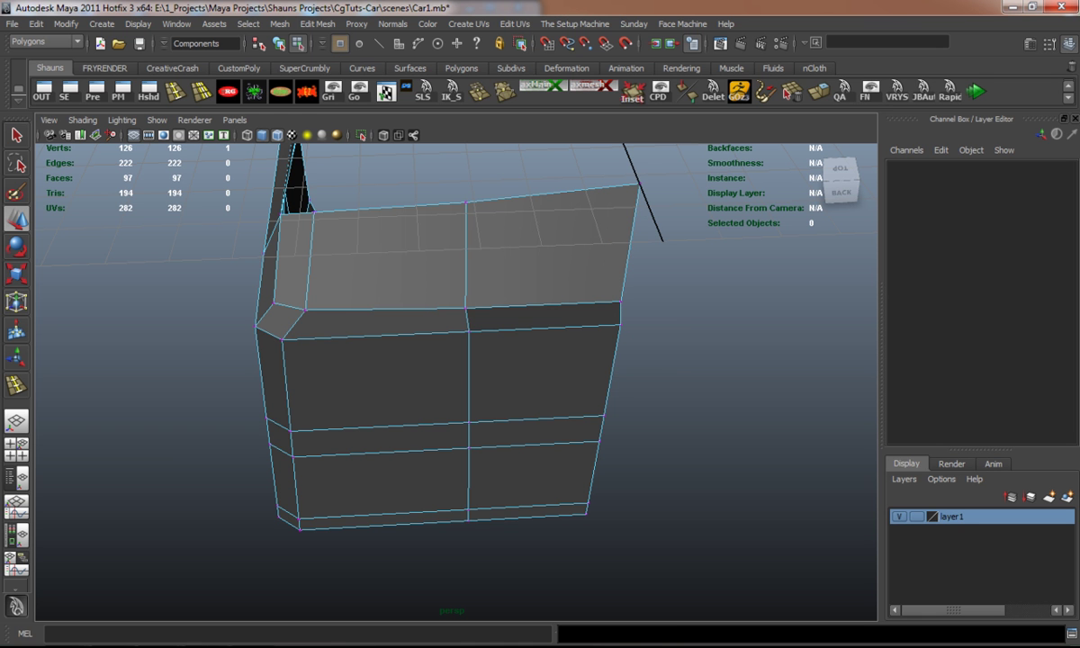
Move the rear panel's middle column of vertices backward in the side view, placing the two middle ones on the reference's rear profile.
drag(452, 416, 475, 458)
key(space)
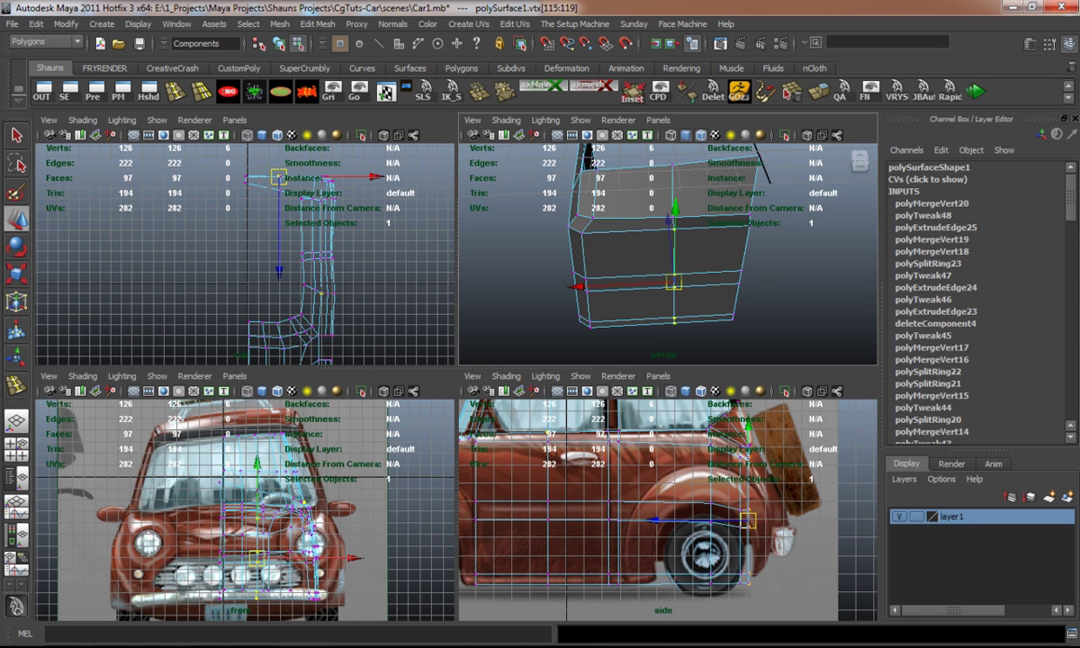
key(space)
scroll(456, 378, up, 2)
drag(419, 466, 453, 465)
click(541, 439)
drag(541, 439, 556, 421)
Raise the two lowest vertices of the rear panel's middle column and move them back toward the reference's lower rear edge.
click(541, 599)
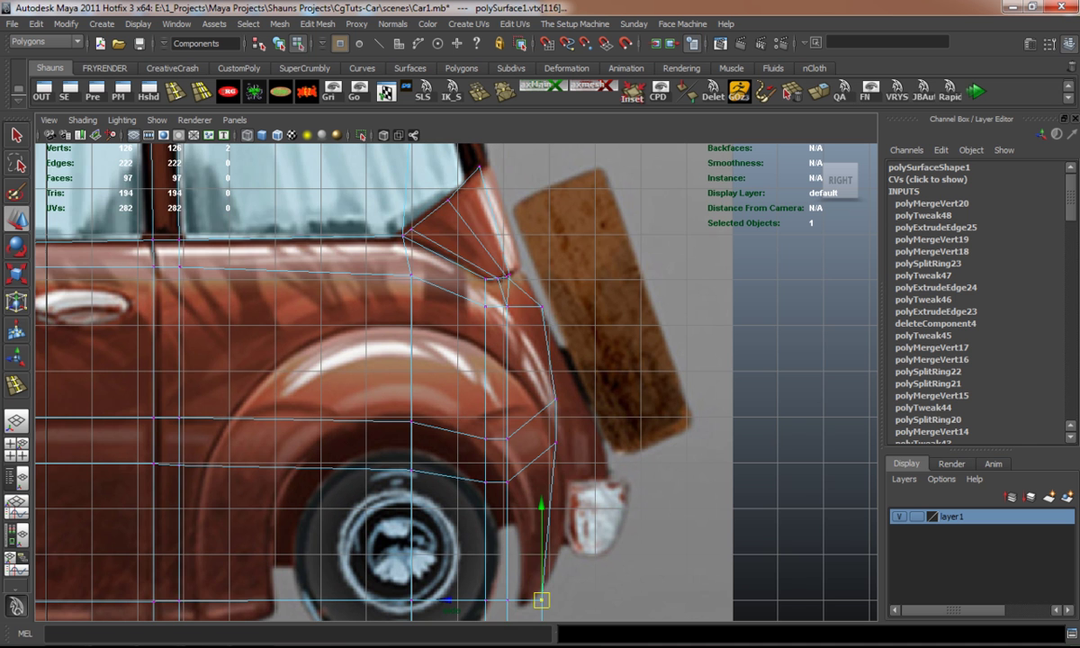
alt+middle_drag(540, 540, 535, 414)
drag(520, 466, 549, 495)
drag(535, 480, 560, 441)
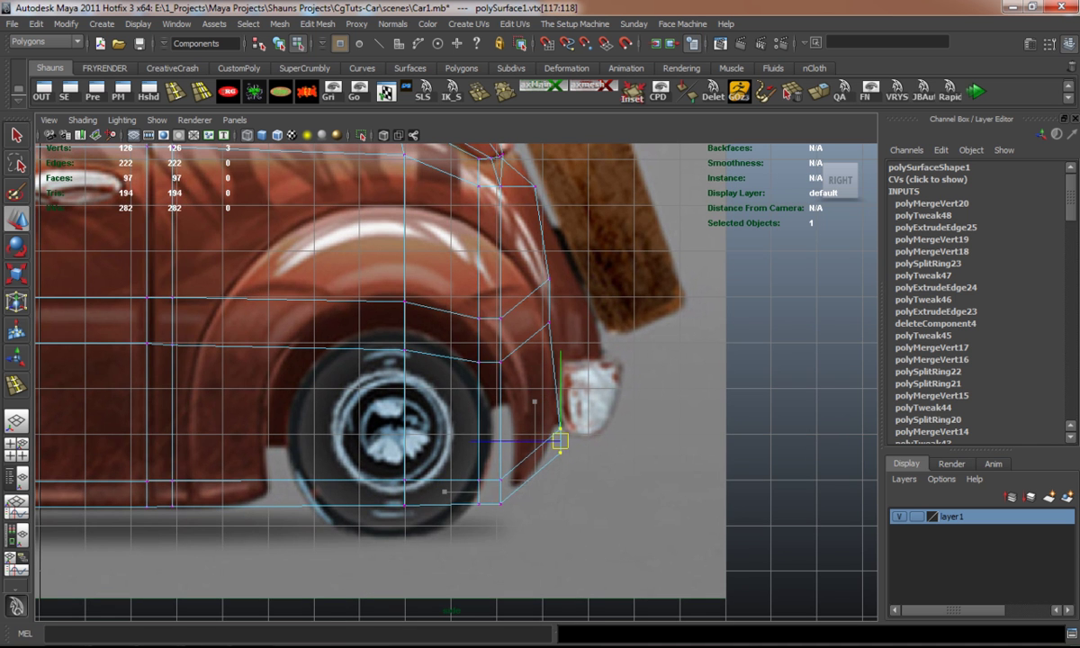
click(630, 504)
key(1)
alt+middle_drag(540, 432, 515, 500)
Move the lower rear panel's centre-line column of vertices backward in the side view to the car's rear outline.
key(space)
drag(674, 213, 723, 329)
key(space)
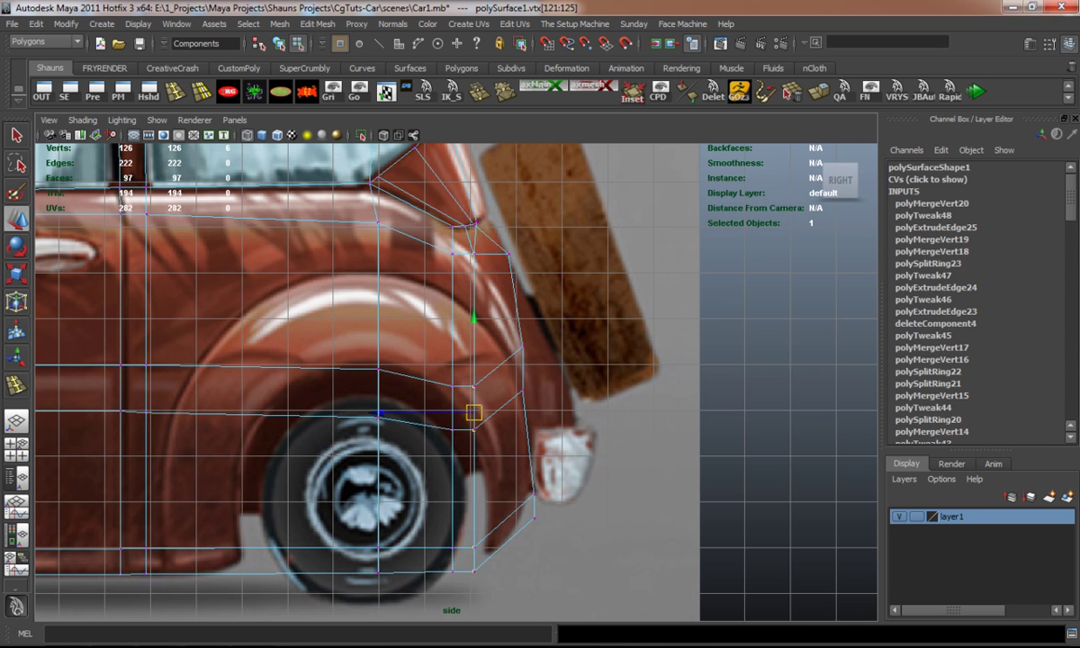
drag(473, 413, 504, 413)
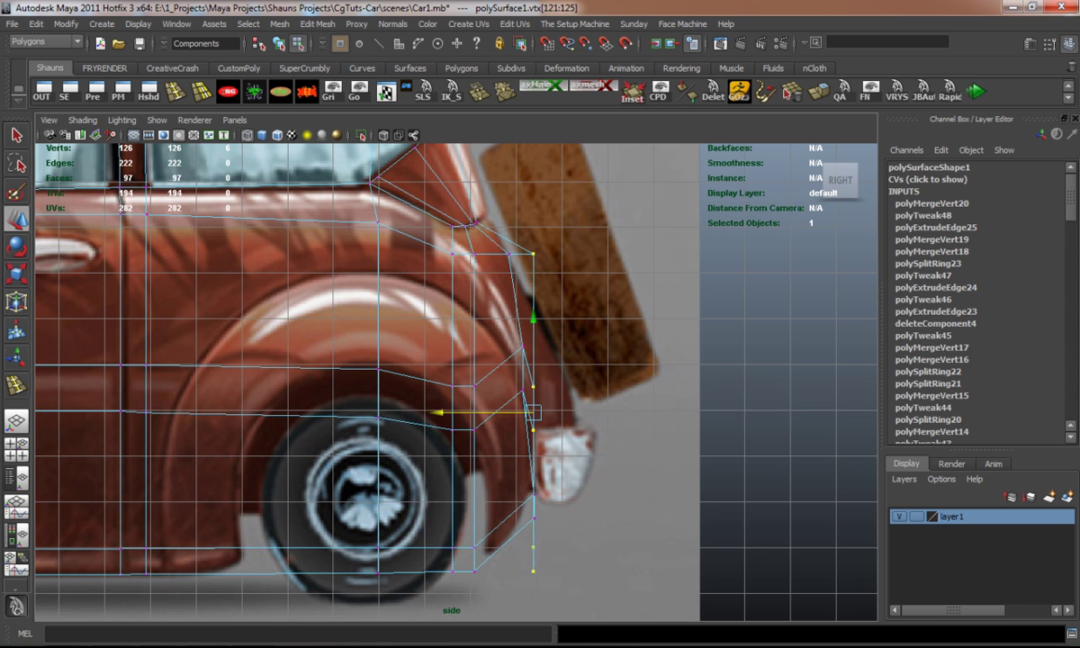
alt+middle_drag(504, 413, 511, 486)
Adjust the upper vertices of the rear panel's centre-line and middle columns to follow the reference's rear curve.
click(486, 313)
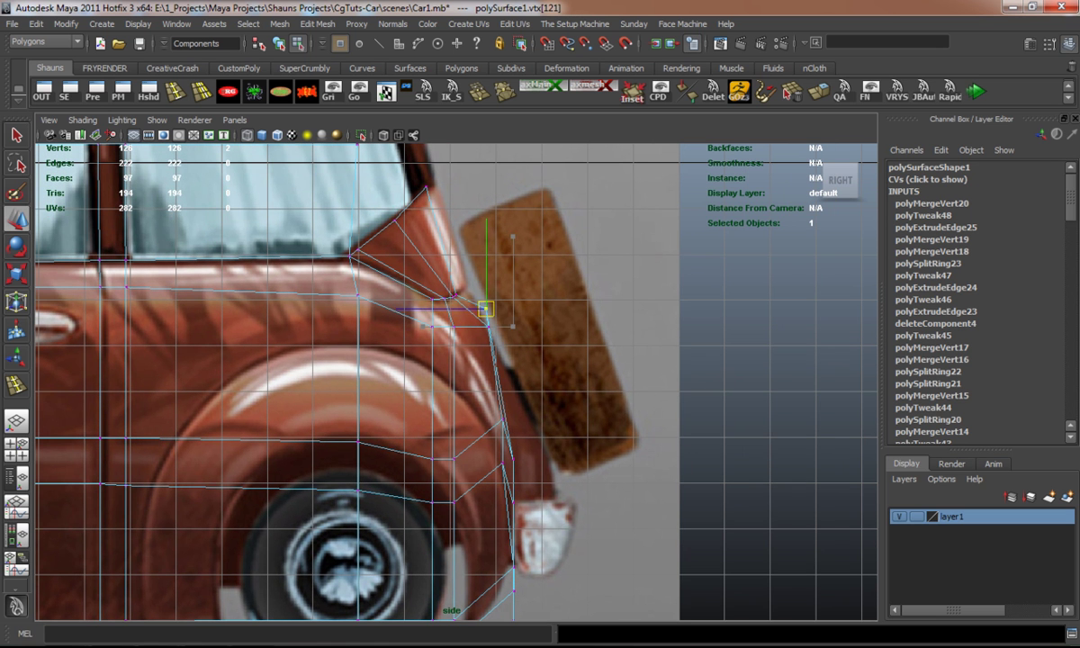
drag(486, 314, 488, 326)
click(475, 324)
click(487, 421)
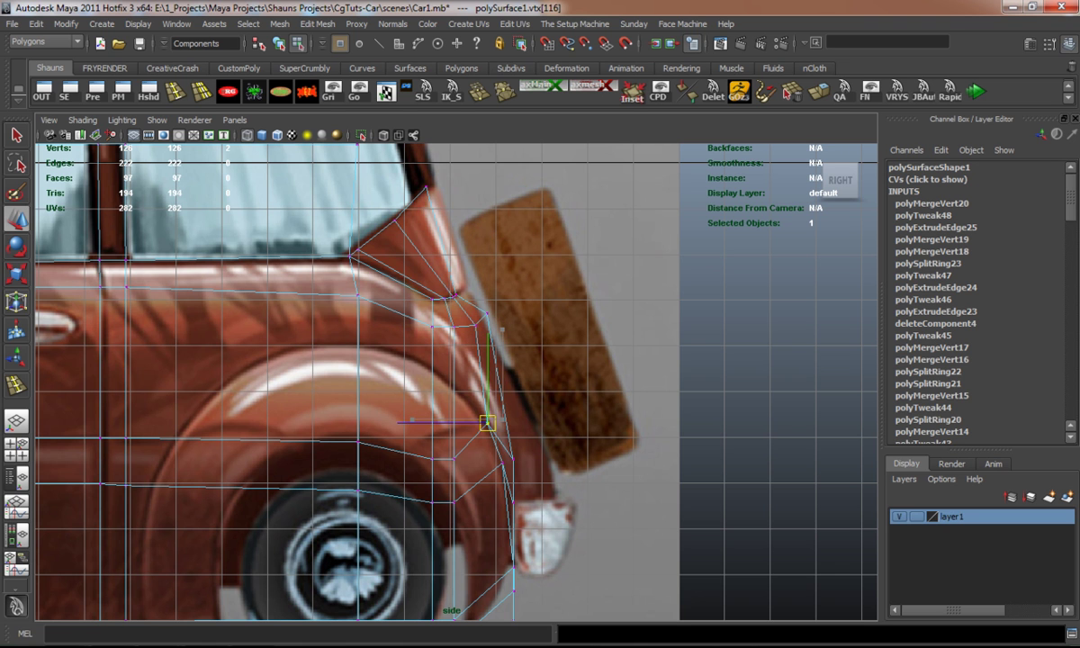
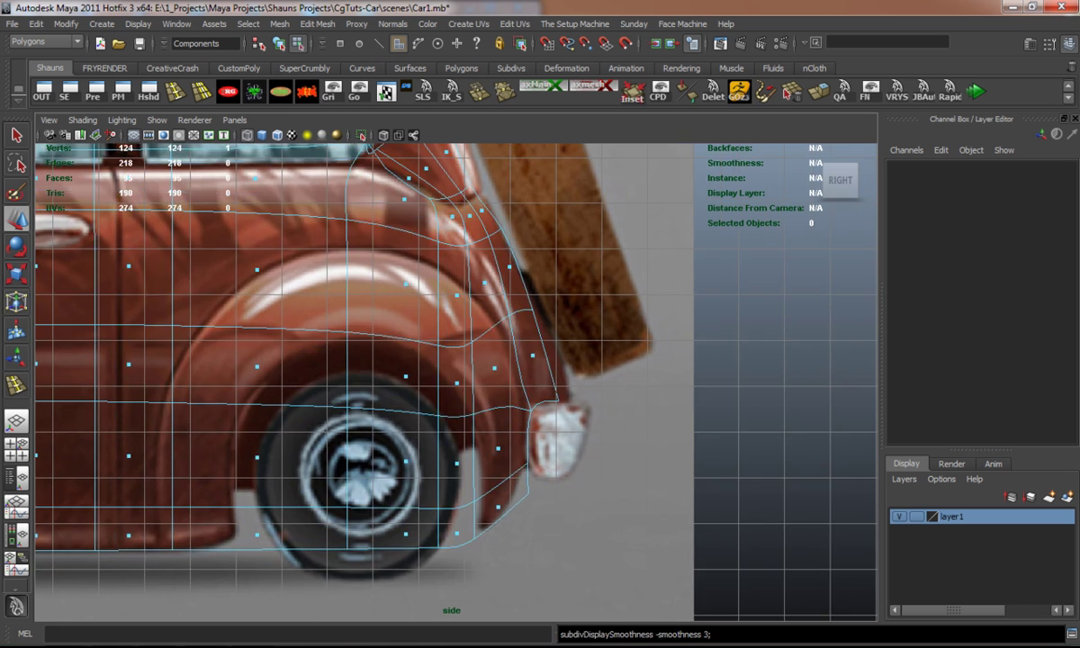
Lower the second-lowest centre-line vertex of the rear panel and shift the bottom one slightly forward, checking the smoothed surface.
key(space)
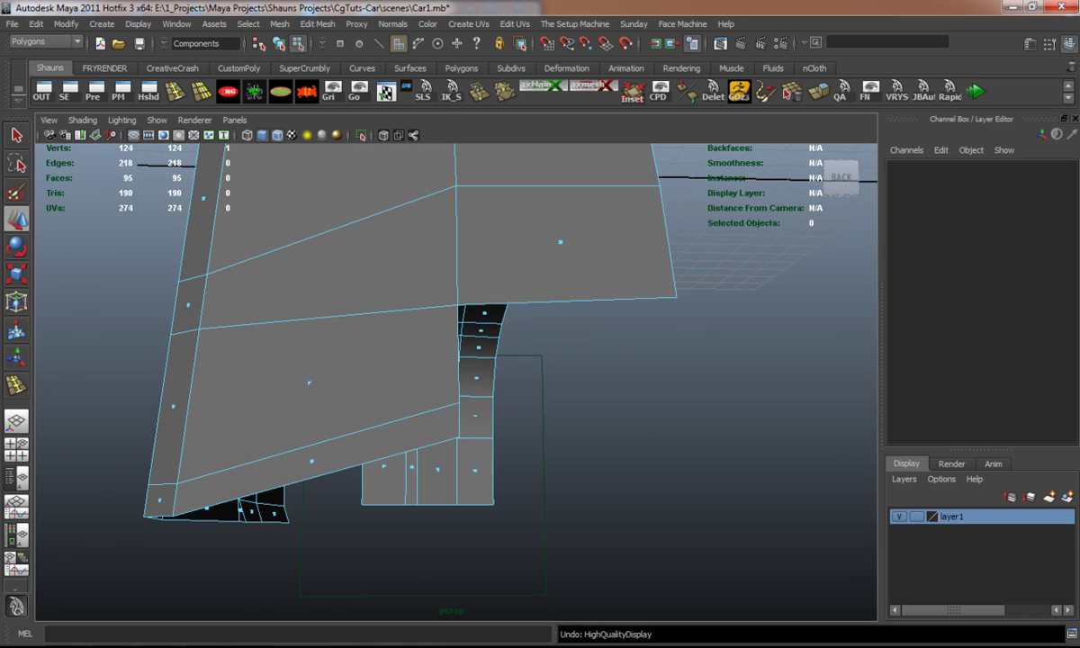
click(540, 360)
key(F9)
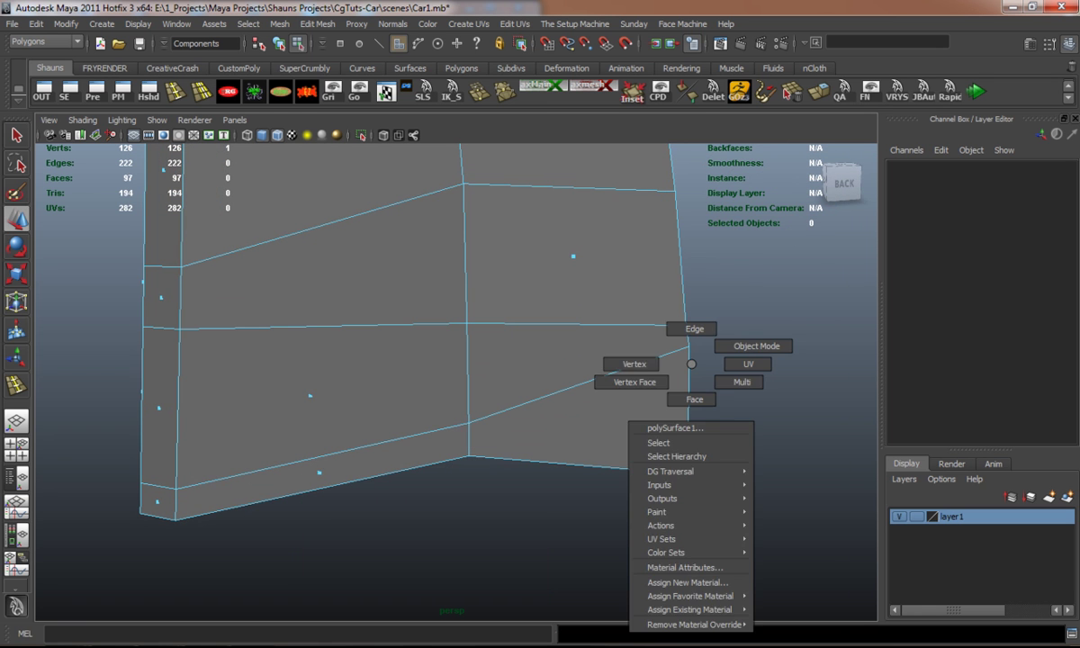
click(688, 346)
drag(694, 257, 694, 337)
alt+drag(540, 360, 414, 364)
key(3)
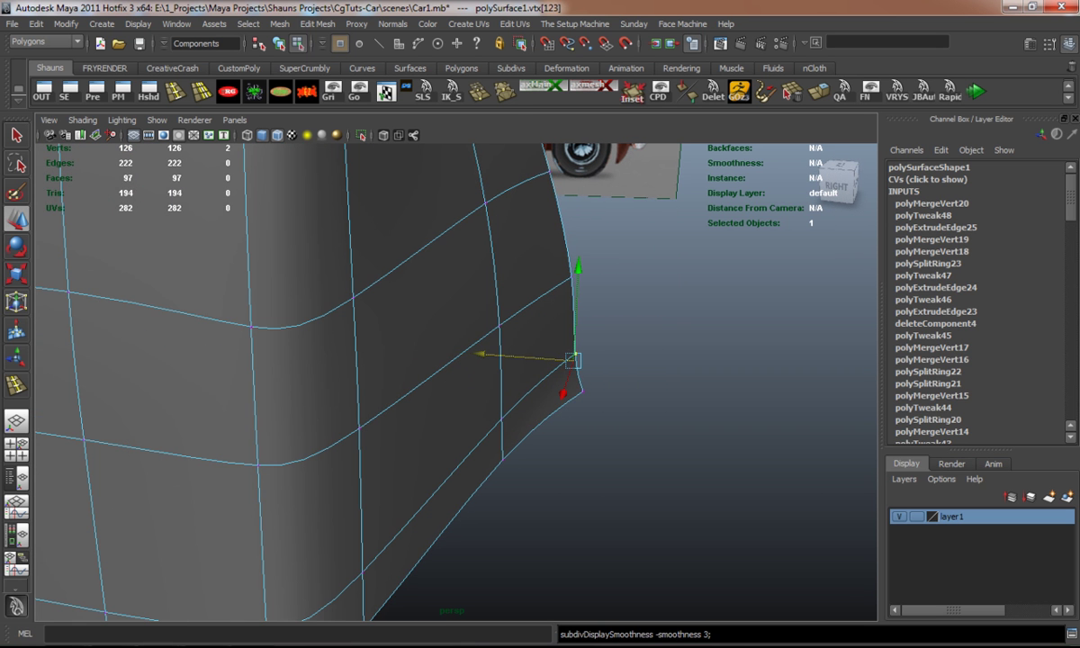
click(583, 390)
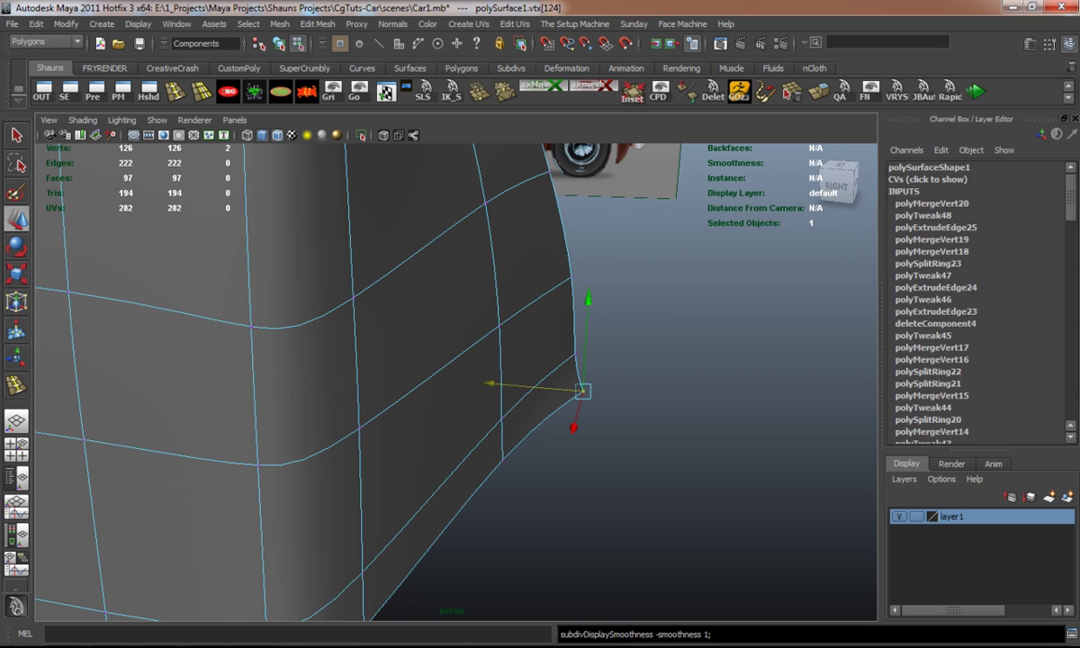
key(1)
drag(540, 388, 528, 388)
scroll(450, 378, down, 4)
Extrude the three top edges of the rear panel upward to start the rear window area.
alt+drag(450, 378, 457, 402)
right_click(457, 402)
right_drag(457, 402, 459, 366)
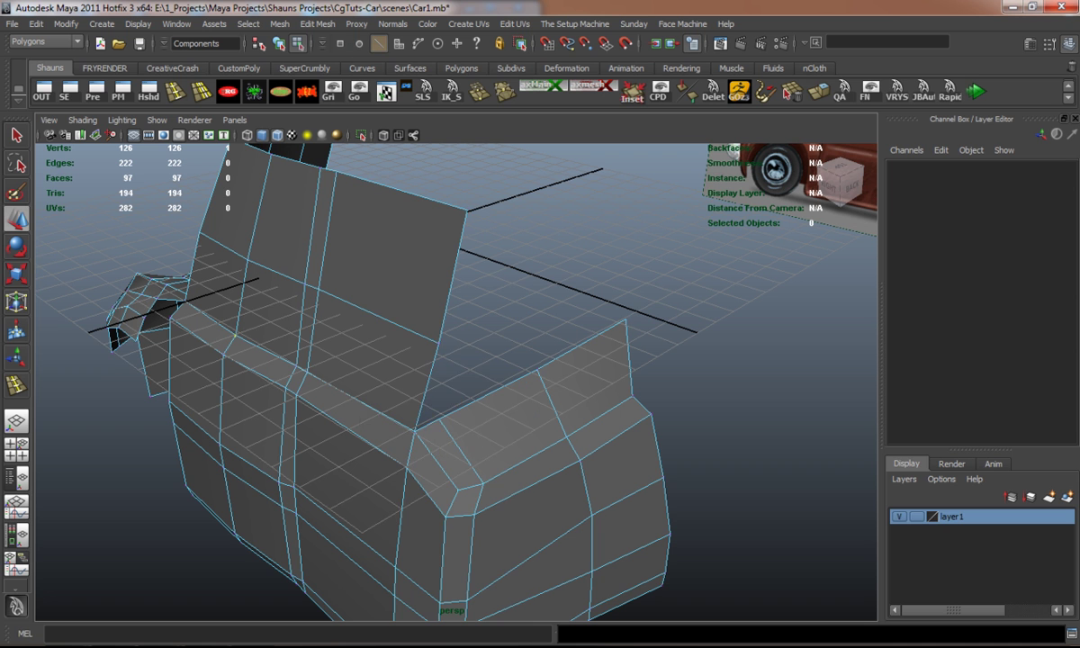
click(476, 400)
shift+click(581, 345)
key(ctrl+e)
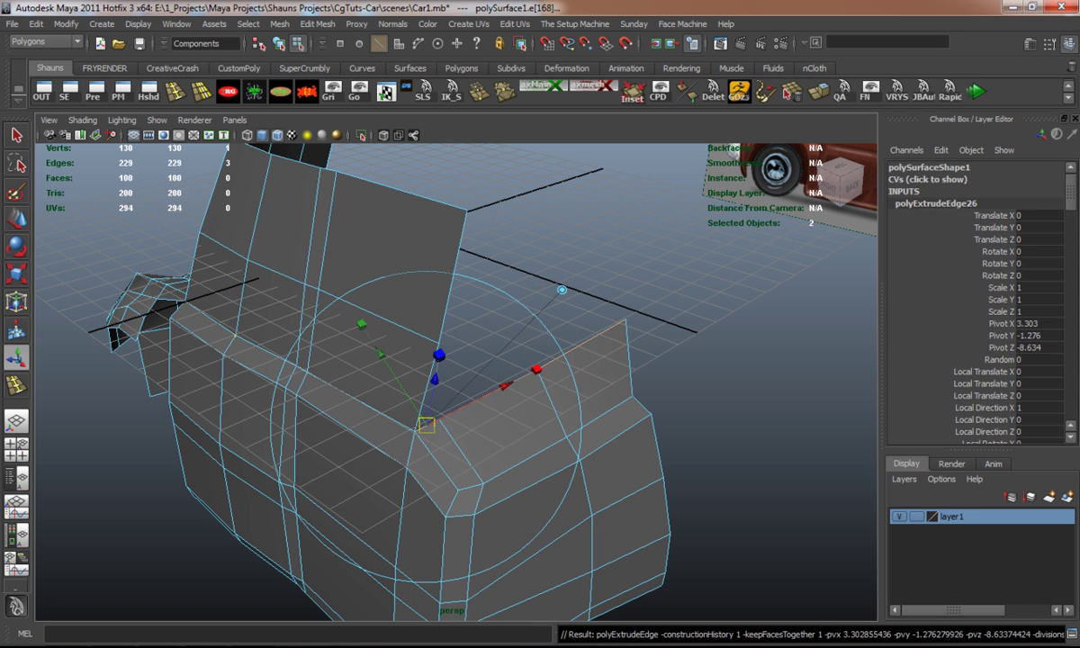
drag(530, 286, 499, 186)
Shift the extruded strip's two outer top vertices inward, then merge the outermost with the adjoining vertex on the side window panel's rear edge.
right_drag(463, 324, 450, 314)
click(364, 332)
shift+click(392, 321)
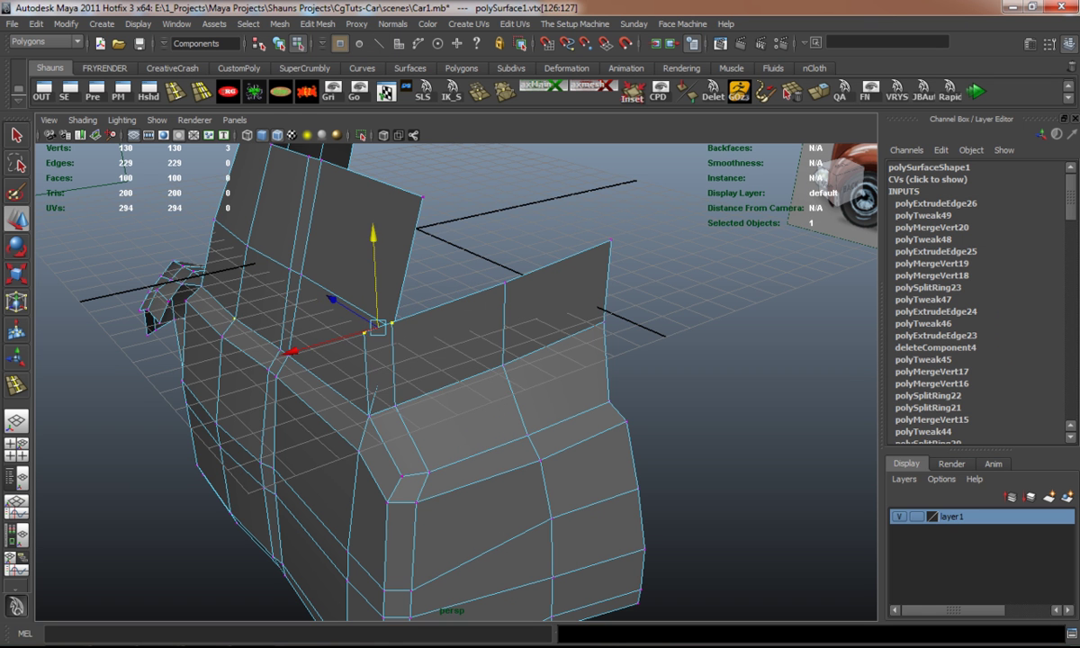
drag(301, 347, 335, 338)
alt+drag(504, 270, 567, 261)
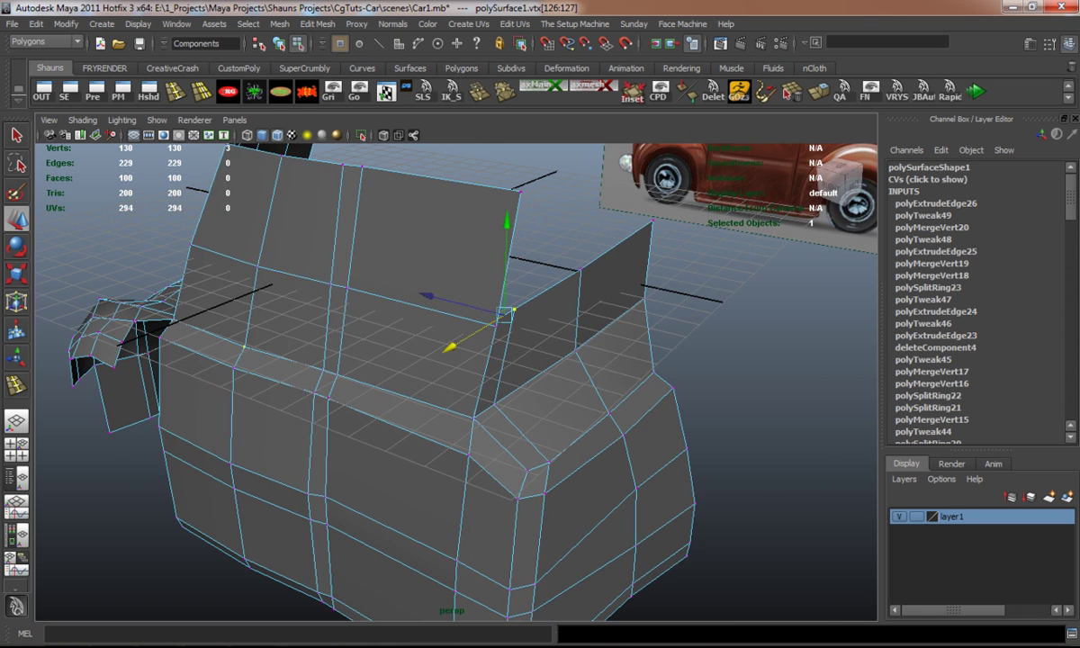
click(495, 324)
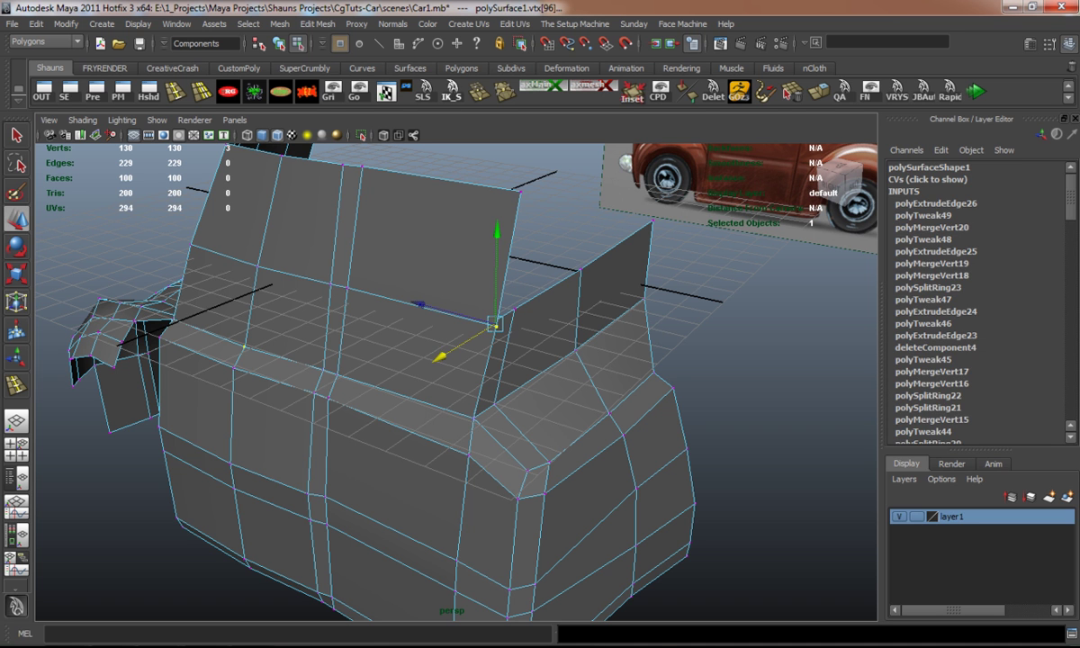
click(450, 88)
key(F10)
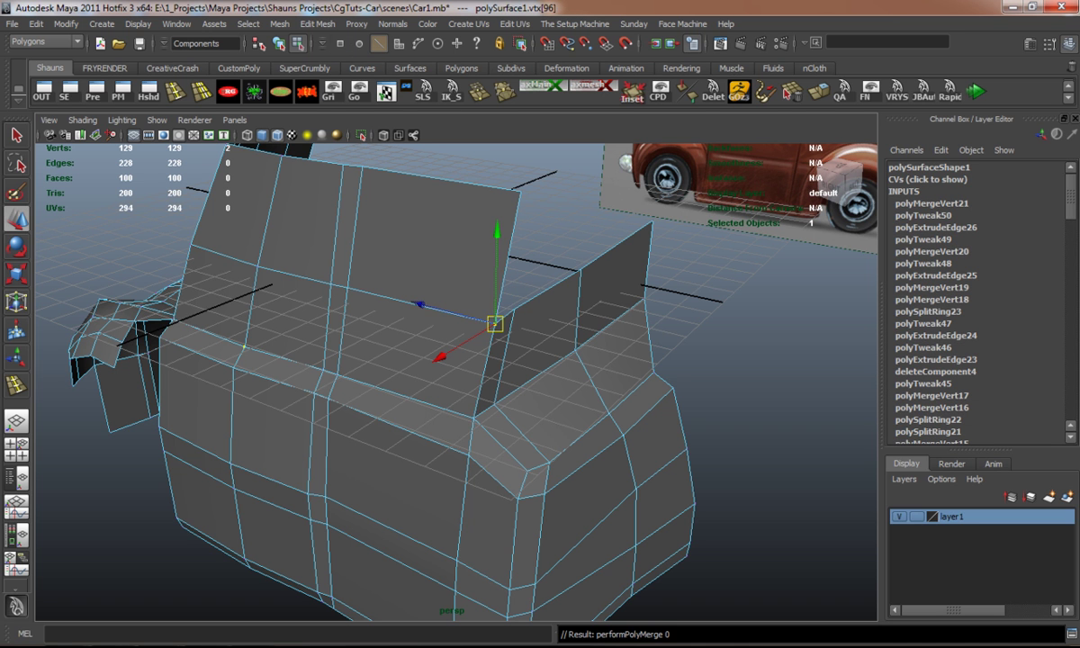
Extrude the rear window strip's three top edges upward again to about the height of the side window panel.
click(538, 295)
shift+click(615, 245)
alt+drag(541, 405, 432, 398)
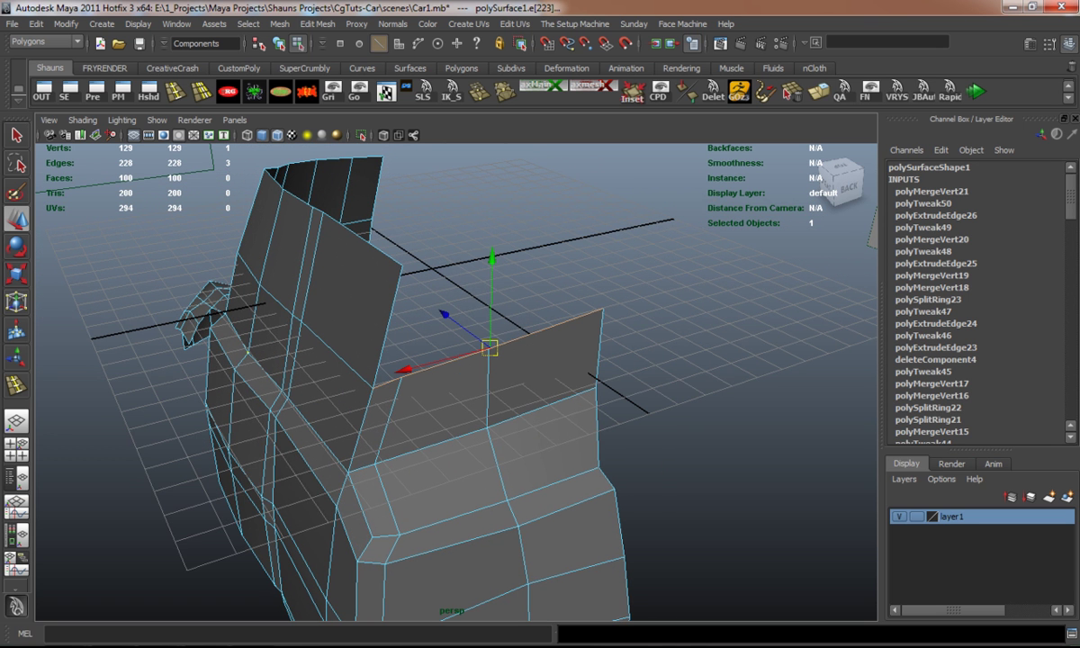
key(ctrl+e)
key(w)
drag(492, 270, 493, 159)
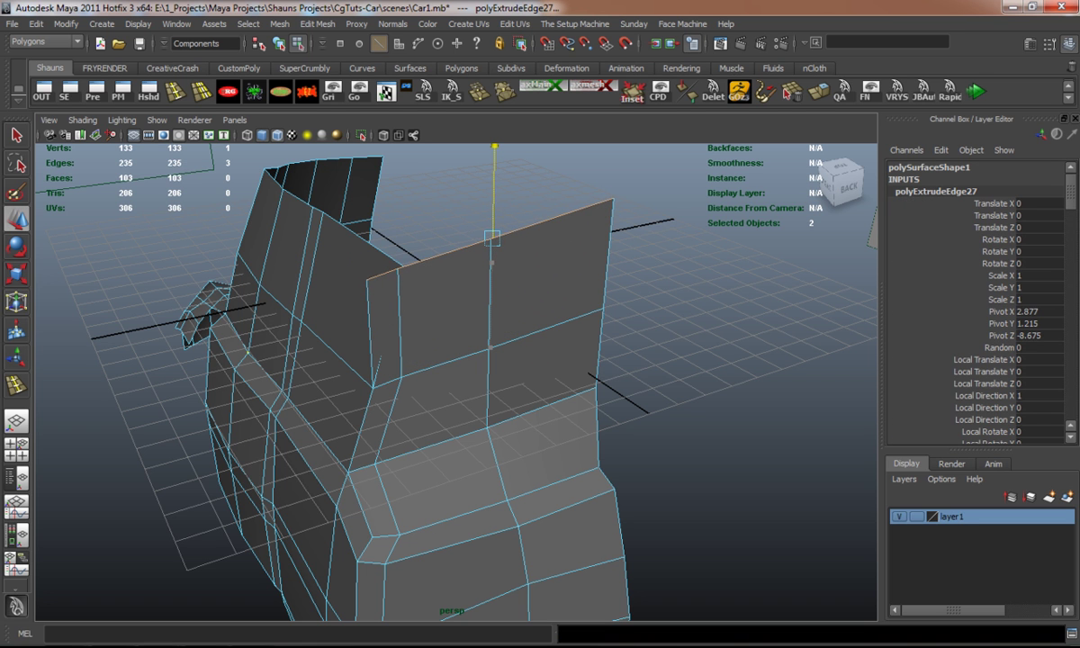
Align the new rear window edge with the side window panel, merge their upper corner vertices, and check the smoothed body.
right_drag(446, 268, 390, 258)
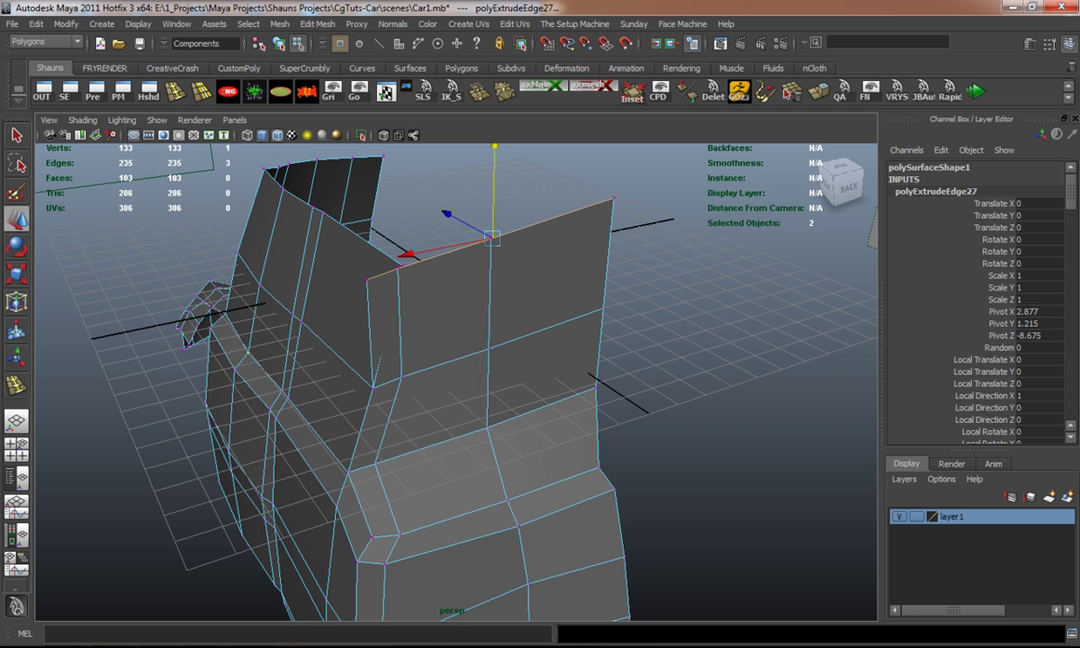
drag(355, 257, 410, 288)
drag(297, 290, 332, 285)
click(330, 285)
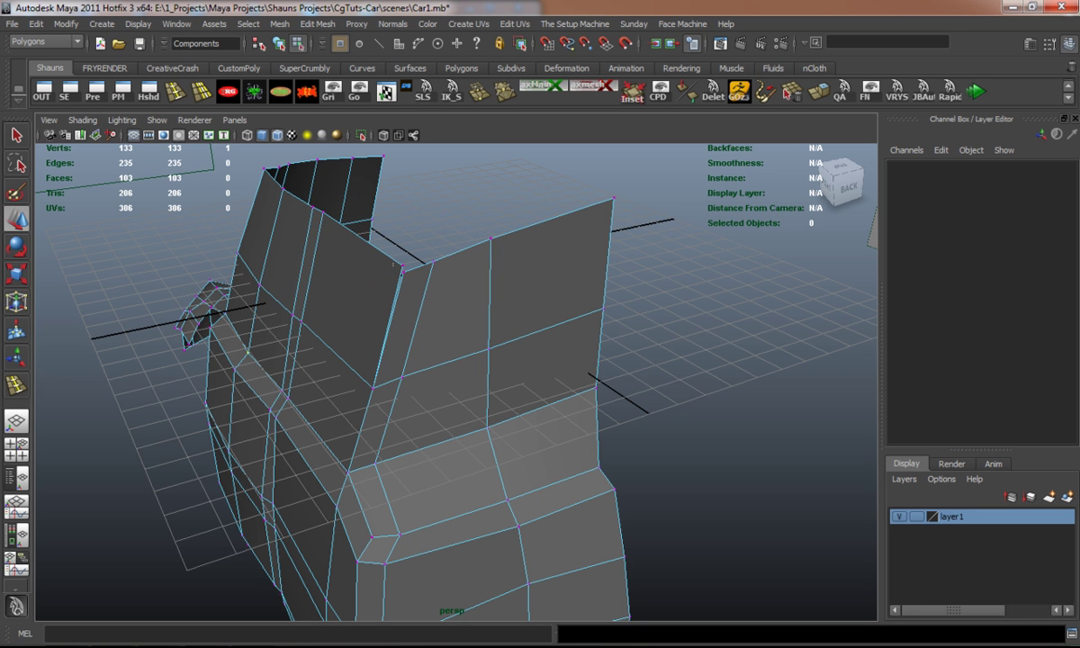
click(402, 268)
alt+drag(468, 379, 513, 360)
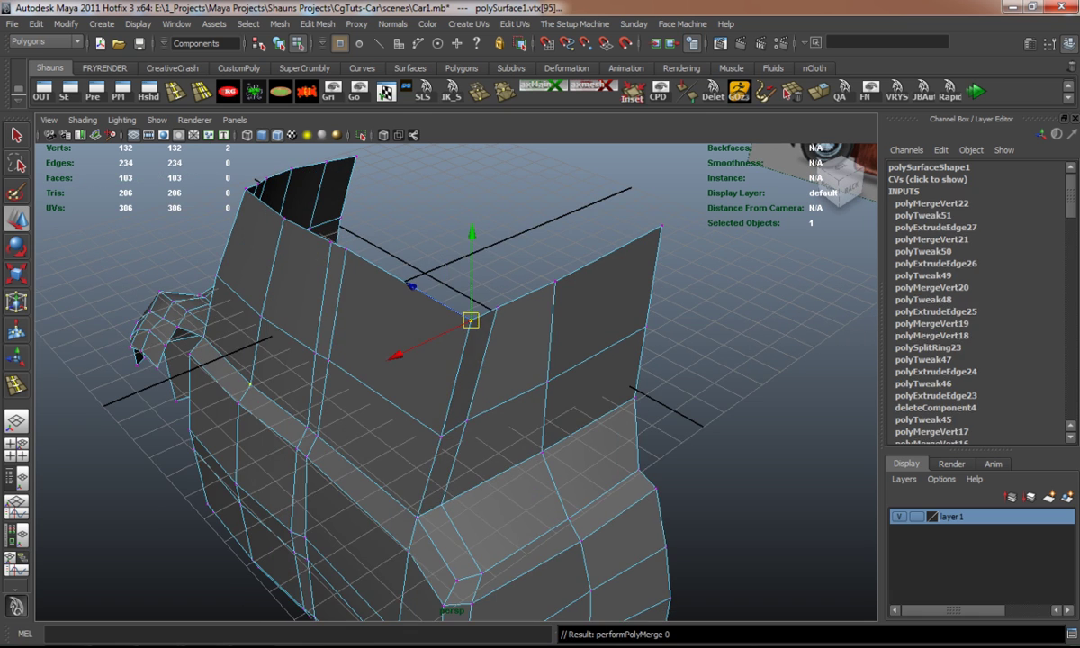
key(Delete)
key(3)
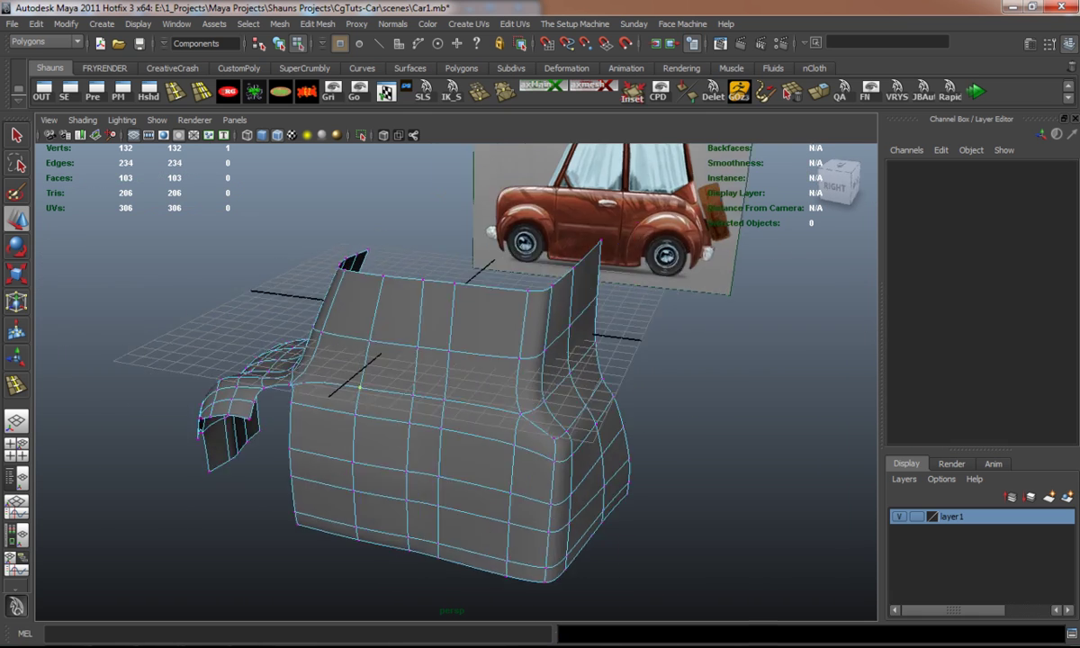
alt+drag(450, 378, 387, 274)
key(1)
Shift the column of vertices on the side of the rear lower corner slightly forward and check the smoothed surface.
click(471, 401)
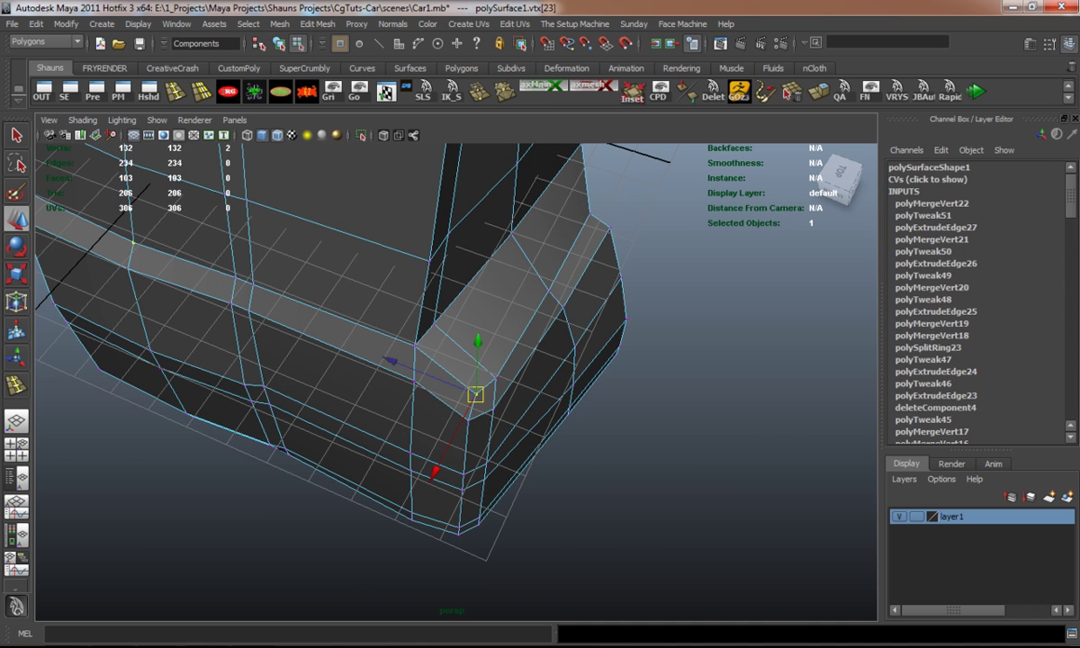
shift+drag(450, 383, 491, 540)
drag(382, 439, 364, 431)
drag(407, 545, 409, 542)
key(3)
alt+drag(450, 360, 576, 324)
key(1)
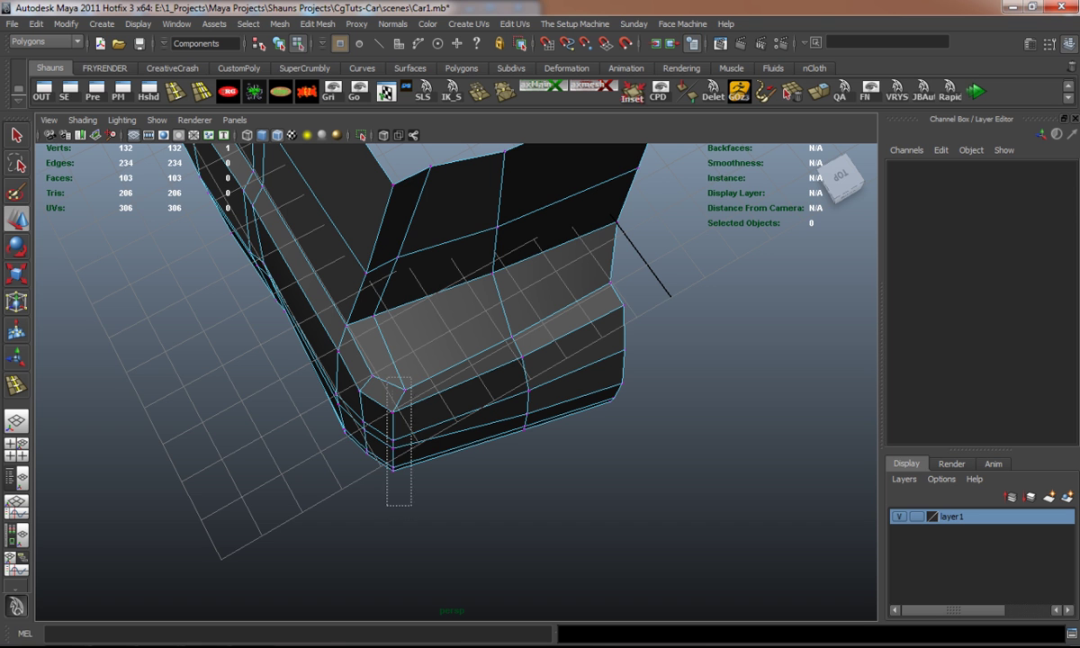
Move the neighbouring vertex column on the back of the rear corner slightly inward and check the smoothed rounding.
drag(388, 473, 388, 474)
drag(313, 480, 331, 474)
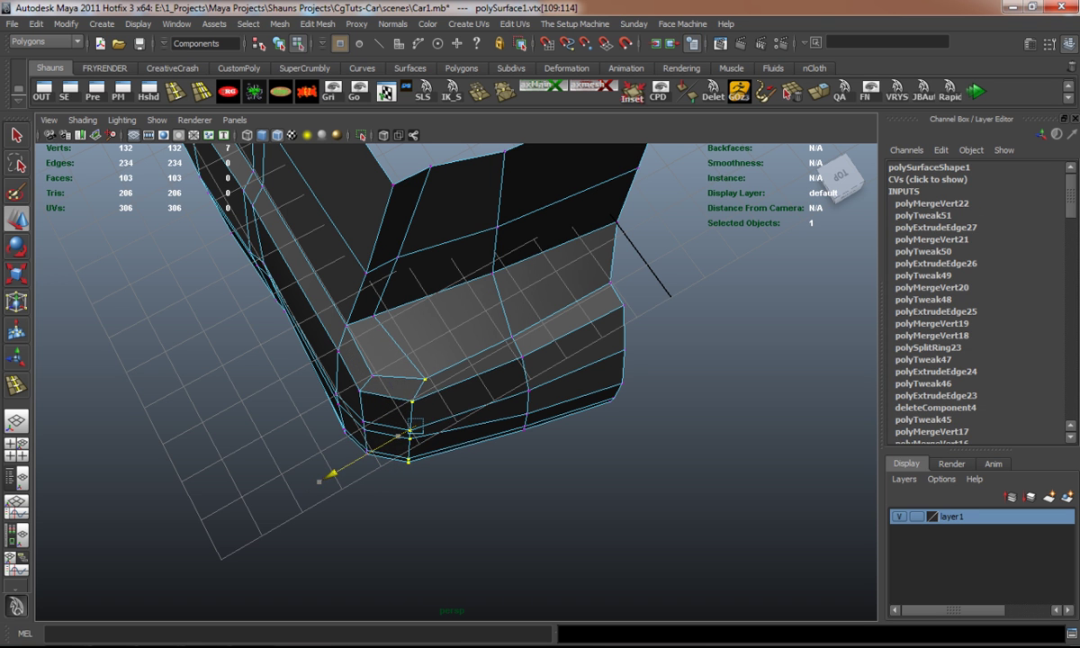
key(3)
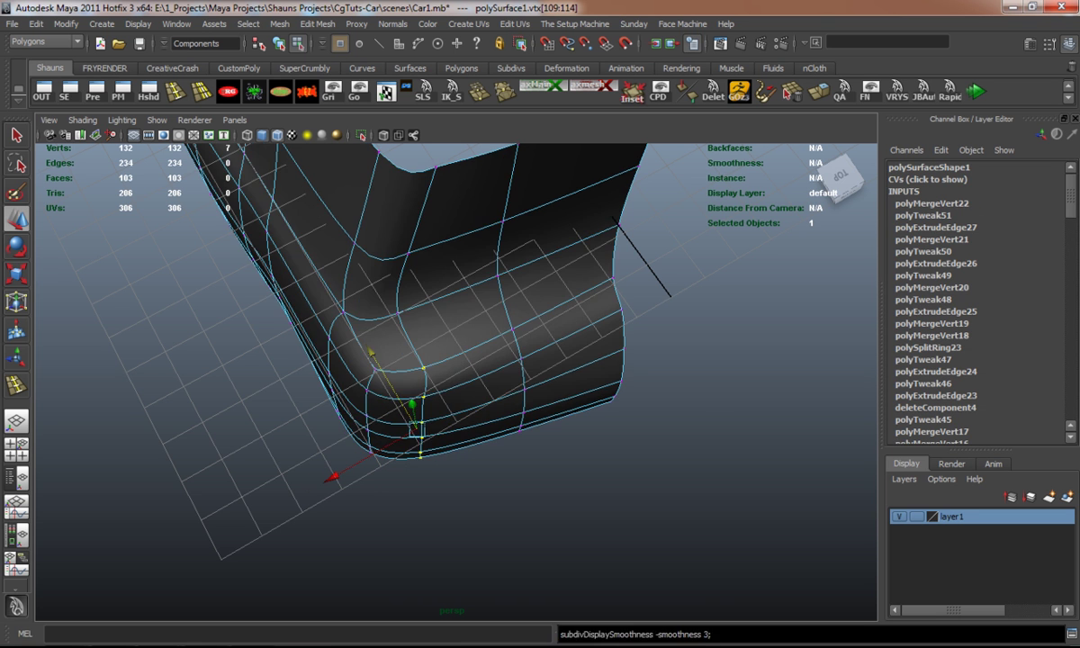
alt+drag(450, 360, 612, 351)
key(1)
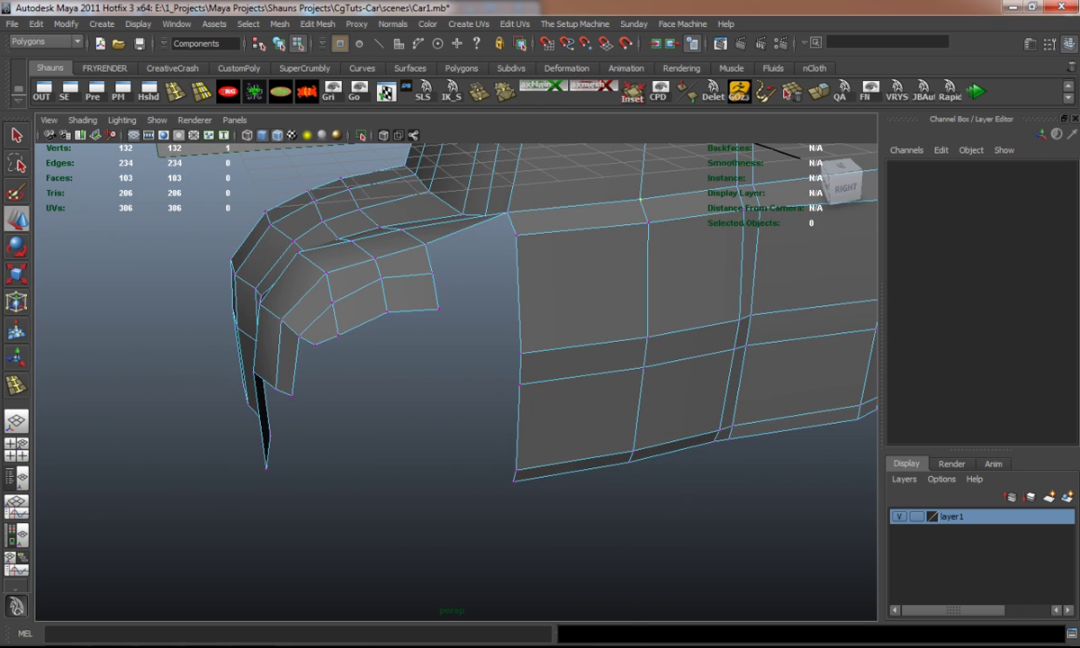
Extrude the three lower side edges of the front fender downward to form the panel ahead of the side panel.
right_drag(374, 387, 373, 355)
click(355, 326)
shift+click(261, 339)
shift+click(410, 311)
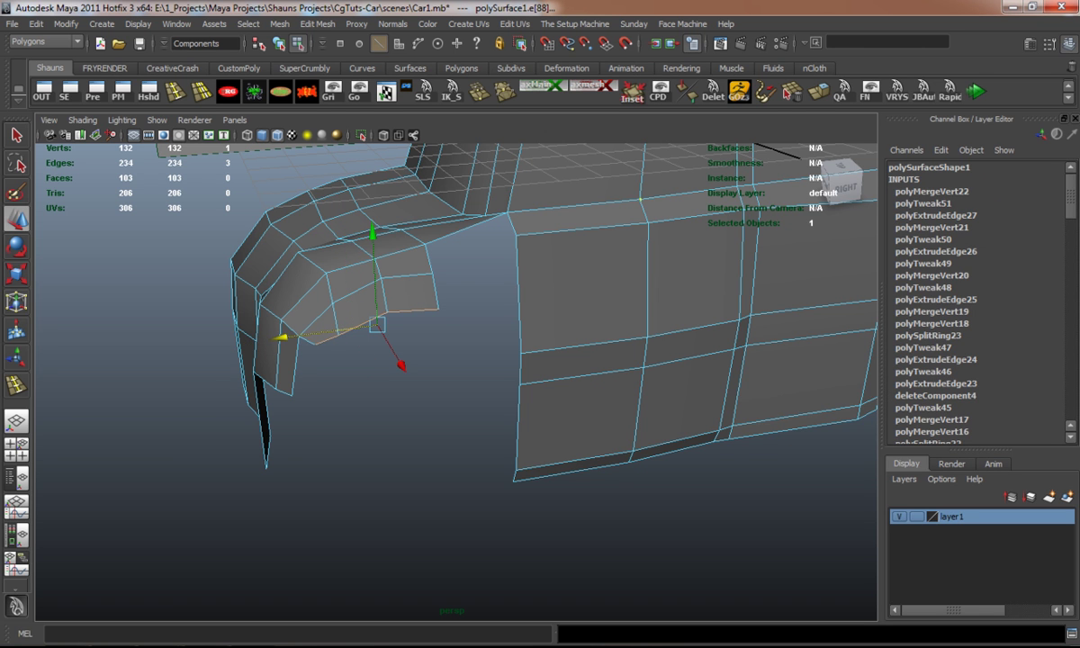
click(767, 87)
key(r)
drag(374, 326, 384, 468)
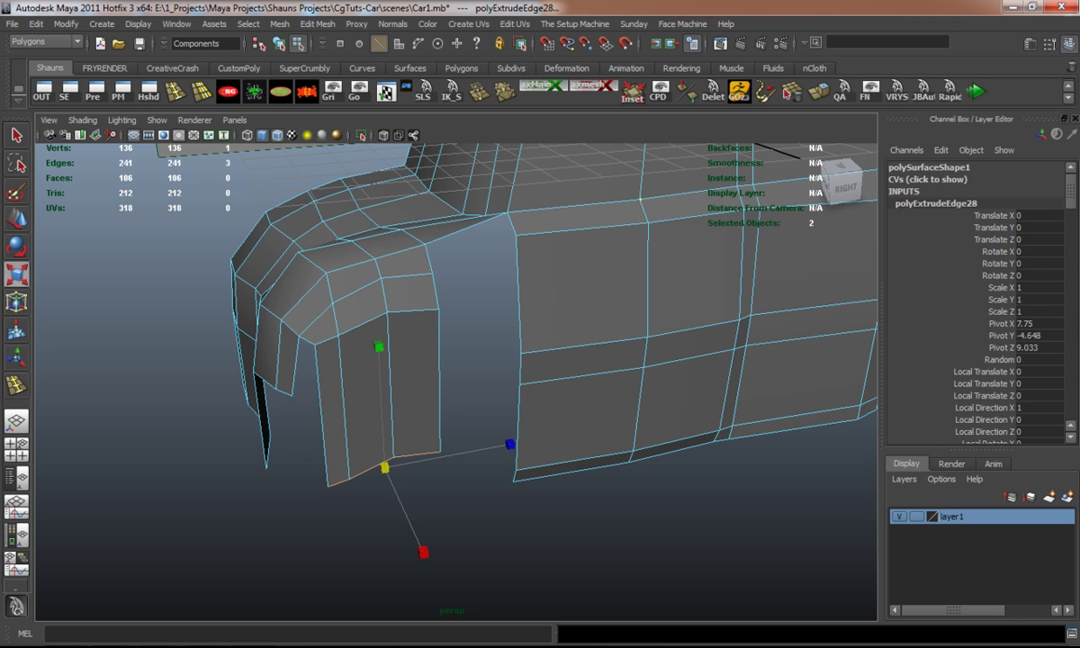
Flatten the extruded fender panel's bottom edges into a level line and lower them slightly below the side panel.
drag(379, 347, 384, 454)
key(w)
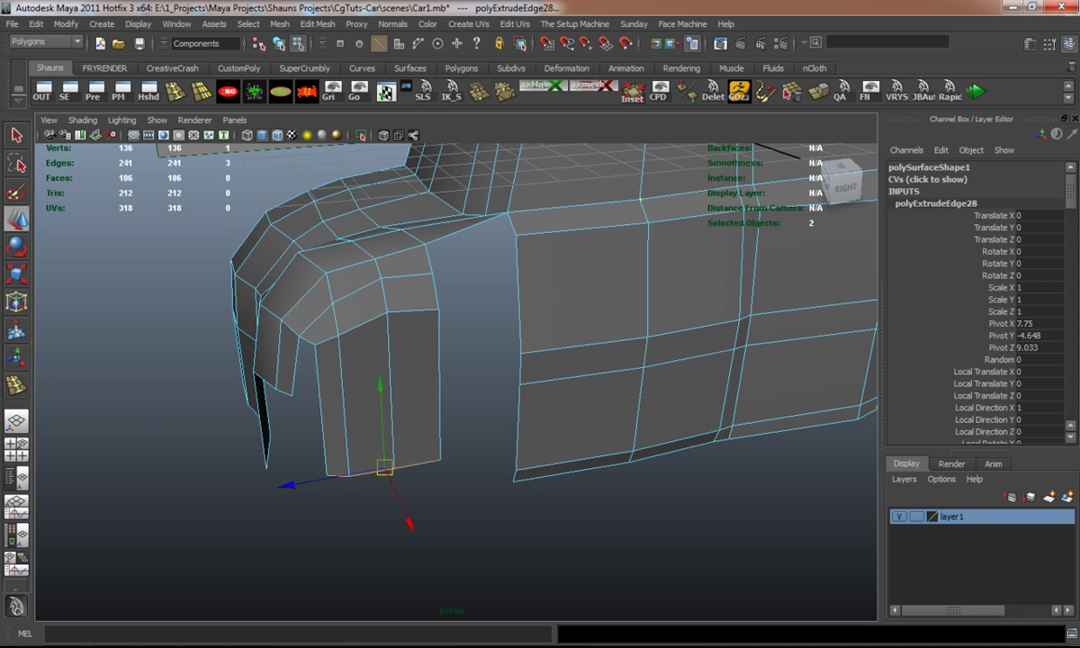
alt+drag(387, 378, 346, 359)
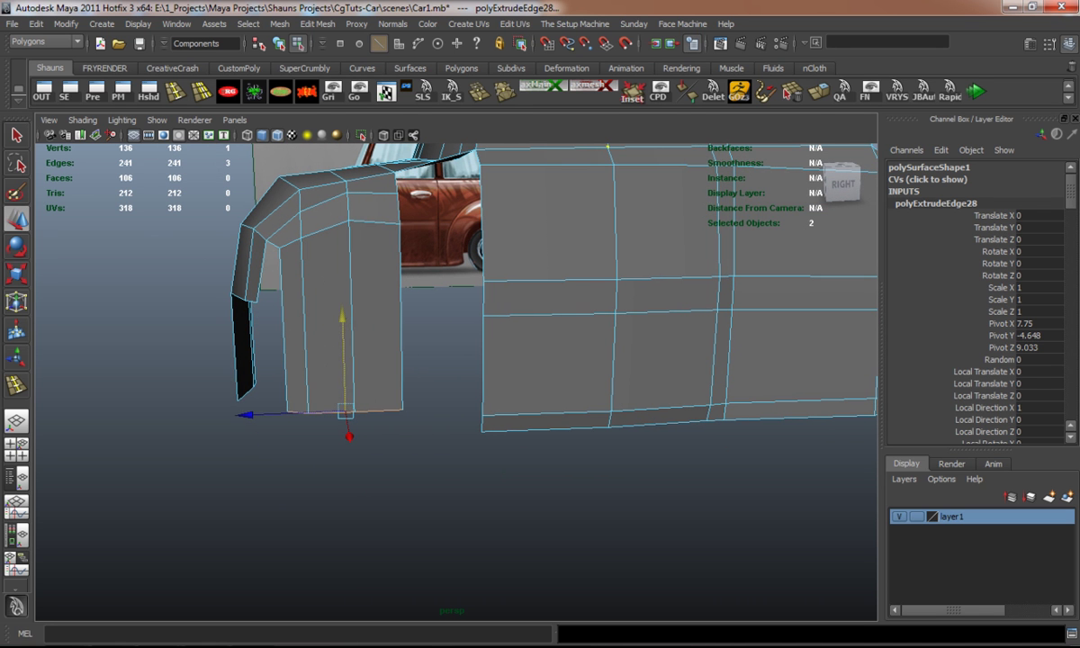
middle_drag(321, 297, 321, 326)
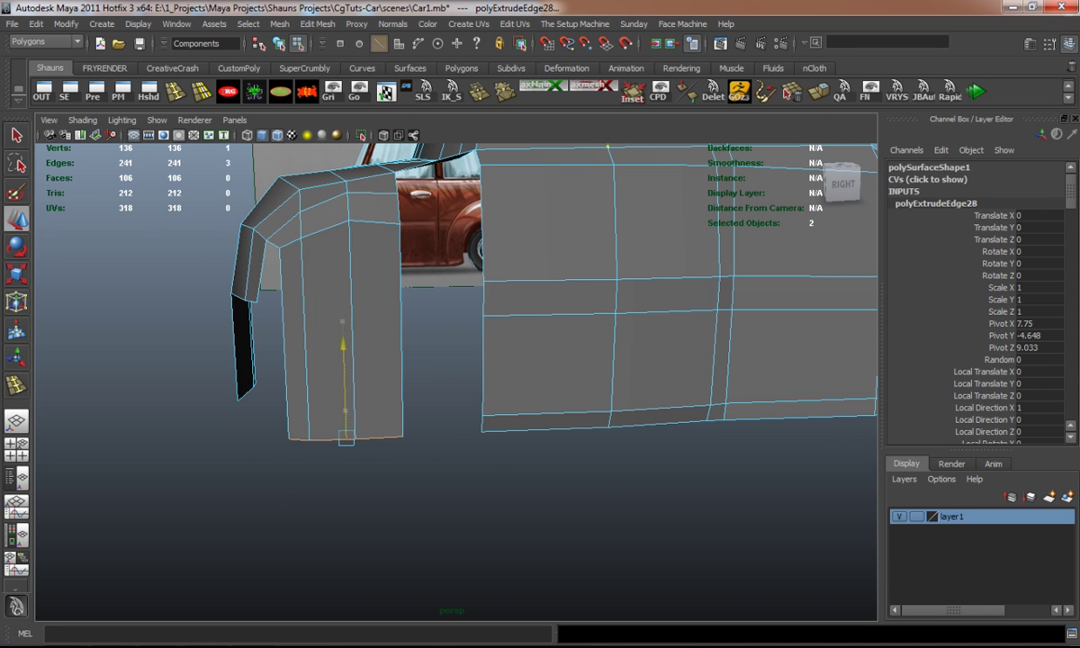
Insert an edge loop near the bottom of the fender panel, flatten it, and lower it closer to the bottom edge.
click(175, 90)
drag(352, 329, 352, 330)
drag(353, 397, 353, 398)
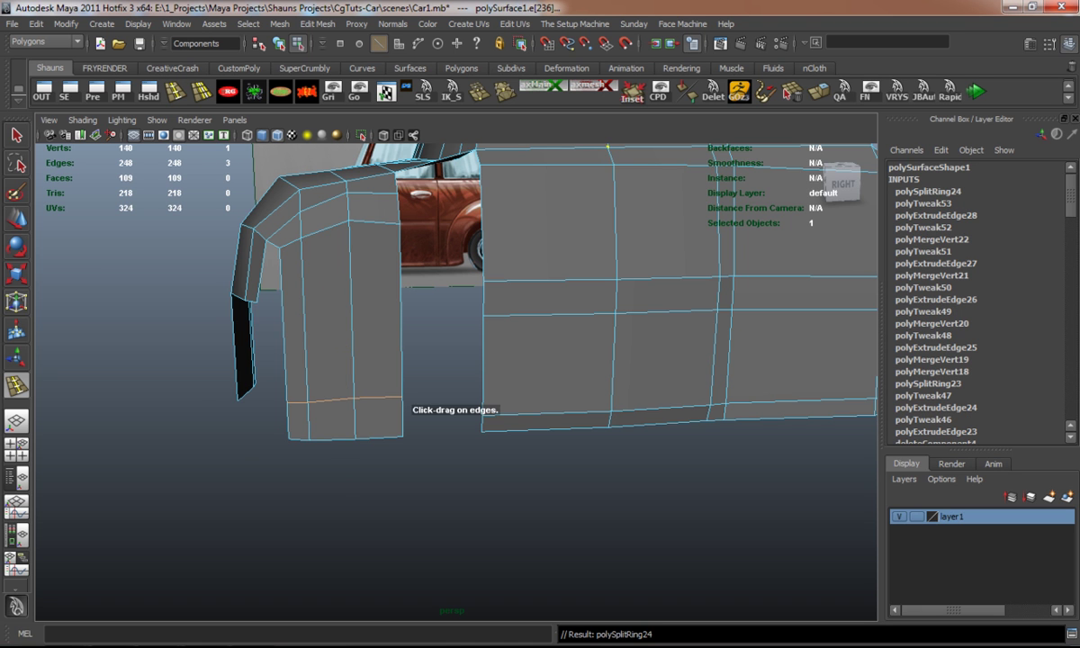
key(w)
drag(349, 527, 347, 472)
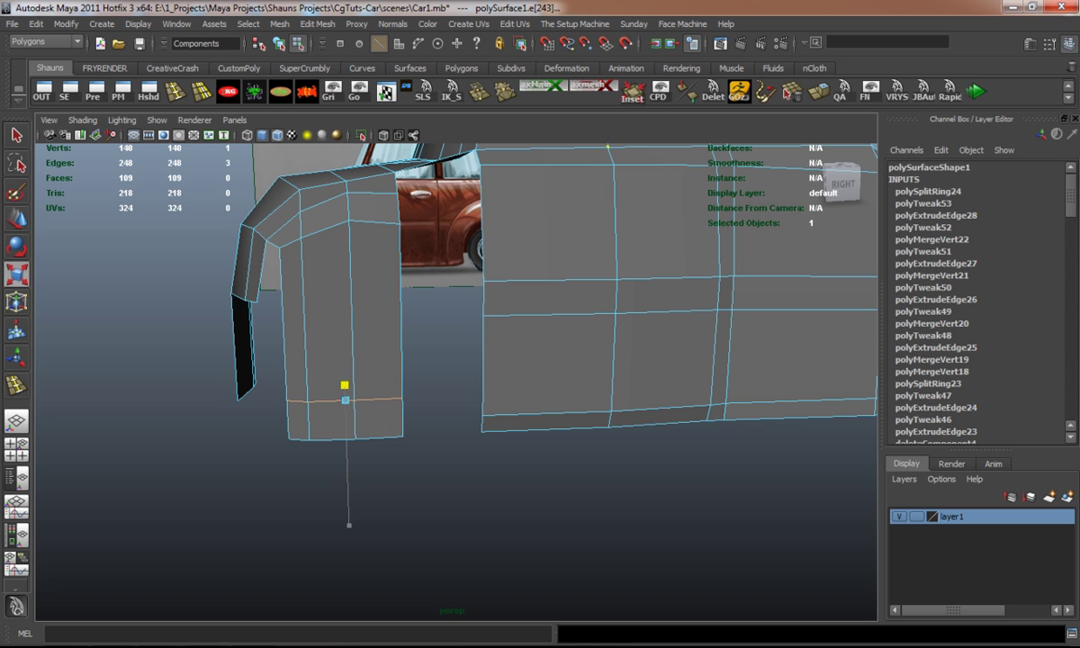
key(w)
drag(348, 423, 350, 439)
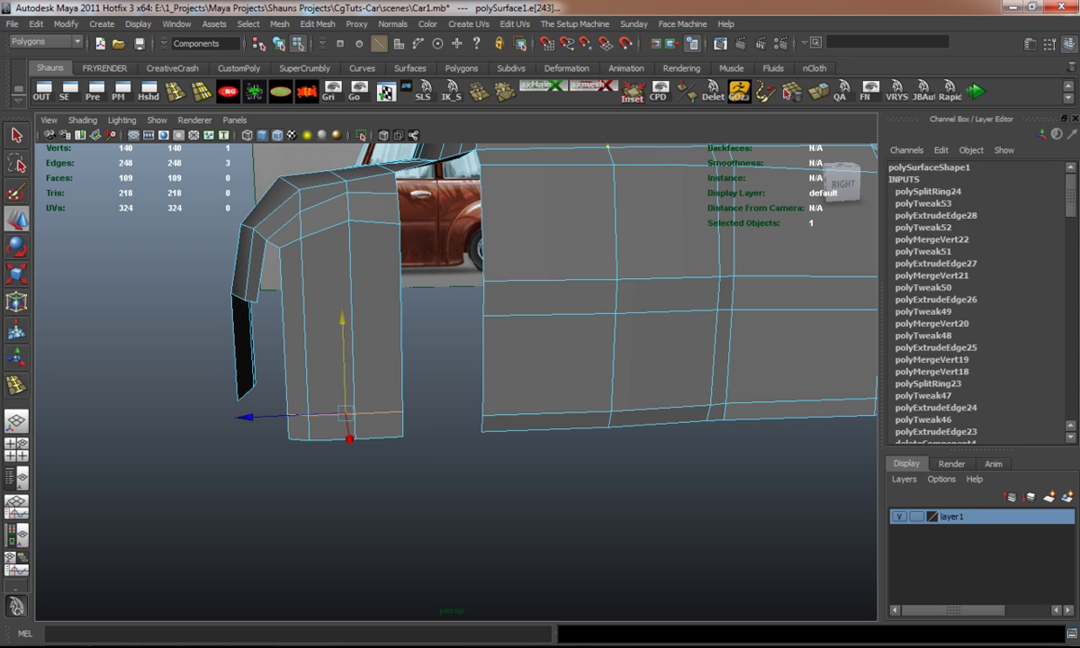
Bridge the bottom end edges of the fender panel and side panel with 1 division, and check the smoothed result.
click(401, 427)
shift+click(483, 421)
alt+drag(450, 315, 454, 378)
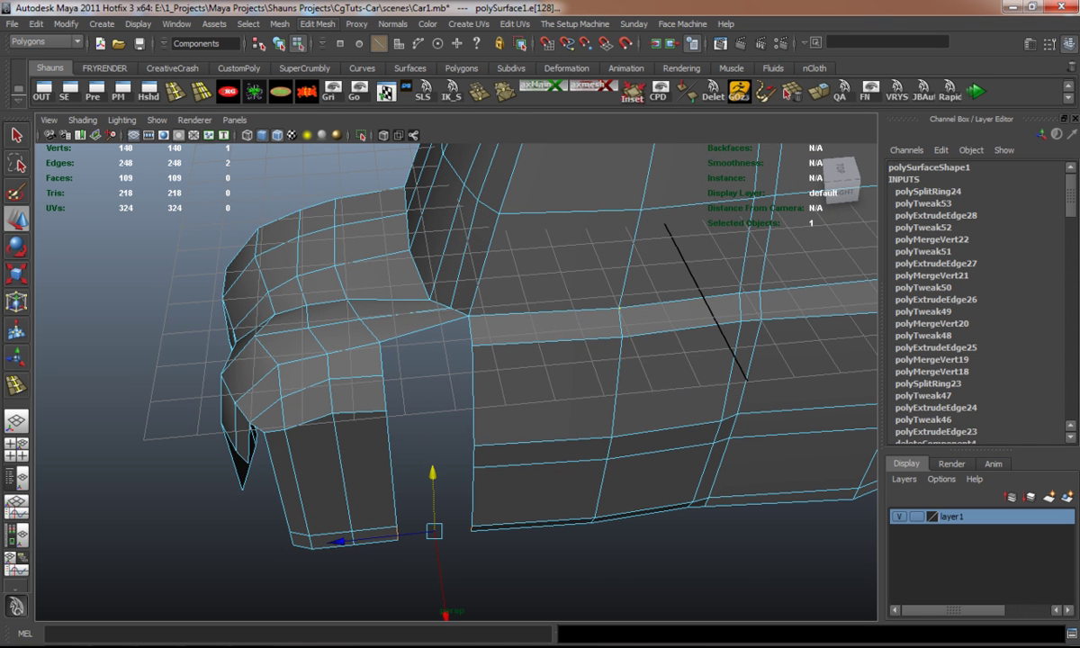
click(318, 24)
click(315, 74)
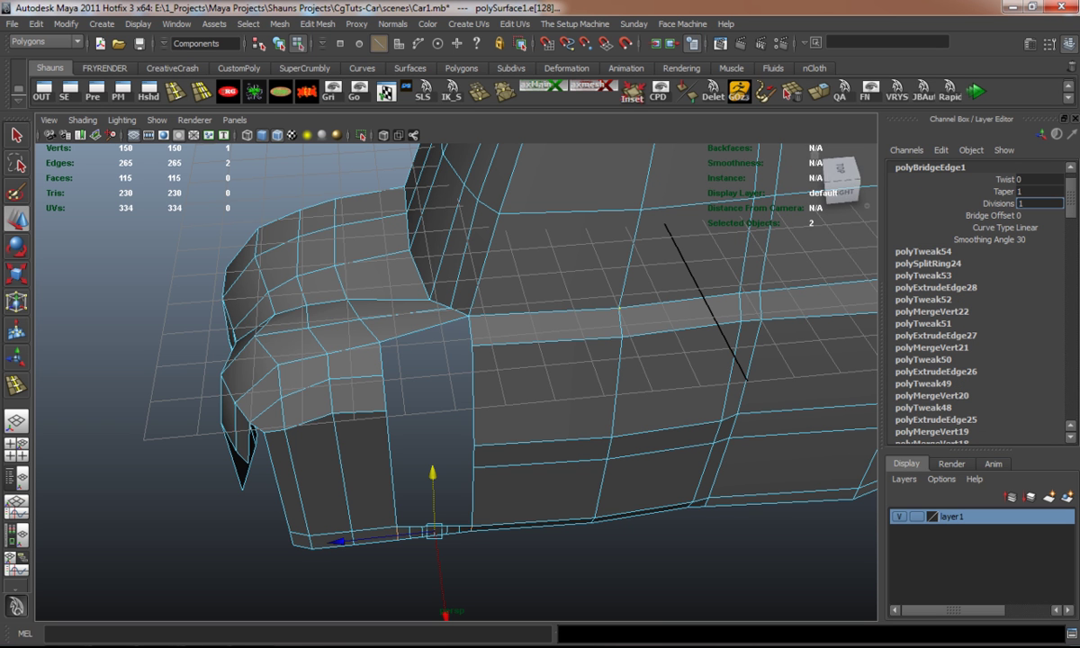
key(Return)
alt+drag(450, 360, 450, 306)
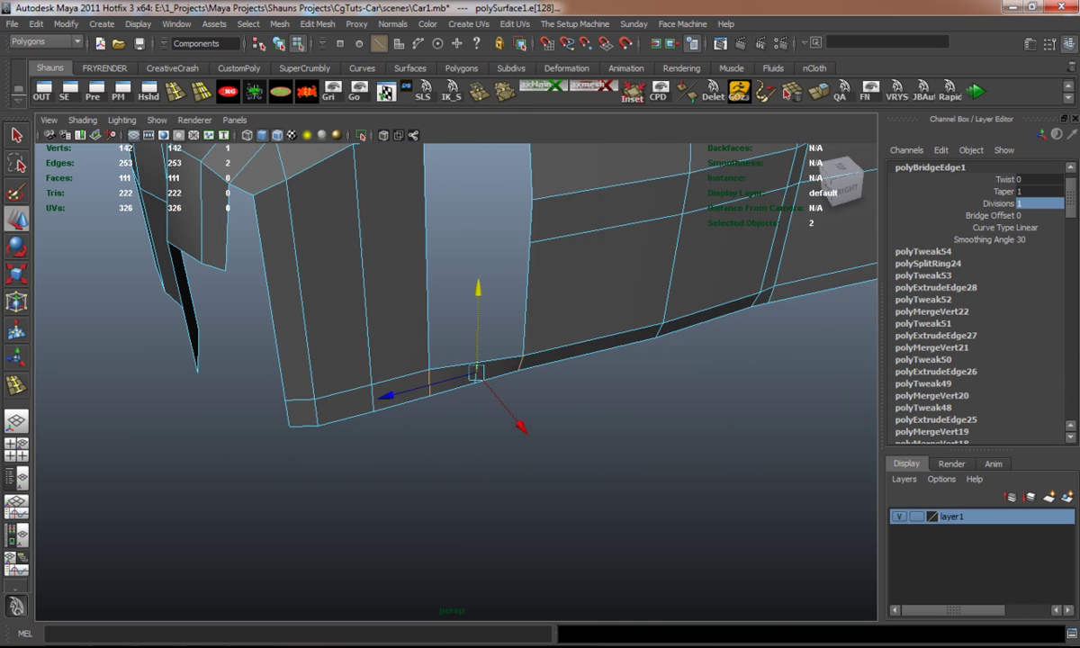
click(450, 540)
alt+drag(450, 360, 529, 362)
key(3)
key(1)
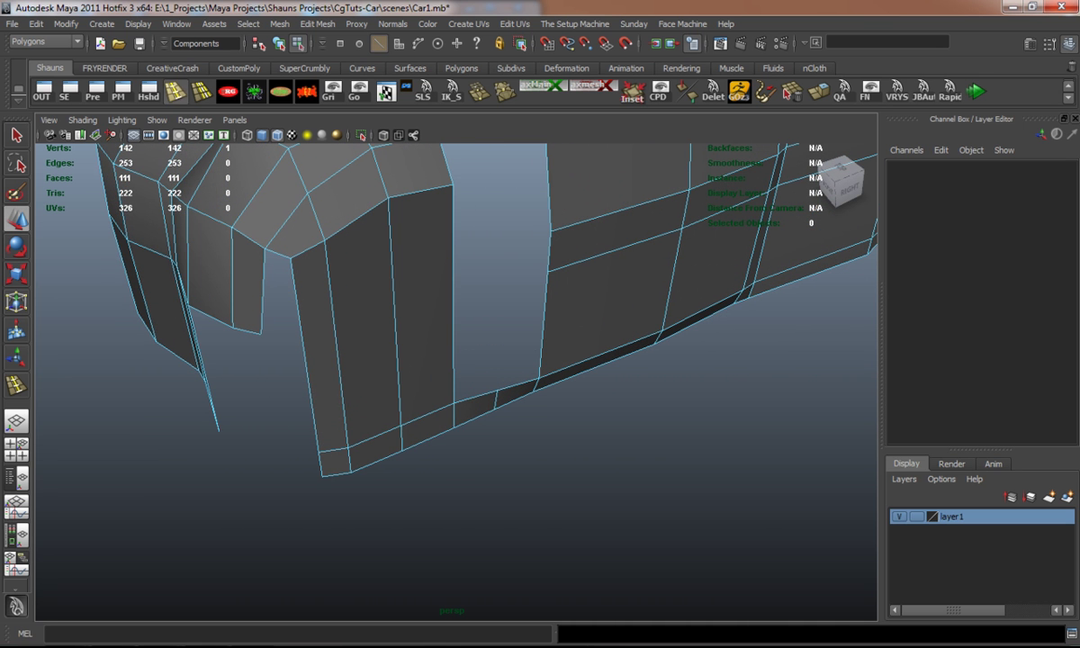
Insert two horizontal edge loops across the fender panel and one crosswise loop between the fender and the side panel.
click(173, 90)
drag(391, 241, 392, 274)
drag(396, 329, 396, 329)
alt+drag(450, 360, 549, 337)
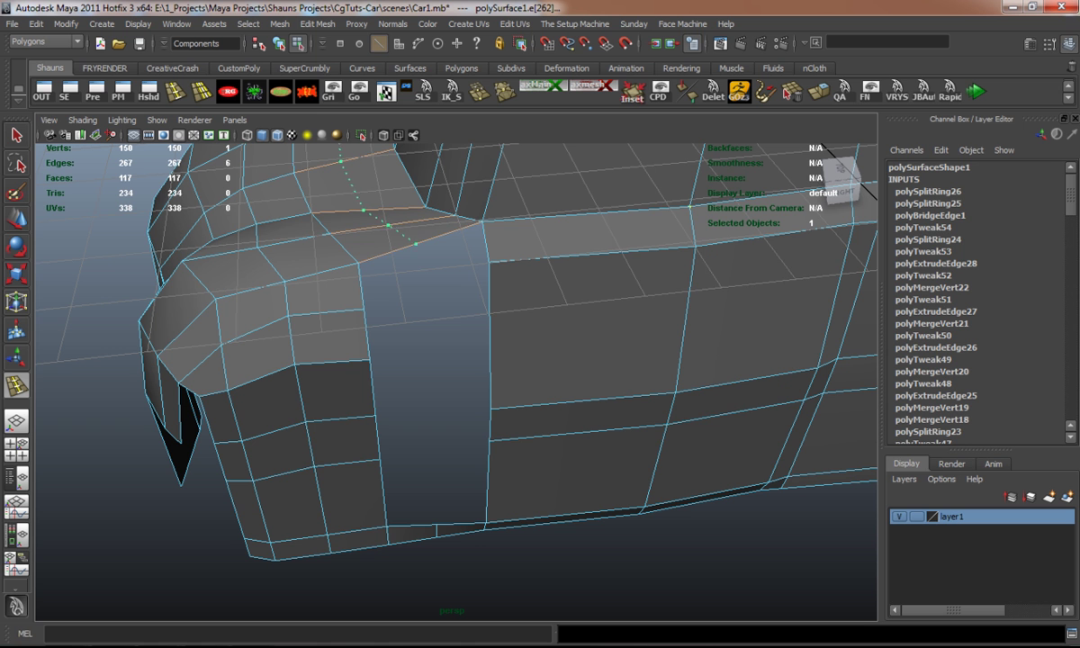
drag(393, 224, 393, 224)
alt+drag(451, 360, 562, 400)
Extrude the two edges above the gap between fender and side panel outward to start filling the opening.
key(w)
right_drag(386, 247, 386, 214)
click(415, 237)
alt+drag(540, 378, 514, 423)
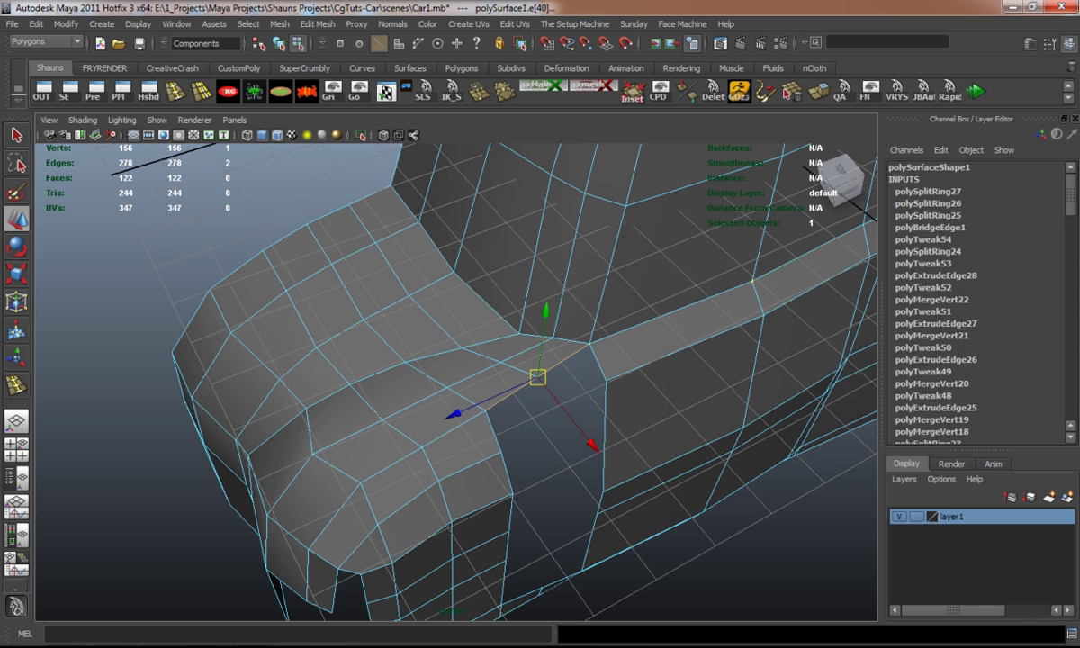
key(ctrl+e)
drag(592, 444, 610, 467)
Snap the extruded strip's end vertices to the fender and side panel corner vertices, and merge both pairs.
right_drag(510, 402, 446, 396)
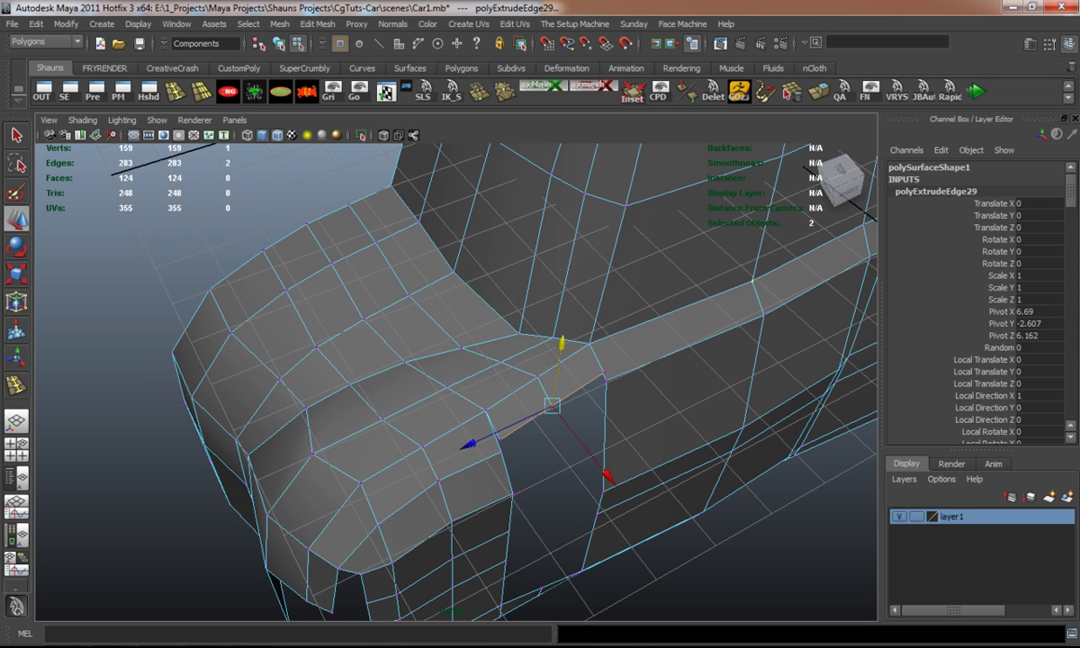
click(500, 440)
drag(499, 439, 502, 450)
key(ctrl+z)
key(ctrl+z)
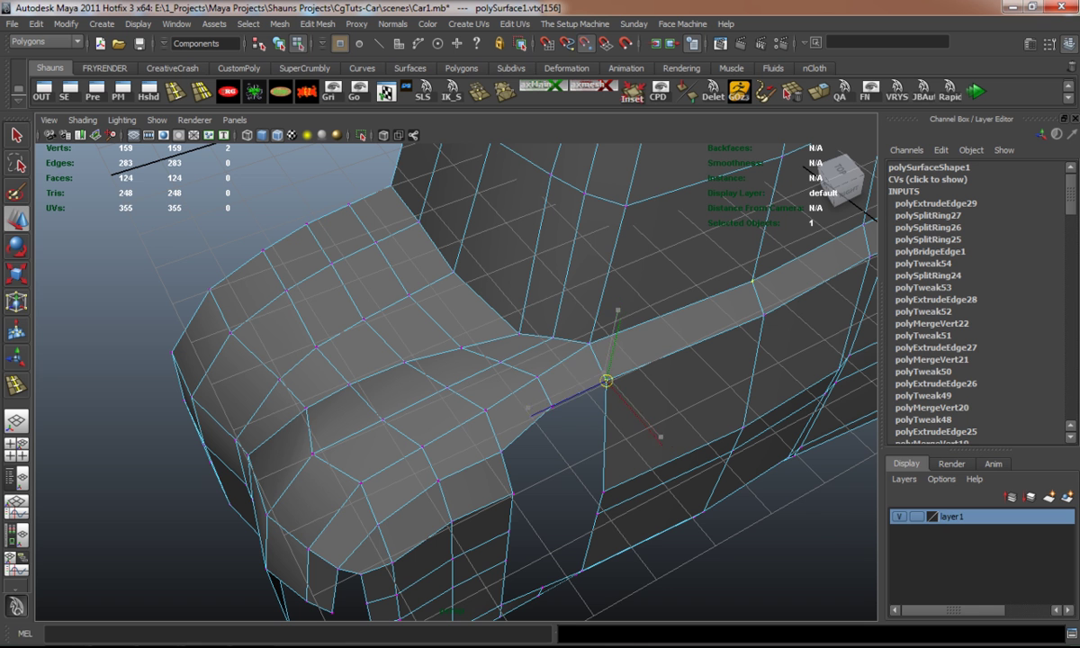
click(557, 417)
drag(565, 353, 504, 360)
click(568, 361)
click(450, 352)
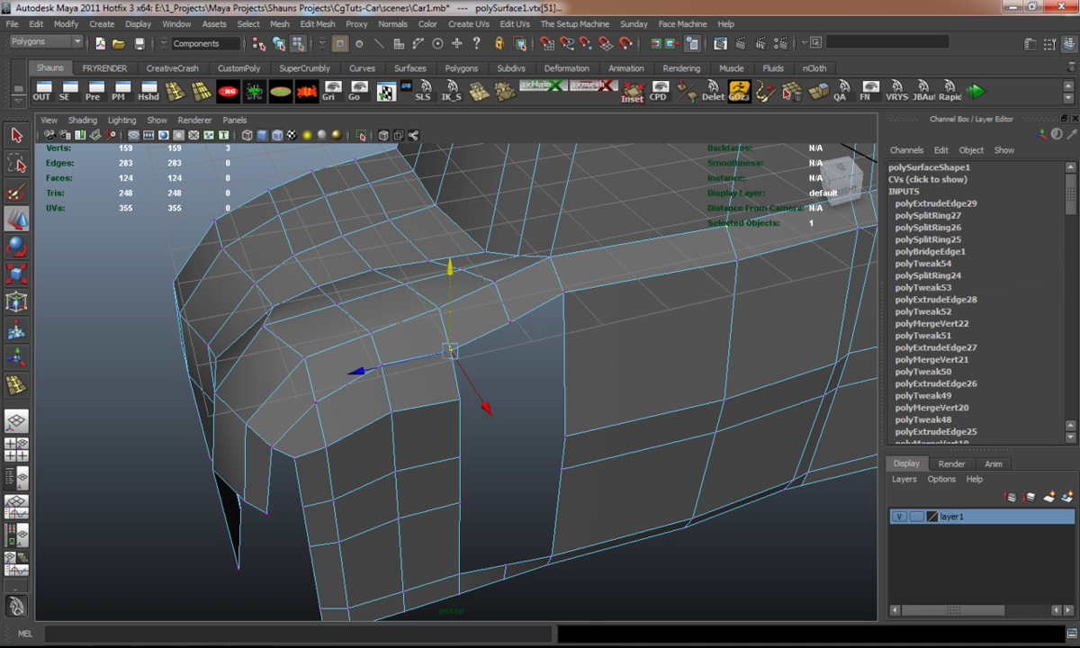
key(ctrl+m)
click(564, 292)
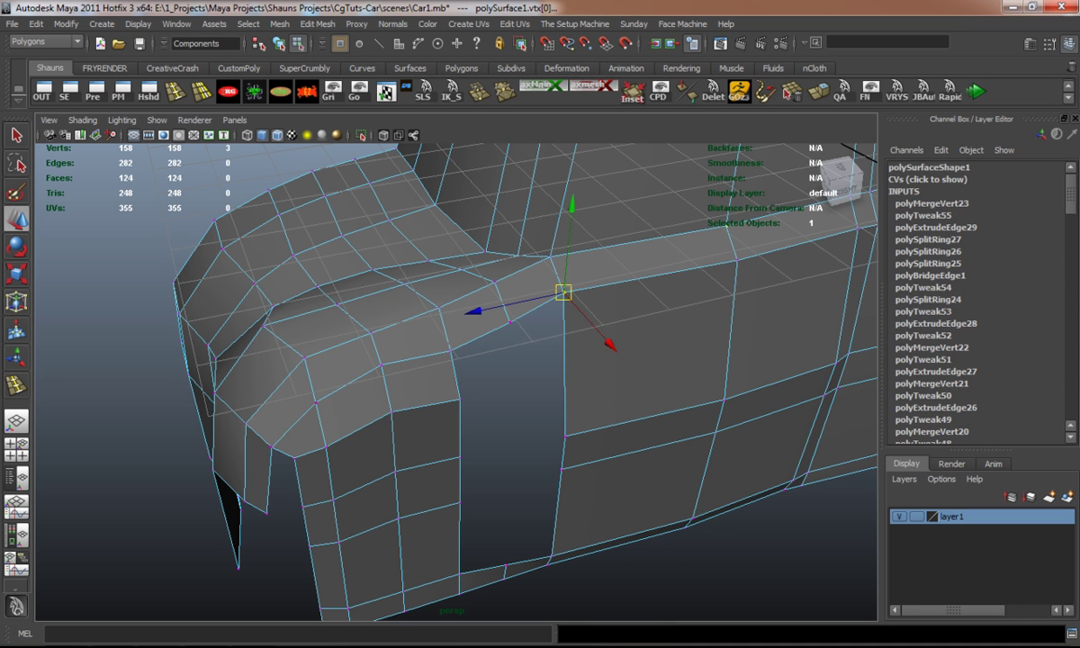
right_click(487, 333)
key(ctrl+m)
Extrude the strip's two lower edges outward and down, and line its front end vertex up with the fender's edge.
key(ctrl+F10)
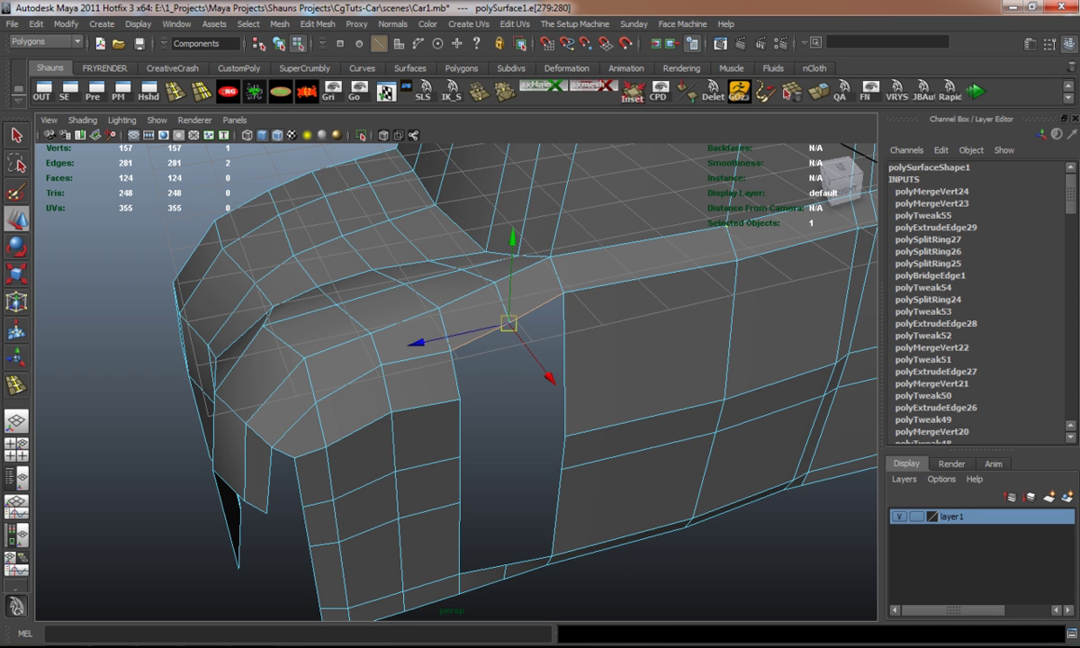
key(ctrl+e)
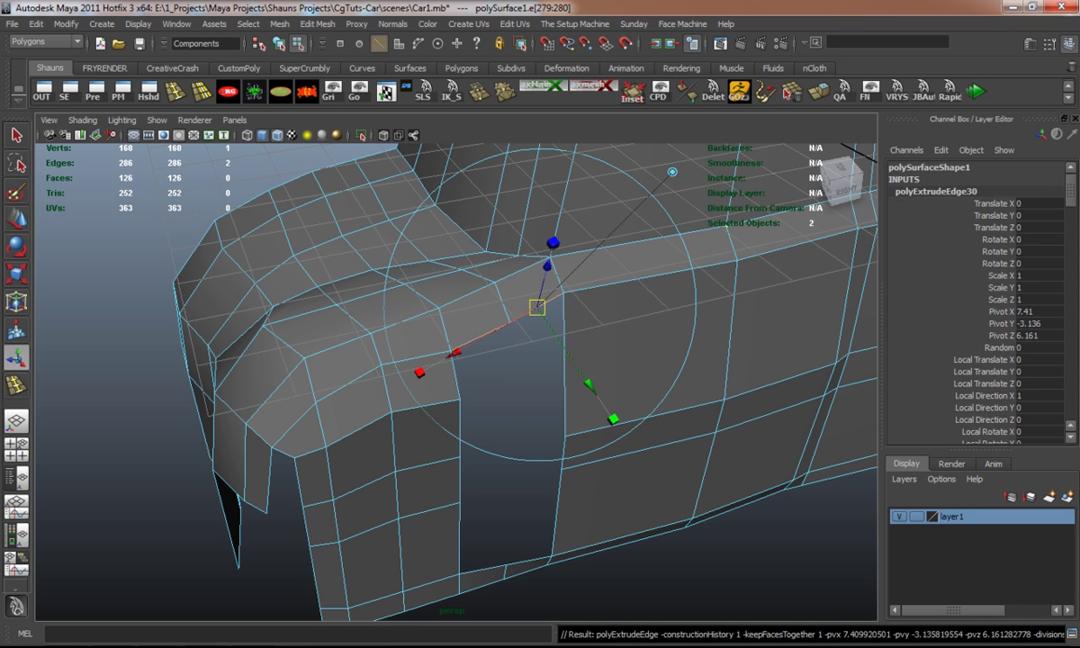
drag(549, 379, 557, 388)
drag(520, 270, 520, 297)
alt+drag(540, 378, 504, 387)
right_drag(453, 354, 453, 391)
drag(414, 297, 417, 314)
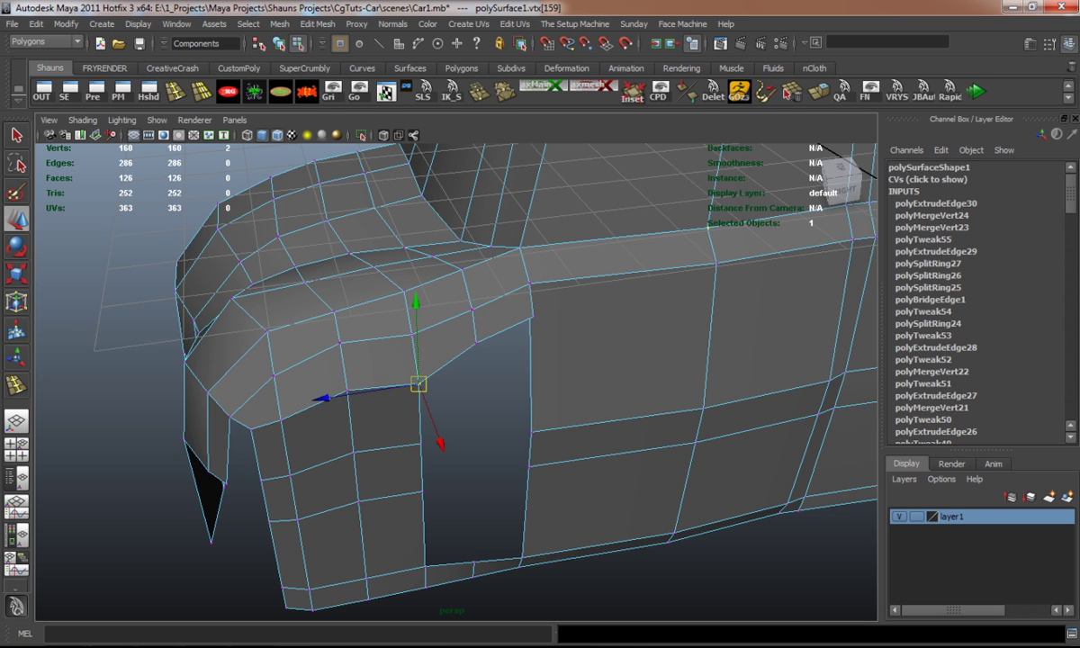
Insert a horizontal edge loop in the side panel's upper section and match the strip's rear bottom vertex to it.
key(ctrl+e)
drag(531, 367, 531, 371)
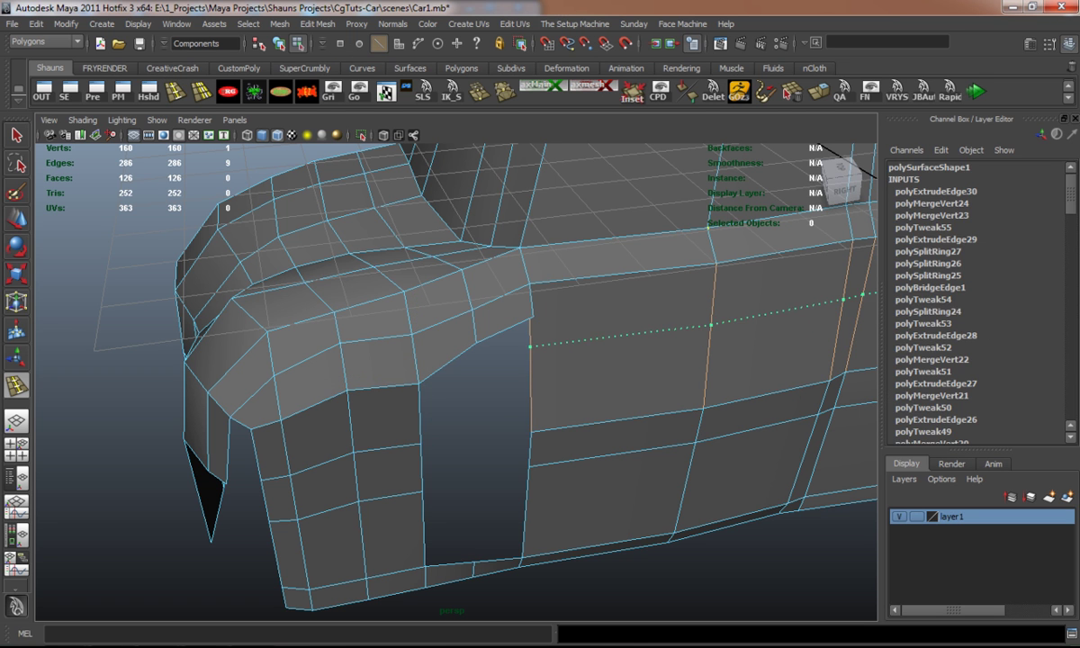
key(w)
right_drag(516, 318, 437, 298)
click(532, 312)
click(531, 353)
Adjust the middle vertex on the lower edge of the strip between fender and side panel, and check the smoothed shape.
click(476, 343)
drag(477, 297, 477, 320)
alt+drag(540, 361, 630, 279)
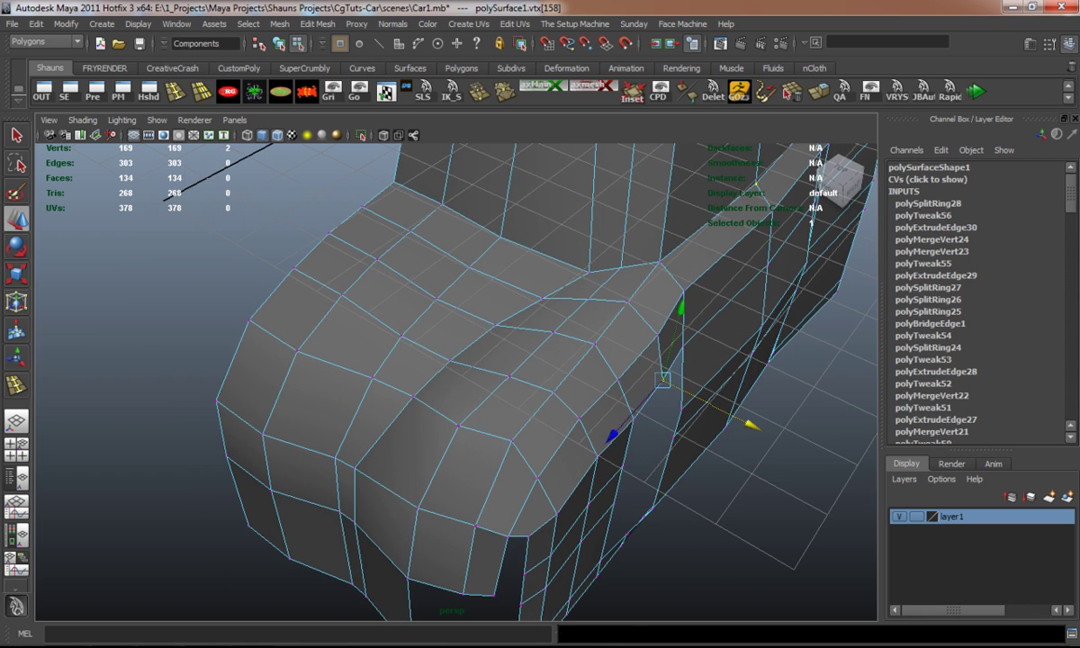
key(3)
alt+drag(747, 420, 684, 396)
key(1)
Merge the strip's lower end vertices with the neighbouring fender and side panel vertices.
click(519, 343)
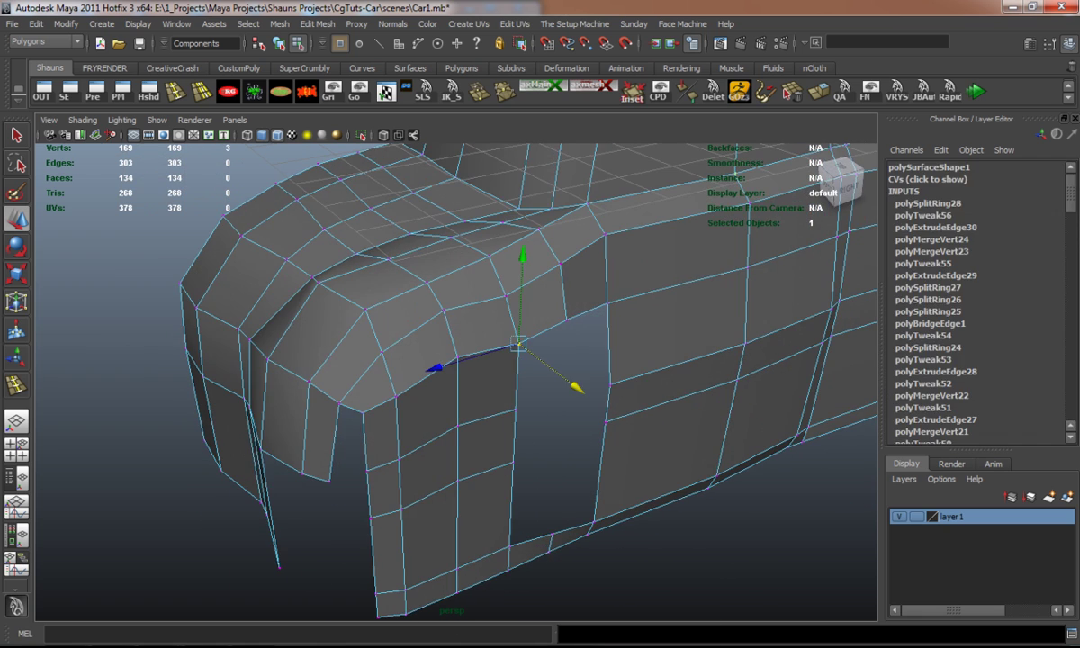
drag(518, 343, 607, 303)
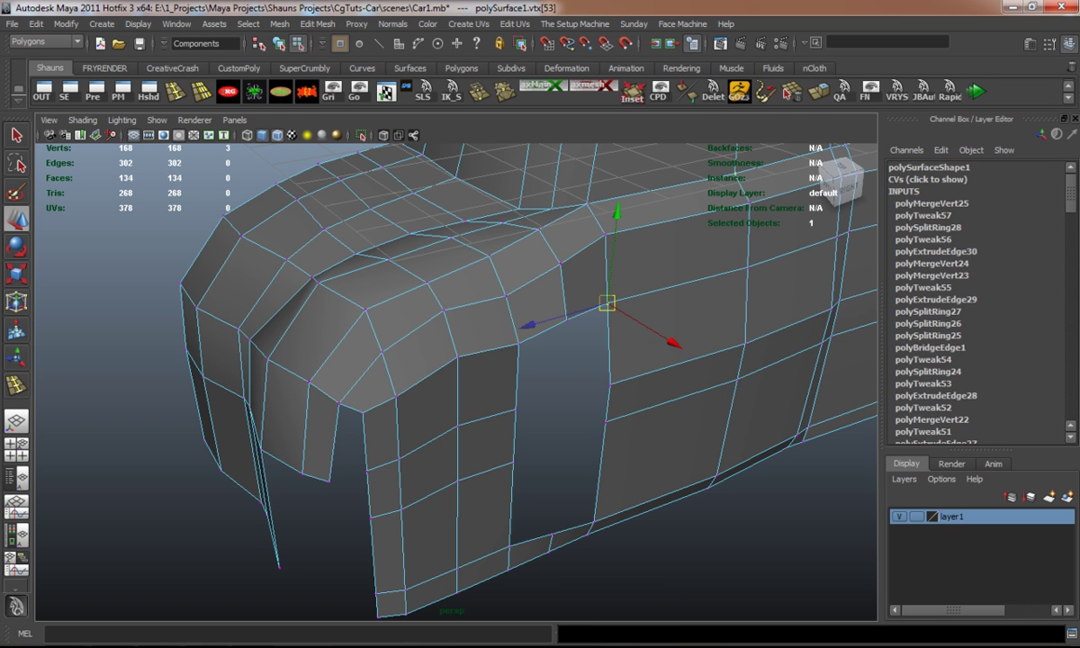
click(135, 558)
alt+drag(540, 405, 468, 405)
Select the border edges of the opening between fender and side panel and close it with Fill Hole.
right_drag(509, 299, 508, 262)
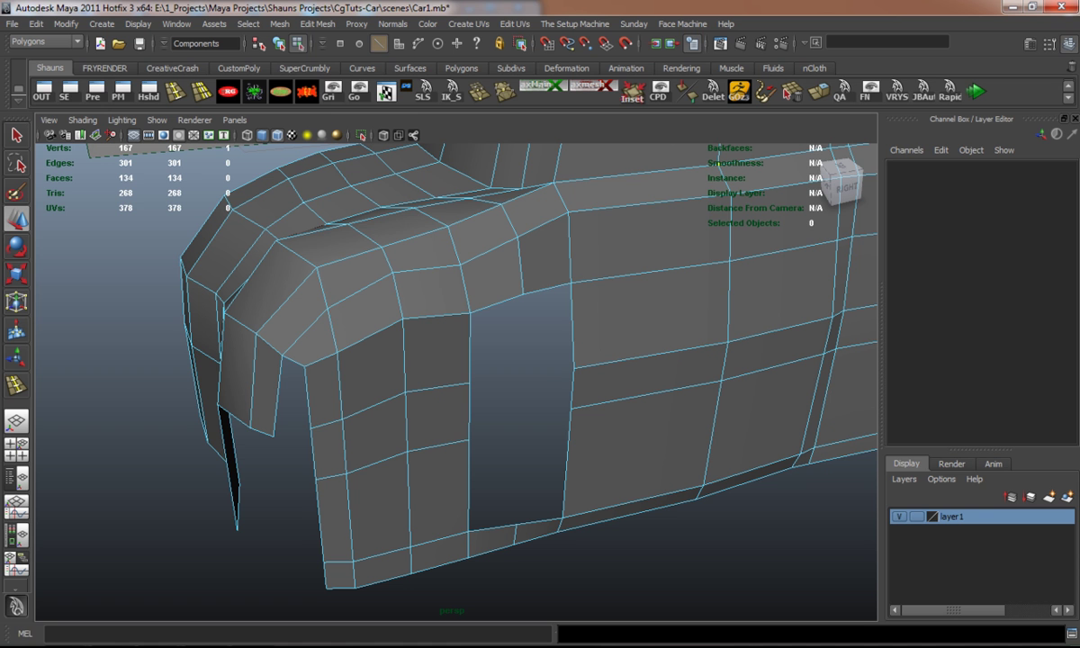
click(504, 301)
double_click(519, 299)
click(280, 24)
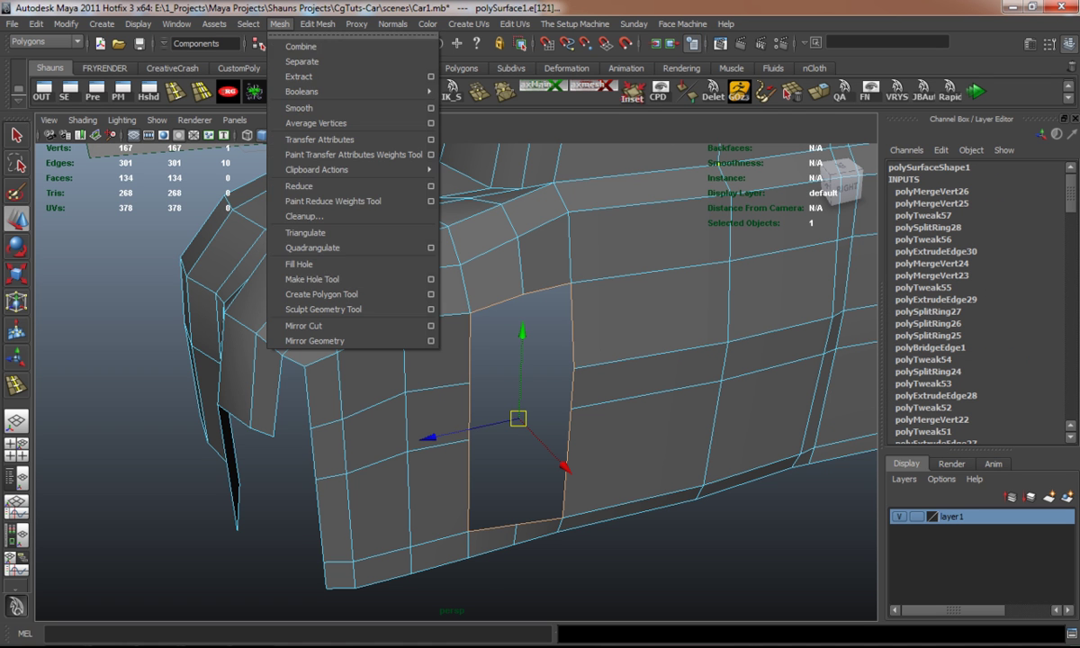
click(299, 264)
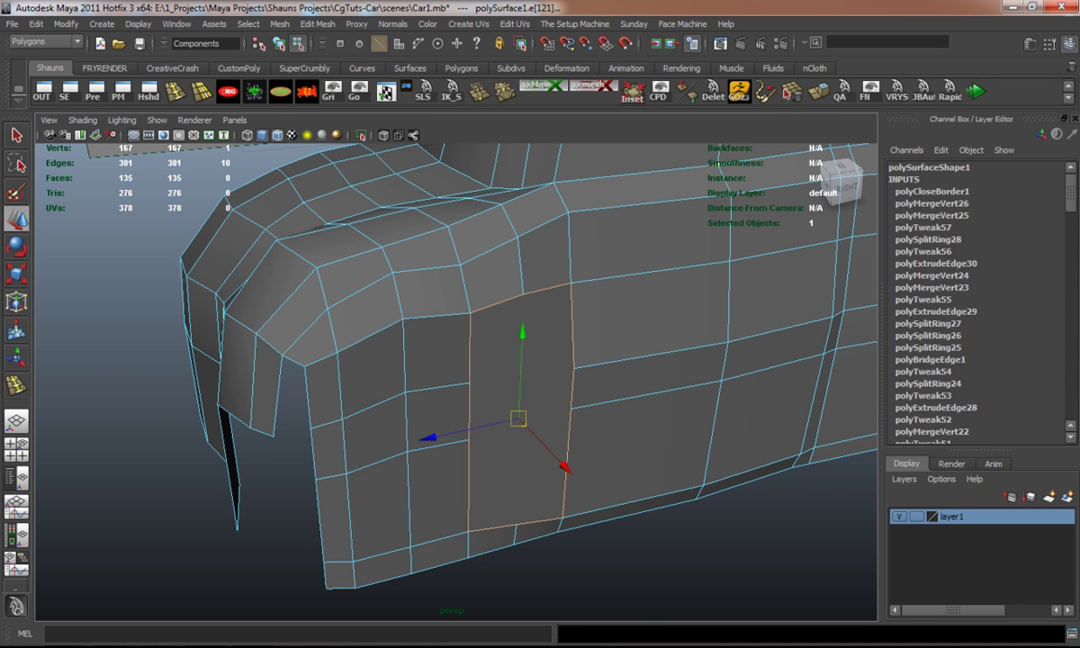
alt+drag(504, 406, 576, 405)
key(Escape)
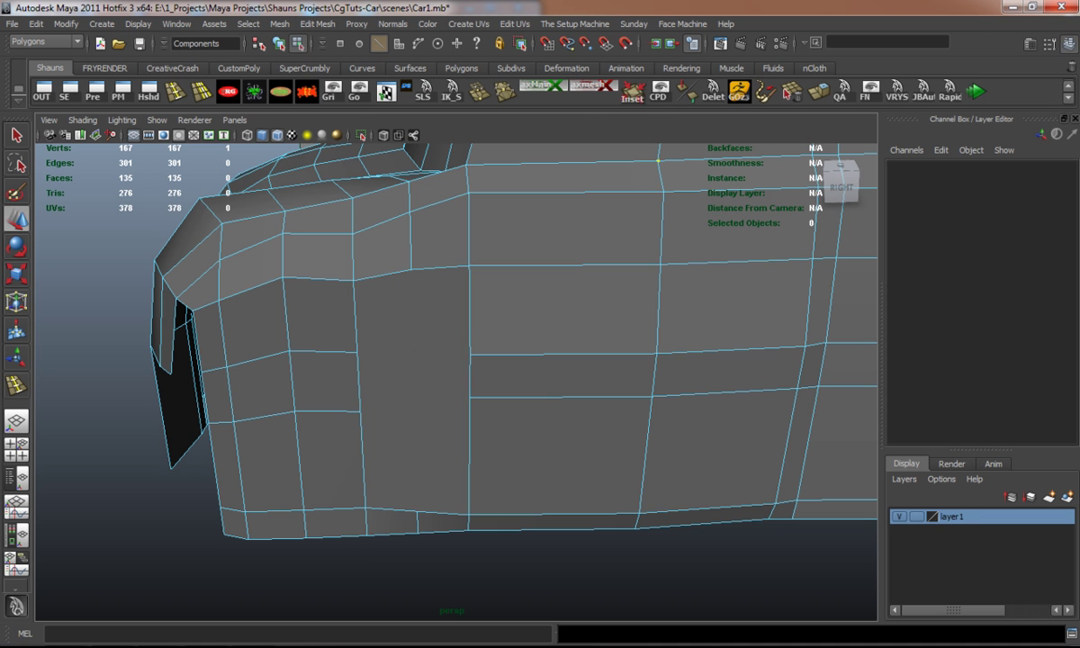
Split the filled face with two horizontal edges that connect the fender's edge rows to the side panel's rows.
click(461, 68)
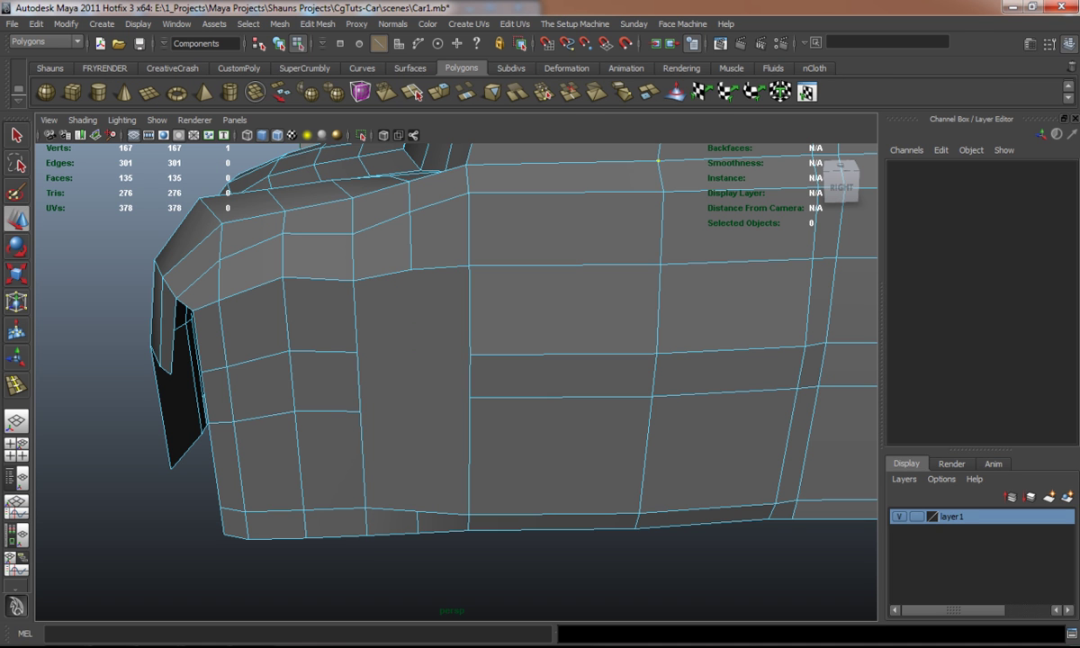
key(g)
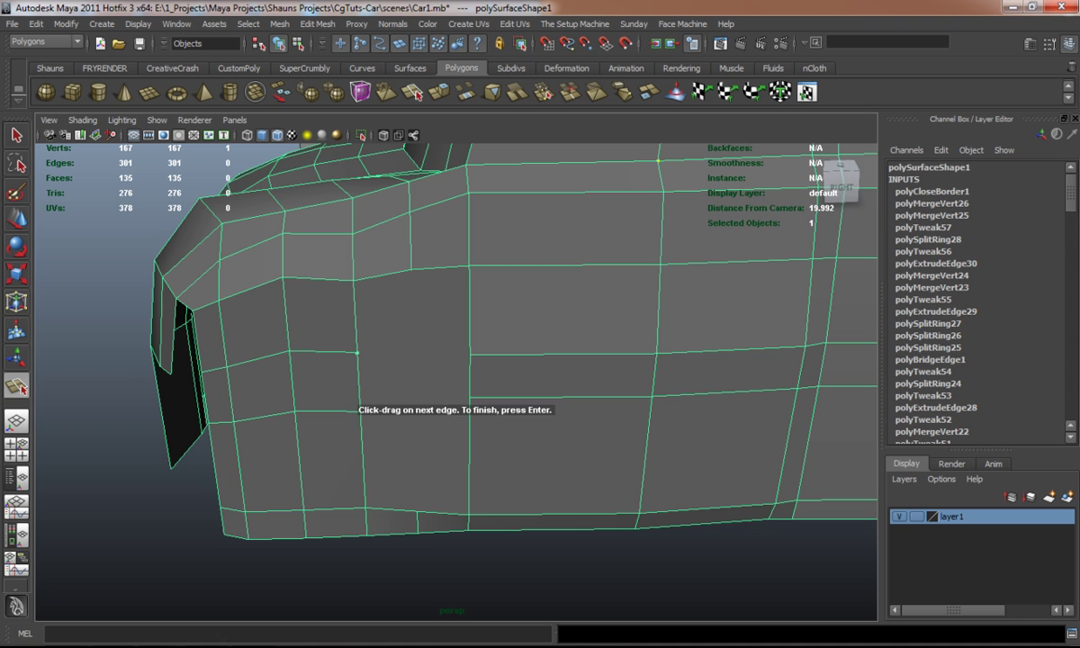
click(469, 351)
key(Return)
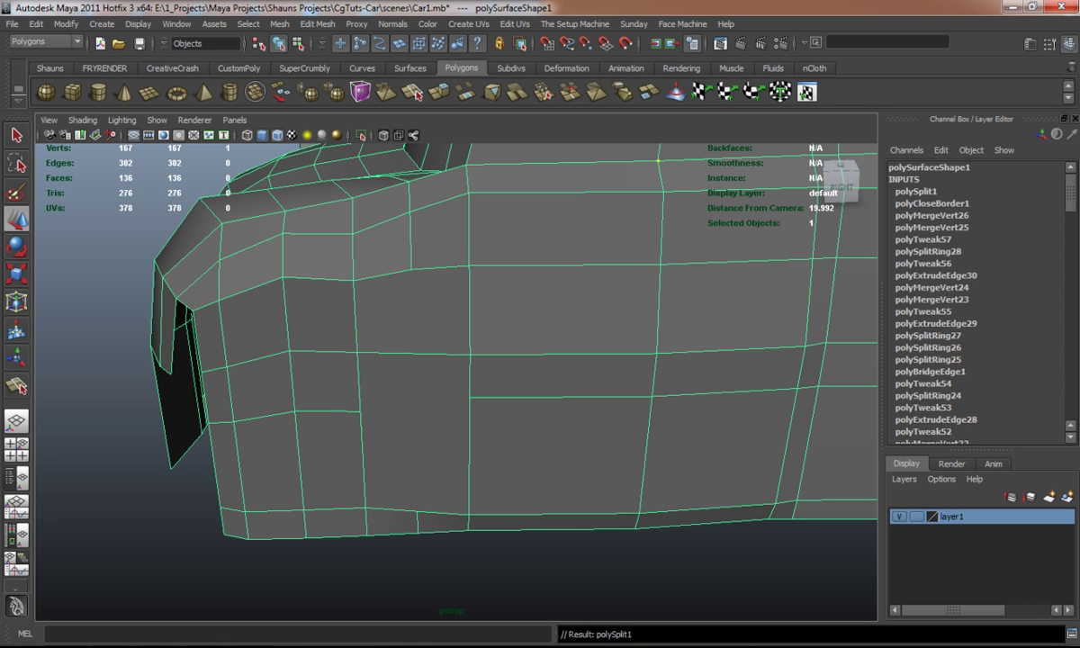
key(y)
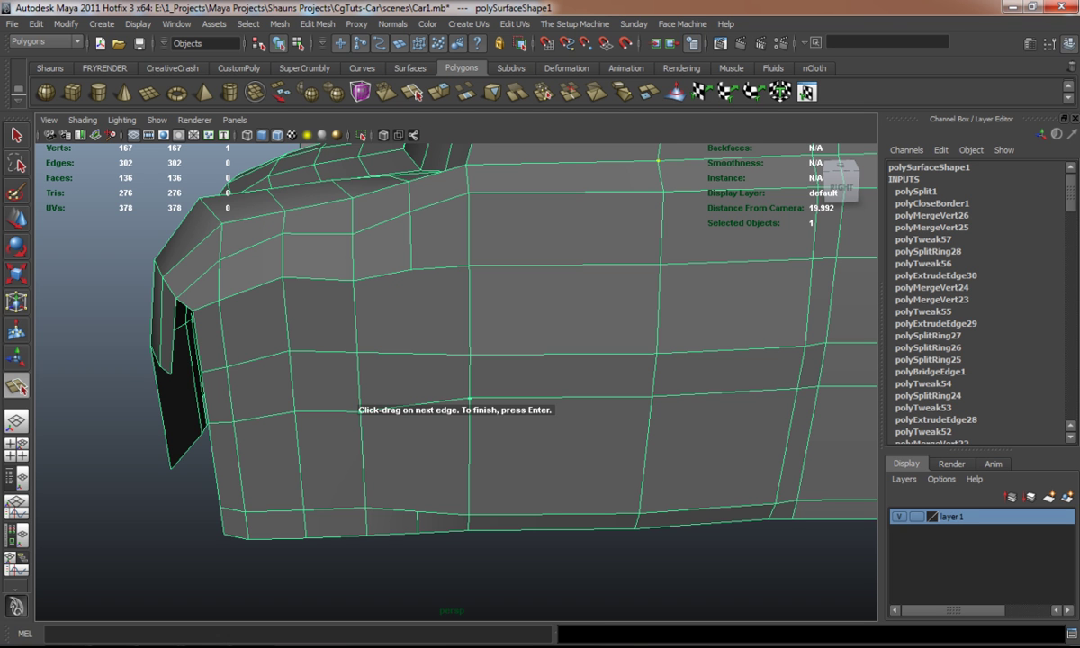
key(Return)
key(y)
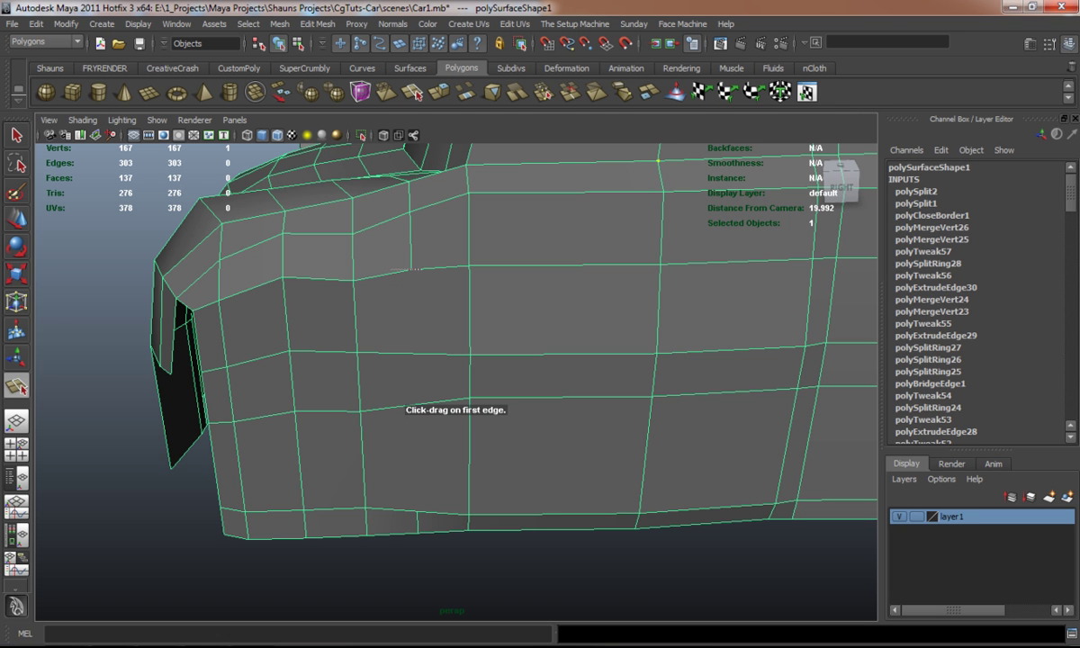
Split the filled area vertically from the strip's lower middle vertex down to the matching vertex on the bottom strip, and preview it smoothed.
click(411, 269)
click(413, 354)
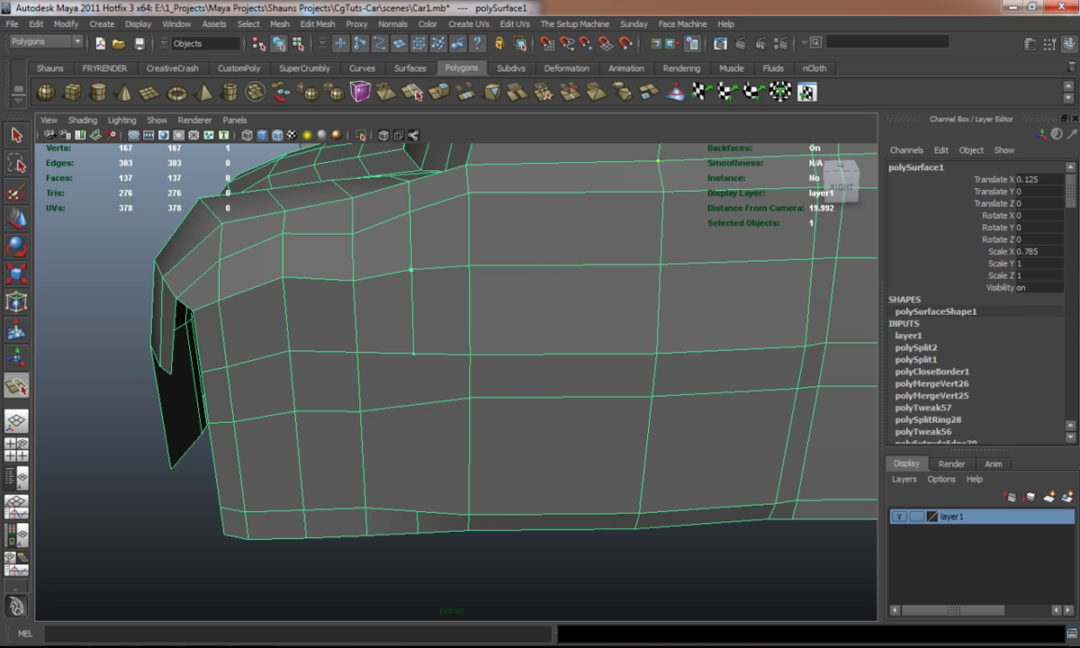
click(407, 405)
click(417, 404)
click(417, 512)
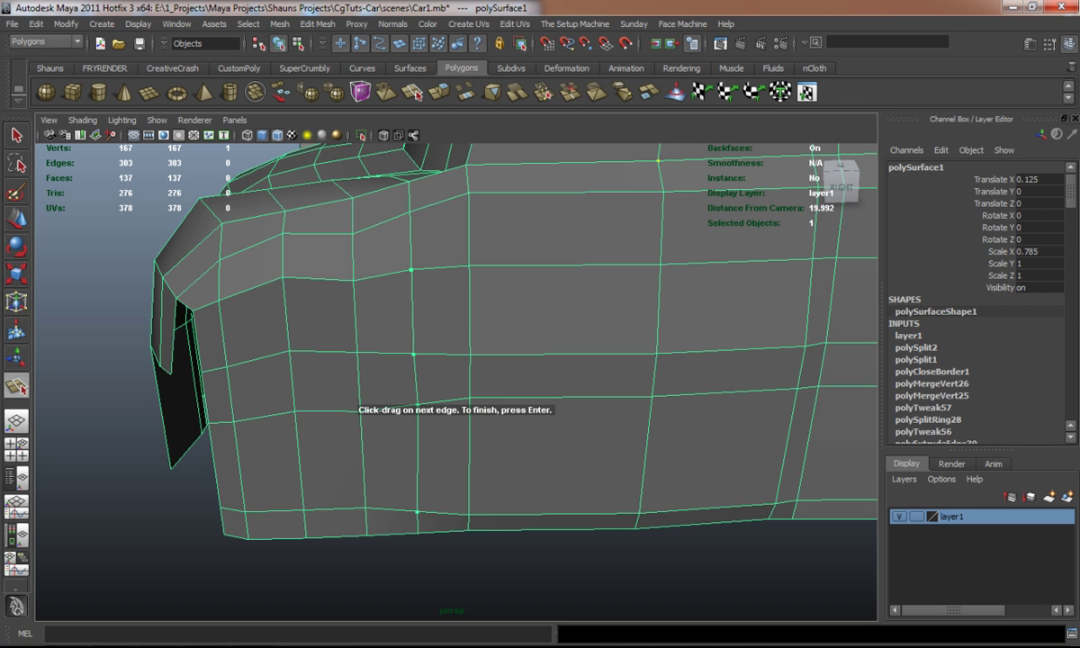
key(Return)
alt+drag(504, 360, 612, 324)
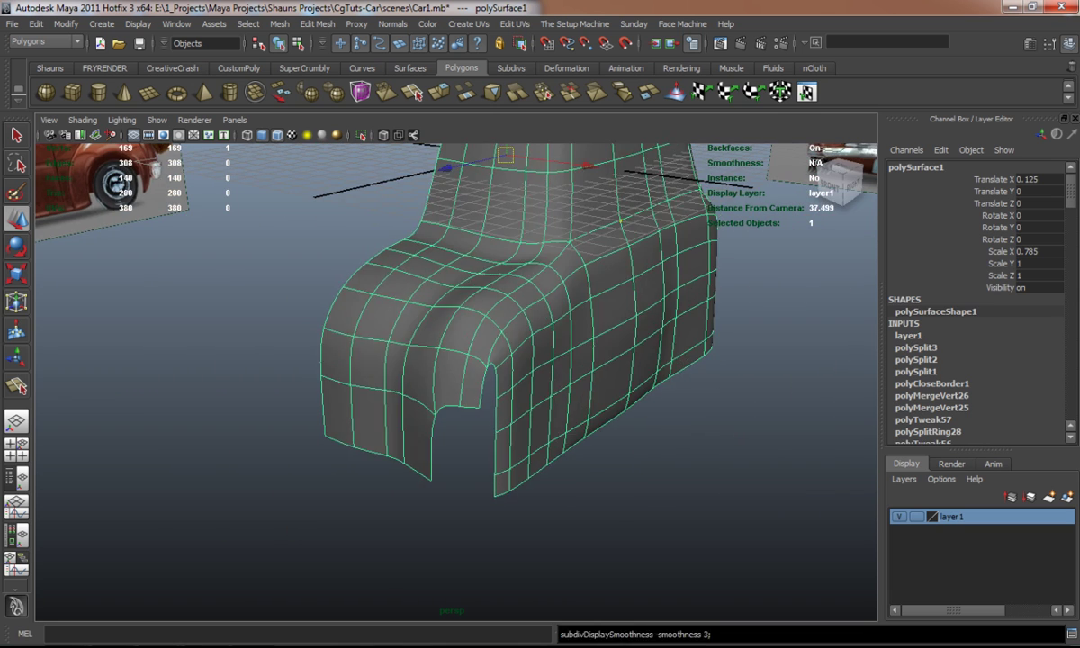
click(775, 405)
alt+drag(774, 405, 616, 213)
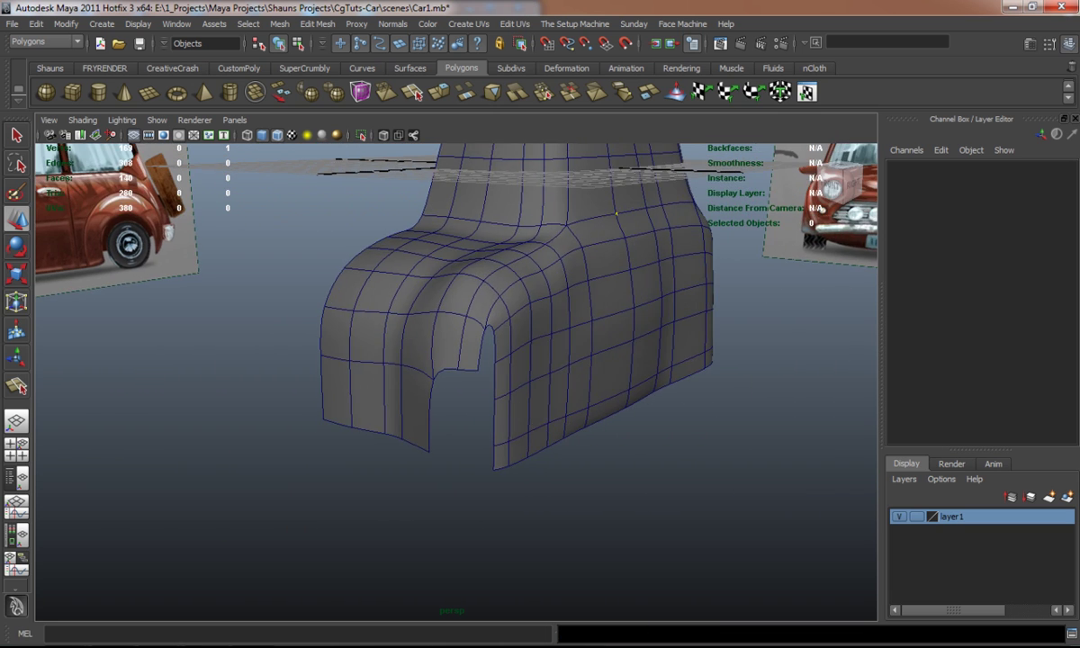
Extrude the short edge above the narrow slot at the fender's front corner downward.
click(617, 213)
scroll(616, 213, up, 5)
right_click(513, 238)
click(515, 203)
click(505, 237)
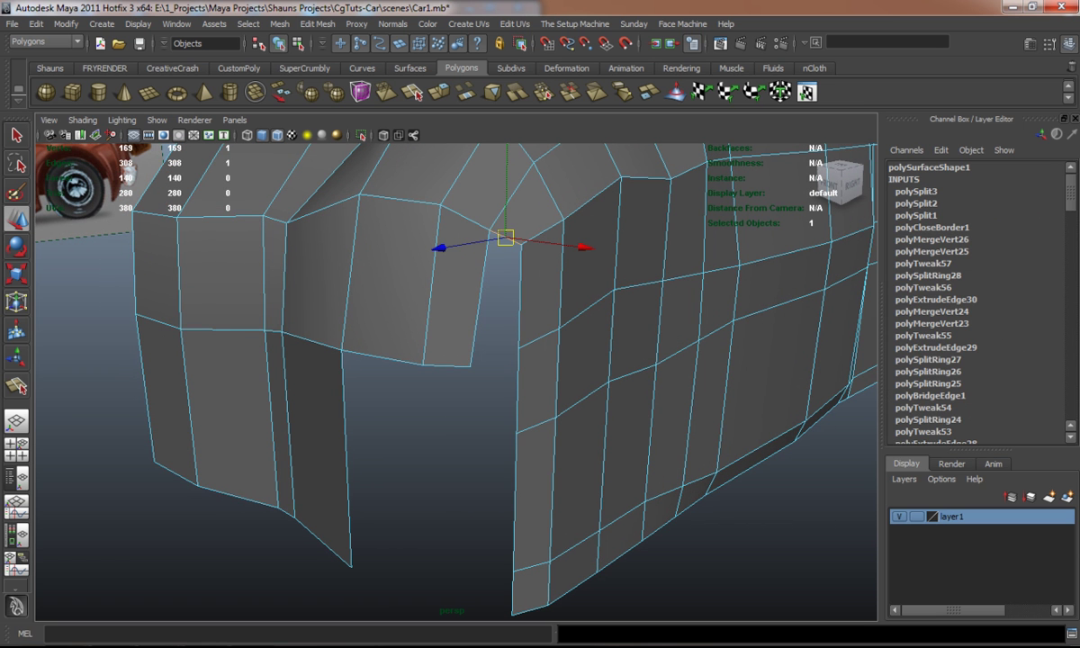
click(412, 90)
key(w)
drag(505, 238, 468, 306)
key(ctrl+z)
right_drag(458, 333, 403, 331)
Merge the extruded edge's two vertices with the fender's front and side vertices, and check the smoothed corner.
click(410, 390)
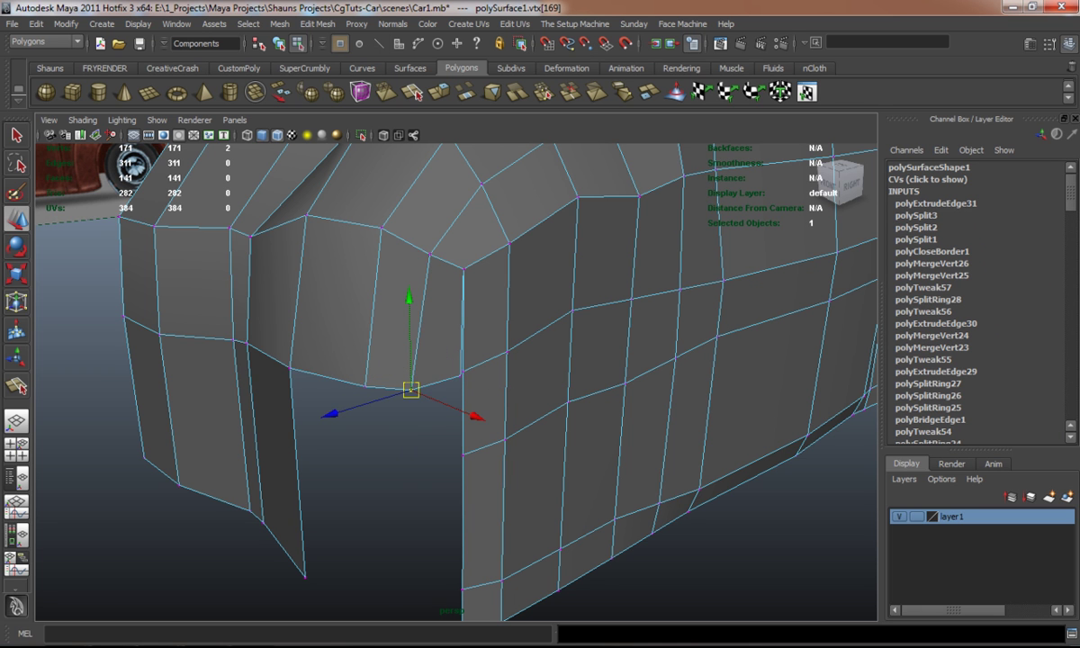
drag(461, 357, 449, 387)
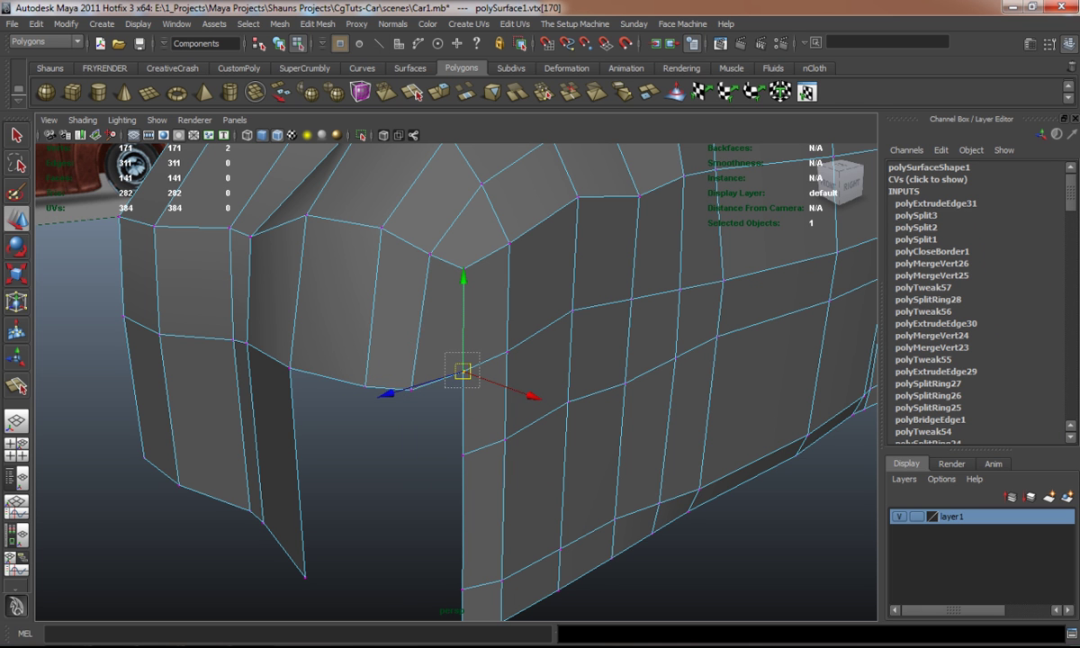
click(50, 68)
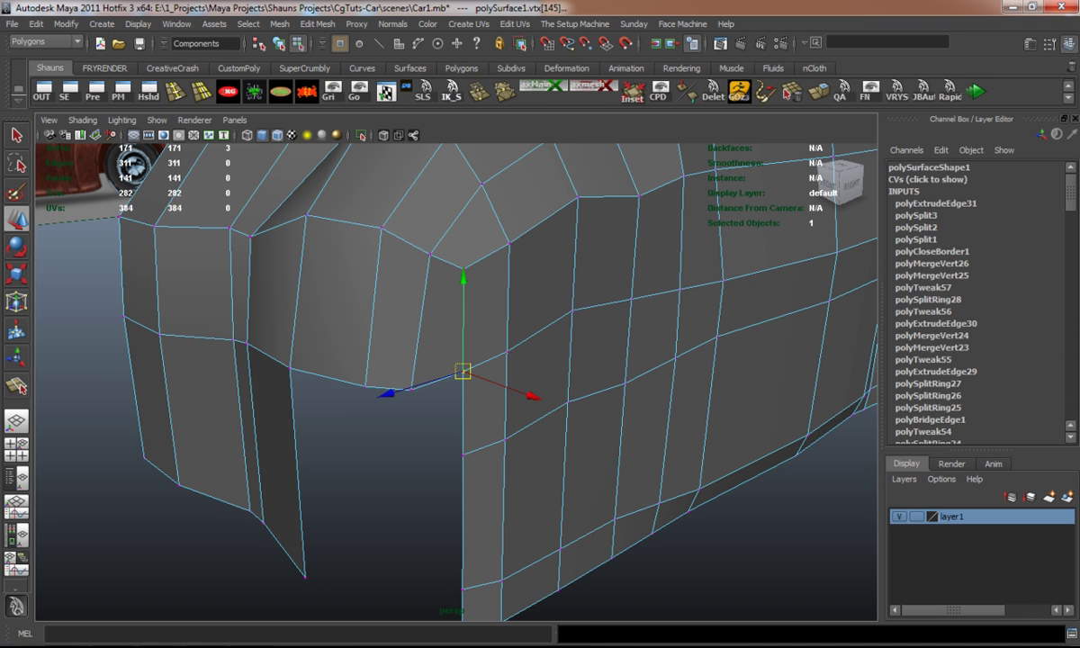
key(ctrl+m)
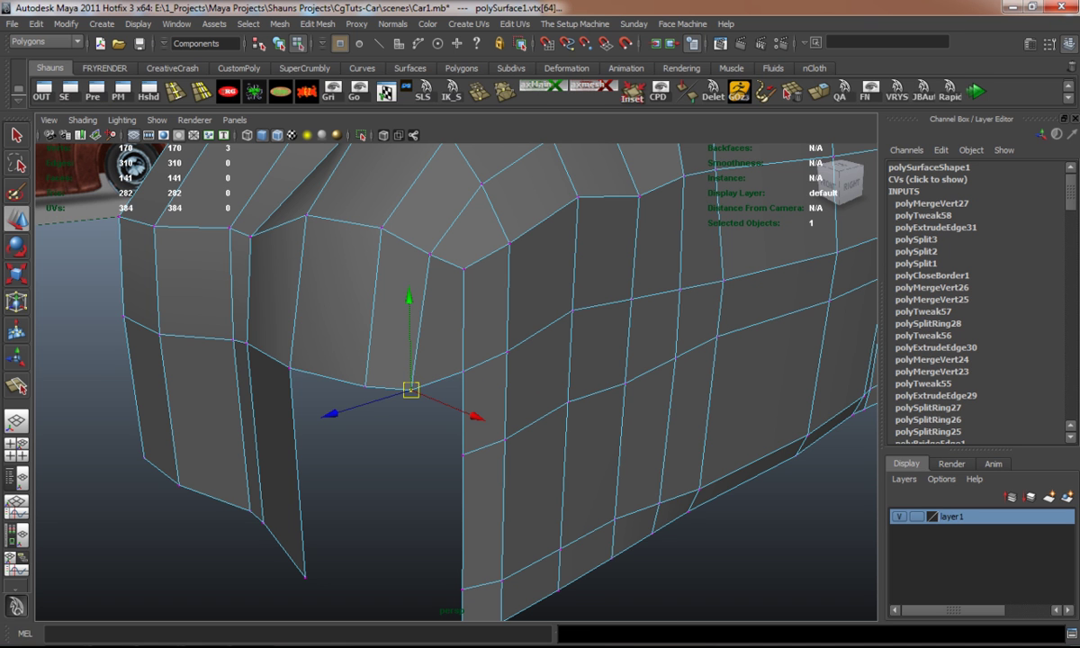
key(ctrl+m)
scroll(455, 378, down, 2)
alt+drag(454, 378, 576, 342)
key(3)
key(1)
Insert two horizontal edge loops in the lower section of the front panel.
right_drag(495, 337, 495, 305)
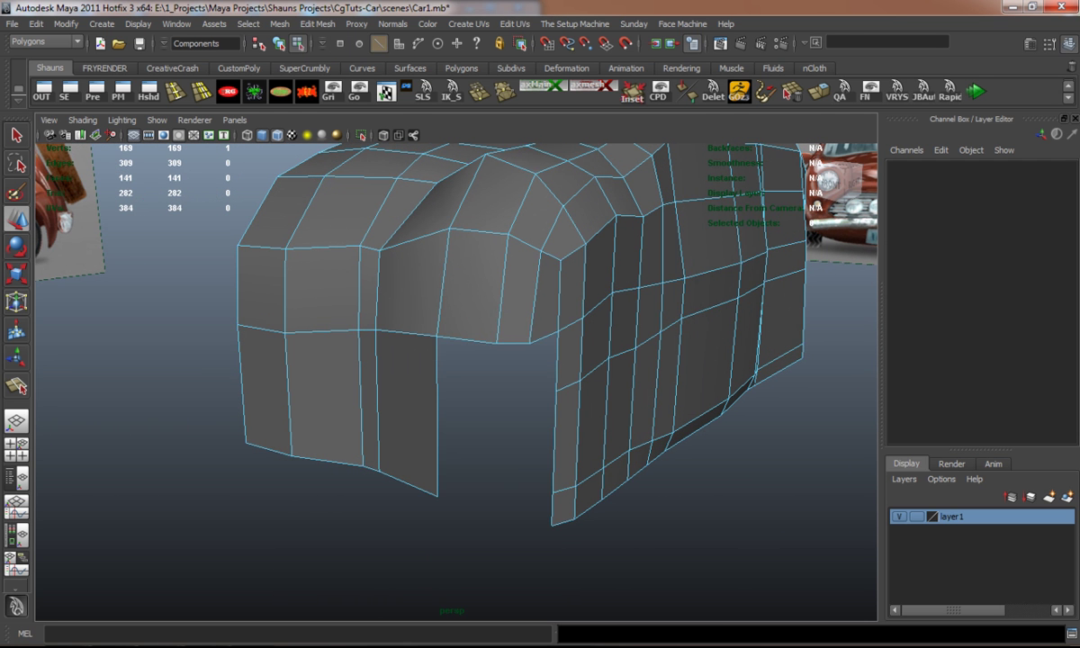
key(y)
drag(362, 383, 362, 362)
scroll(456, 364, up, 5)
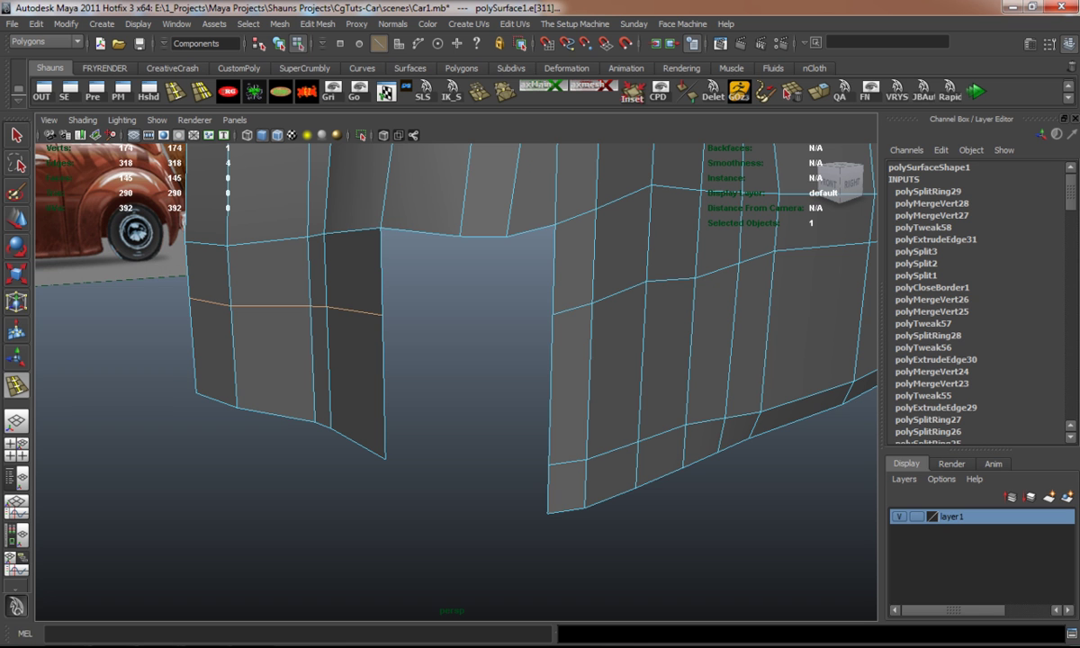
key(y)
drag(384, 397, 384, 423)
key(w)
right_drag(326, 396, 272, 393)
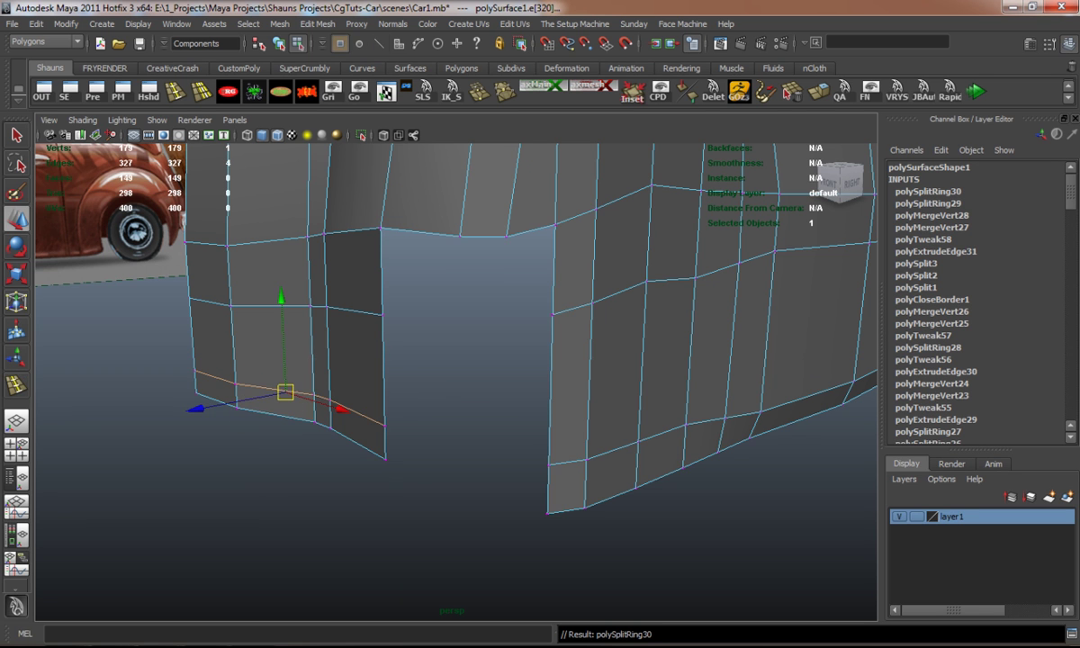
Select the front panel's bottom row of vertices and move it down.
click(195, 392)
shift+click(237, 407)
shift+drag(338, 439, 357, 333)
shift+click(385, 459)
click(288, 540)
Extrude the three edges above the front opening down to the level of the front panel's upper loop.
right_drag(356, 333, 413, 280)
click(400, 311)
shift+click(468, 315)
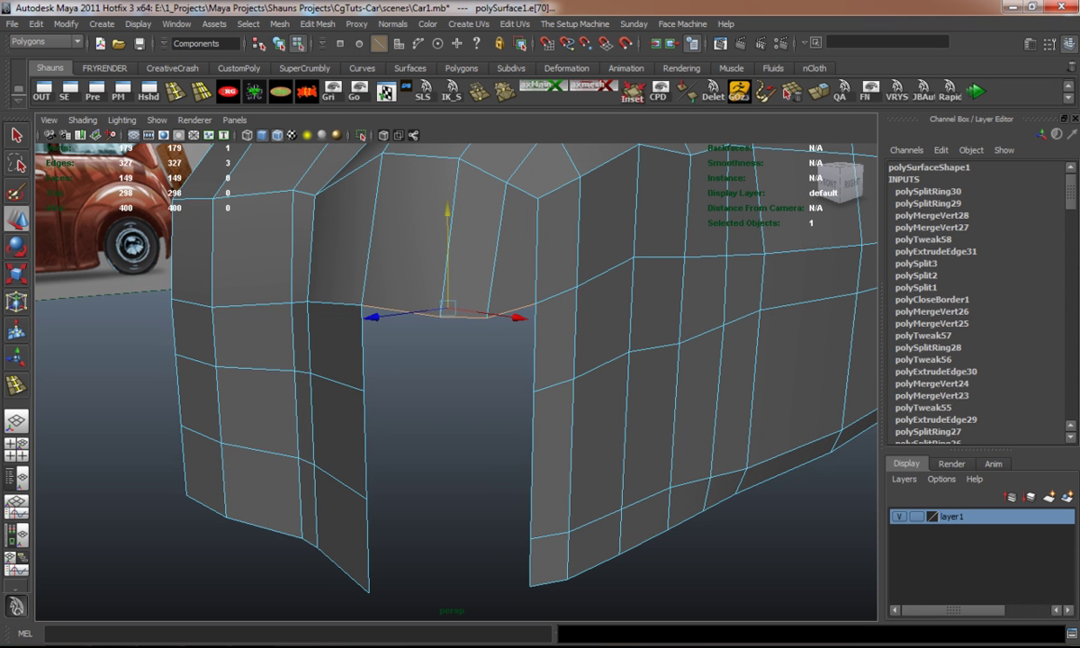
click(820, 90)
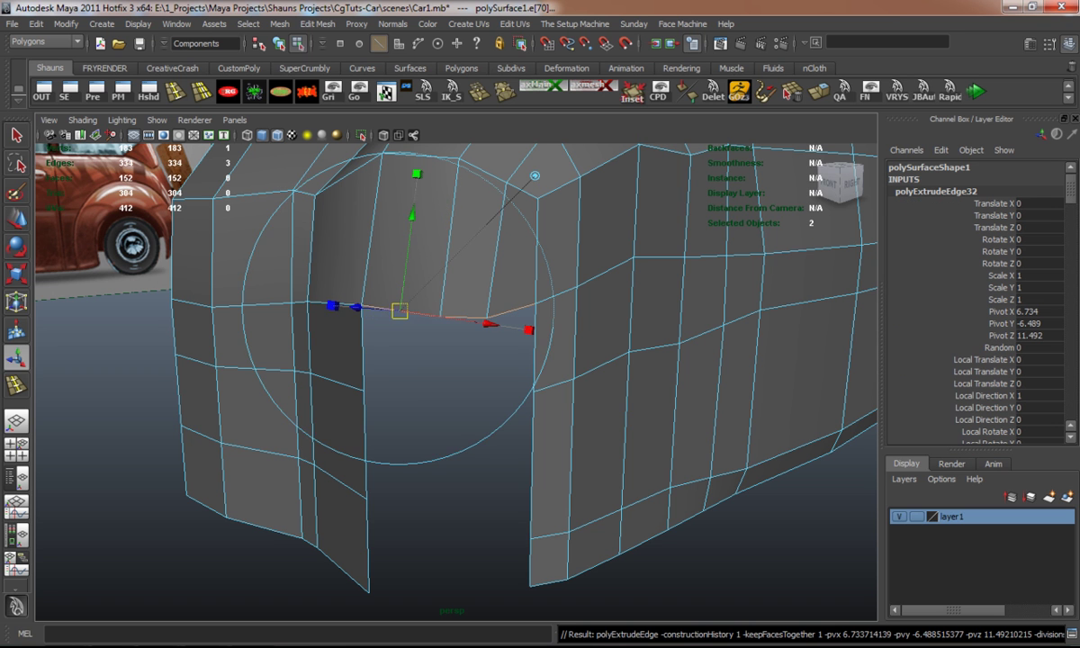
drag(447, 315, 447, 394)
Merge the extruded strip's two end vertices with the front panel and fender side vertices.
right_drag(393, 369, 343, 357)
click(363, 390)
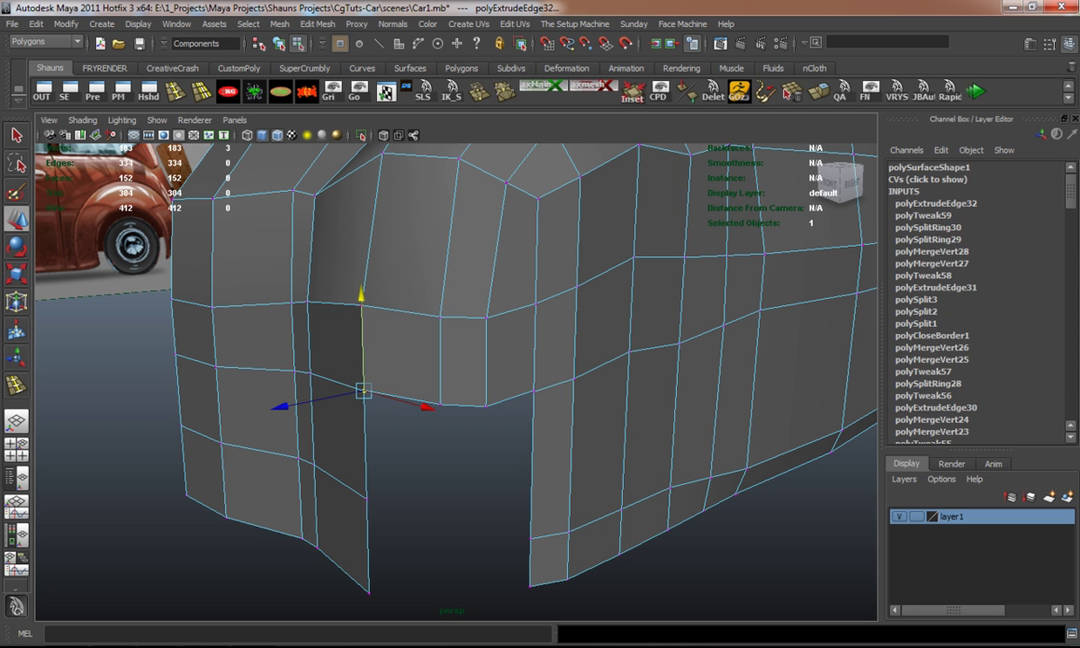
drag(363, 391, 533, 391)
Extrude the strip's three lower edges down to the level of the front panel's lower loop.
right_drag(410, 398, 384, 365)
click(422, 399)
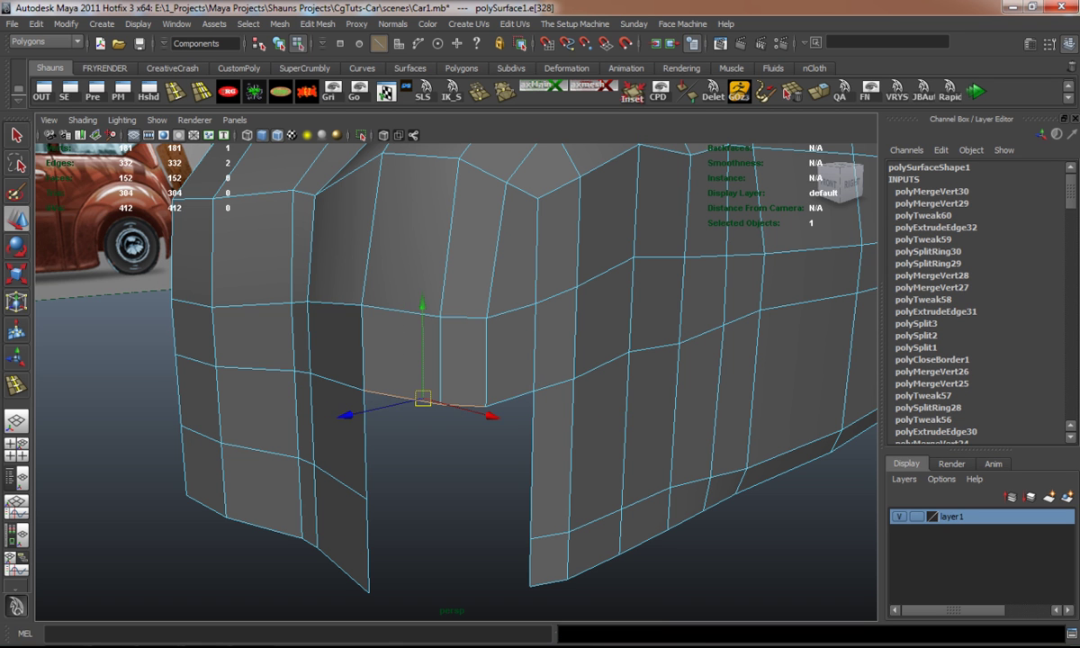
shift+click(509, 400)
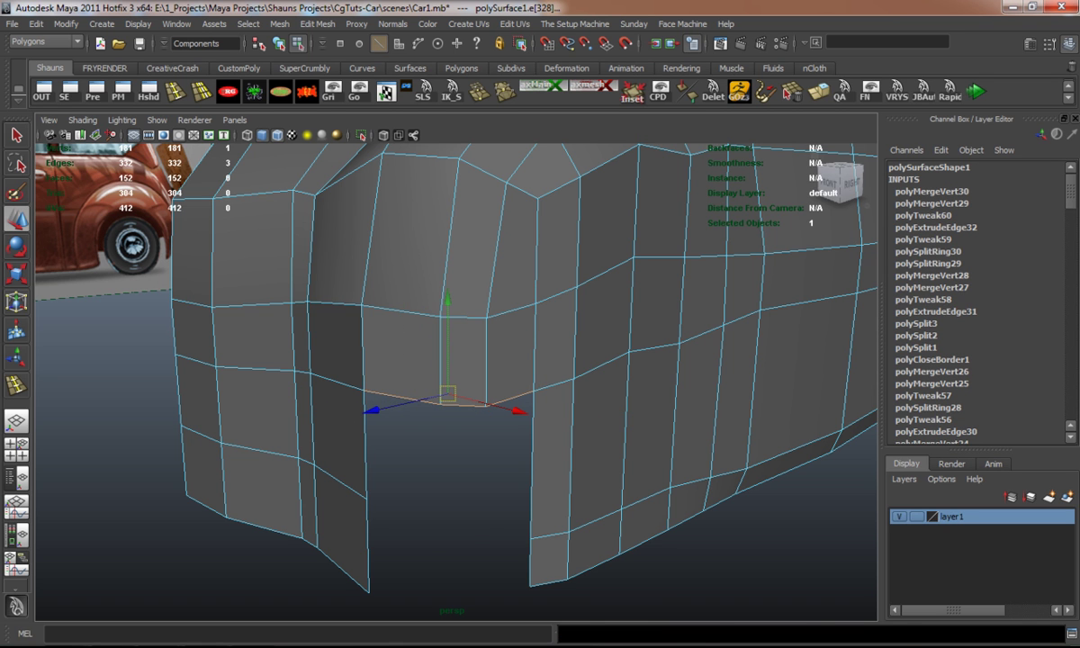
key(ctrl+e)
drag(421, 292, 421, 387)
alt+middle_drag(450, 405, 378, 231)
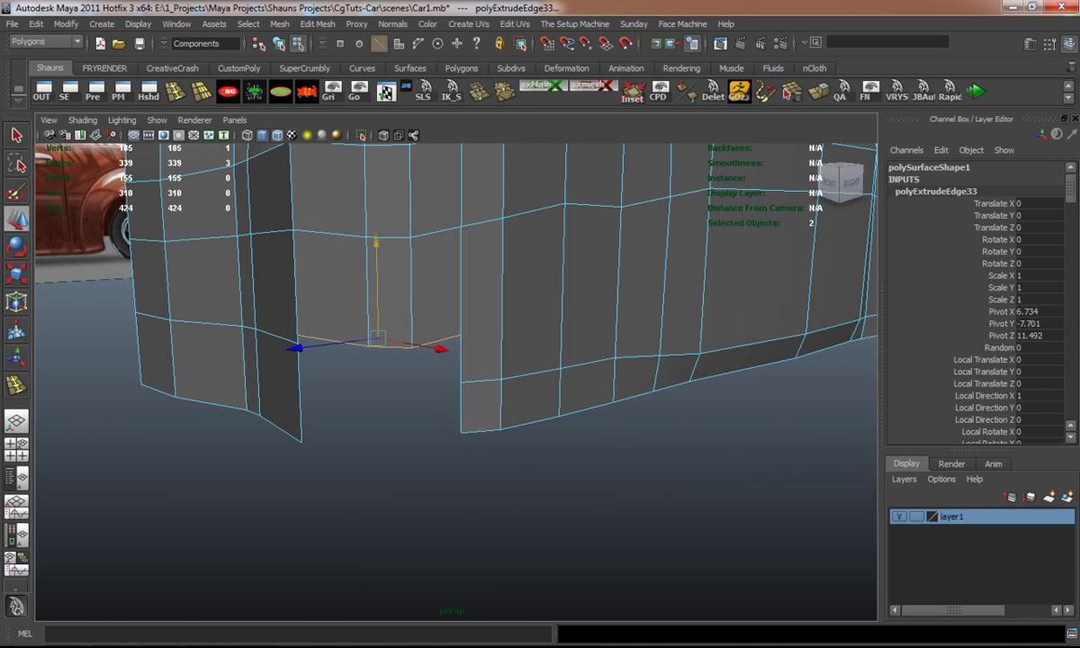
double_click(355, 387)
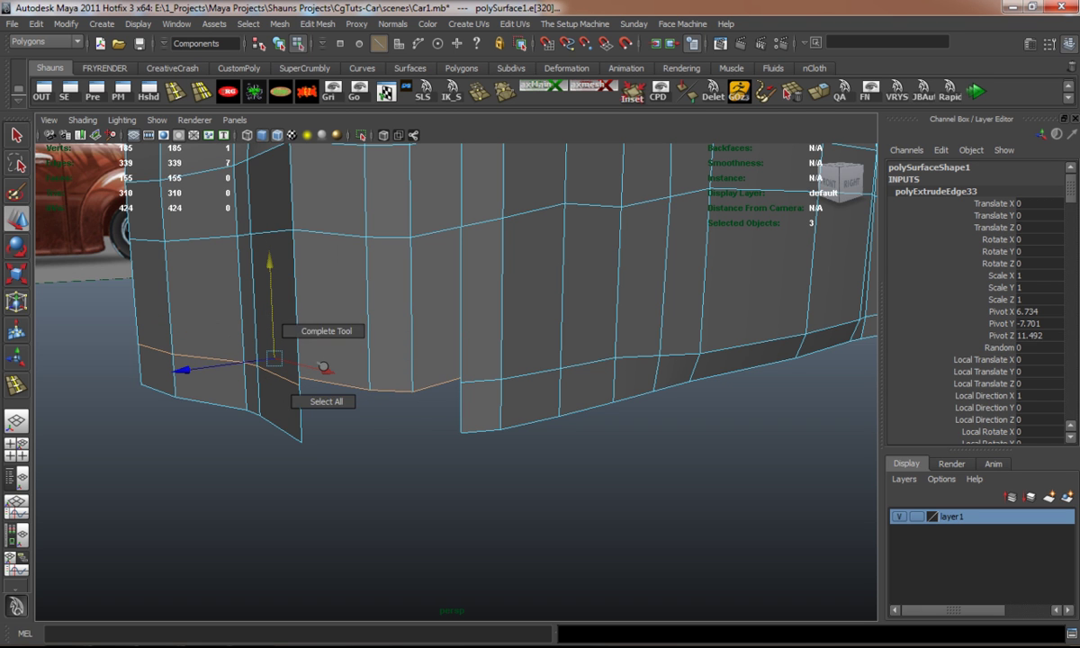
Merge the end vertices of the new lower strip with the adjoining front panel and fender side vertices.
right_drag(290, 347, 249, 335)
click(298, 382)
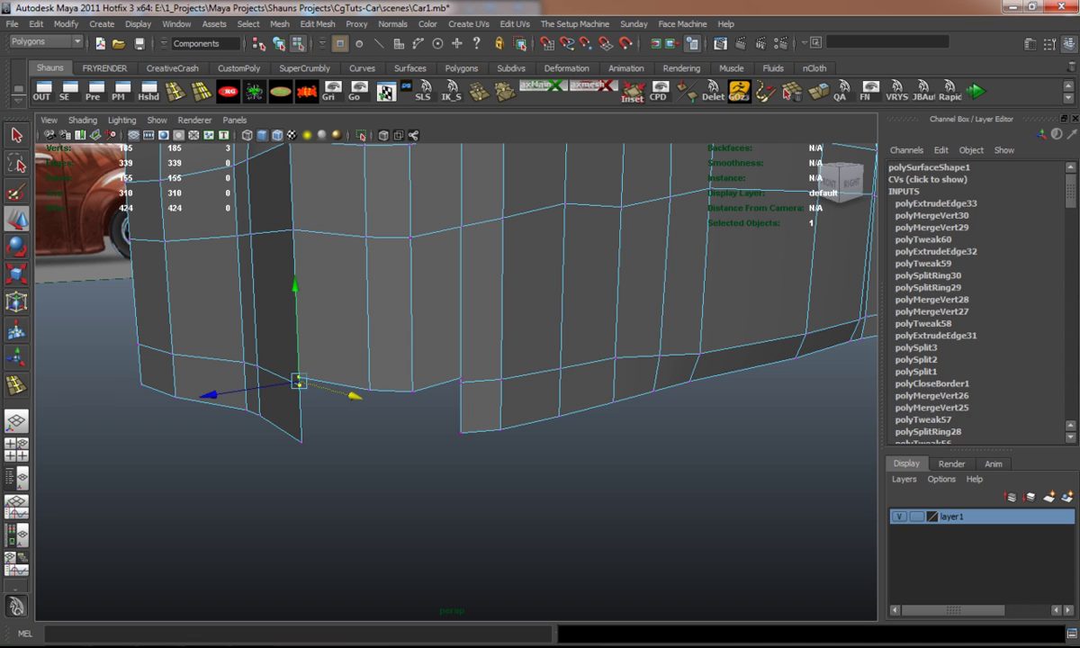
drag(298, 383, 460, 381)
alt+drag(540, 504, 324, 503)
right_click(434, 284)
alt+drag(434, 284, 360, 301)
click(459, 378)
Scale the top row of window vertices and the horizontal edge loop across the windows flat along the vertical axis.
key(F8)
mouse_move(450, 360)
alt+mouse_down()
mouse_move(378, 371)
mouse_move(468, 366)
alt+mouse_up()
drag(609, 212, 494, 362)
key(r)
right_drag(494, 362, 494, 326)
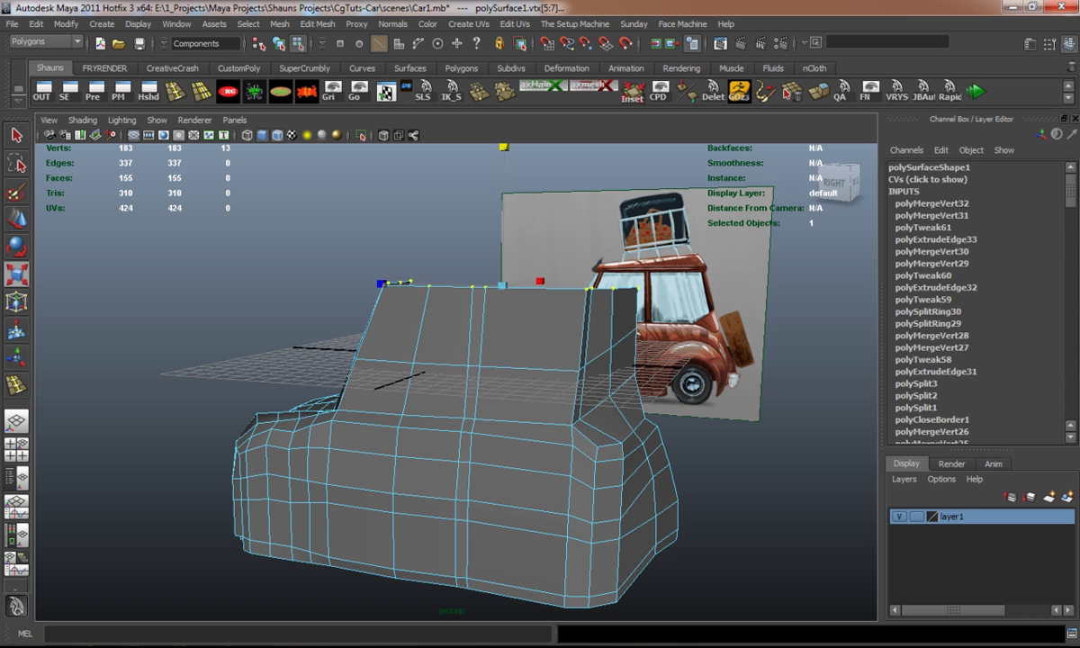
double_click(468, 366)
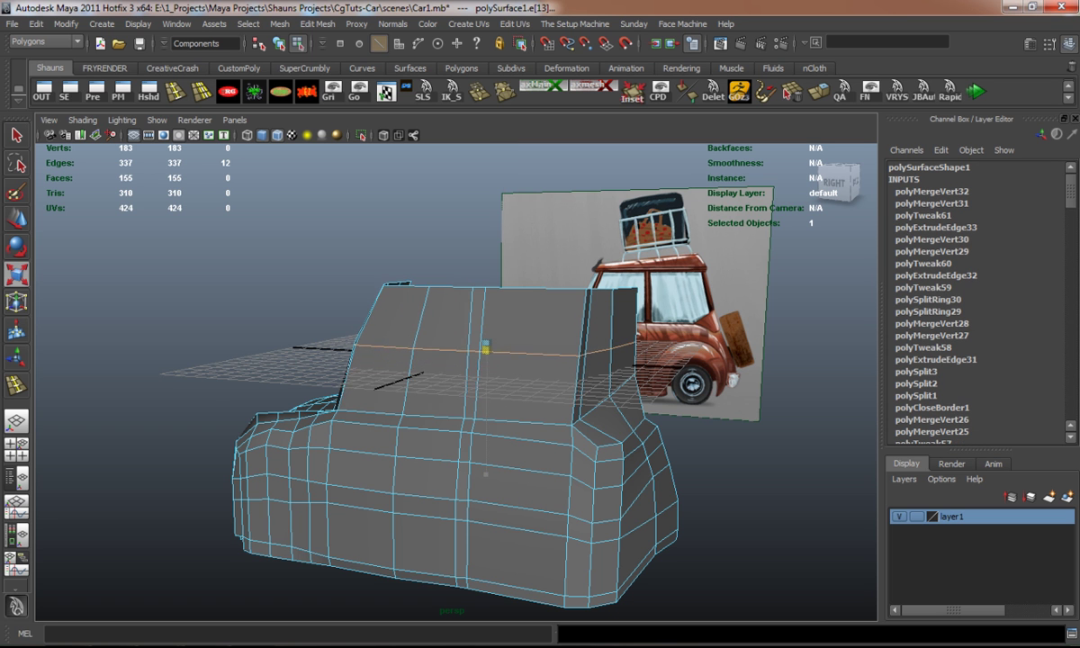
Select the six windshield vertices along the middle edge loop in the right side view for moving.
click(833, 182)
right_drag(415, 333, 349, 326)
drag(373, 326, 395, 347)
key(w)
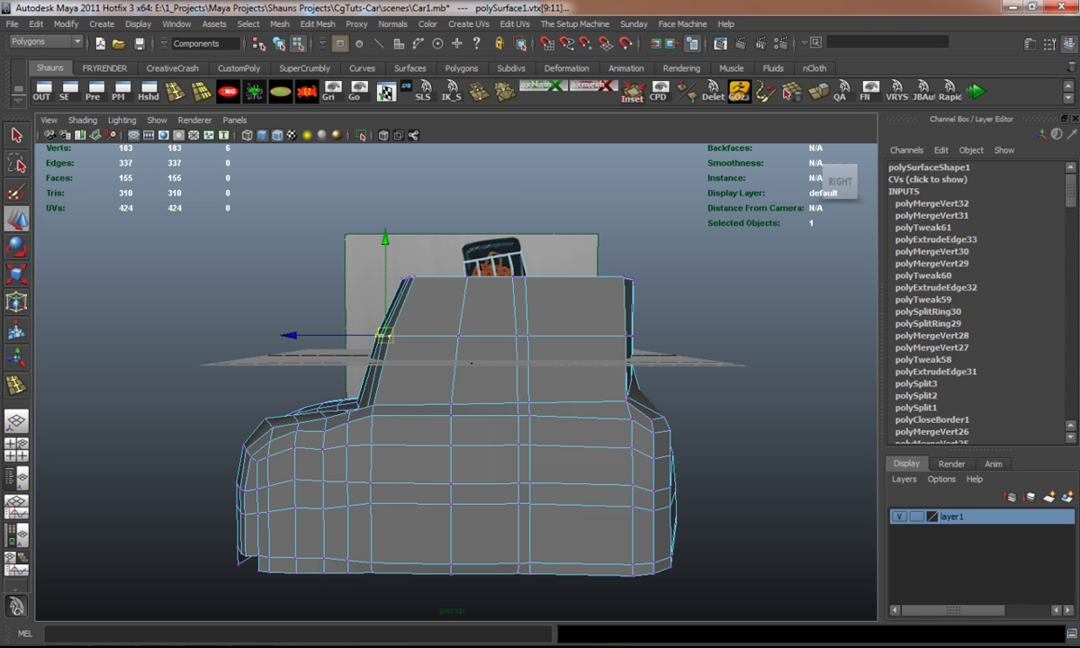
Nudge the column of six vertices at the rear body corner slightly inward and backward.
alt+drag(468, 405, 684, 378)
scroll(360, 315, up, 5)
alt+drag(360, 315, 270, 324)
scroll(360, 342, up, 5)
alt+drag(361, 342, 367, 368)
key(1)
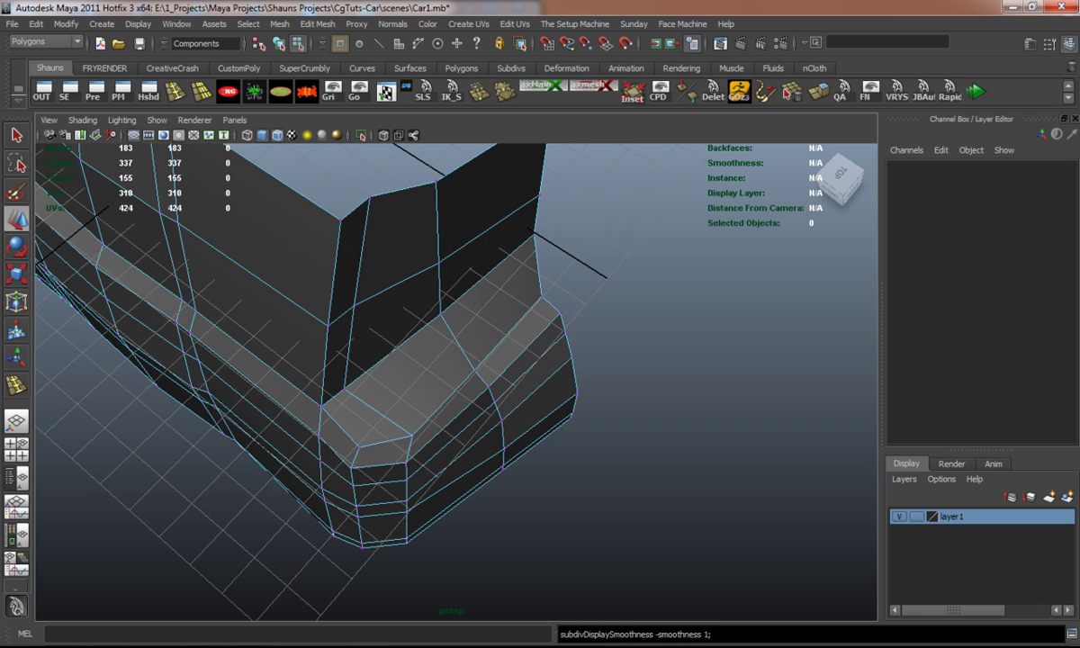
drag(374, 425, 378, 504)
drag(293, 546, 296, 544)
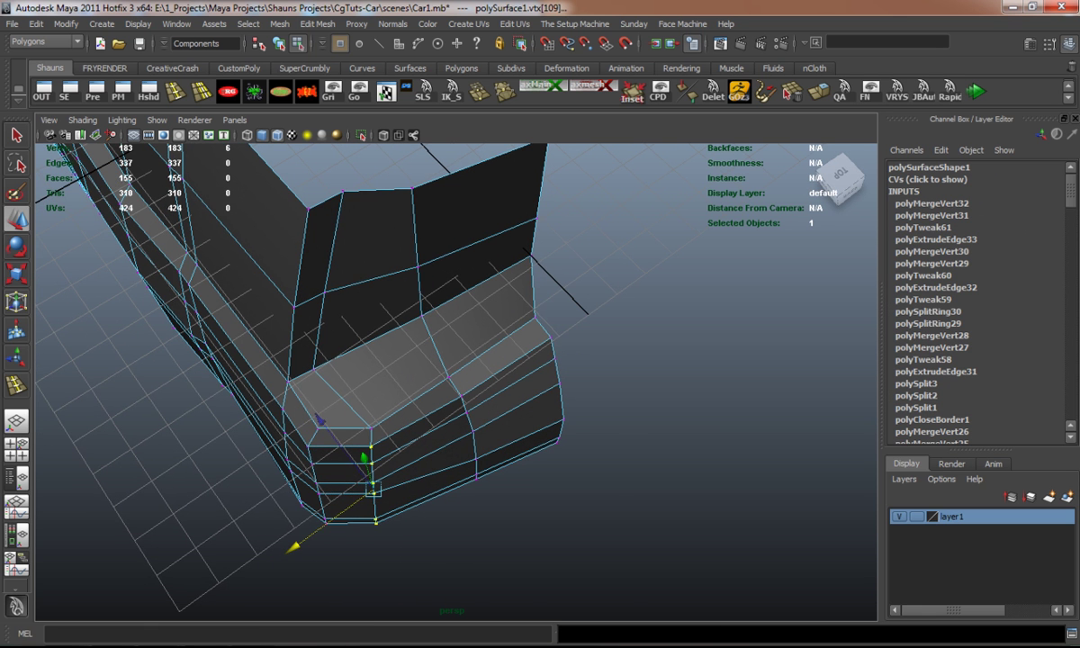
drag(320, 419, 322, 423)
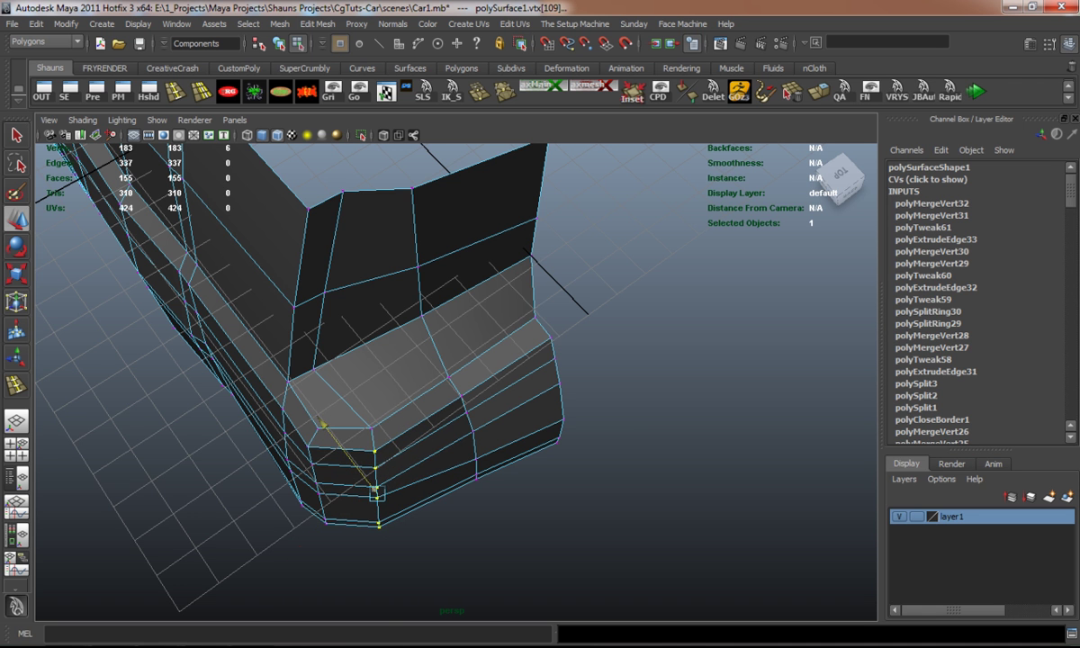
Shift the second column of rear window vertices toward the car's centre to even out the spacing, and check the smoothed shape.
alt+drag(432, 405, 414, 342)
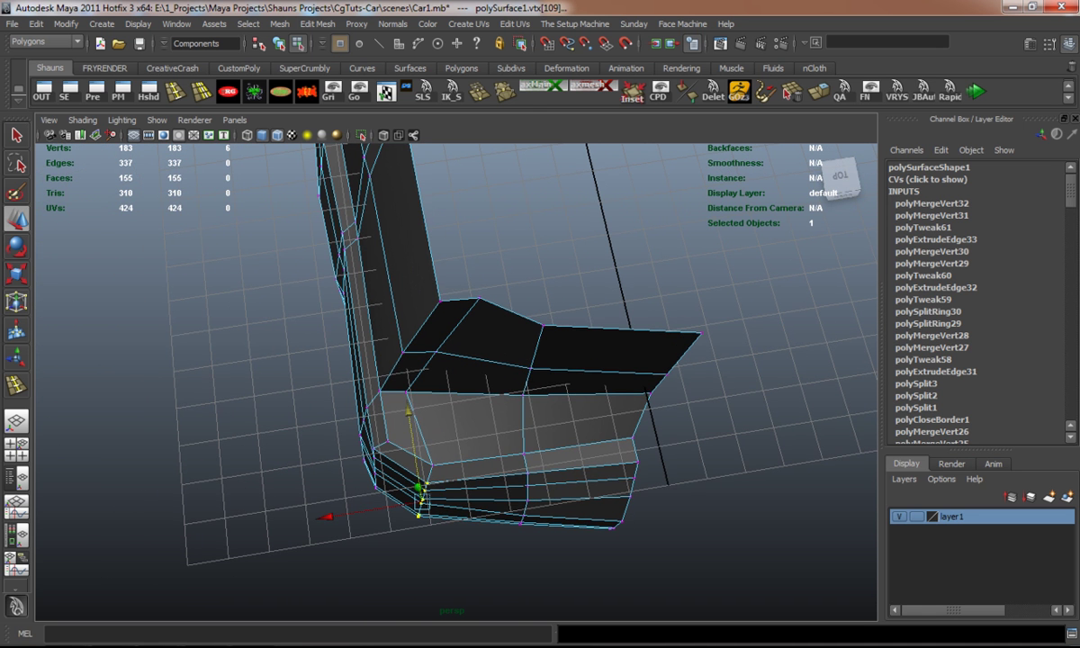
drag(389, 378, 419, 402)
drag(360, 382, 381, 379)
drag(423, 284, 425, 290)
click(479, 298)
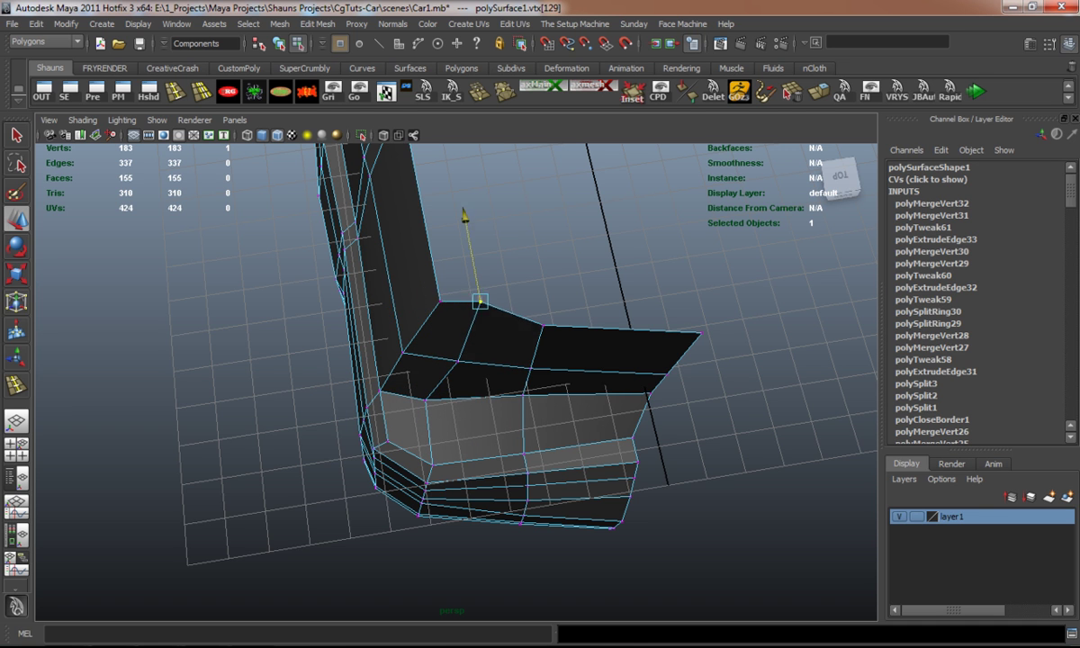
key(3)
click(453, 293)
key(1)
Move the vertex on the outer top of the front fender slightly outward and preview the smoothed surface.
alt+drag(453, 294, 153, 297)
key(3)
key(1)
click(535, 361)
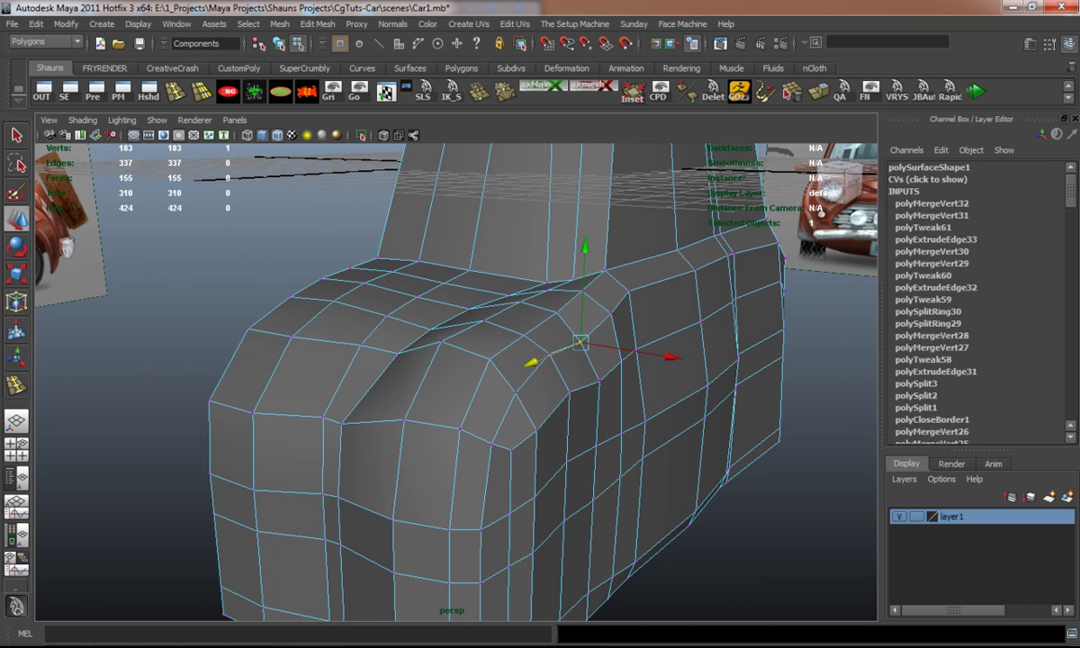
drag(535, 361, 583, 306)
alt+drag(450, 378, 369, 378)
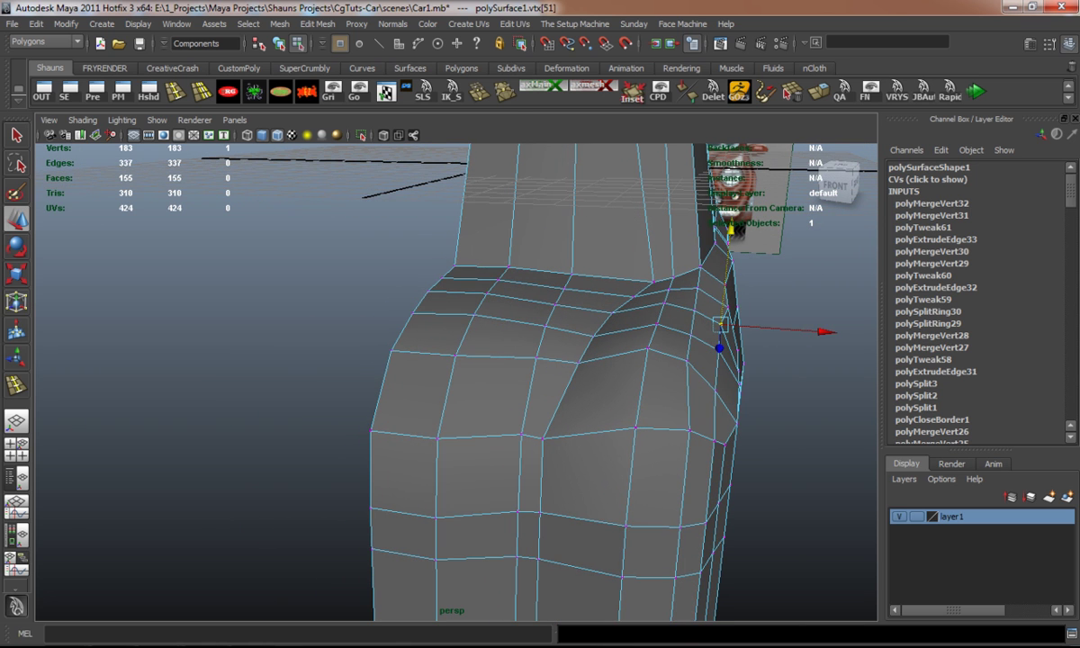
drag(792, 330, 797, 330)
key(3)
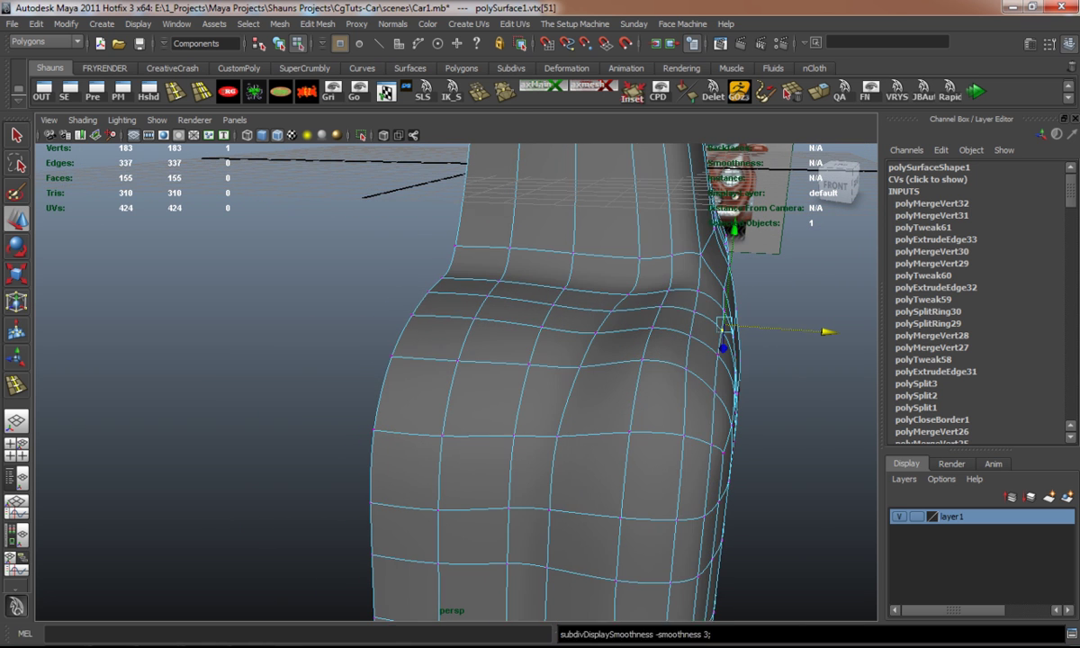
Extrude the three bottom edges of the front fender strip down to the level of the body's lower border.
click(792, 405)
alt+drag(793, 405, 361, 387)
key(1)
right_drag(489, 393, 494, 360)
click(459, 393)
shift+click(510, 396)
shift+click(547, 397)
key(ctrl+e)
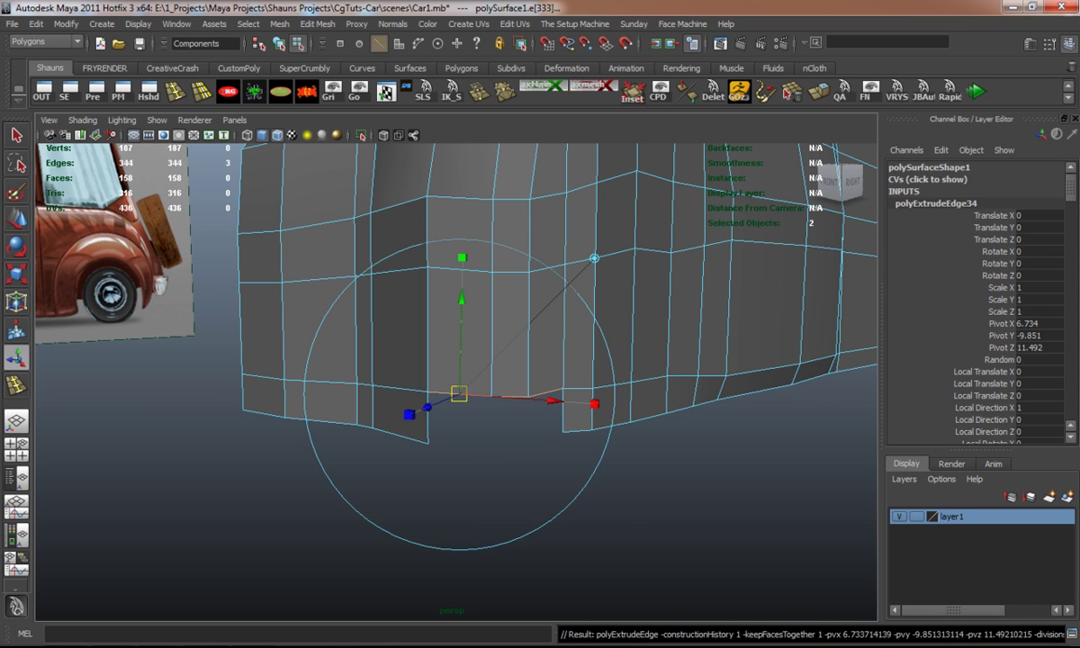
click(494, 301)
middle_drag(464, 271, 465, 317)
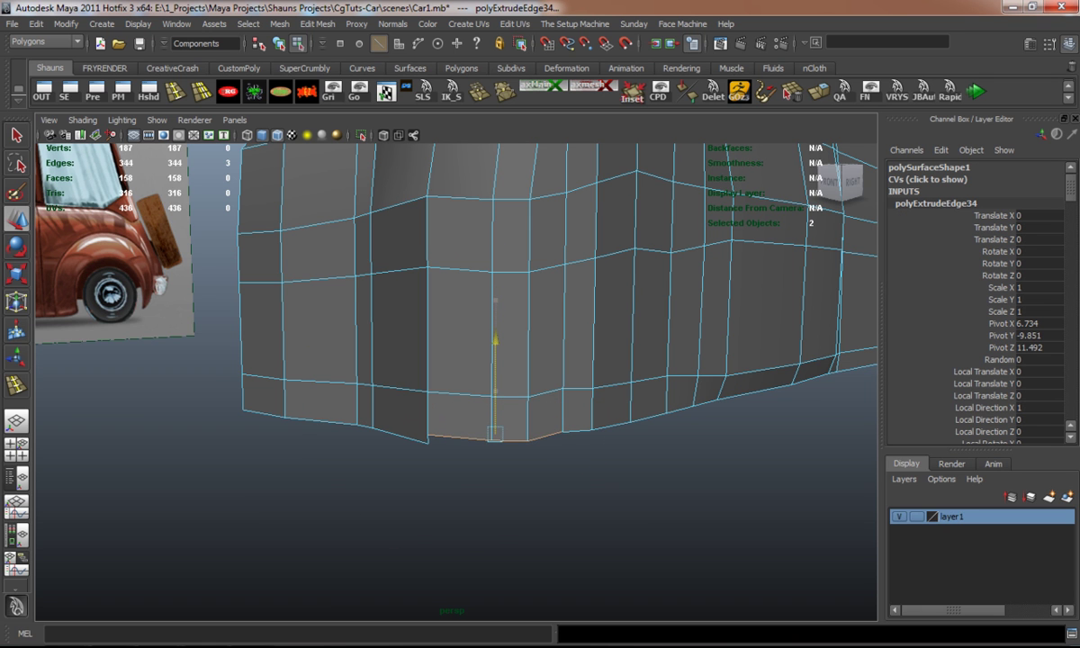
Merge the new strip's two end vertices with the adjoining lower border vertices and preview the smoothed result.
right_drag(567, 401, 506, 401)
click(563, 432)
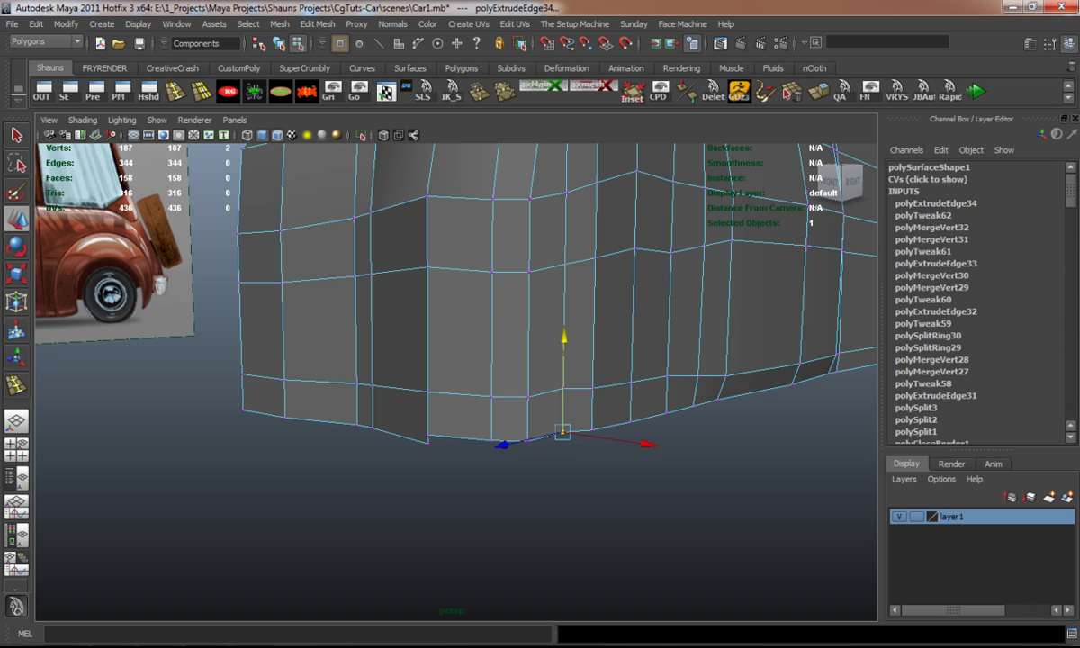
middle_drag(563, 432, 427, 440)
key(3)
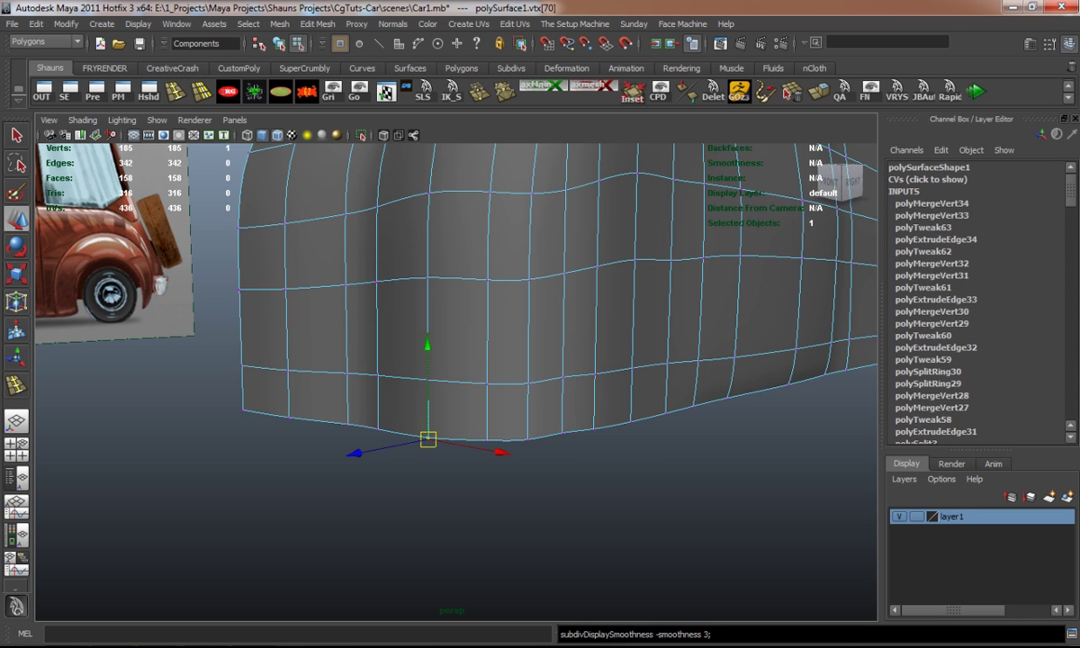
mouse_move(450, 360)
alt+mouse_down()
mouse_move(504, 360)
mouse_move(432, 367)
alt+mouse_up()
key(1)
In the side view, flatten the top row of window vertices vertically and lower it to the underside of the reference roof rim.
key(space)
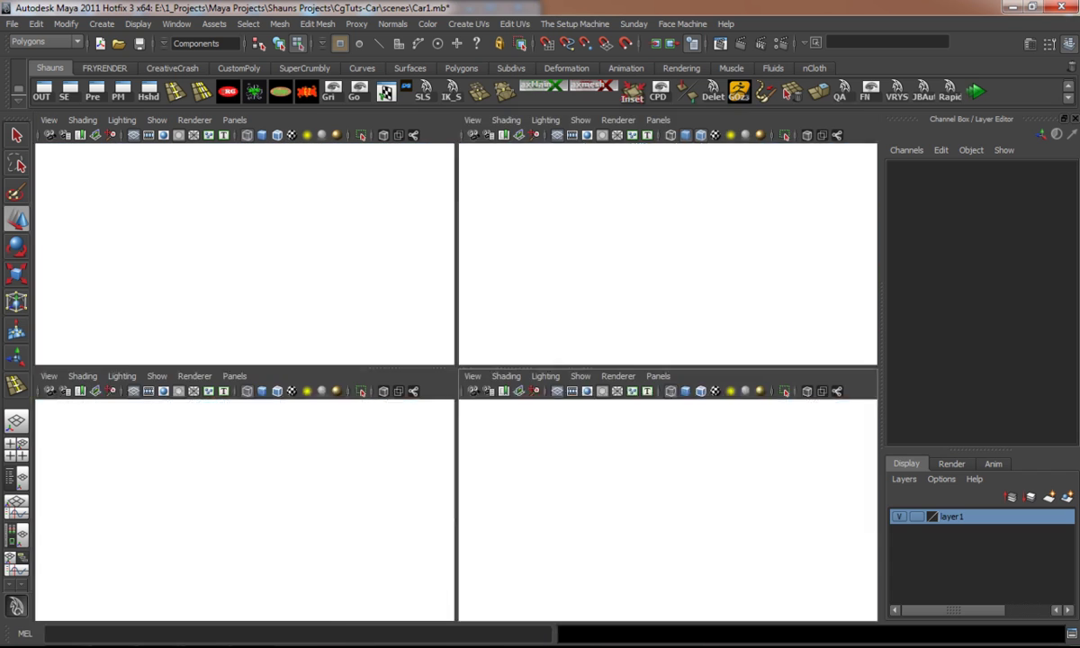
key(space)
scroll(450, 360, up, 5)
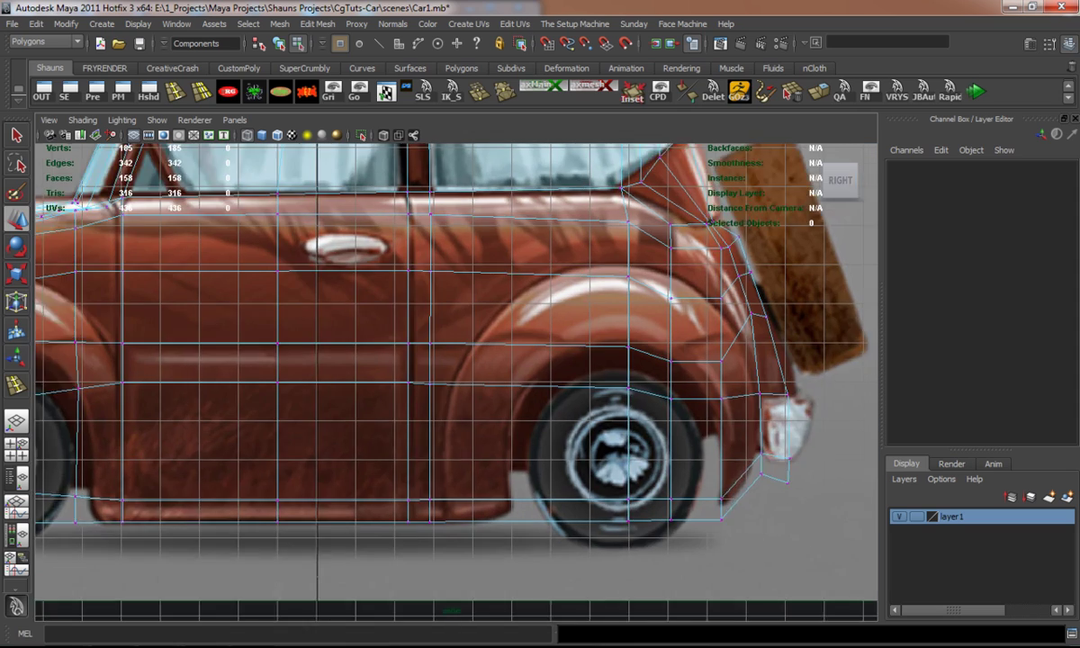
scroll(450, 360, down, 4)
alt+middle_drag(361, 360, 576, 374)
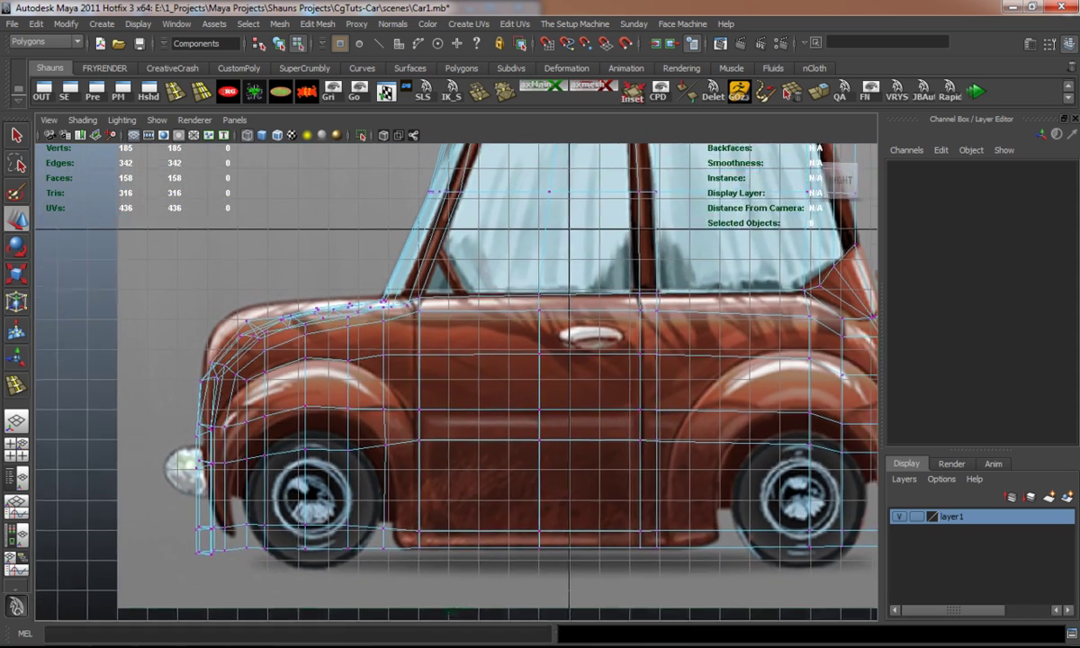
alt+middle_drag(450, 270, 387, 411)
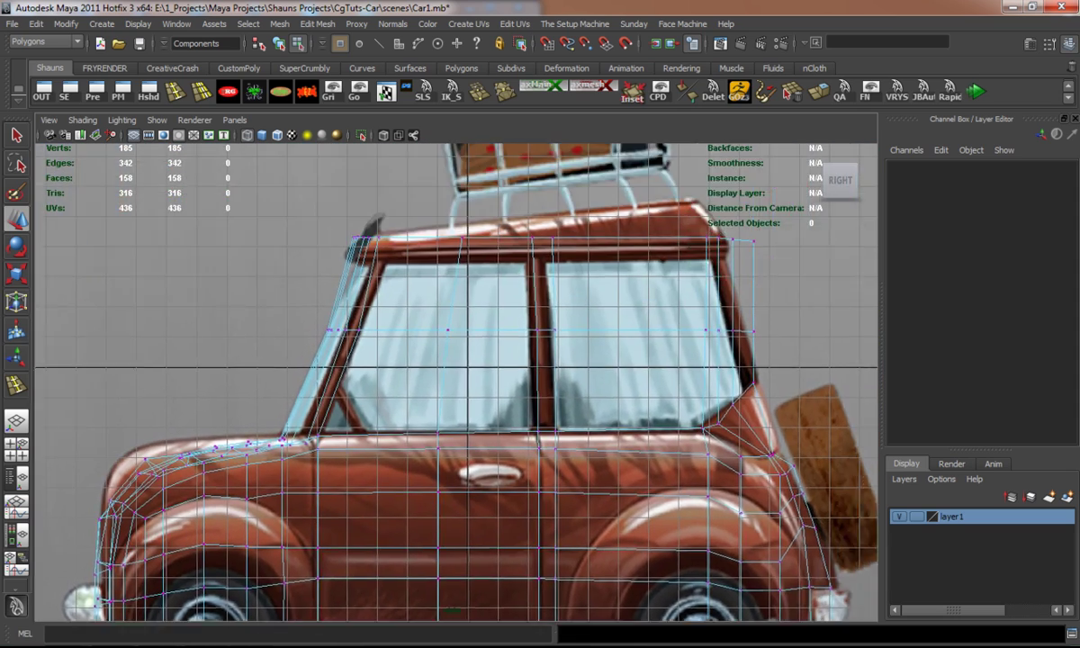
scroll(450, 360, up, 2)
drag(243, 206, 878, 236)
alt+middle_drag(450, 360, 372, 384)
shift+drag(765, 230, 821, 266)
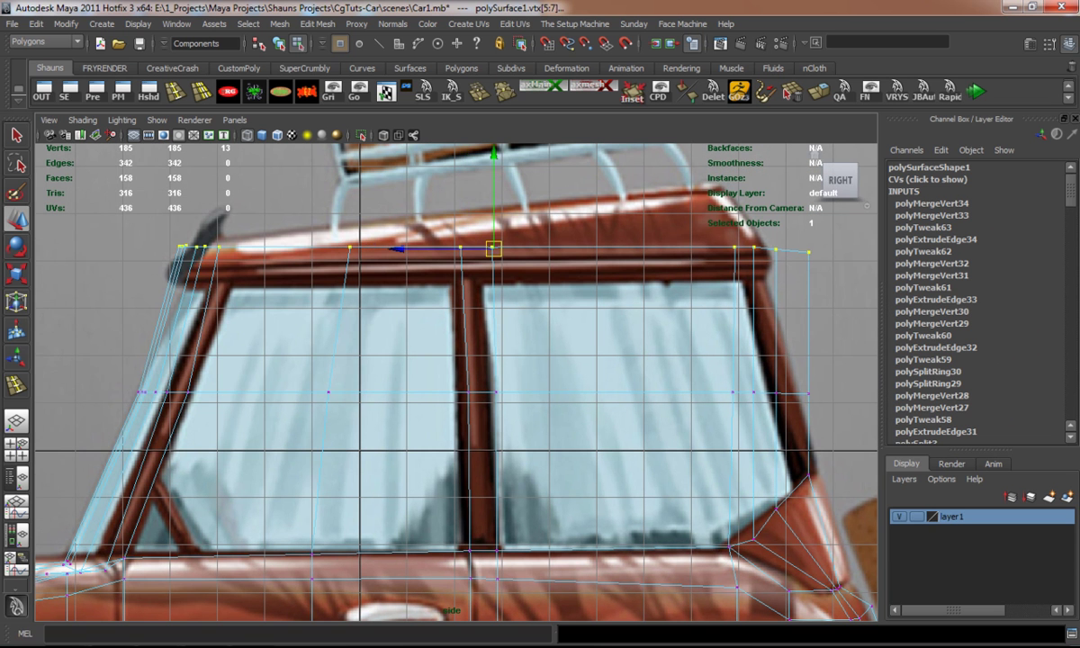
key(r)
alt+middle_drag(450, 315, 451, 383)
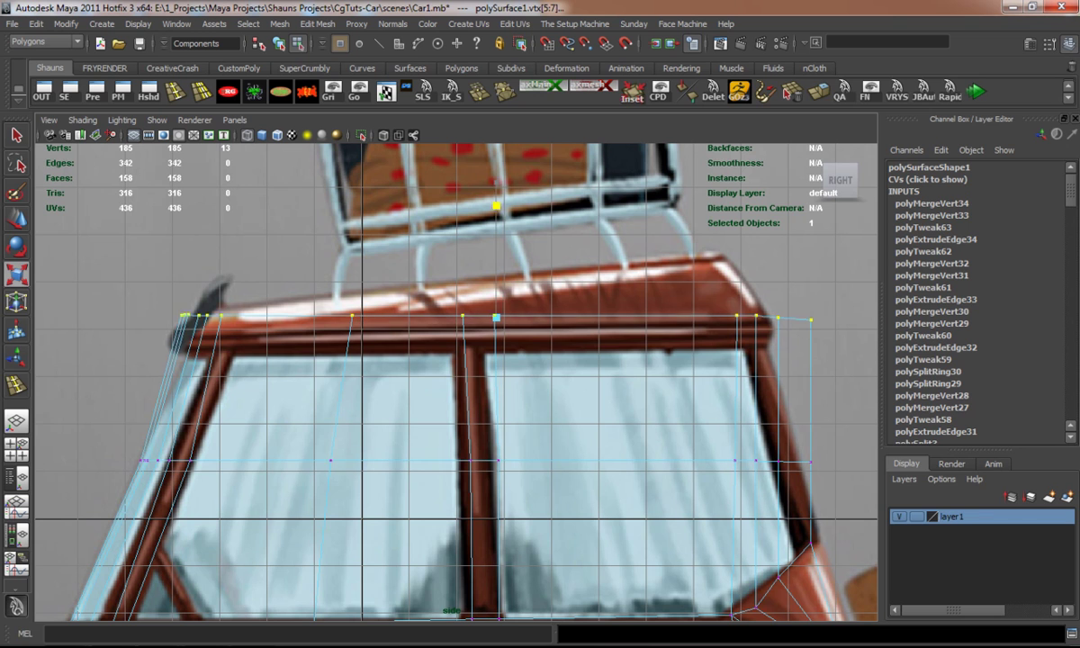
key(w)
middle_drag(466, 205, 465, 235)
click(466, 298)
Move the rear top and rear middle window vertices forward to follow the slanted rear pillar in the reference.
drag(783, 334, 723, 345)
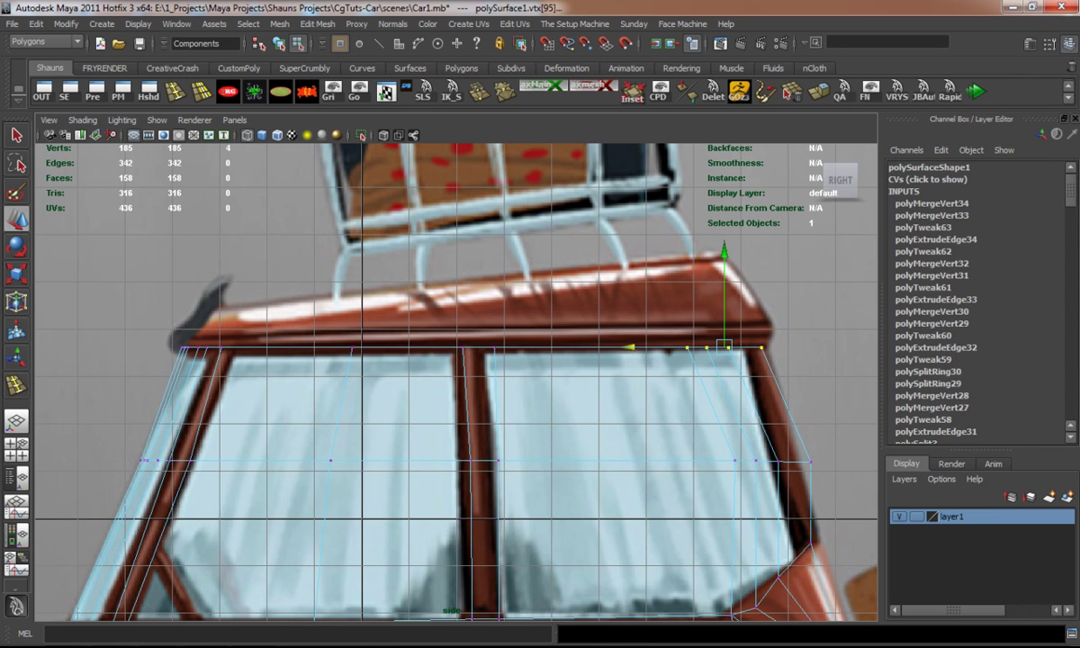
click(730, 387)
alt+middle_drag(666, 405, 572, 319)
click(682, 375)
drag(681, 375, 658, 375)
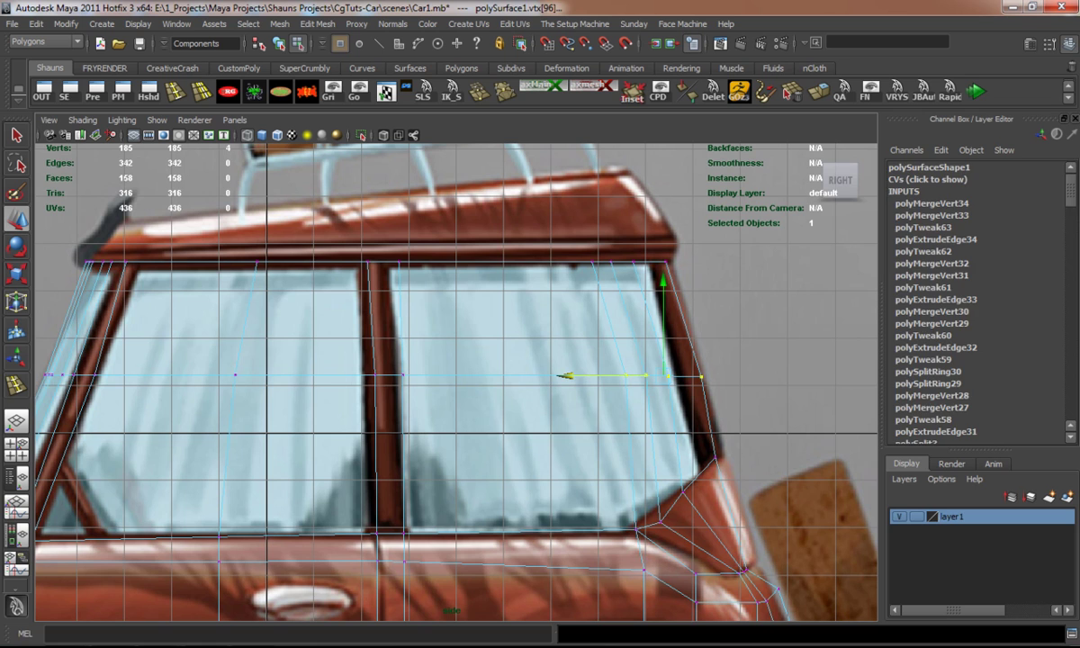
scroll(428, 367, up, 3)
Try to mirror the half car body across its centre with Mirror Geometry.
key(1)
key(space)
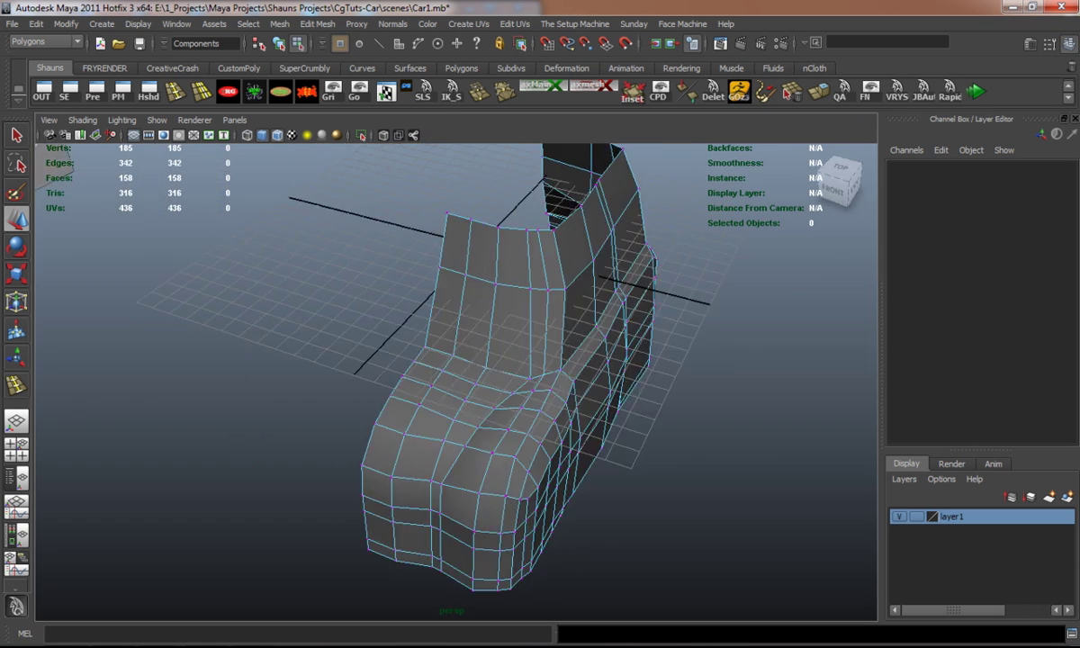
alt+drag(469, 342, 536, 235)
right_click(535, 235)
click(601, 217)
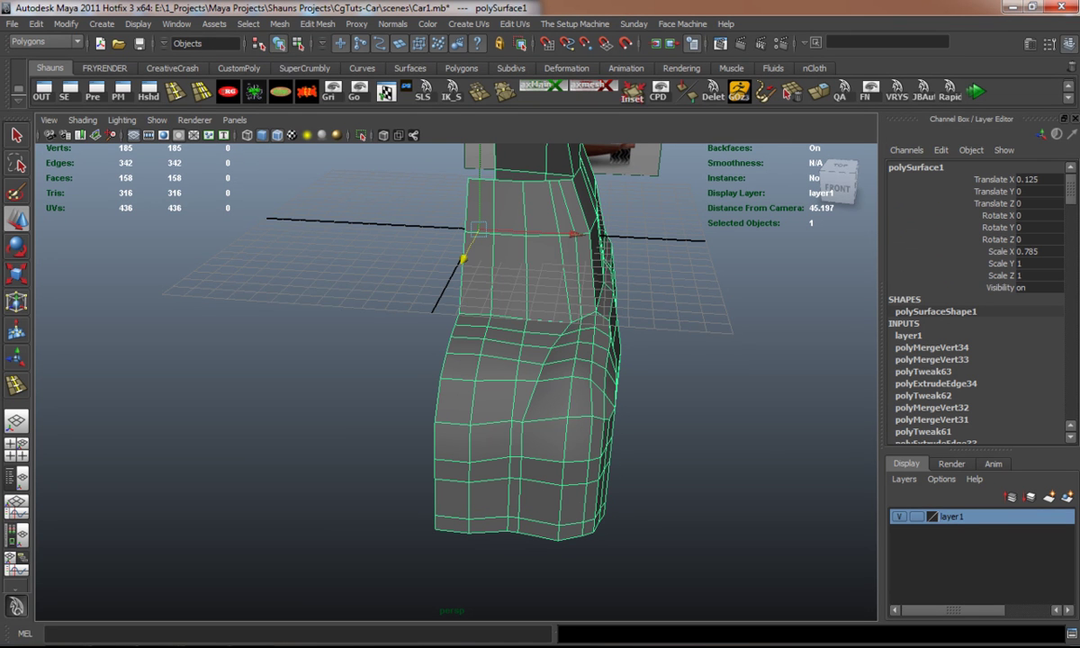
click(279, 24)
click(315, 340)
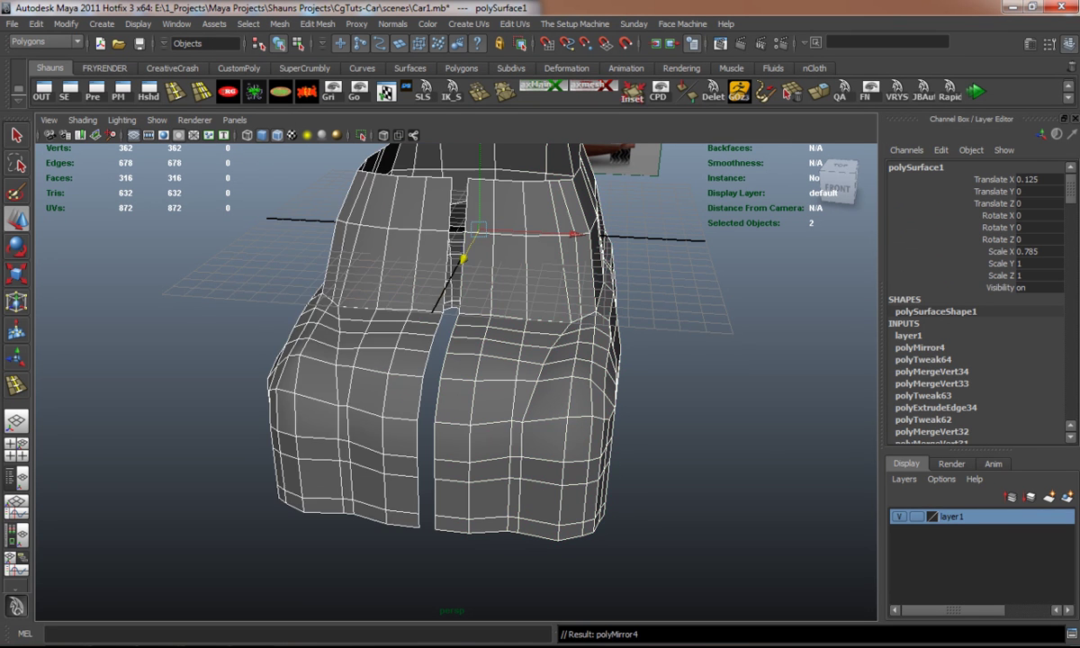
key(ctrl+z)
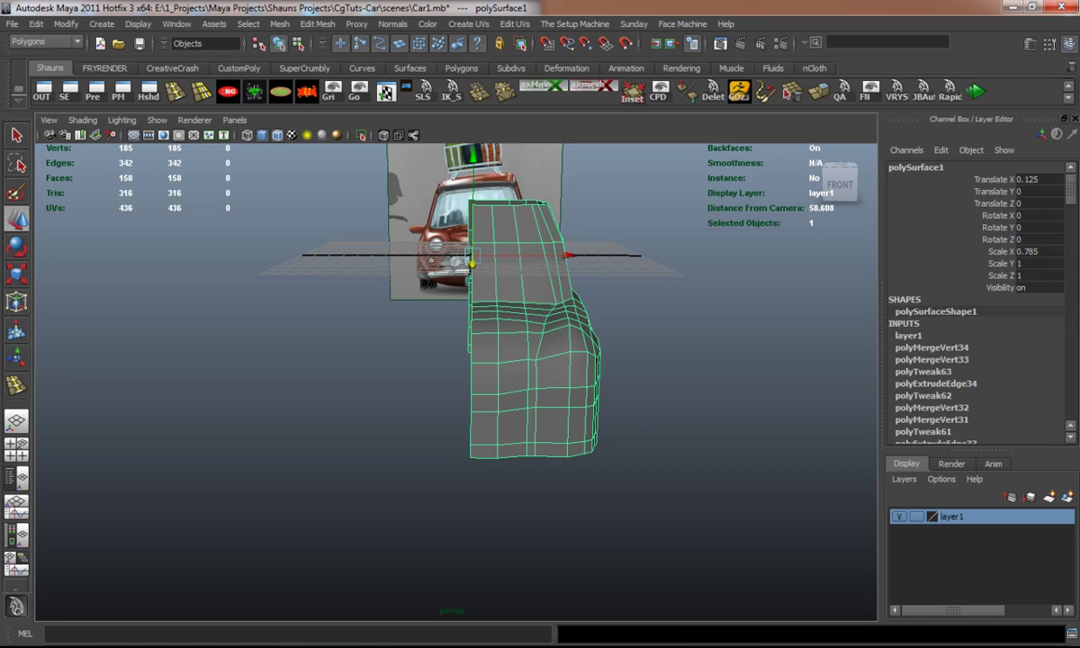
Select the 22 vertices along the half body's open centre border and align them with the centreline.
right_click(477, 224)
click(420, 224)
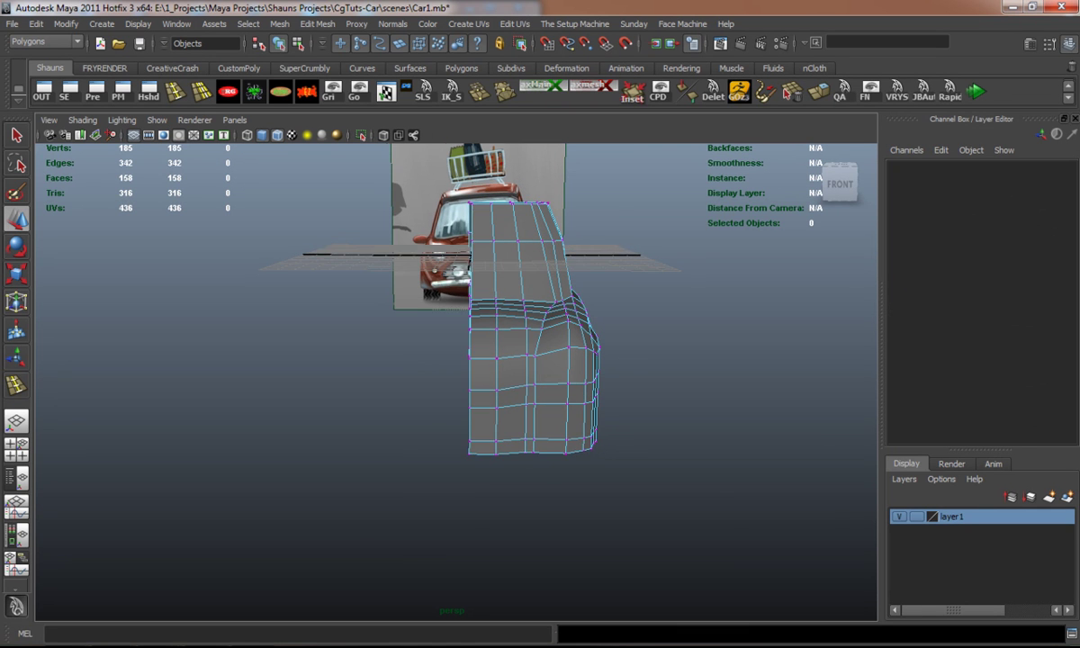
drag(455, 193, 487, 459)
alt+drag(540, 360, 576, 288)
key(w)
drag(606, 342, 409, 337)
key(w)
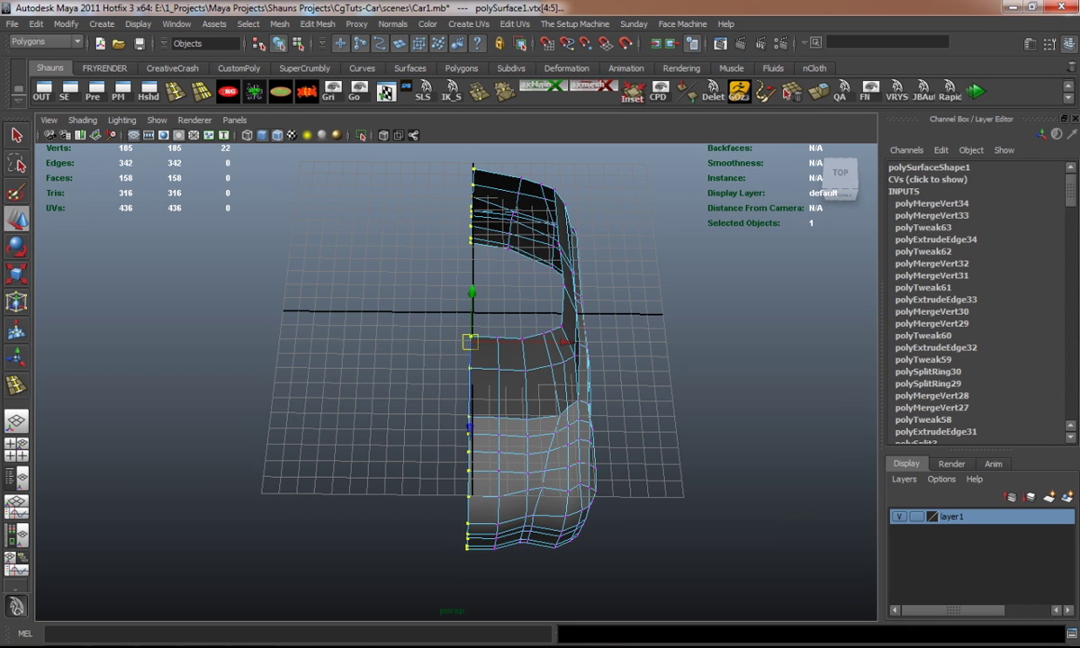
drag(562, 342, 565, 342)
Mirror the half body across the centreline with Mirror Geometry.
right_drag(535, 365, 504, 337)
click(279, 24)
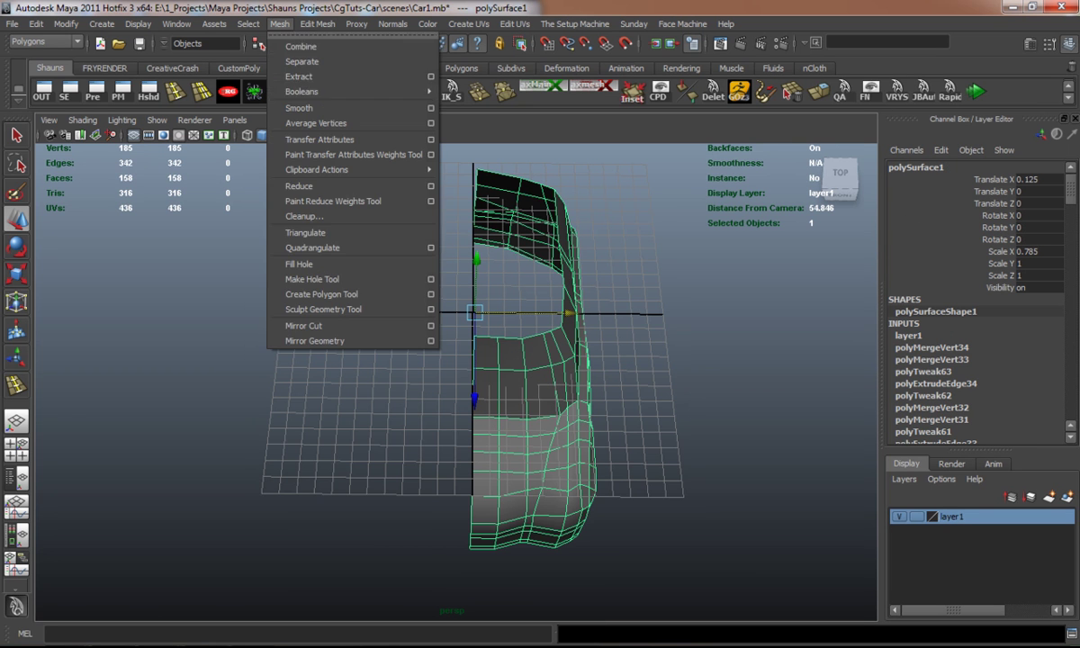
click(315, 340)
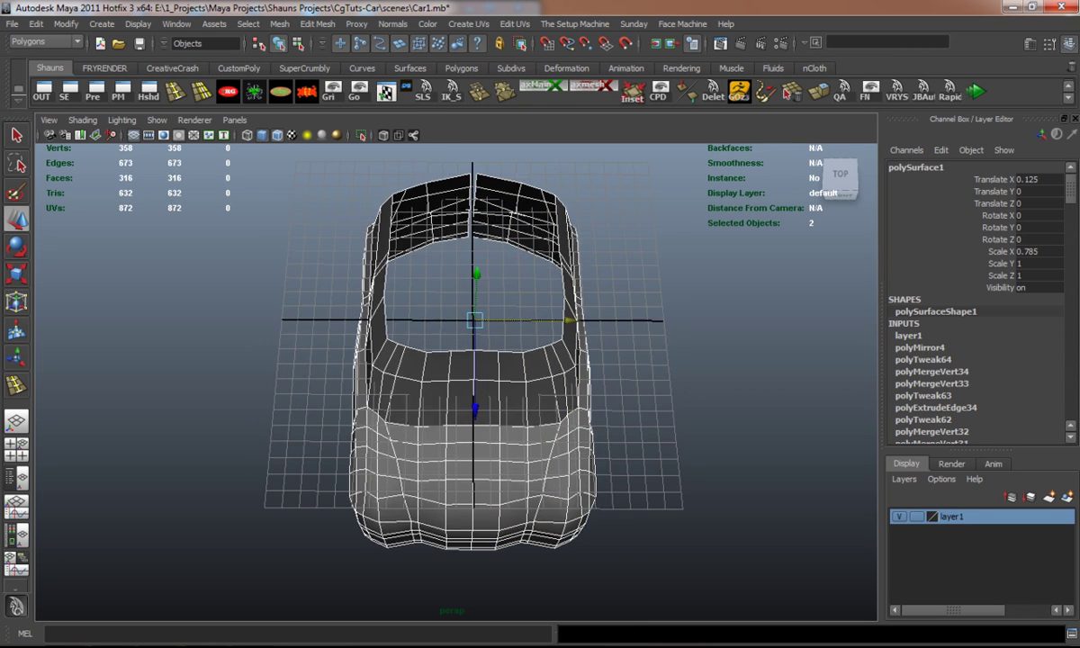
Close the open rear centre seam by scaling its vertices together across the width and merging them.
alt+drag(541, 360, 540, 396)
key(F9)
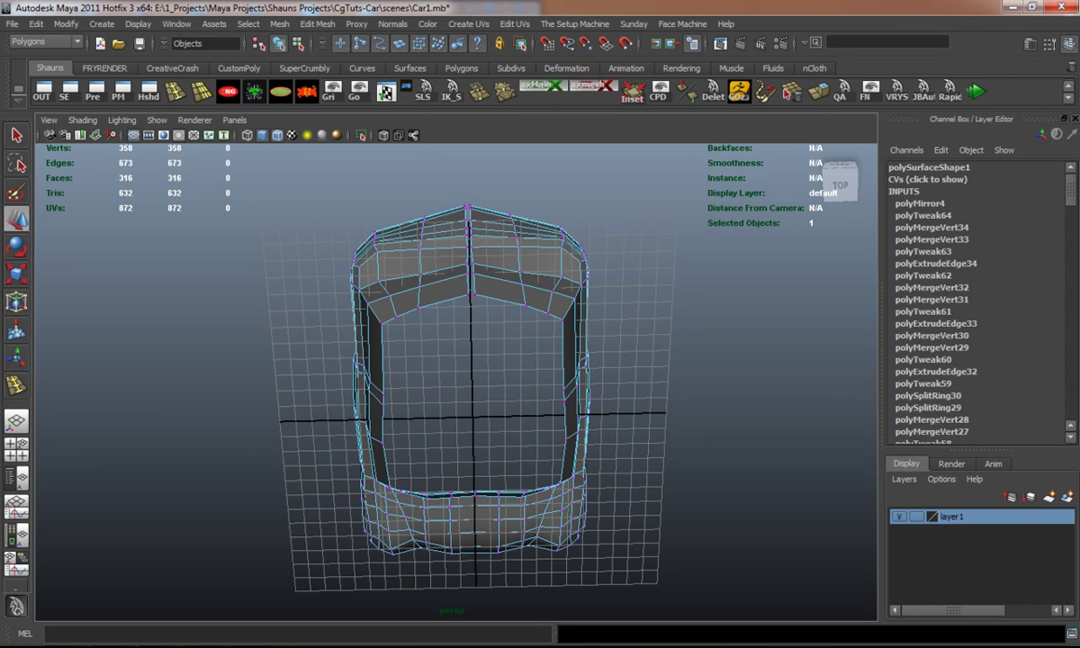
drag(454, 199, 490, 342)
key(w)
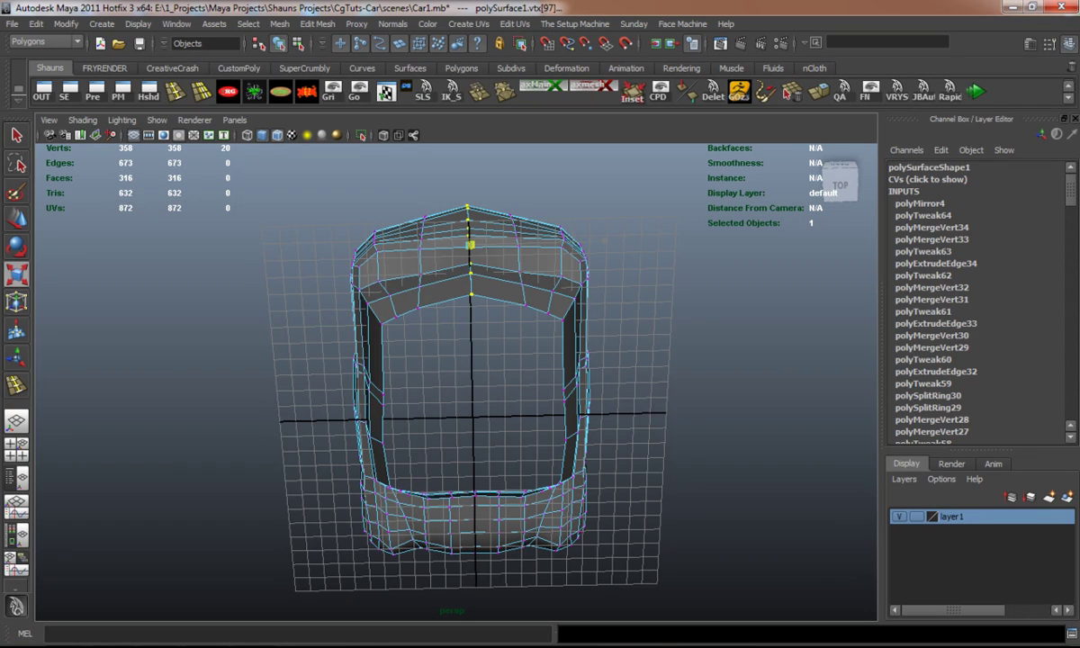
click(765, 505)
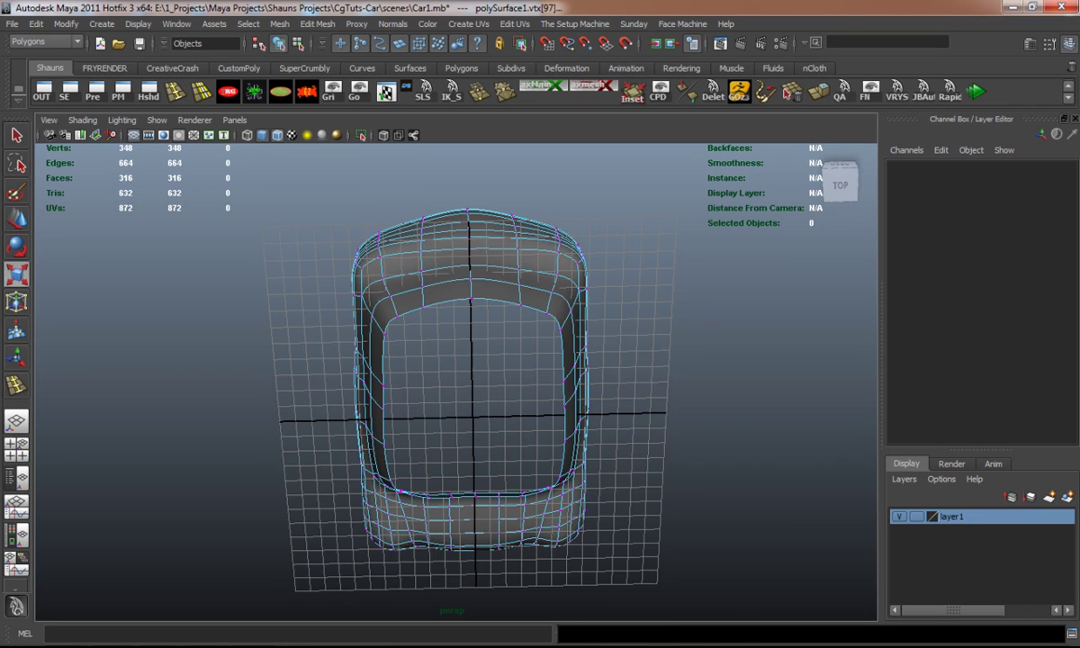
Select the faces of the mirrored half of the body and delete them.
alt+drag(540, 396, 540, 270)
alt+drag(540, 360, 648, 288)
alt+drag(610, 236, 468, 309)
right_click(374, 315)
key(F11)
drag(392, 480, 470, 617)
key(Delete)
Extrude the four top edges of the side windows inward to the centreline and scale the new edges straight across the width.
alt+drag(468, 540, 350, 369)
right_drag(350, 369, 414, 350)
click(415, 351)
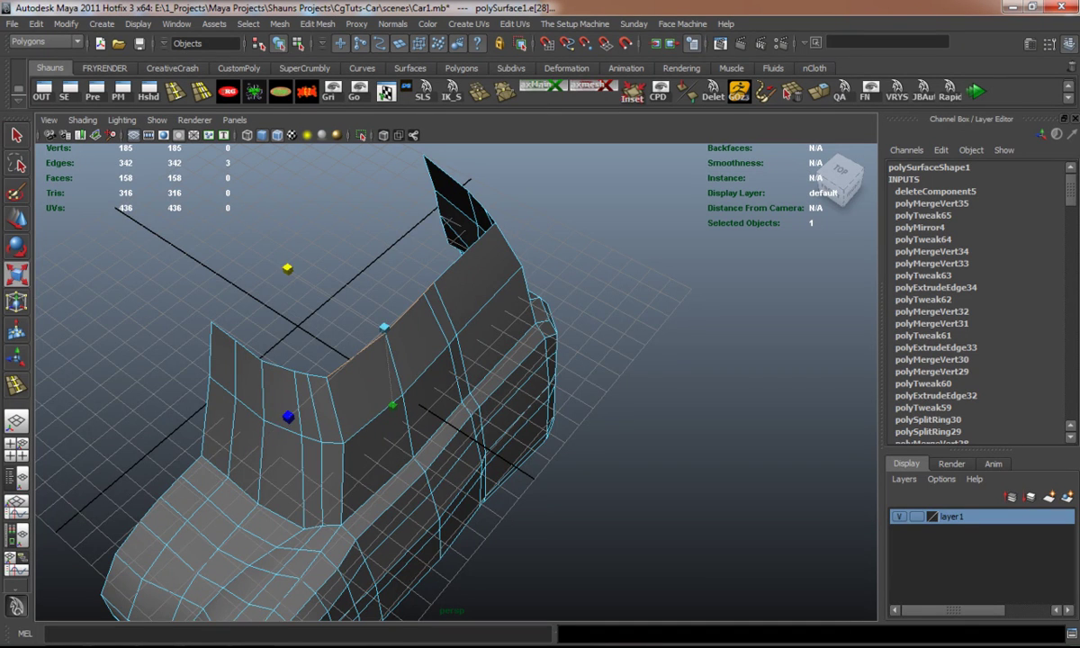
alt+drag(415, 350, 513, 342)
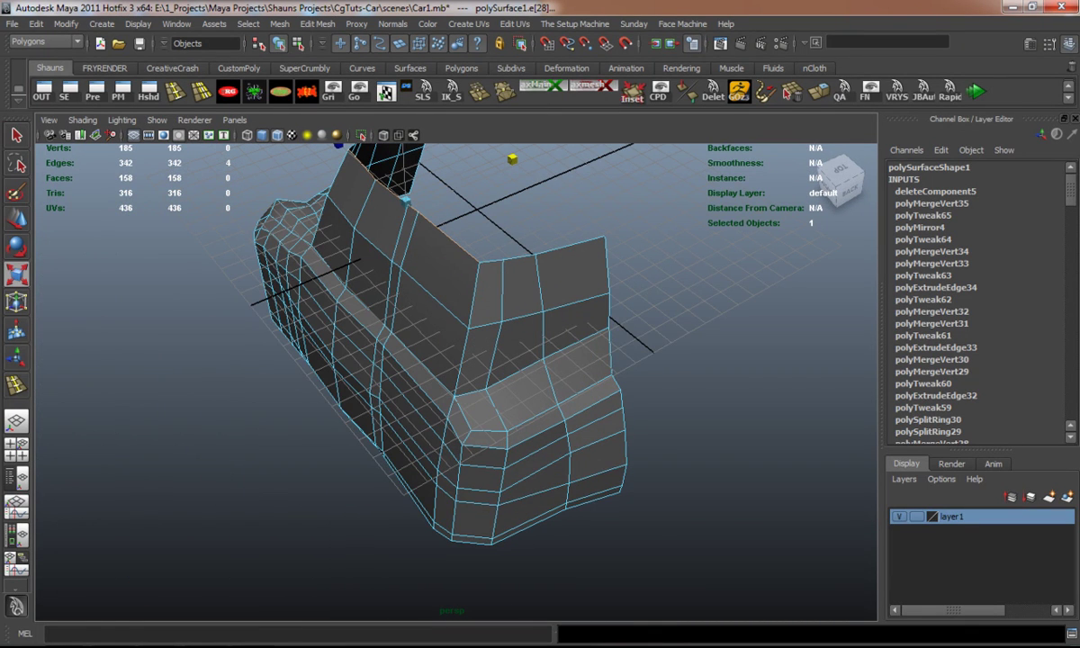
key(ctrl+e)
alt+drag(514, 342, 468, 344)
drag(342, 303, 455, 347)
key(r)
alt+middle_drag(455, 347, 413, 346)
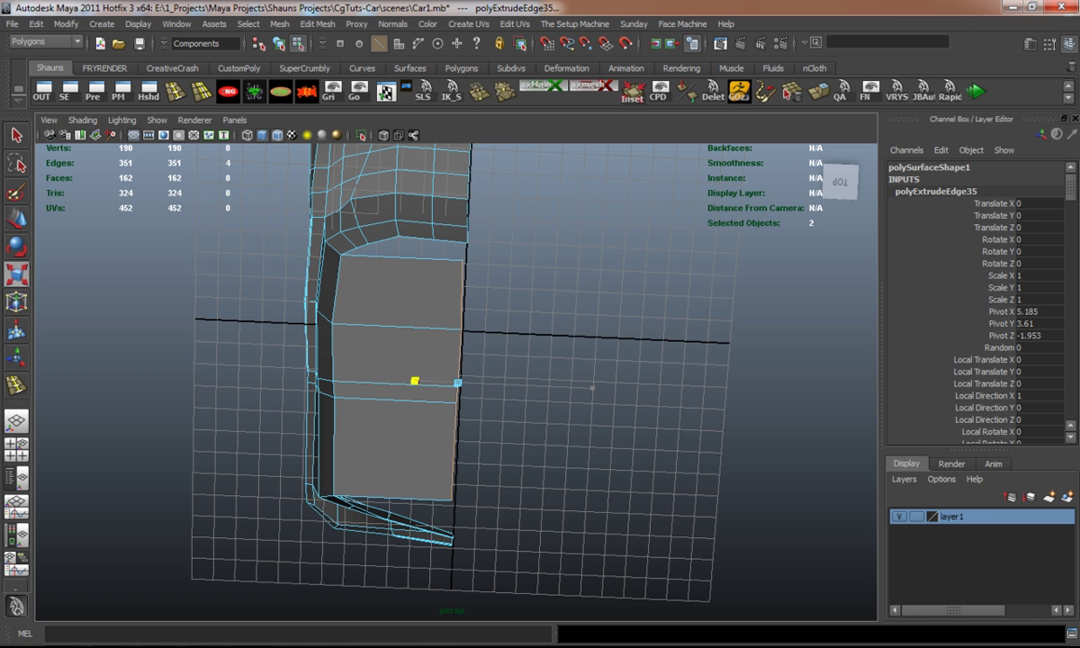
Move the roof's inner edges outward until they line up with the car's centreline.
key(w)
drag(405, 379, 408, 379)
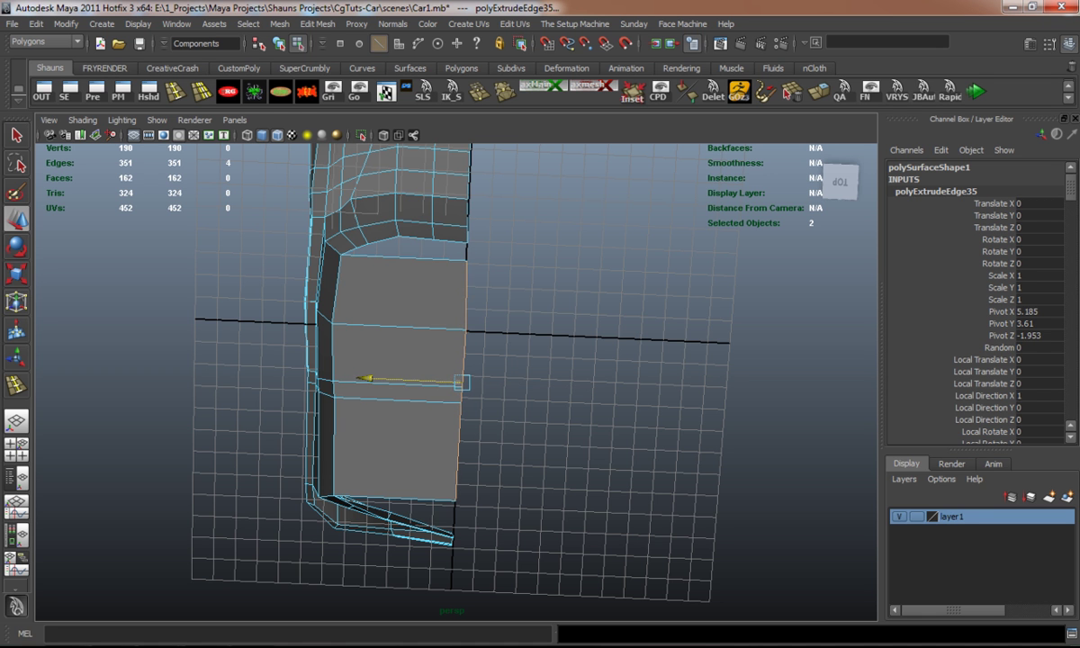
click(630, 450)
alt+middle_drag(540, 360, 558, 386)
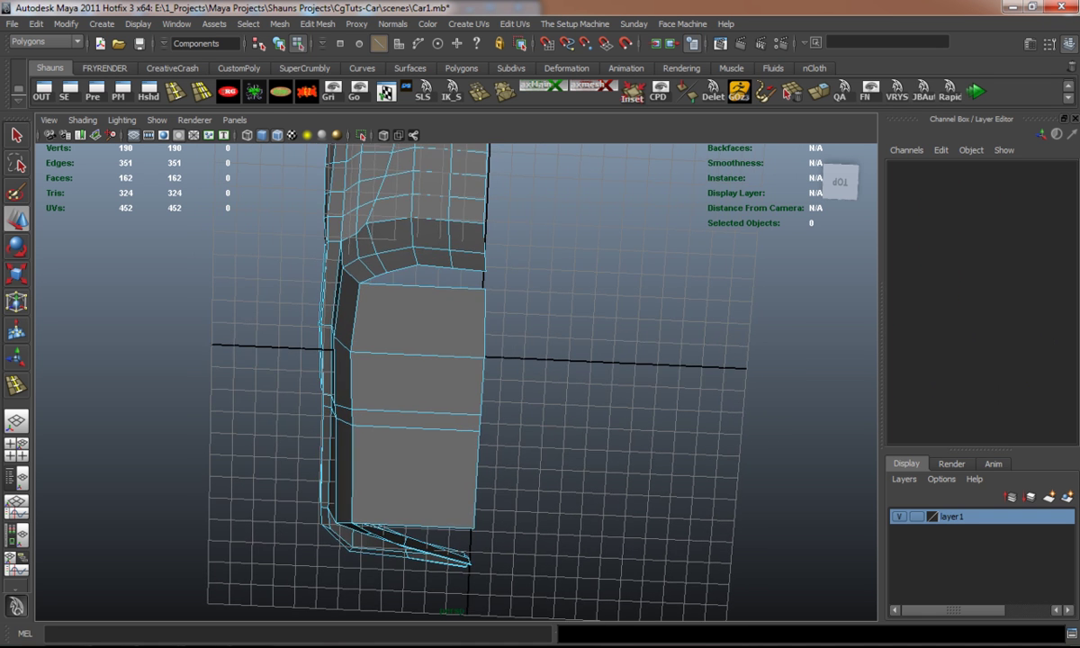
Insert four lengthwise edge loops along the roof and two matching loops down through the rear window.
scroll(450, 379, up, 5)
alt+drag(450, 378, 297, 364)
key(ctrl+e)
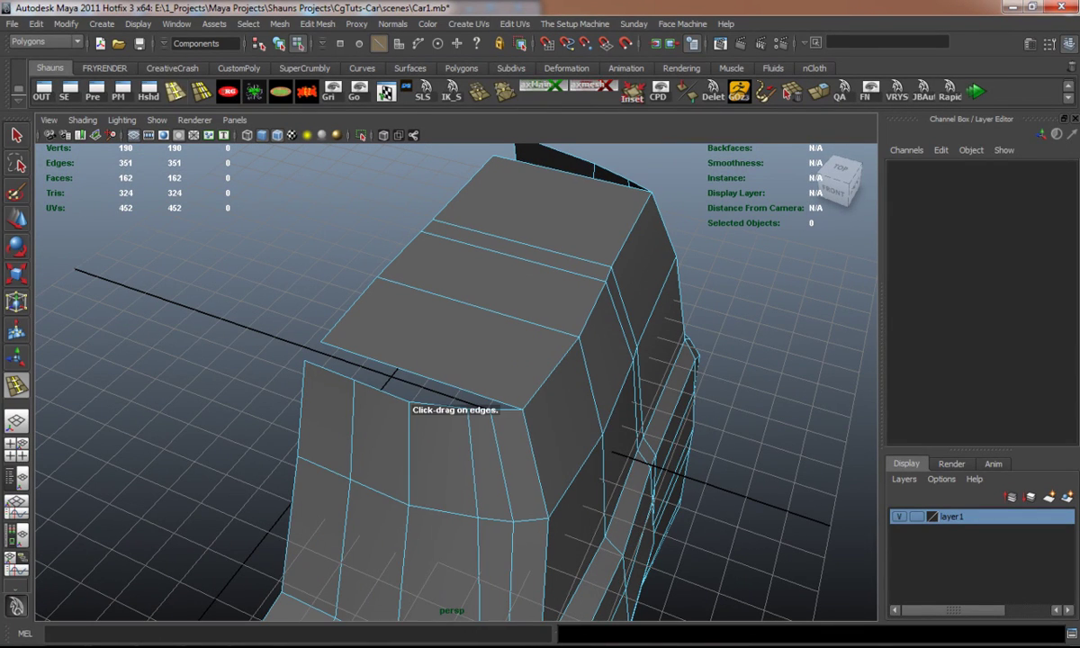
click(397, 283)
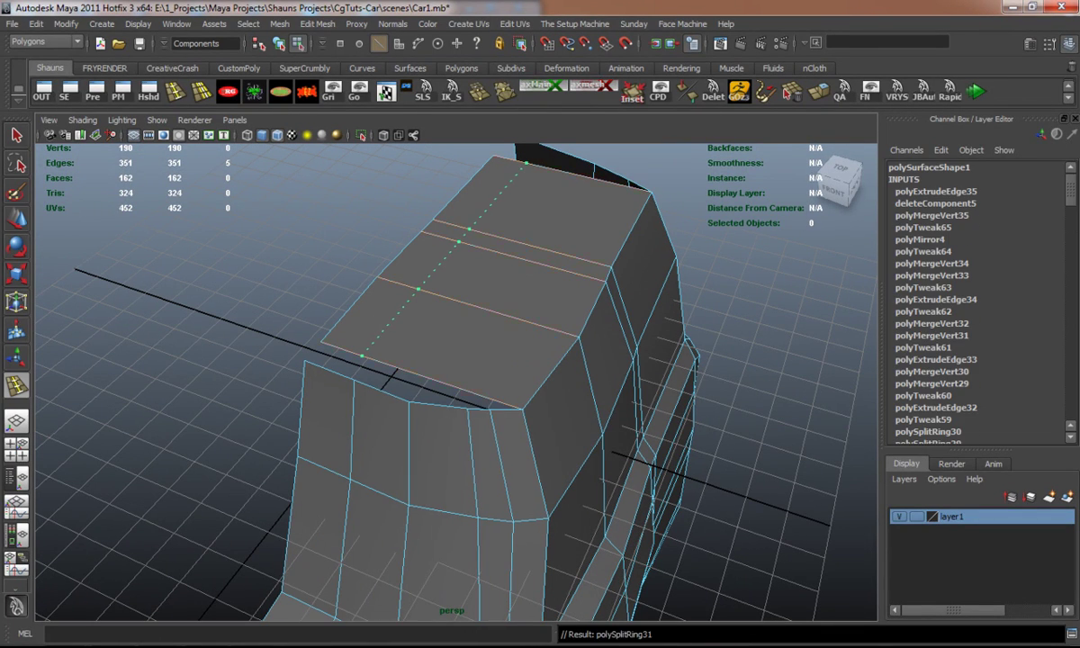
drag(385, 382, 393, 375)
drag(463, 392, 292, 393)
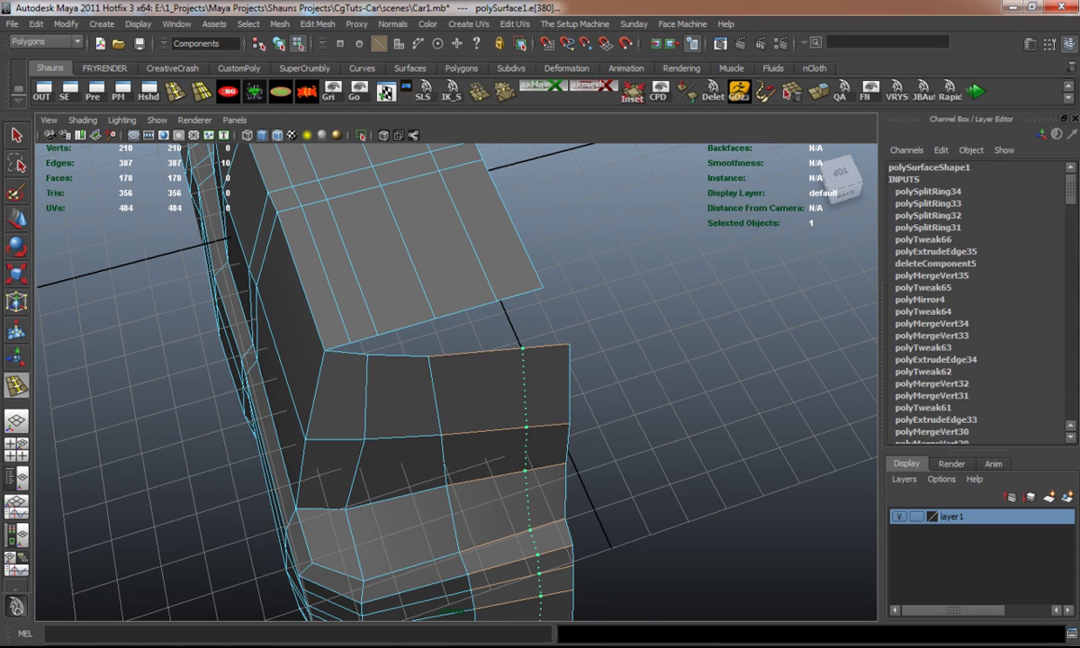
drag(527, 426, 526, 427)
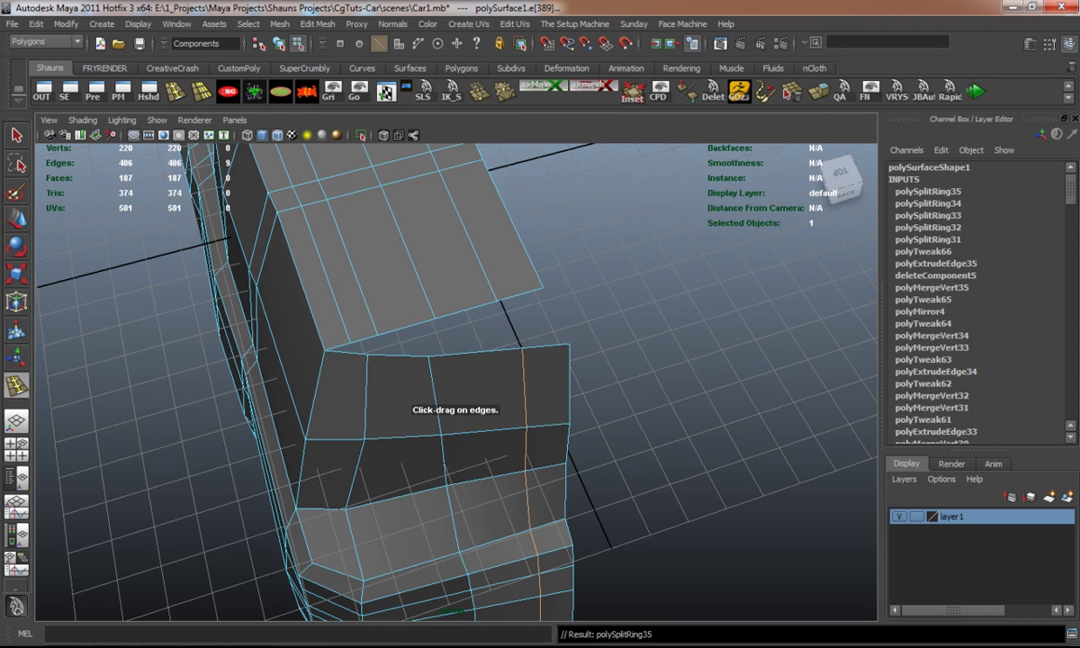
drag(338, 439, 337, 439)
Merge the three outer vertex pairs between the roof's rear edge and the top of the rear window.
key(w)
right_drag(349, 354, 259, 355)
click(349, 351)
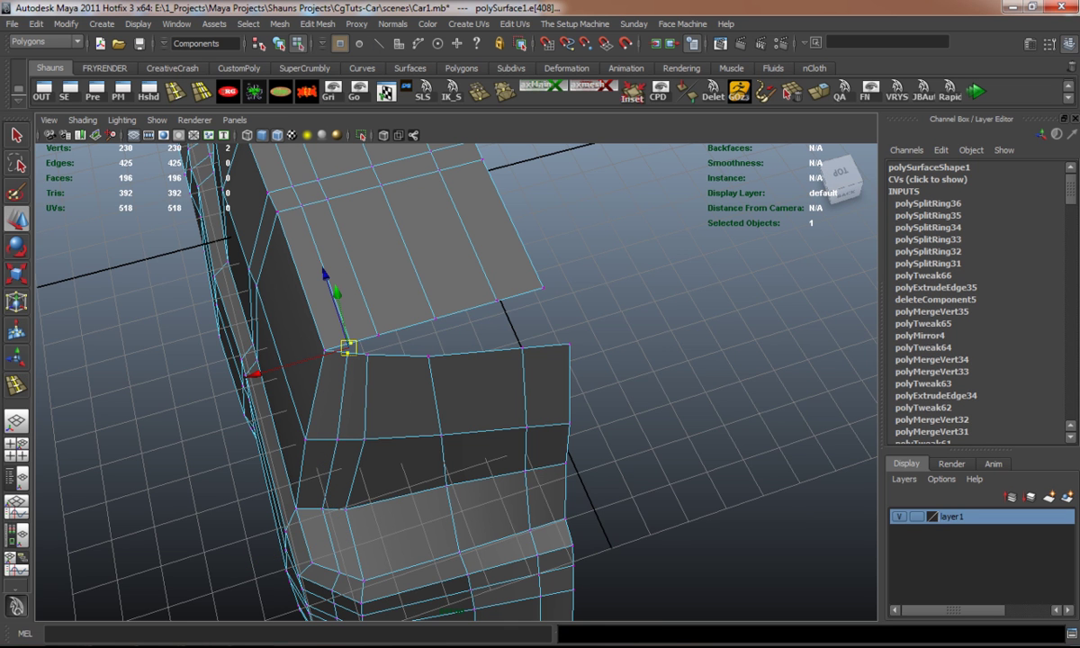
key(ctrl+m)
key(r)
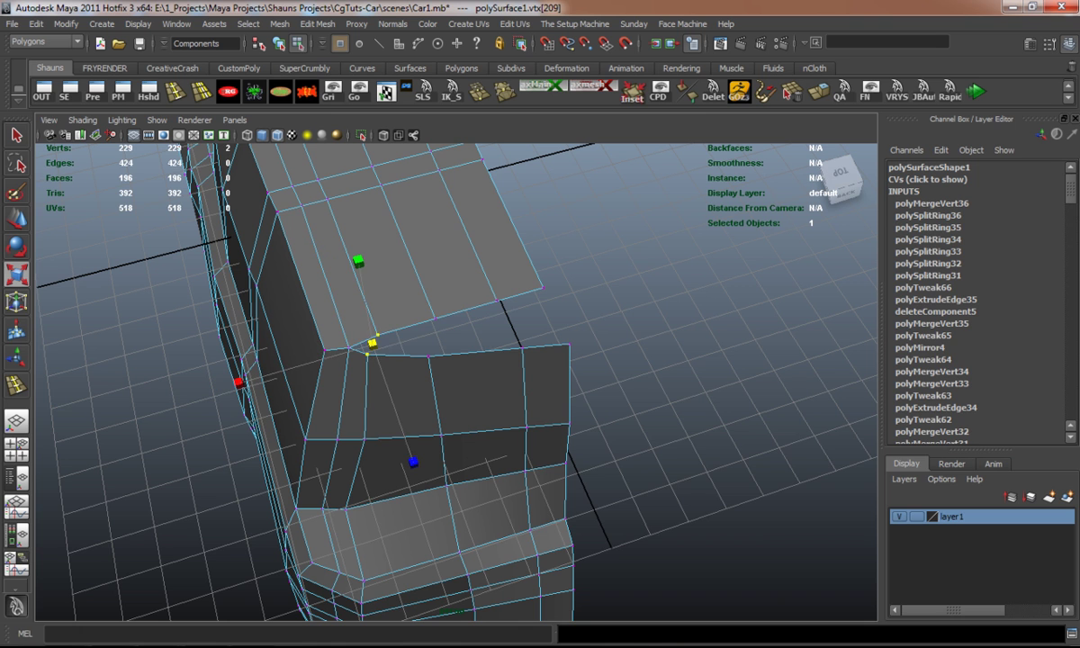
key(ctrl+m)
click(432, 336)
key(ctrl+m)
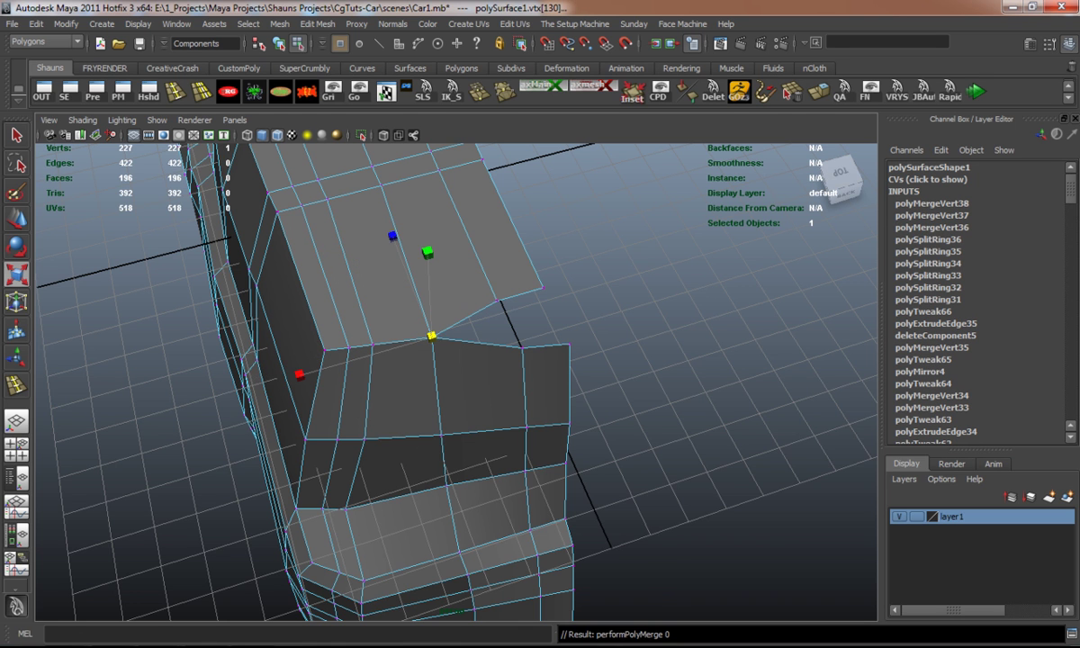
Merge the two remaining vertex pairs nearest the centreline between the roof's rear edge and the rear window.
click(497, 300)
shift+click(523, 347)
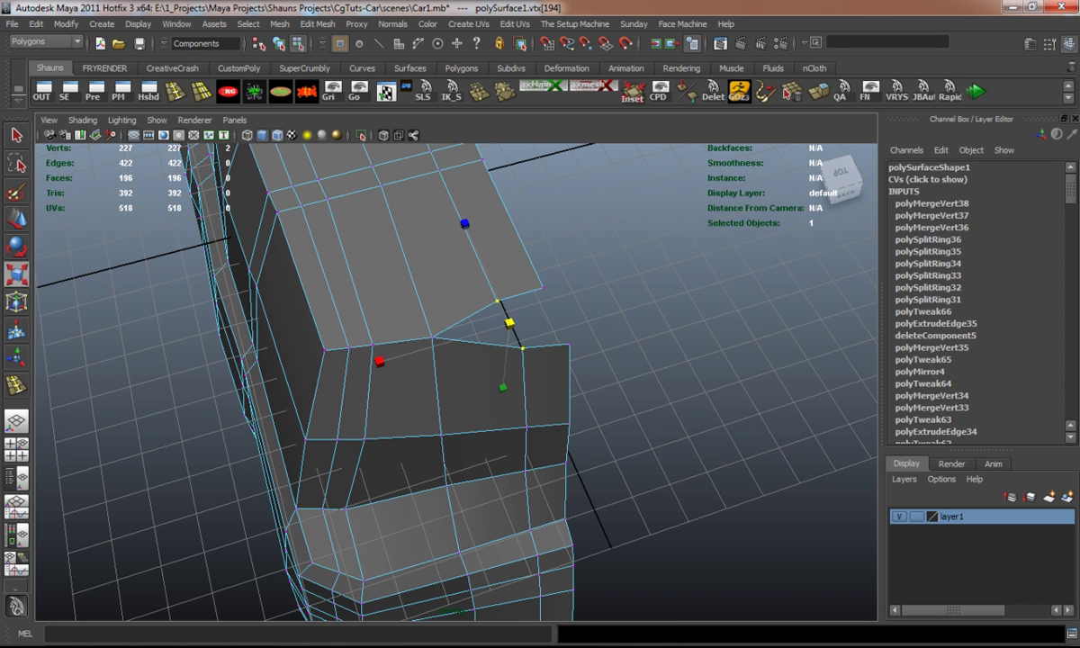
key(ctrl+m)
click(554, 313)
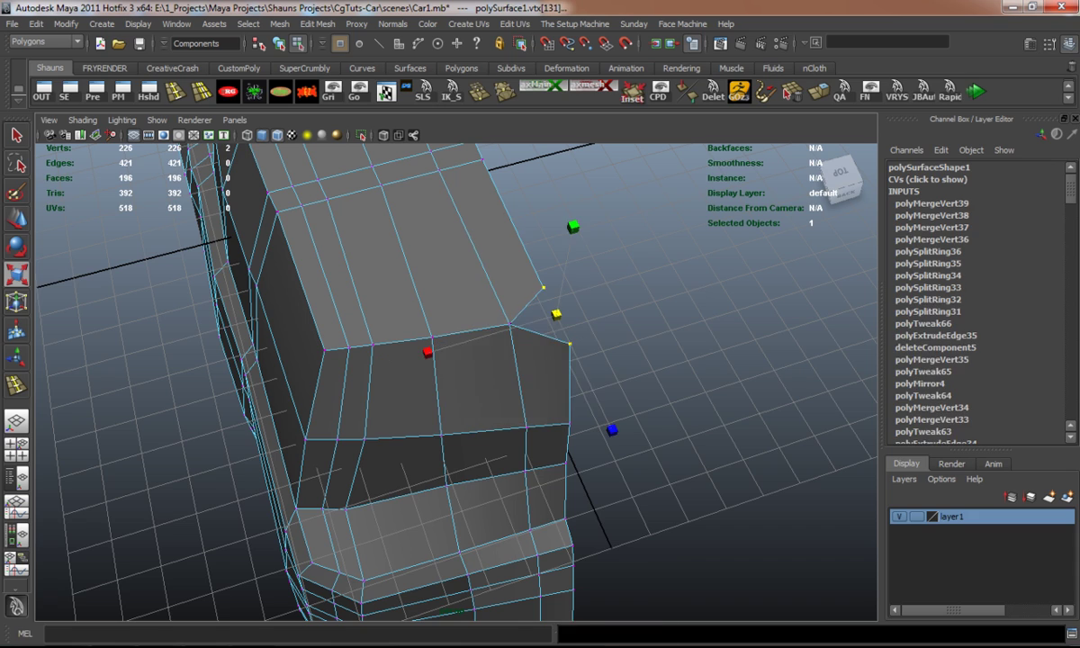
key(ctrl+m)
Merge the two vertex pairs nearest the centreline between the roof's front edge and the windscreen top.
alt+drag(450, 360, 674, 266)
key(3)
key(1)
scroll(674, 266, up, 3)
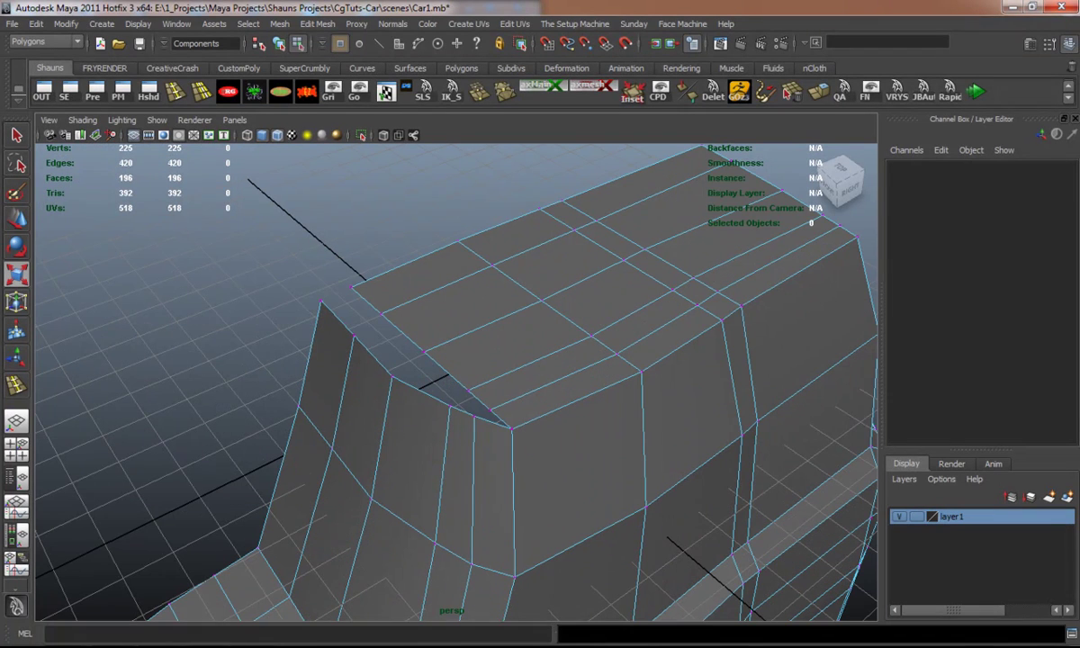
drag(294, 270, 369, 313)
key(ctrl+m)
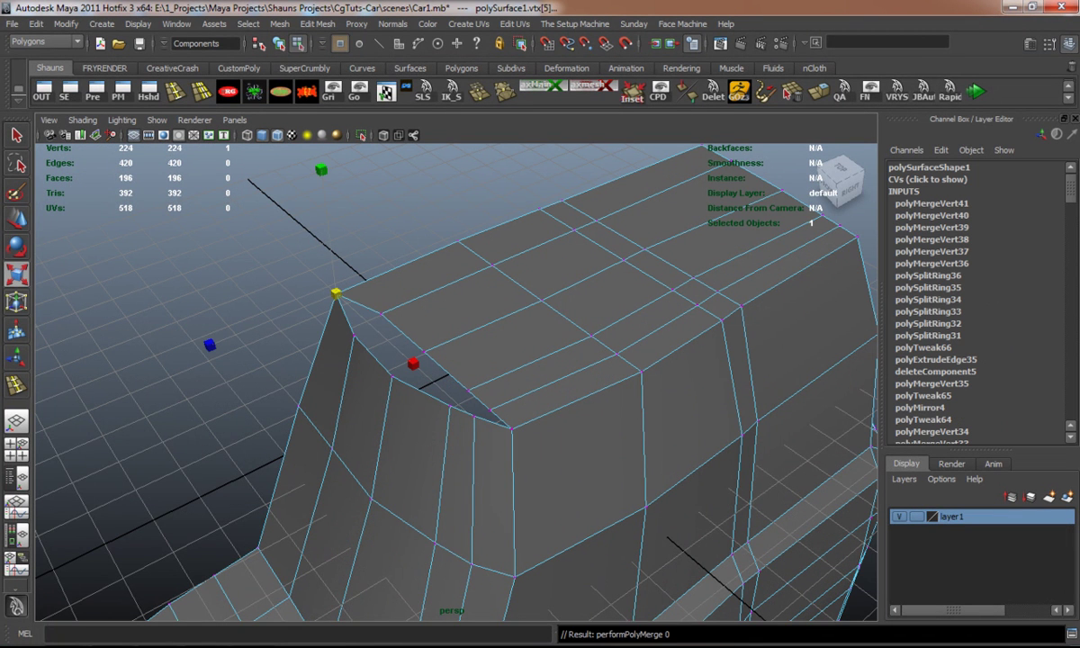
click(353, 334)
shift+click(381, 313)
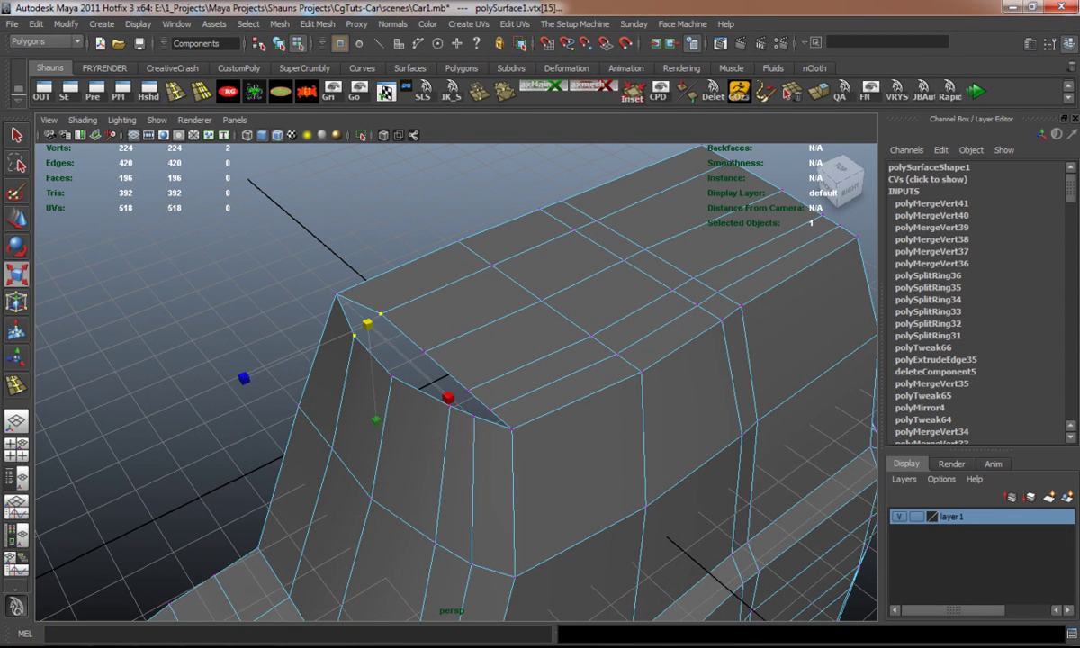
key(ctrl+m)
Merge the three remaining vertex pairs along the windscreen top to close the front roof gap.
drag(379, 339, 477, 415)
key(ctrl+m)
key(ctrl+m)
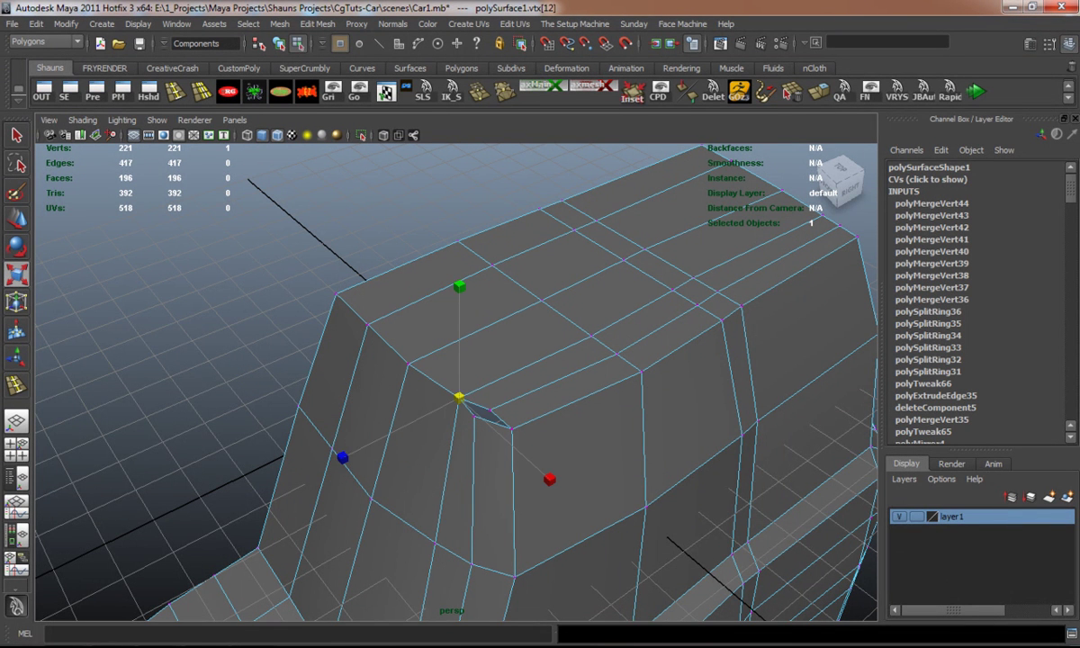
click(491, 410)
shift+click(474, 416)
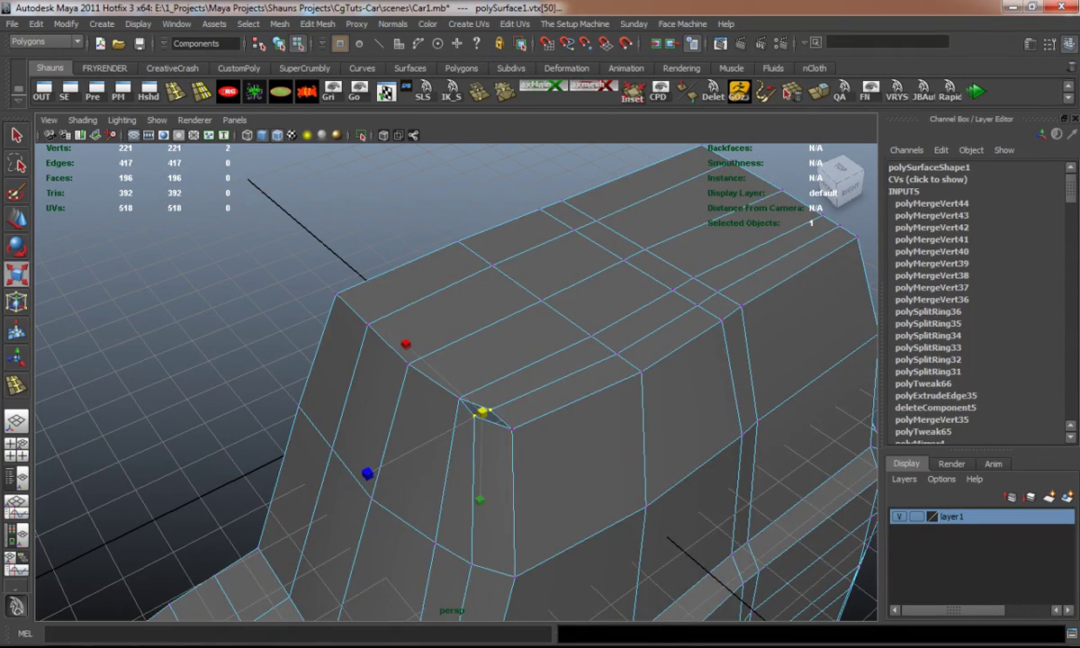
key(ctrl+m)
key(4)
key(5)
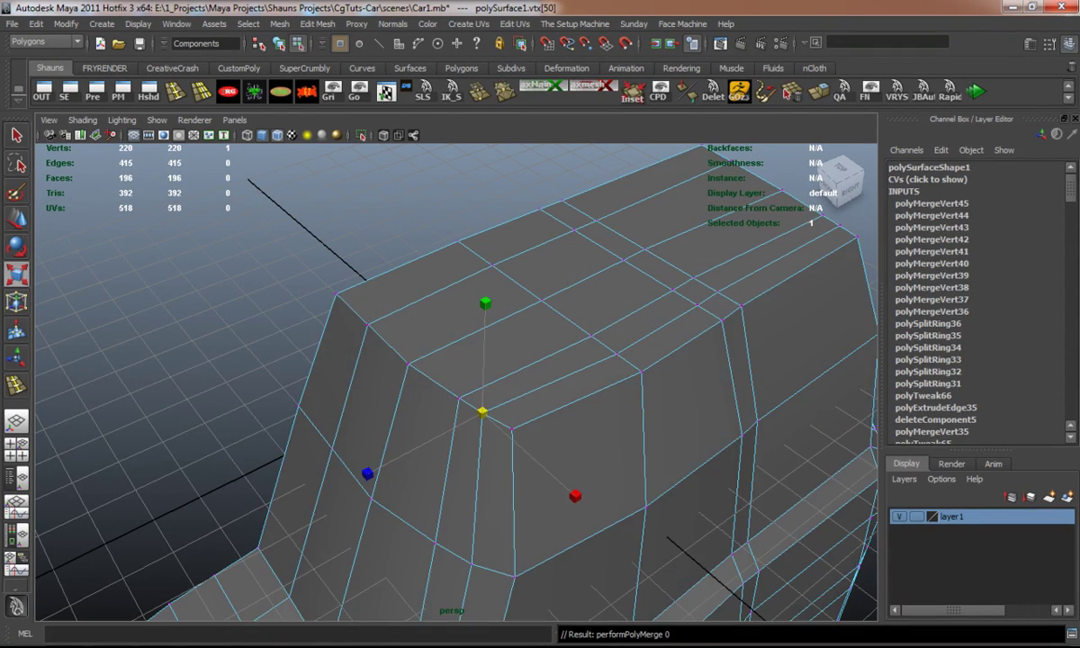
Select the roof's interior vertices and raise them in the side view to the reference roofline.
key(3)
click(180, 540)
mouse_move(450, 405)
alt+mouse_down()
mouse_move(504, 378)
mouse_move(594, 396)
mouse_move(630, 387)
mouse_move(468, 360)
mouse_move(450, 369)
alt+mouse_up()
scroll(450, 378, down, 4)
key(1)
scroll(450, 378, up, 5)
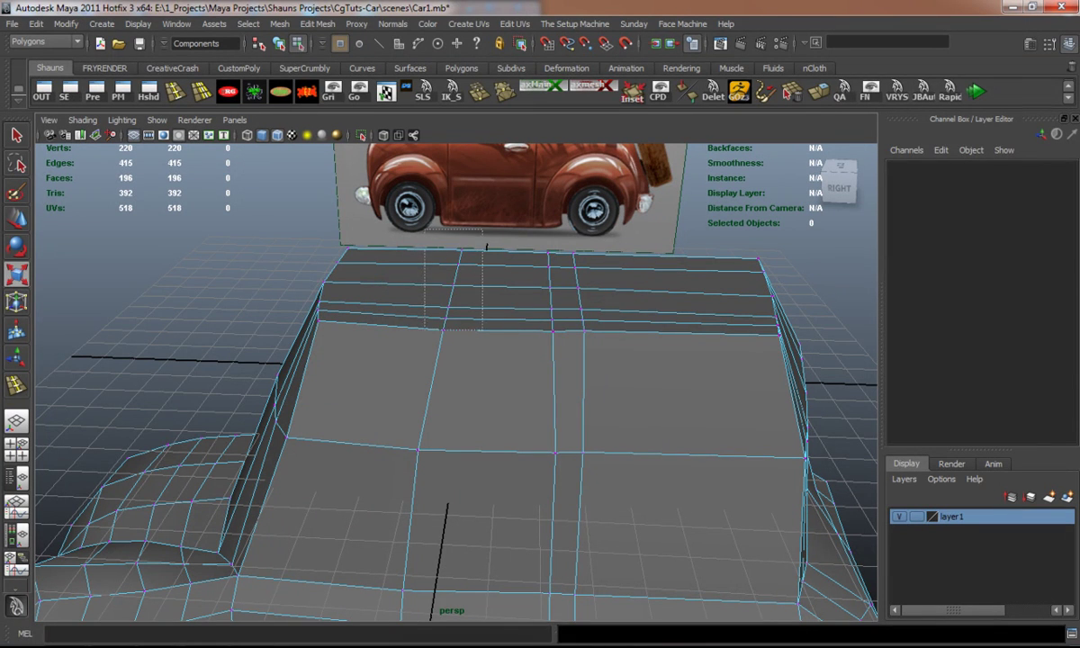
drag(425, 328, 425, 329)
drag(526, 234, 642, 324)
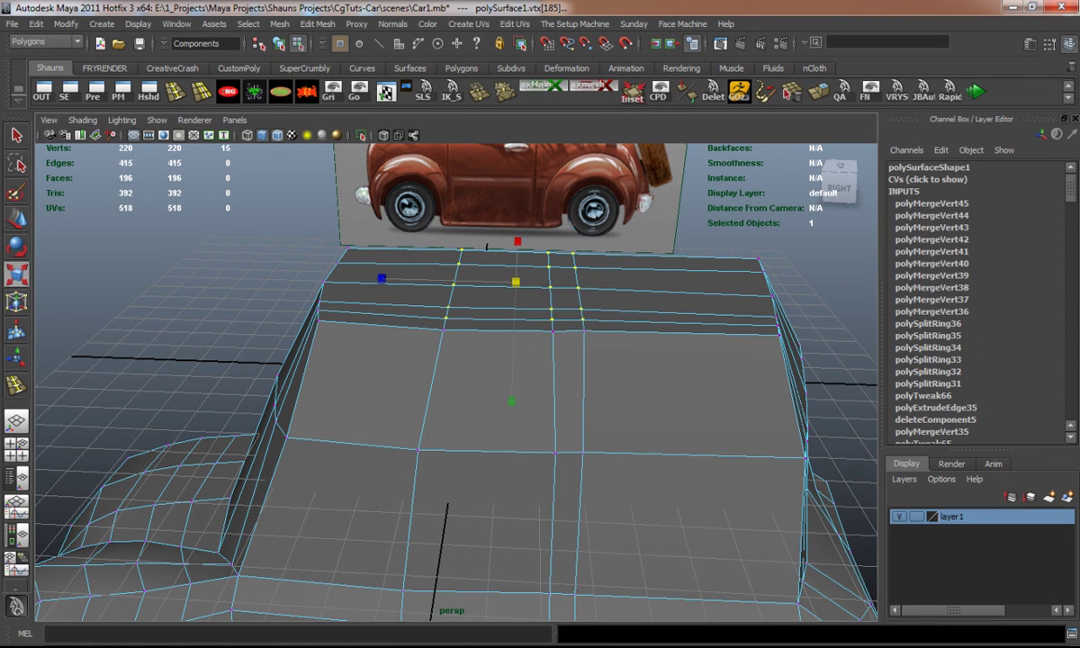
key(space)
key(space)
key(w)
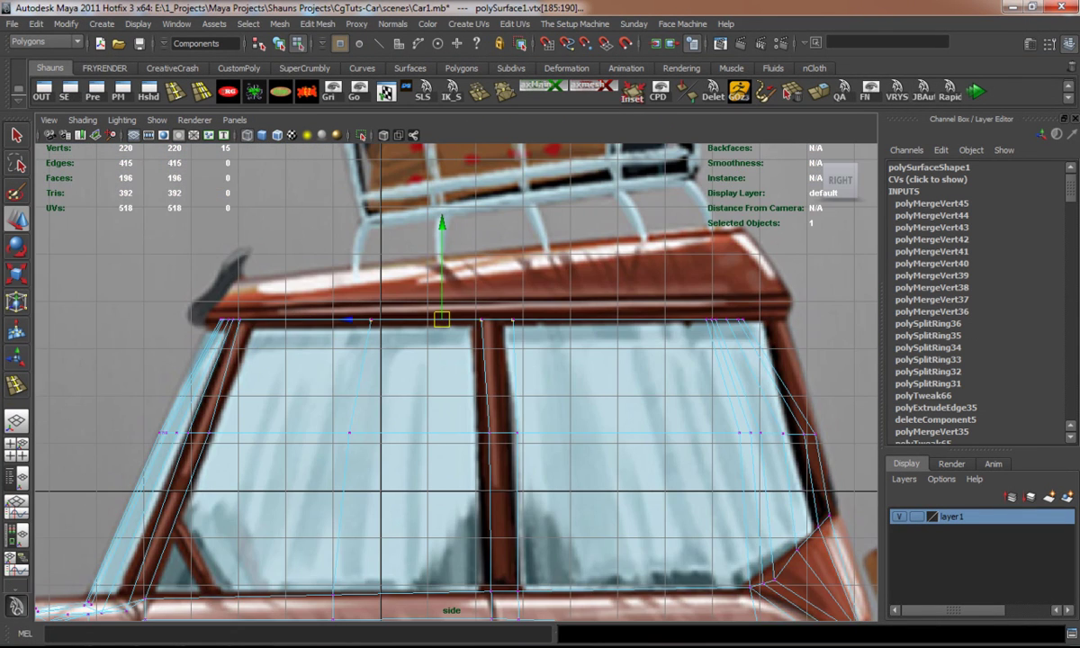
drag(442, 270, 442, 212)
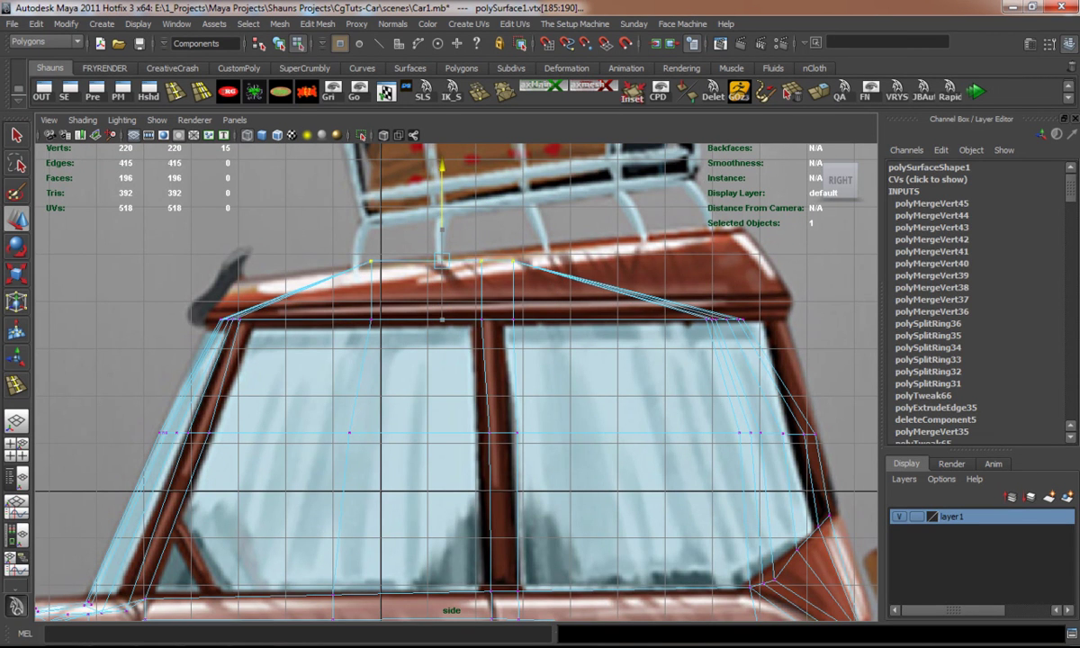
click(540, 225)
Insert an edge loop across the rear of the roof and move its roof vertices up and back toward the reference roof corner.
alt+middle_drag(450, 270, 373, 292)
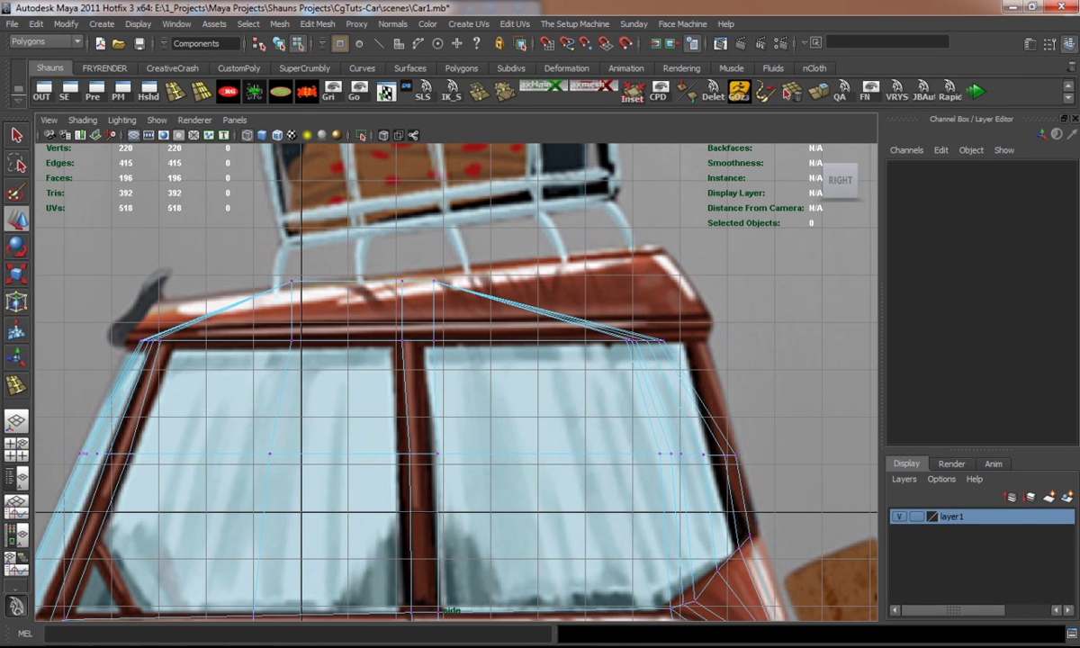
click(175, 90)
drag(501, 302, 580, 324)
right_drag(576, 324, 522, 335)
drag(585, 322, 590, 326)
drag(583, 275, 583, 207)
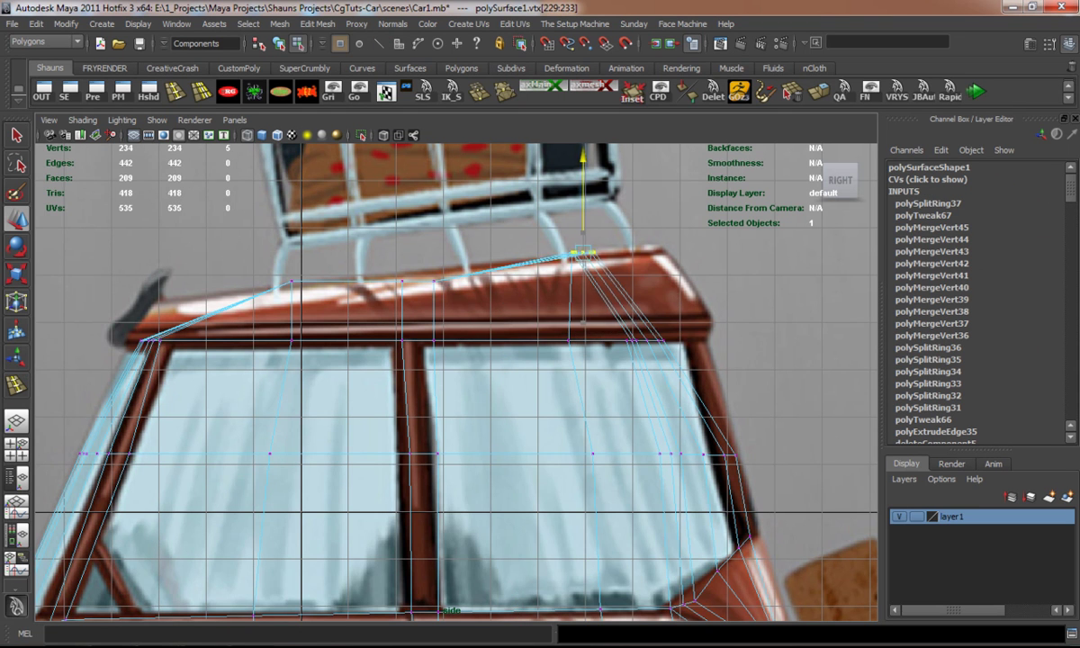
drag(583, 253, 644, 236)
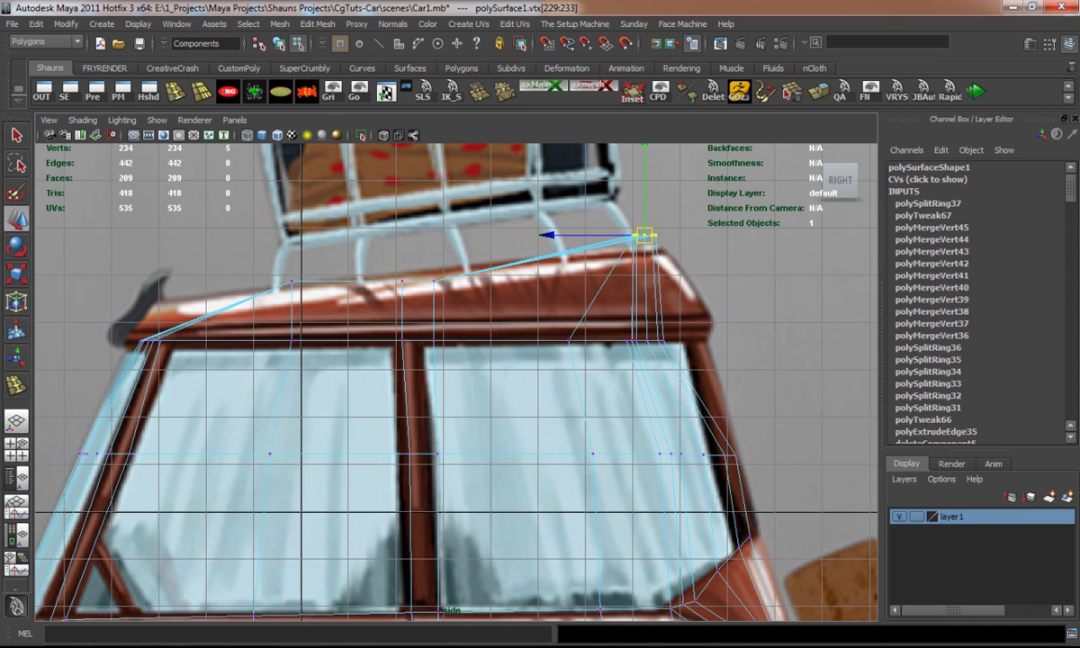
Shift the roof's rear edge vertices backward and raise the roof vertices above the door pillar to the reference roofline.
mouse_move(675, 354)
mouse_down()
mouse_move(656, 339)
mouse_move(672, 339)
mouse_up()
click(630, 405)
scroll(558, 315, up, 3)
drag(527, 250, 601, 278)
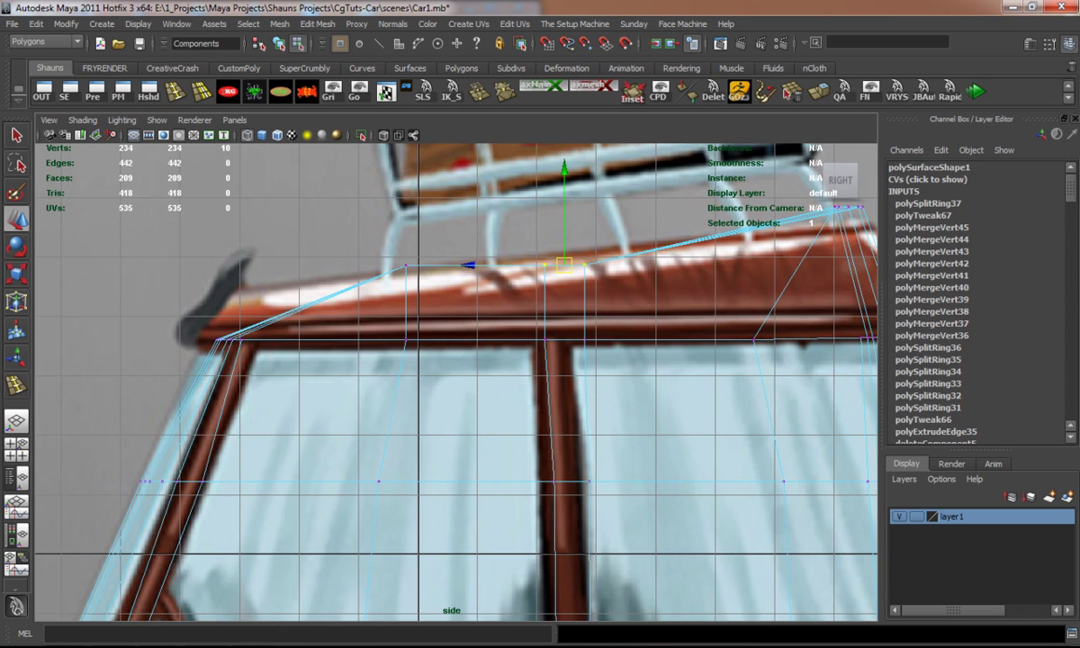
drag(563, 216, 563, 200)
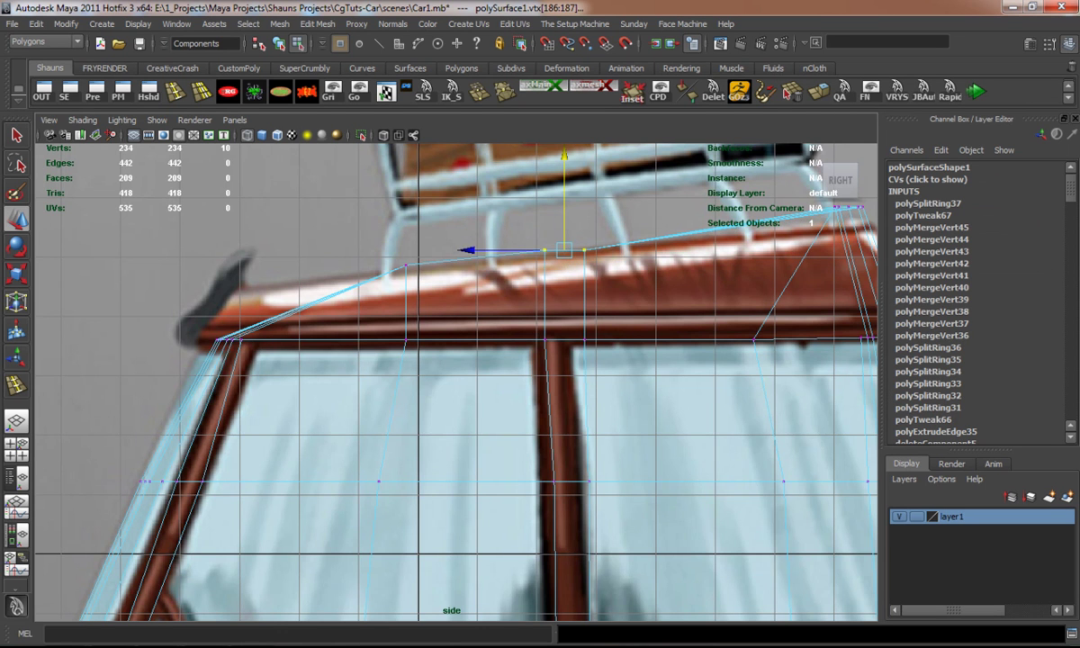
Move the new loop's vertex above the rear side window backward and lower the rear roof vertices to the reference.
alt+middle_drag(563, 270, 359, 308)
click(550, 374)
drag(550, 374, 616, 376)
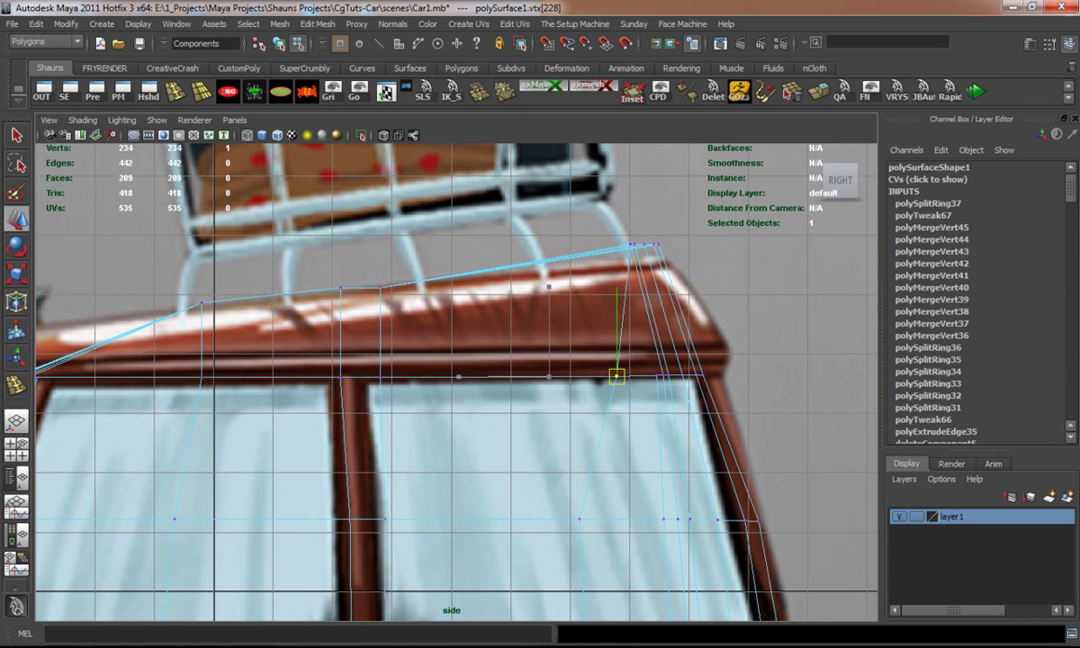
drag(623, 231, 668, 255)
drag(645, 207, 644, 223)
click(504, 207)
Insert an edge loop across the front of the roof and move its roof vertices forward and up to the reference roofline.
alt+middle_drag(505, 207, 731, 213)
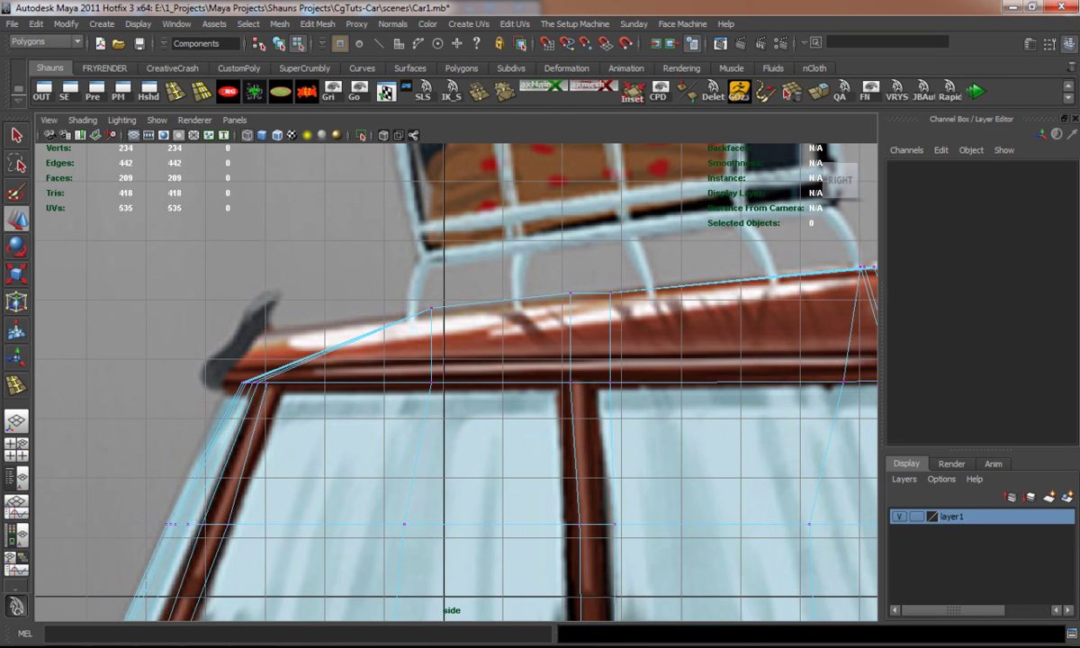
click(175, 90)
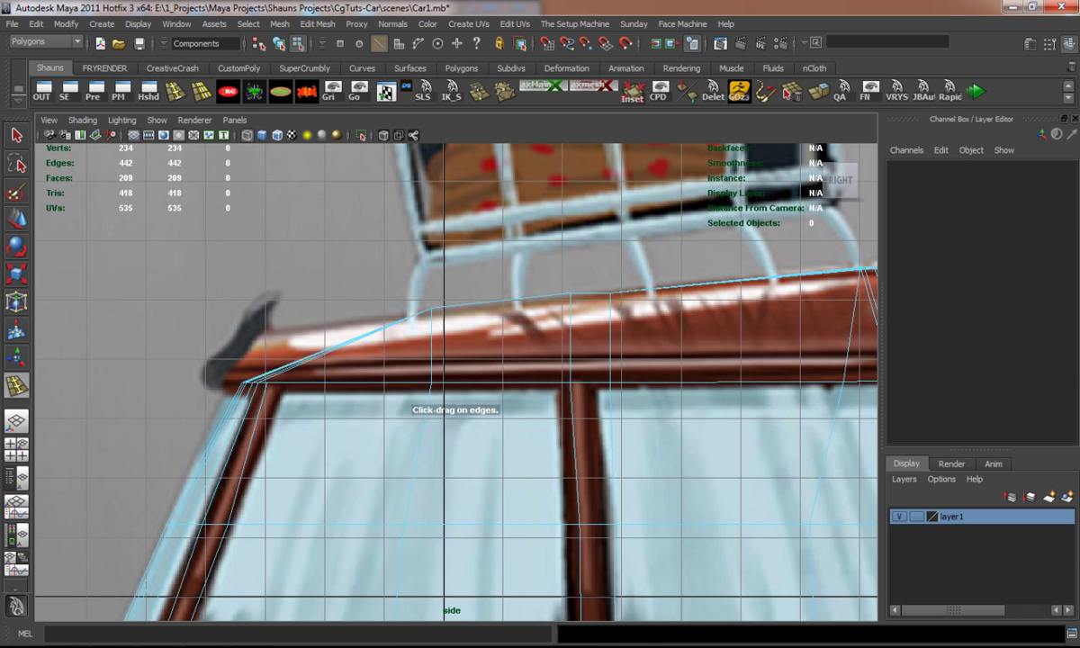
click(304, 357)
right_click(308, 359)
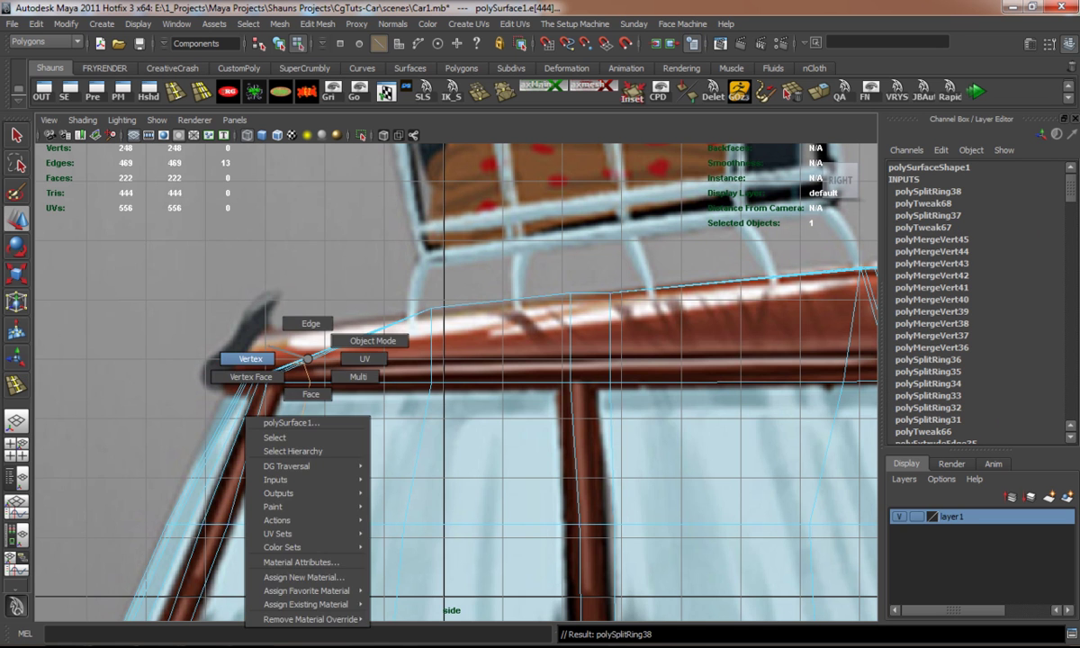
click(250, 358)
drag(239, 346, 263, 332)
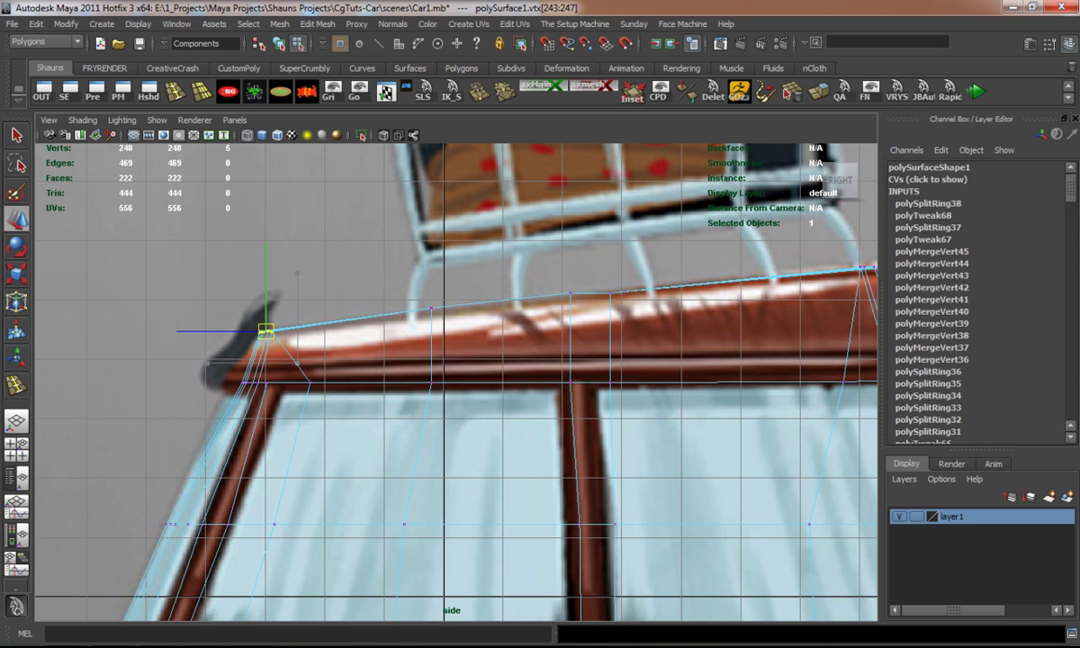
Preview the body with smoothing and examine the roof shape in the side and perspective views.
key(1)
scroll(217, 347, down, 5)
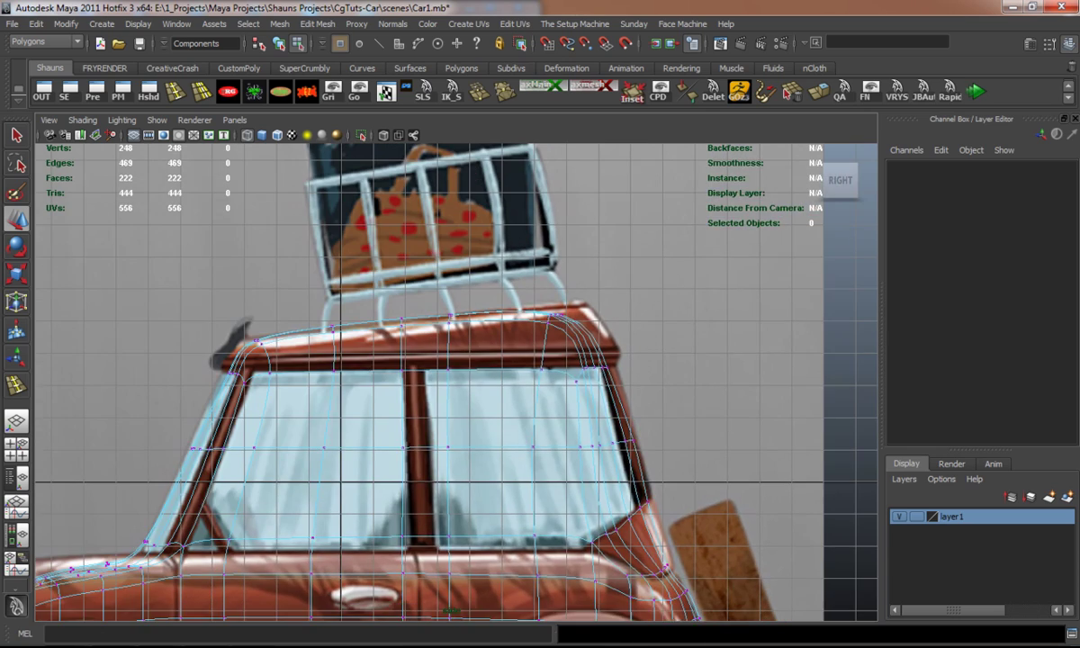
key(space)
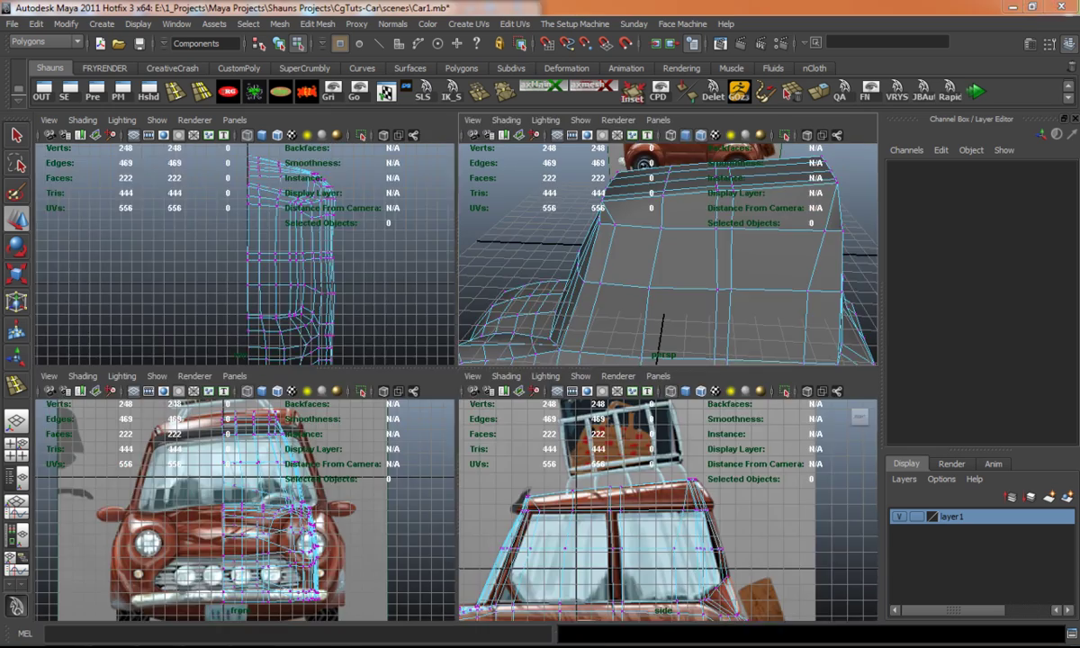
key(space)
alt+drag(451, 378, 721, 378)
key(1)
scroll(478, 378, down, 5)
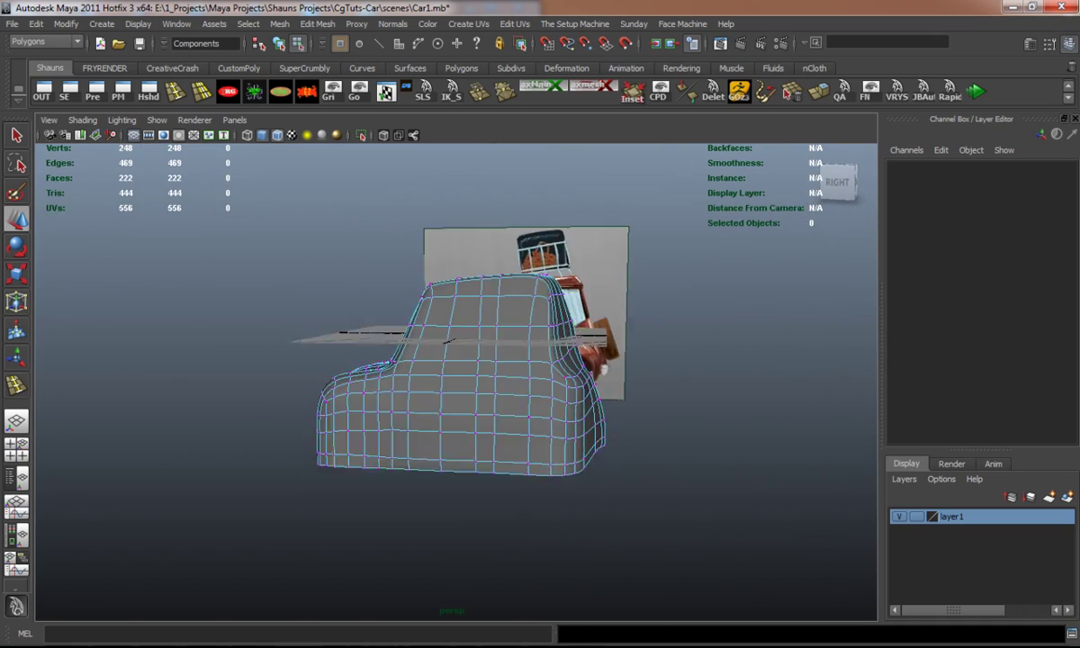
alt+drag(450, 378, 648, 378)
key(3)
scroll(468, 379, up, 3)
alt+drag(450, 378, 369, 333)
key(1)
scroll(468, 378, up, 3)
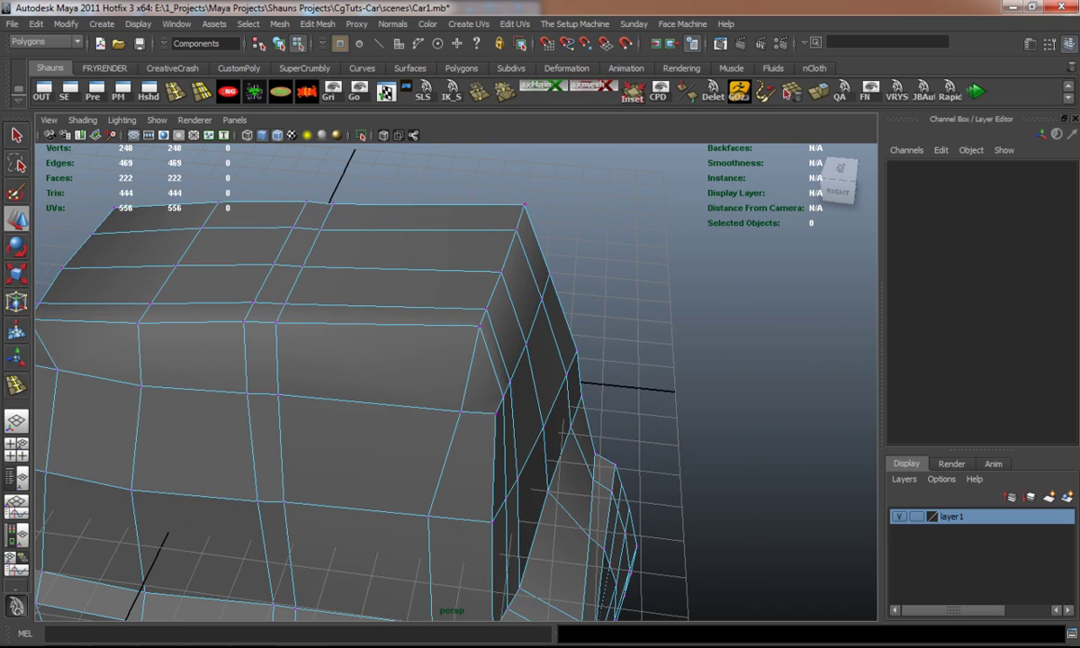
Preview the body with smoothing and examine the roof's rear corner from the side and from above.
click(479, 325)
alt+drag(369, 333, 315, 338)
click(270, 451)
alt+drag(270, 451, 236, 450)
click(392, 385)
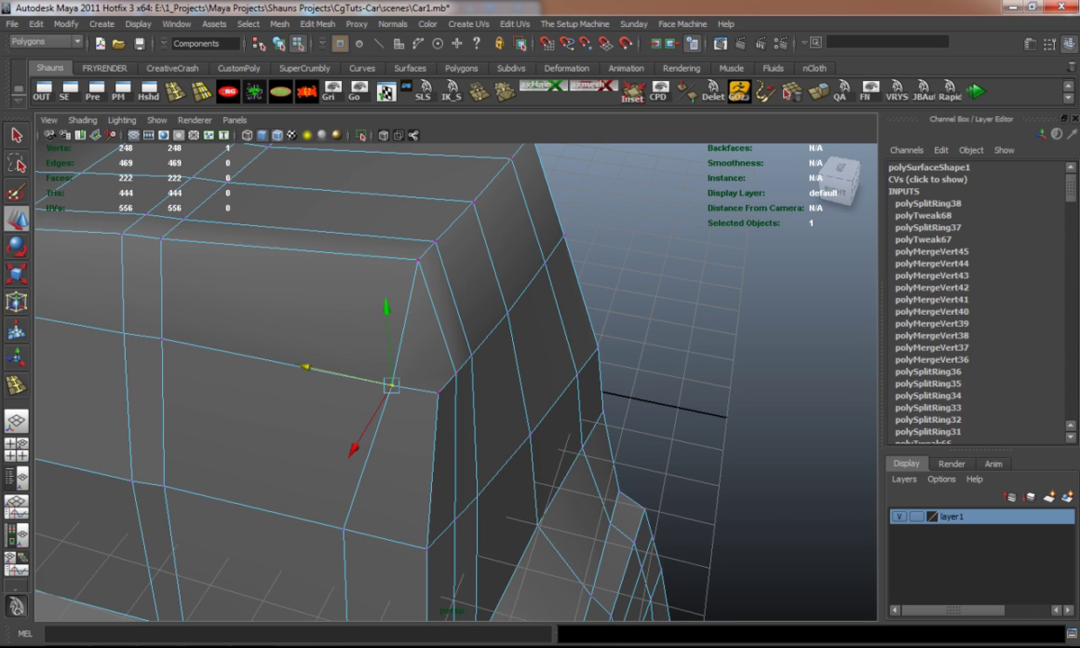
key(3)
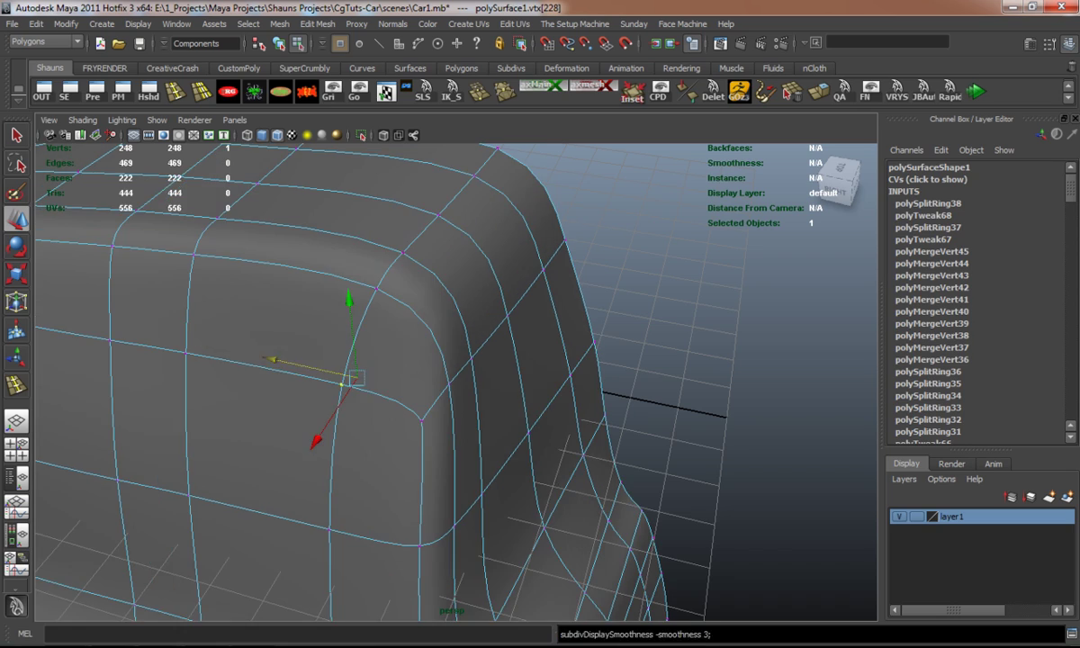
click(450, 405)
alt+drag(450, 405, 342, 477)
key(1)
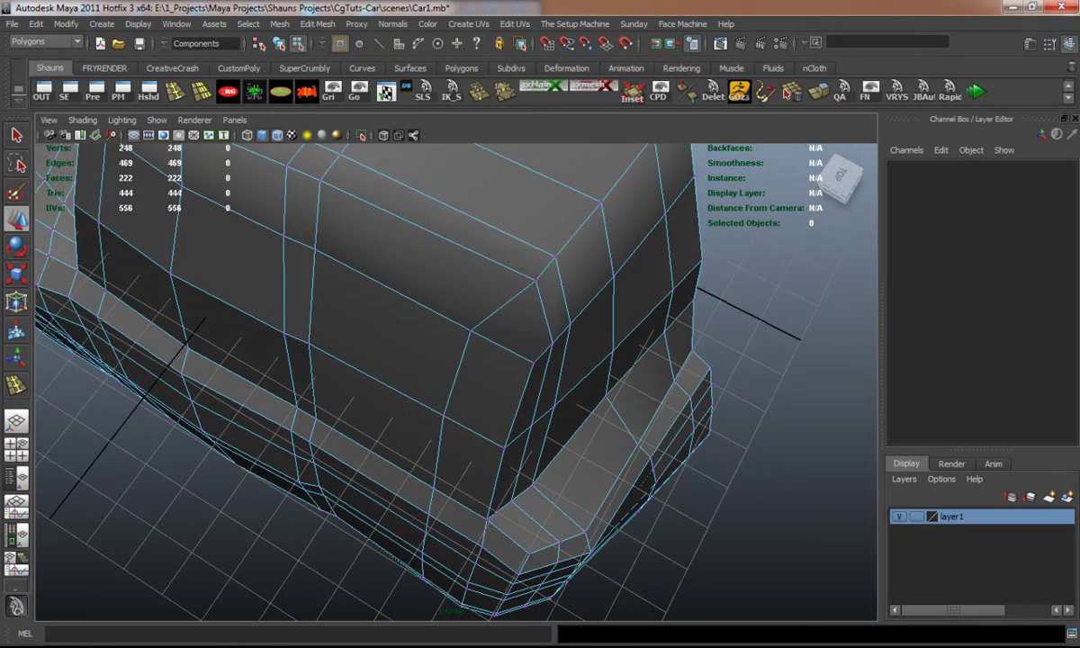
Shift the two upper vertices of the rear pillar's corner edge forward to round the corner, and check the smoothed body.
click(482, 284)
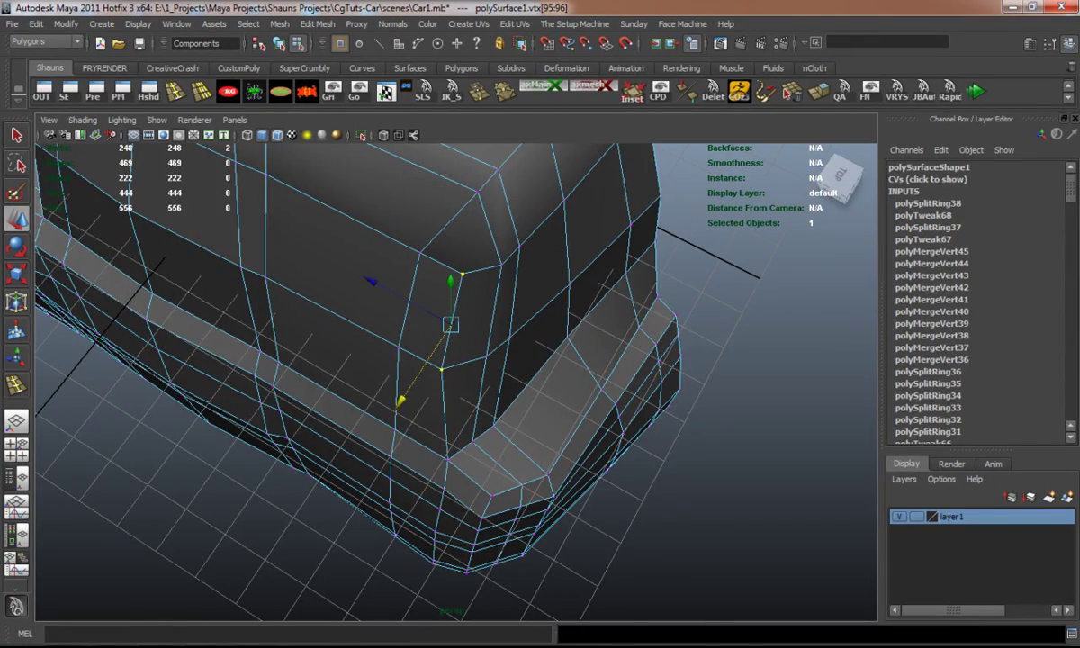
key(3)
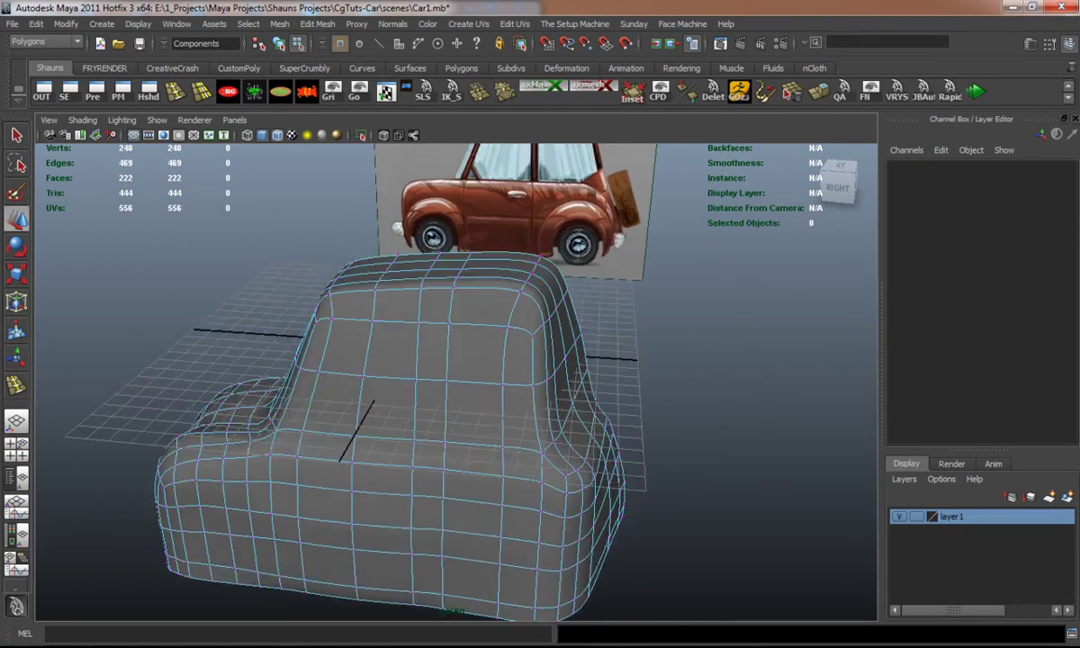
key(1)
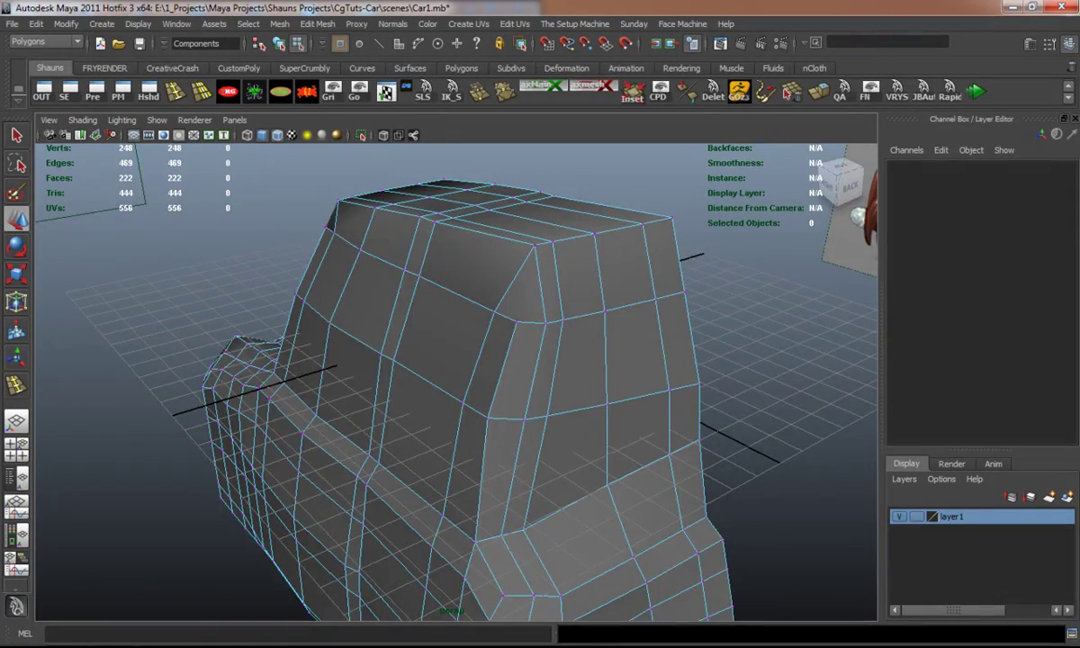
alt+drag(423, 270, 378, 342)
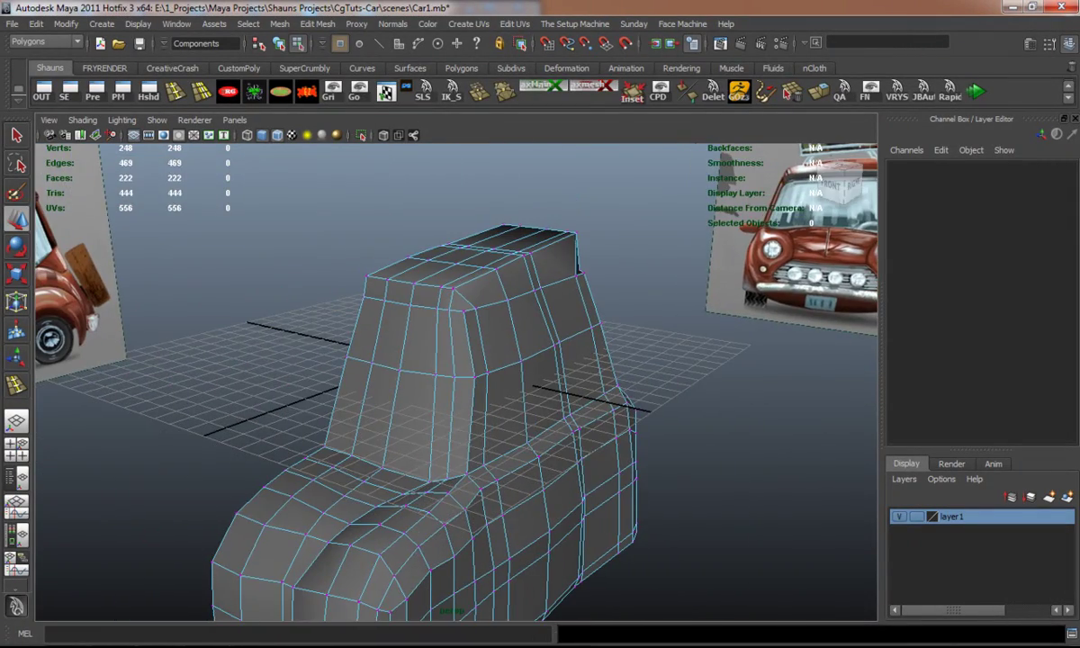
Try to insert a lengthwise edge loop through the roof side in the side view.
alt+drag(459, 410, 558, 423)
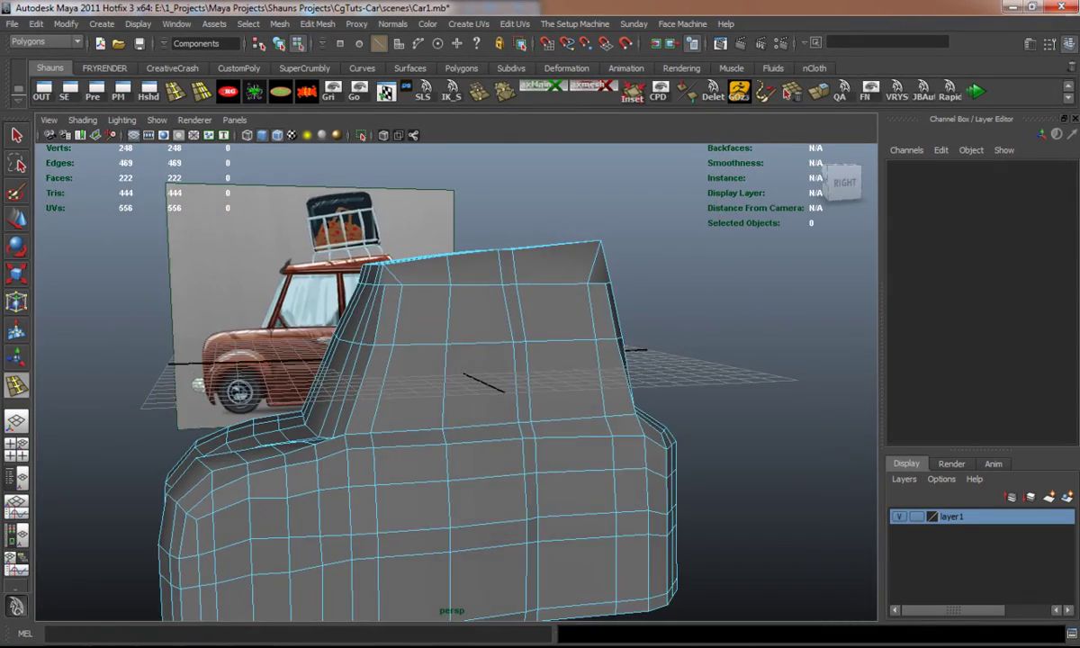
key(space)
key(space)
scroll(657, 517, up, 2)
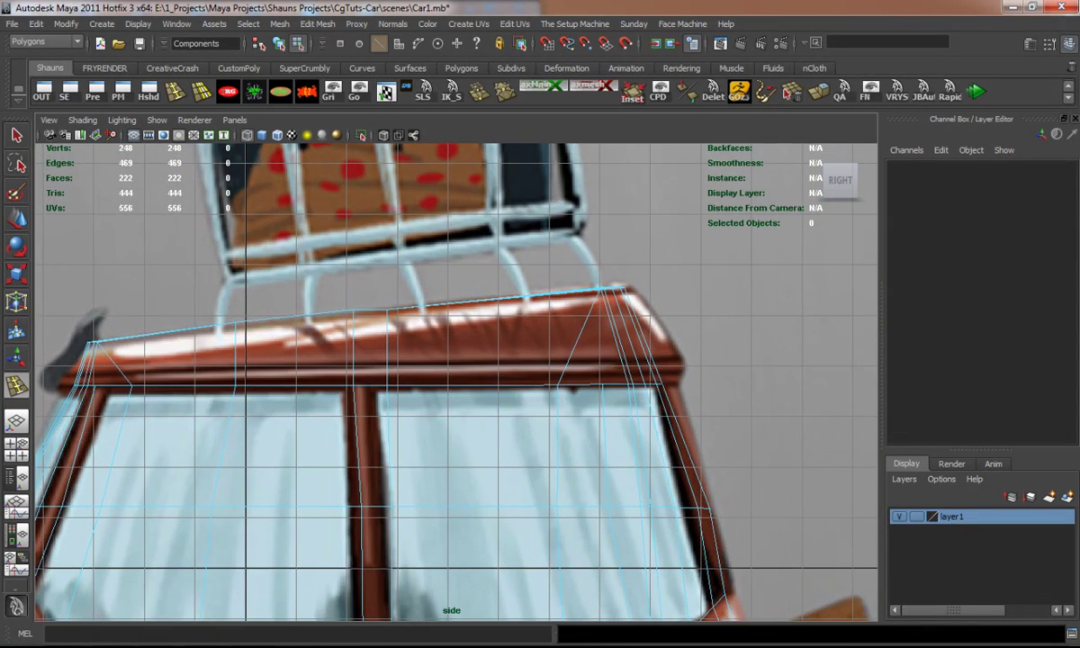
click(387, 343)
key(space)
key(space)
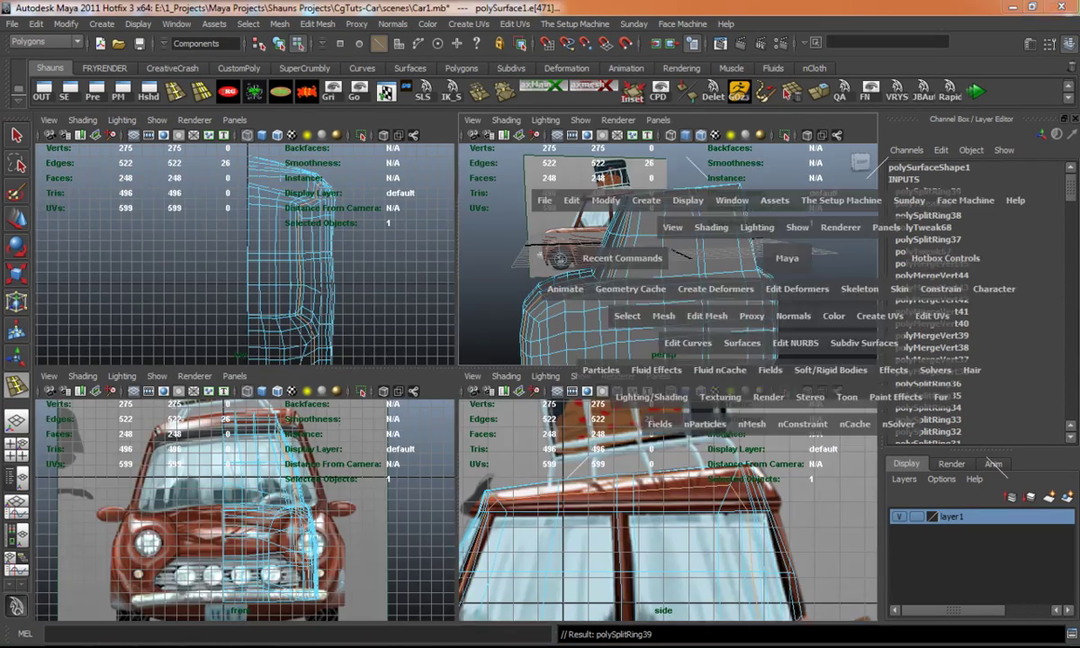
key(z)
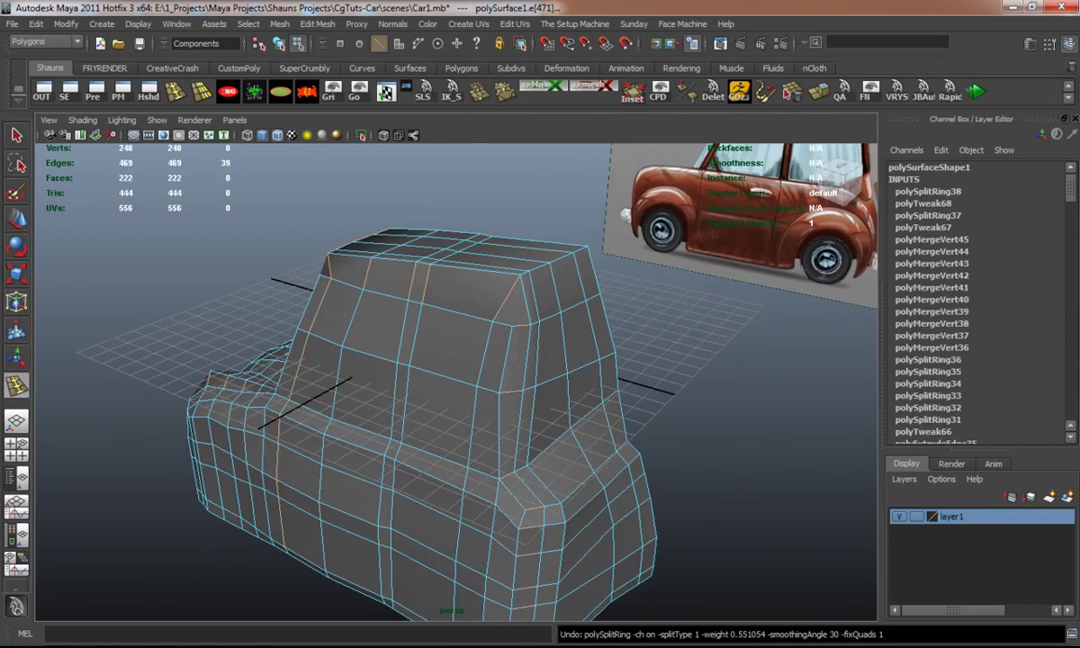
Examine the edge flow around the roof's front corner, with and without smoothing.
key(w)
alt+drag(450, 360, 360, 351)
scroll(432, 297, up, 3)
right_drag(441, 299, 381, 304)
click(424, 294)
key(F10)
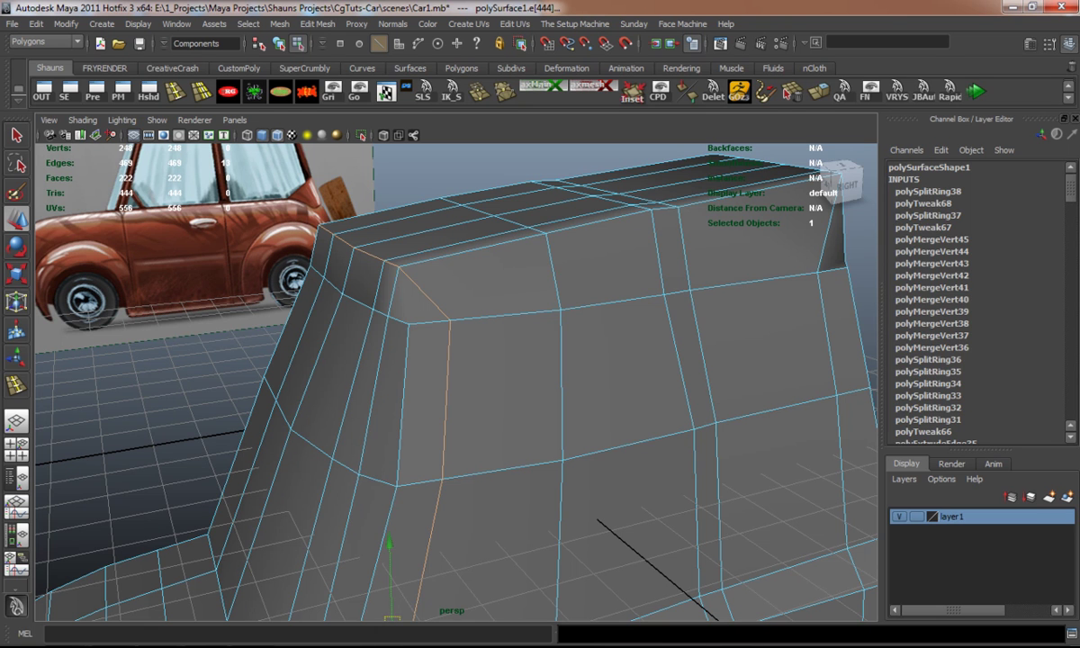
key(Escape)
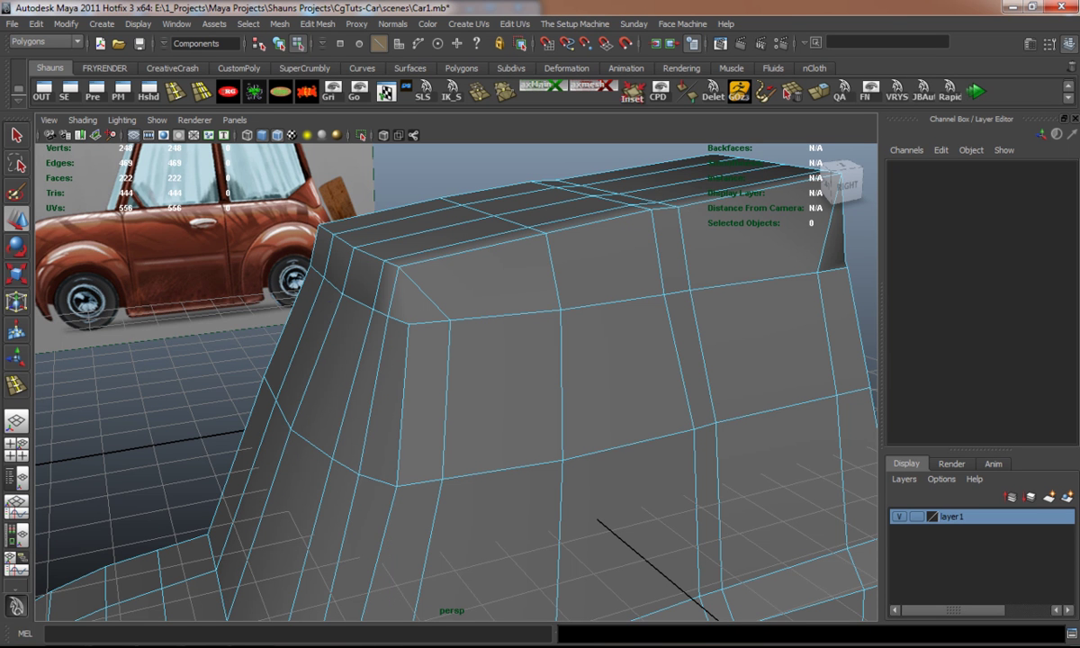
click(424, 294)
alt+drag(450, 378, 414, 342)
click(433, 365)
key(3)
key(1)
right_drag(445, 273, 386, 273)
click(431, 271)
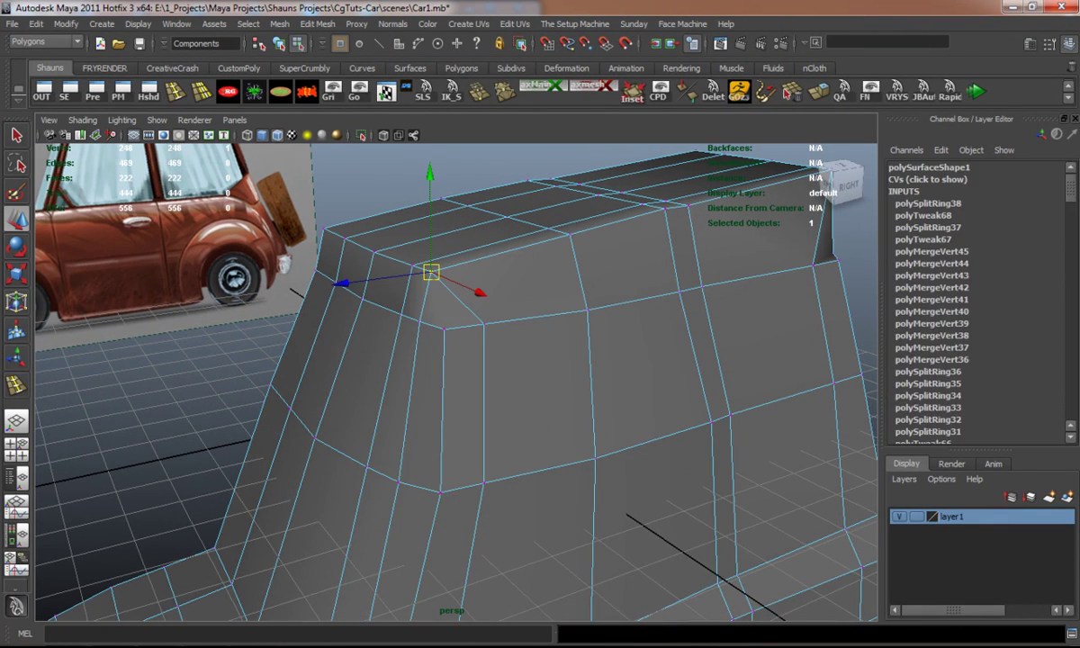
click(360, 280)
drag(360, 279, 423, 293)
click(345, 297)
right_drag(388, 297, 387, 261)
click(425, 310)
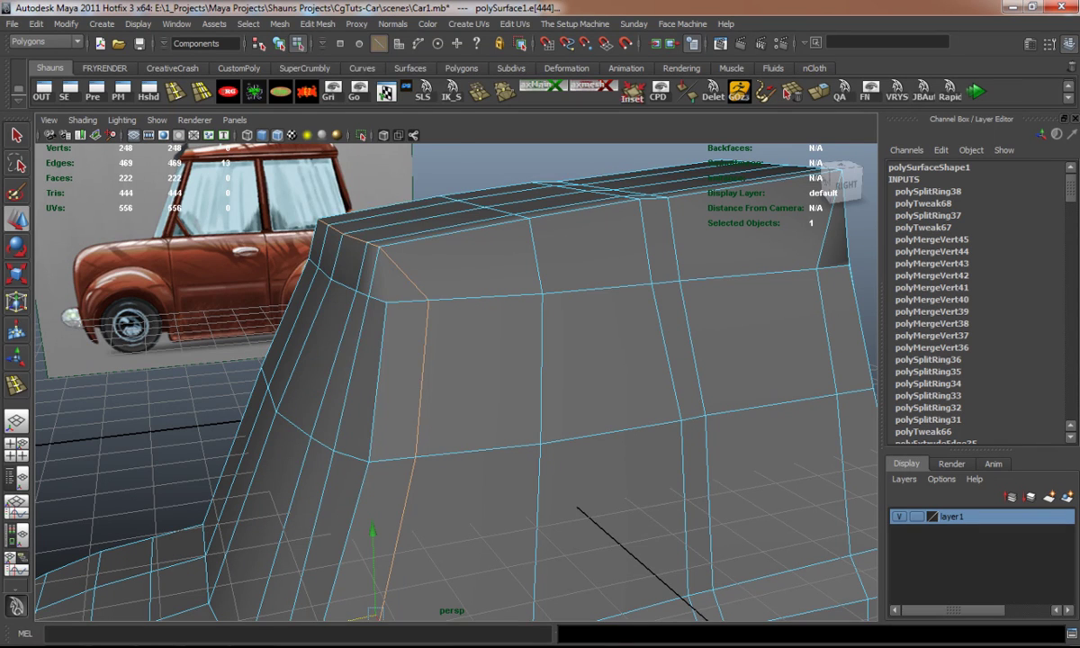
click(318, 23)
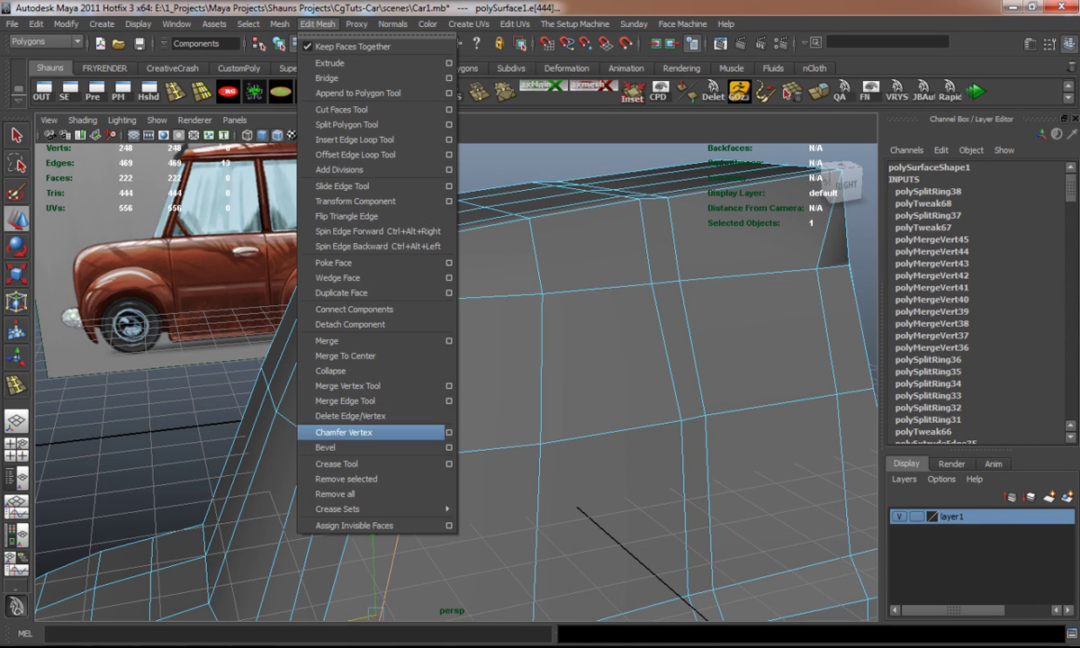
click(338, 345)
alt+drag(450, 360, 327, 381)
click(405, 416)
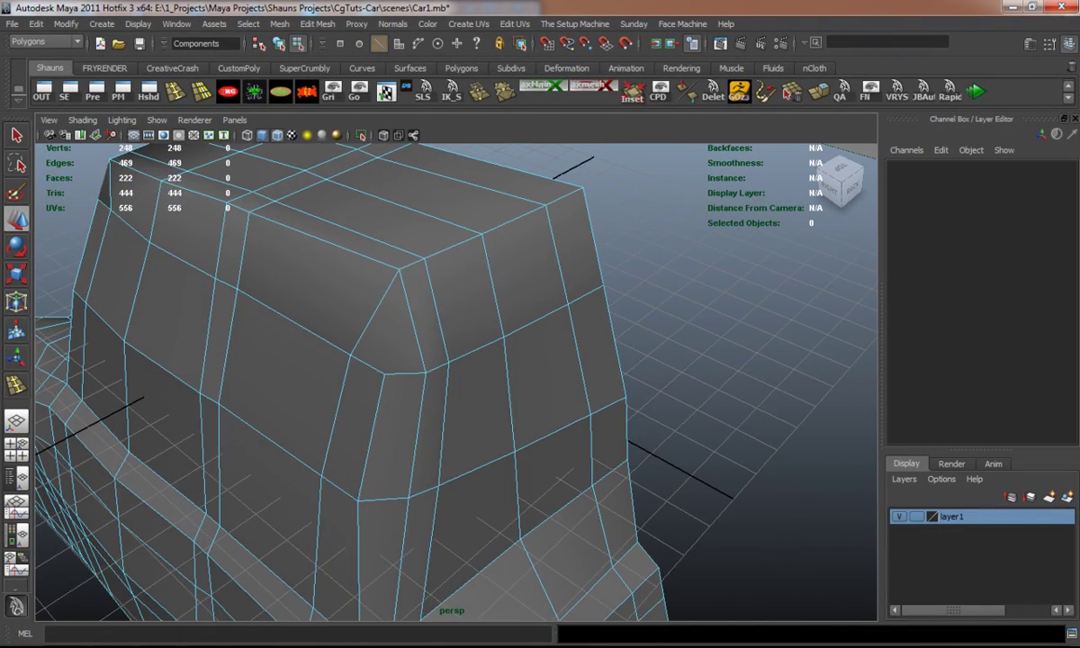
Try to cut the faces at the roof's rear corner with the Split Polygon Tool.
click(462, 68)
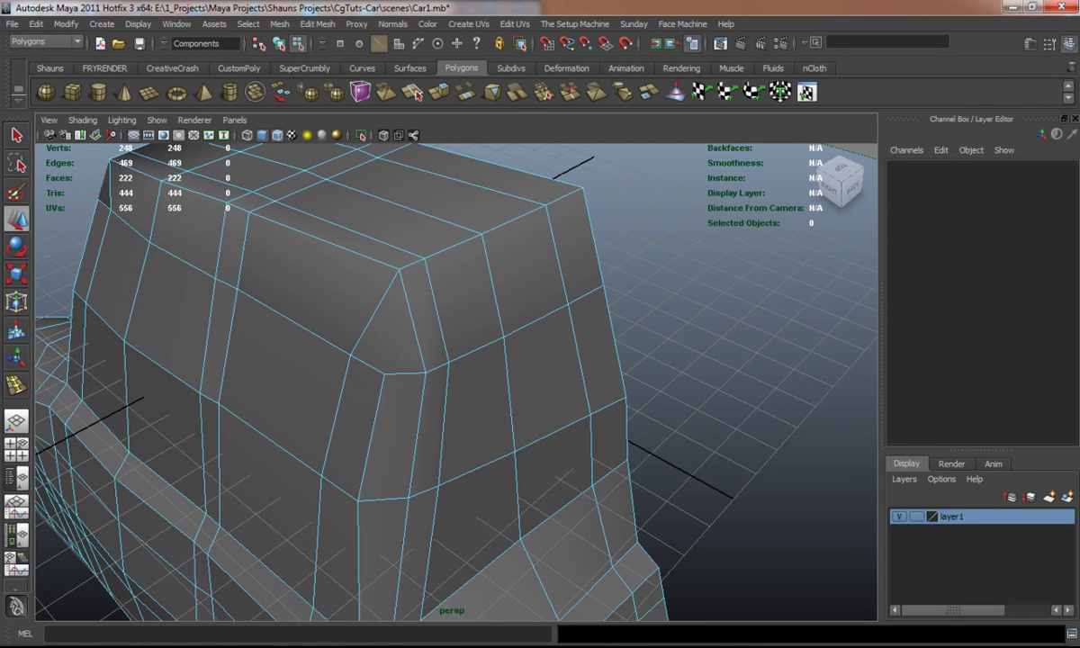
key(F8)
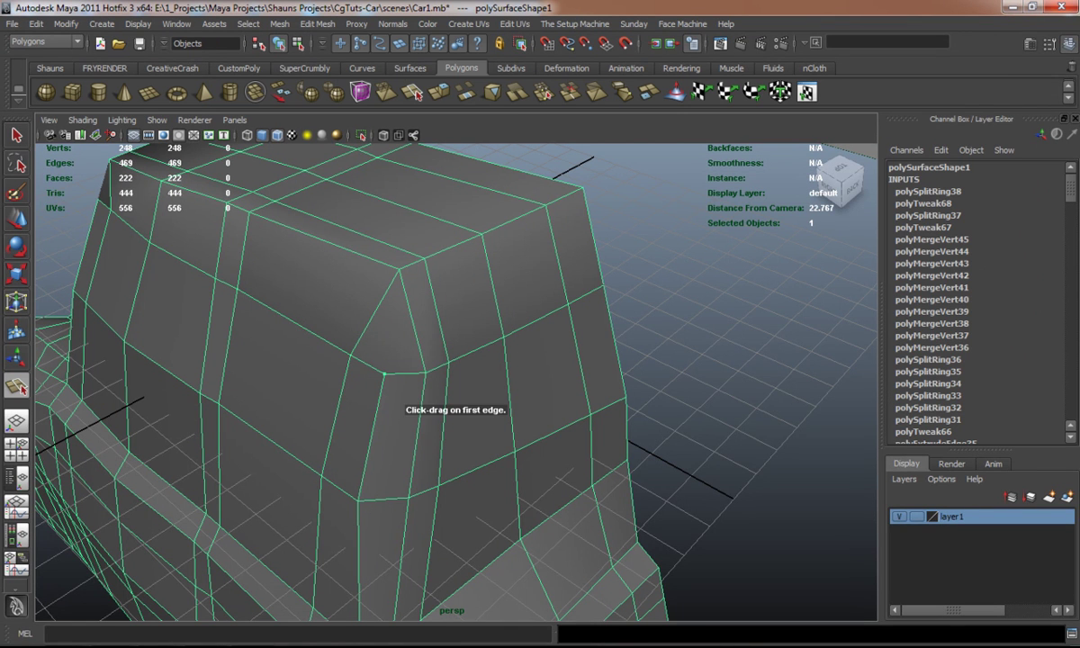
click(411, 314)
key(ctrl+z)
key(ctrl+z)
key(ctrl+z)
key(ctrl+z)
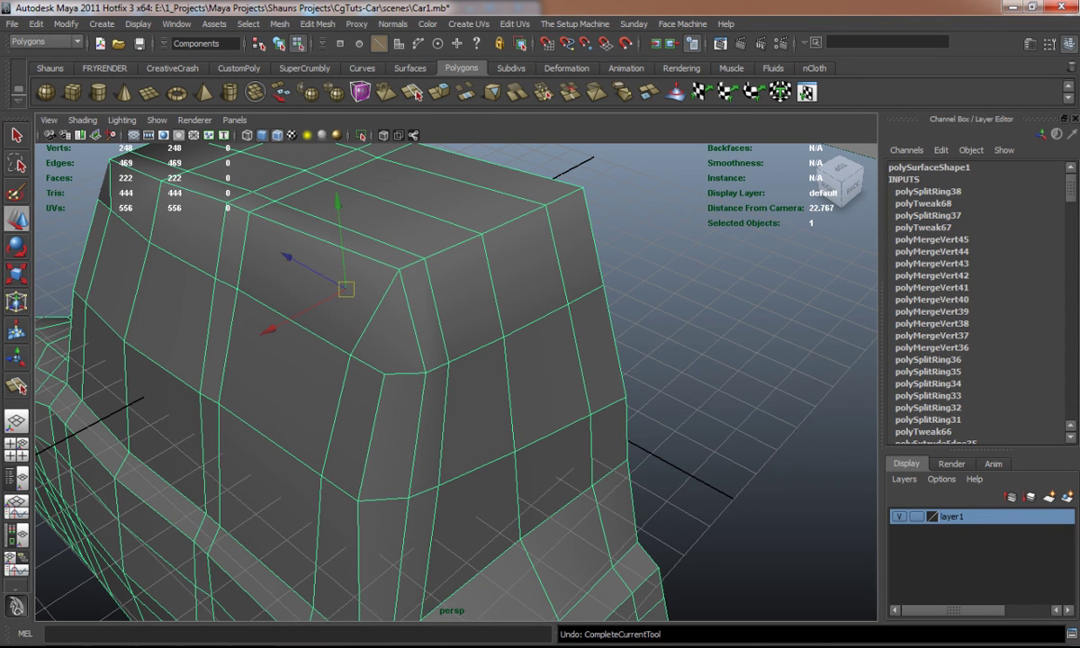
Compare the smoothed and unsmoothed roof with the reference roofline in the side view.
click(757, 378)
key(3)
alt+drag(540, 378, 378, 360)
key(space)
key(space)
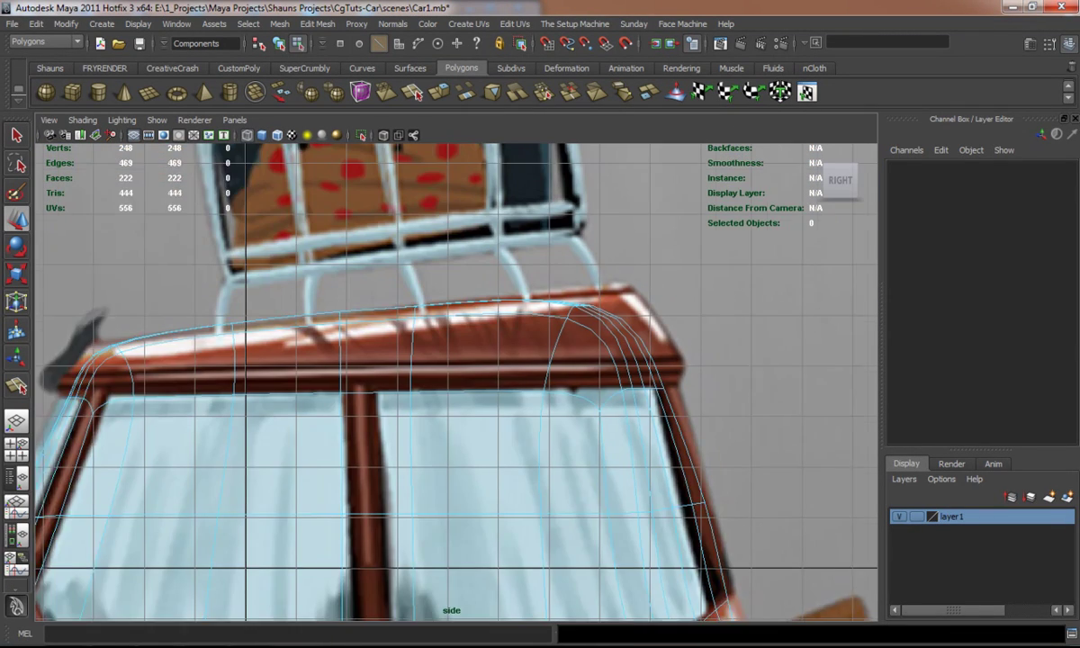
key(1)
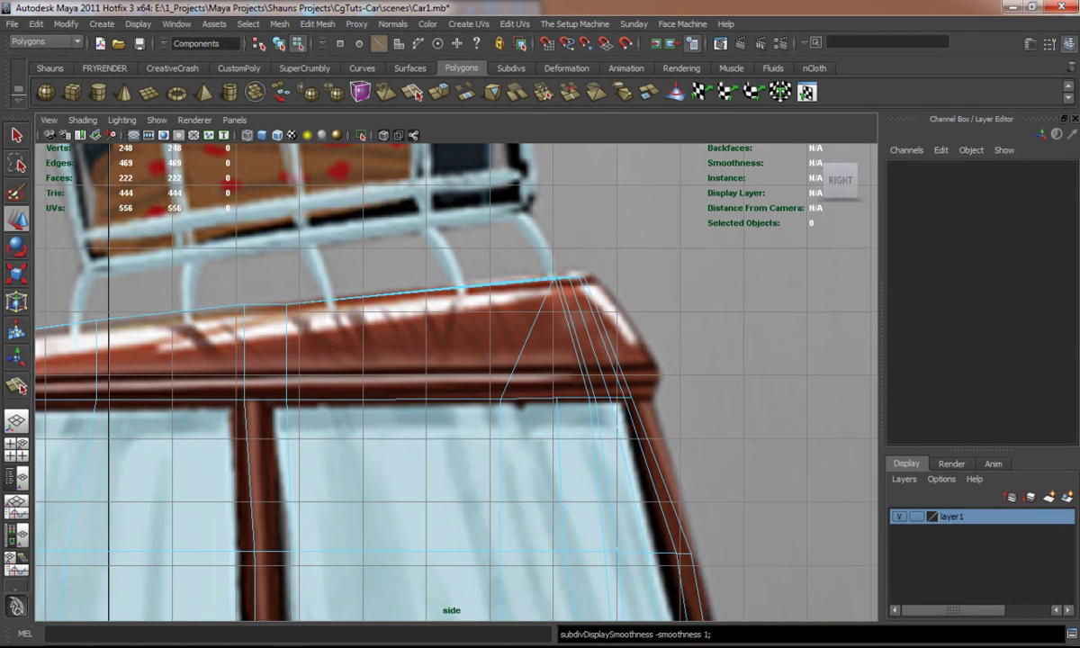
alt+middle_drag(450, 378, 576, 328)
alt+middle_drag(450, 378, 576, 371)
alt+middle_drag(450, 379, 284, 390)
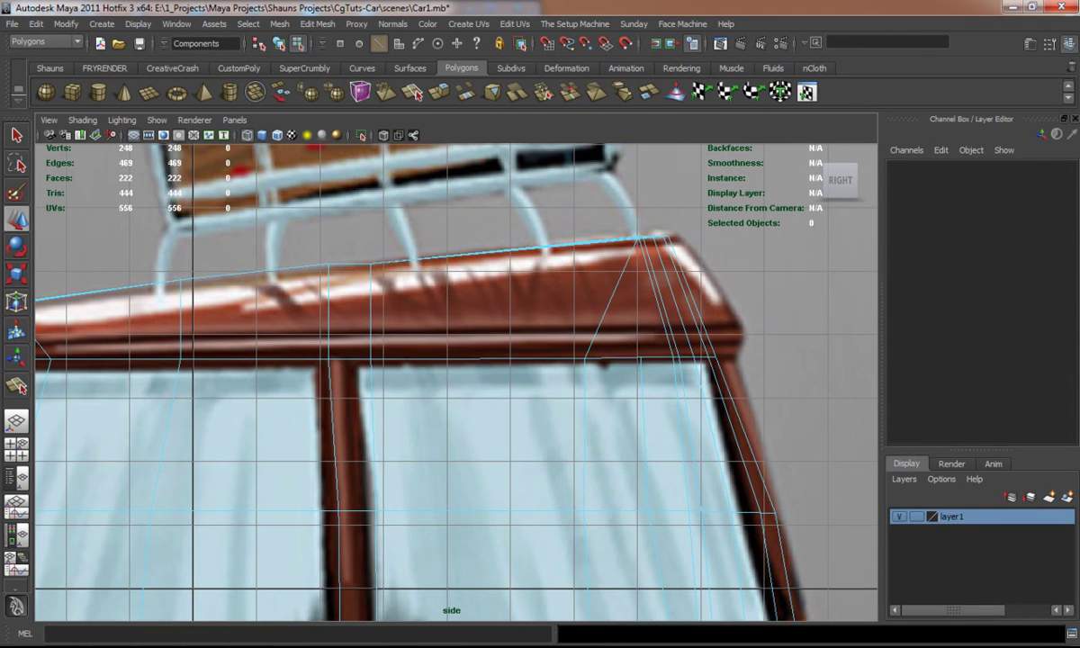
alt+middle_drag(450, 378, 567, 358)
Try to insert an edge loop along the roof side midway between the windows and the roofline.
click(49, 67)
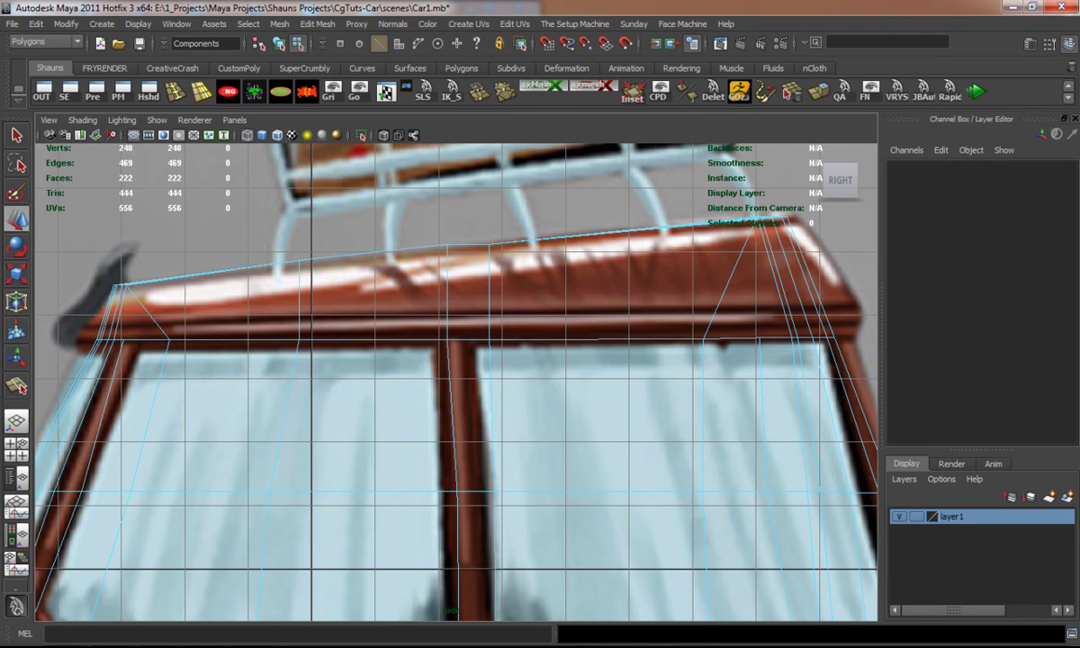
click(175, 90)
click(447, 286)
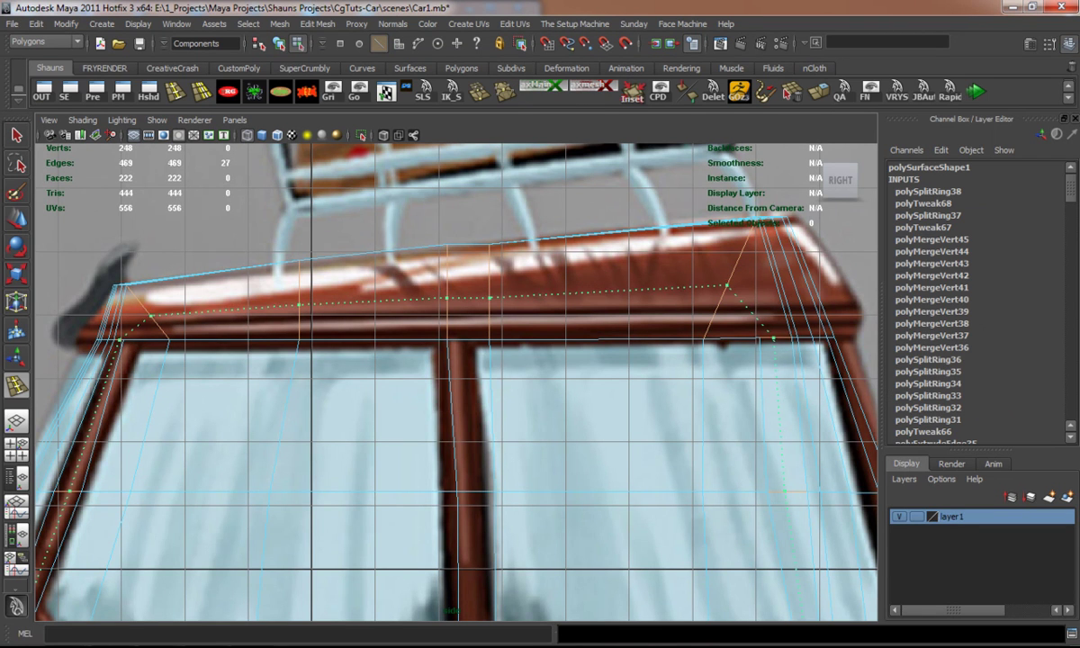
key(ctrl+z)
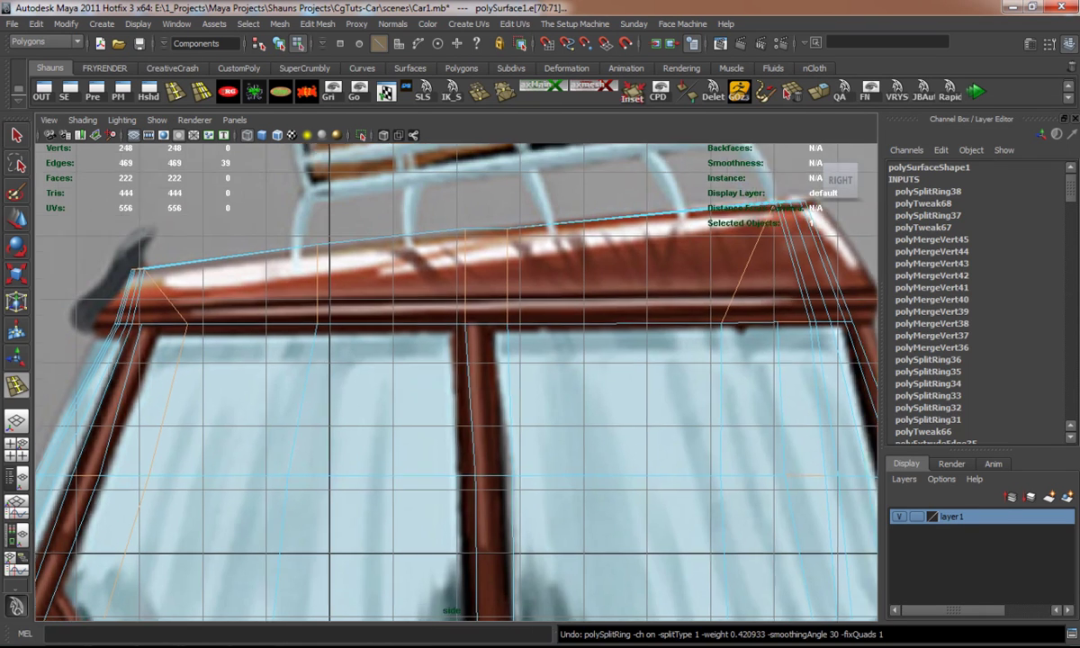
key(w)
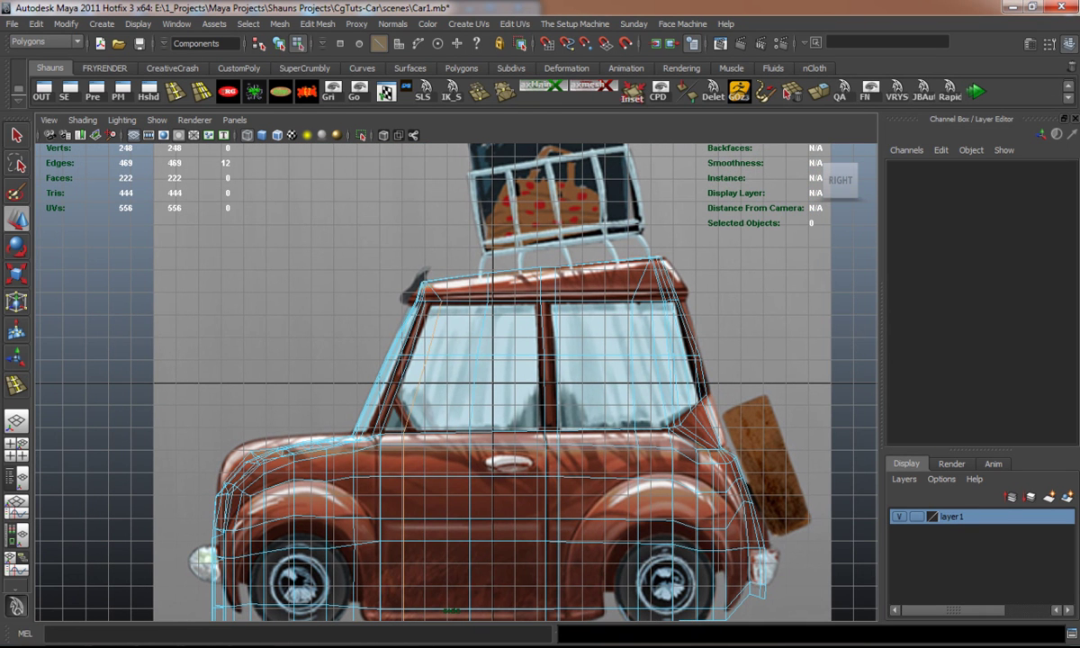
Move the two rows of rear edge vertices above the tail light down and backward to follow the reference contour.
right_click(417, 345)
right_drag(419, 347, 461, 297)
scroll(450, 379, up, 2)
right_drag(410, 346, 414, 297)
key(f)
click(528, 612)
scroll(527, 612, up, 3)
scroll(455, 360, up, 5)
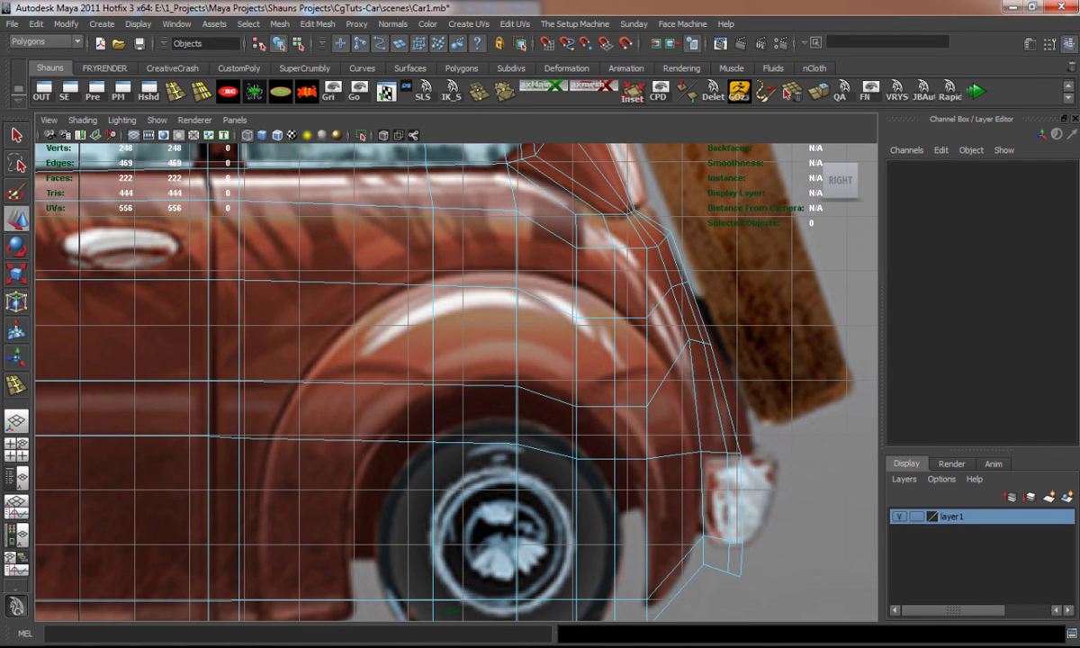
key(F9)
click(707, 342)
drag(707, 342, 725, 393)
drag(653, 261, 694, 317)
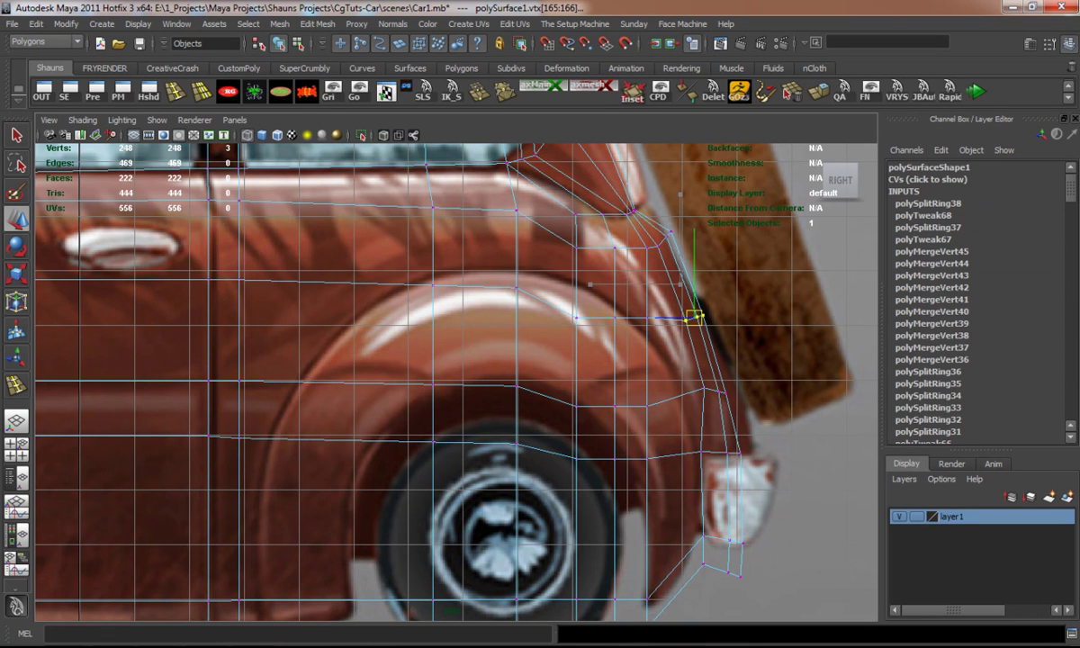
key(Escape)
Move the vertex at the rear pillar's base backward and up, and fine-tune the vertex in the row below it.
scroll(648, 180, up, 5)
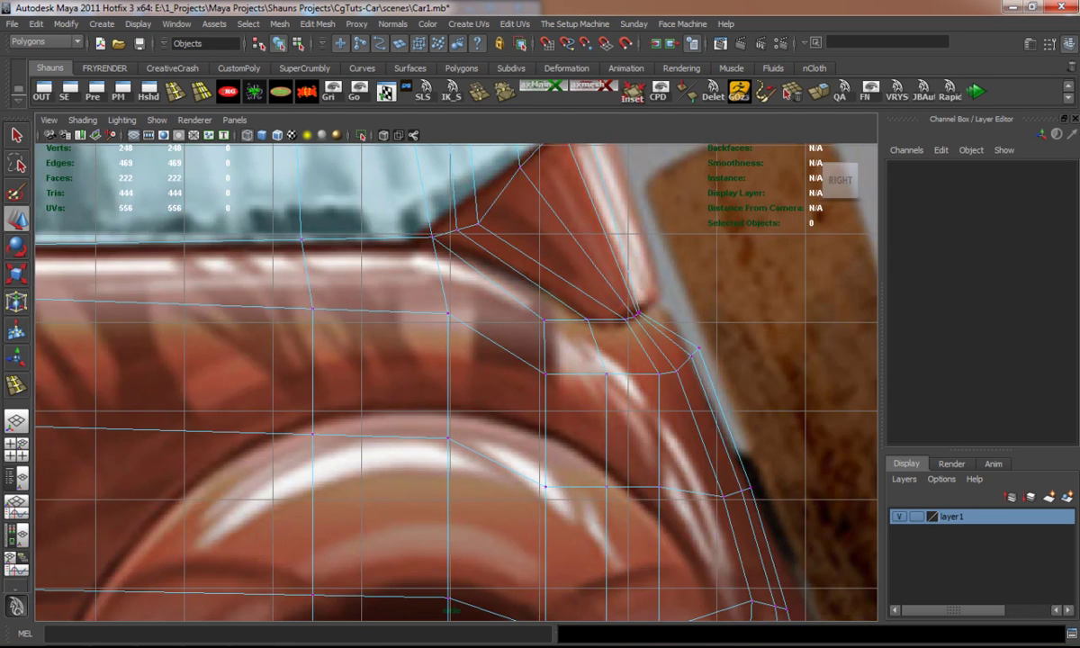
drag(539, 286, 624, 300)
key(Escape)
click(555, 412)
drag(555, 412, 553, 412)
key(Escape)
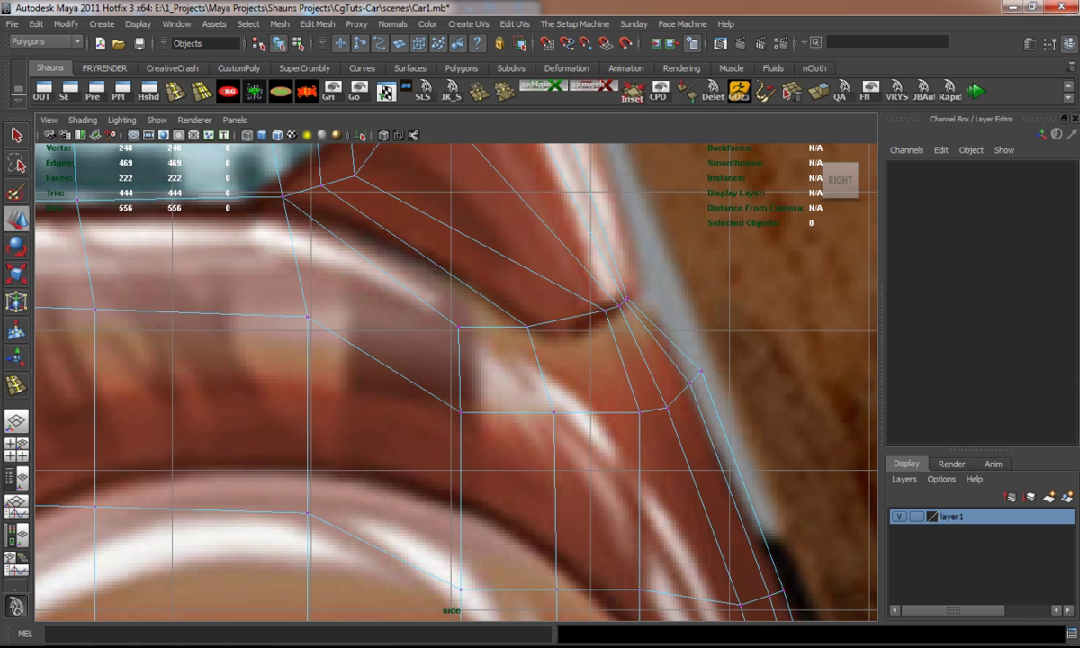
Move the outermost vertex at the rear pillar's base up and backward and the rear edge vertices below it down and forward.
click(625, 299)
mouse_move(625, 299)
mouse_down()
mouse_move(639, 288)
mouse_move(629, 295)
mouse_up()
key(Escape)
click(622, 299)
key(Escape)
click(691, 381)
drag(691, 381, 683, 389)
key(Escape)
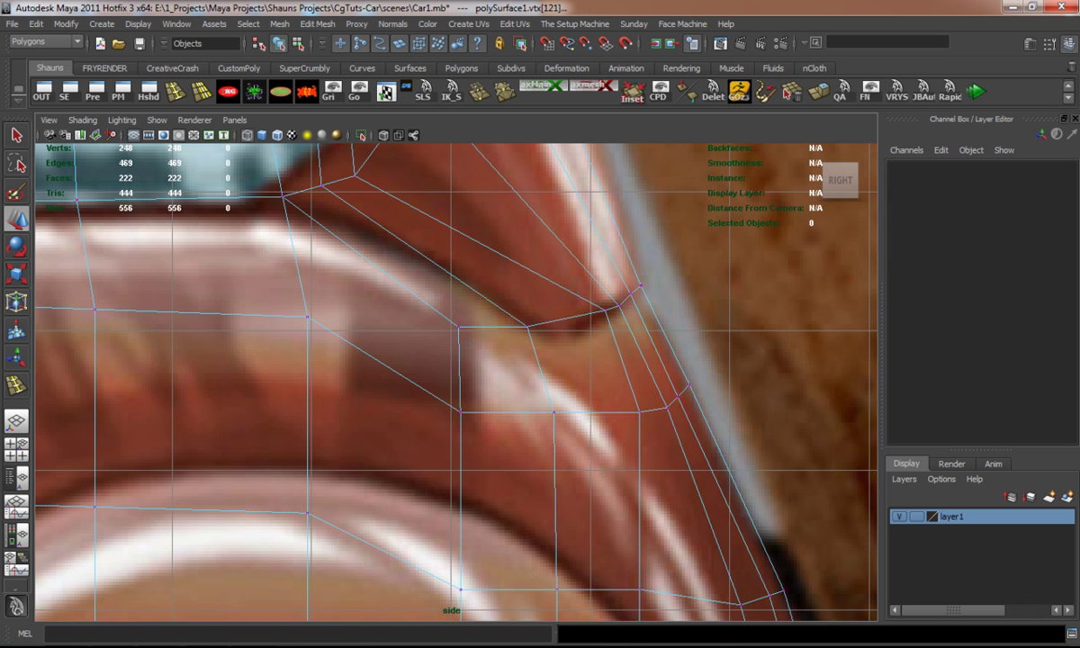
Move the two vertices beside the rear side window's lower rear corner up and backward along the window's slanted edge.
scroll(630, 378, down, 5)
scroll(630, 378, up, 5)
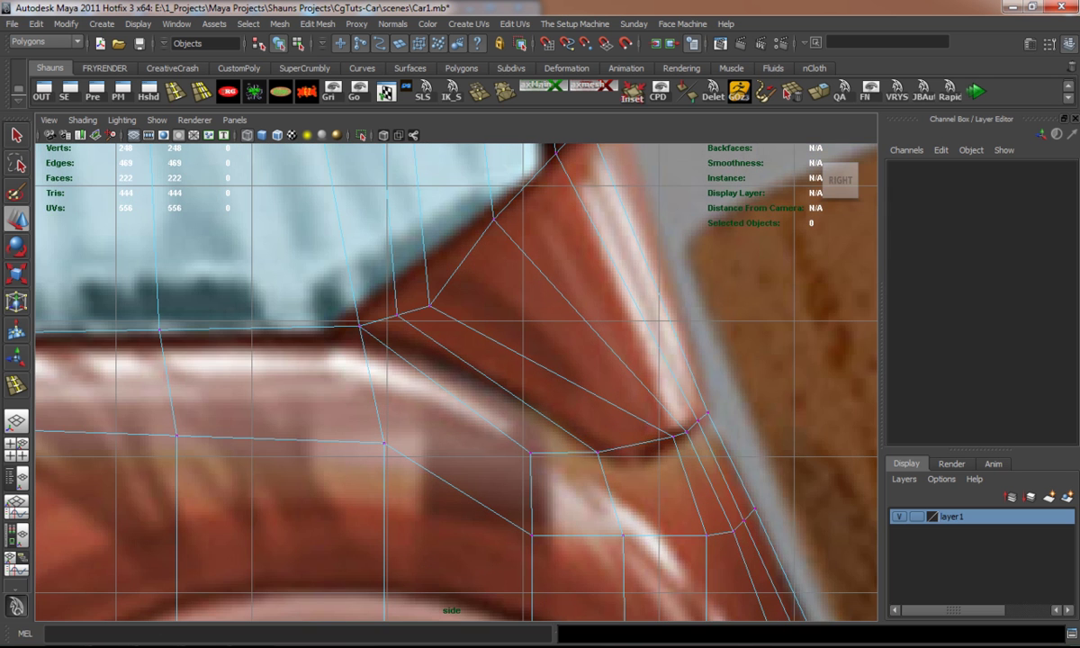
click(414, 310)
drag(413, 311, 445, 259)
click(360, 326)
scroll(361, 332, down, 3)
alt+middle_drag(378, 360, 615, 332)
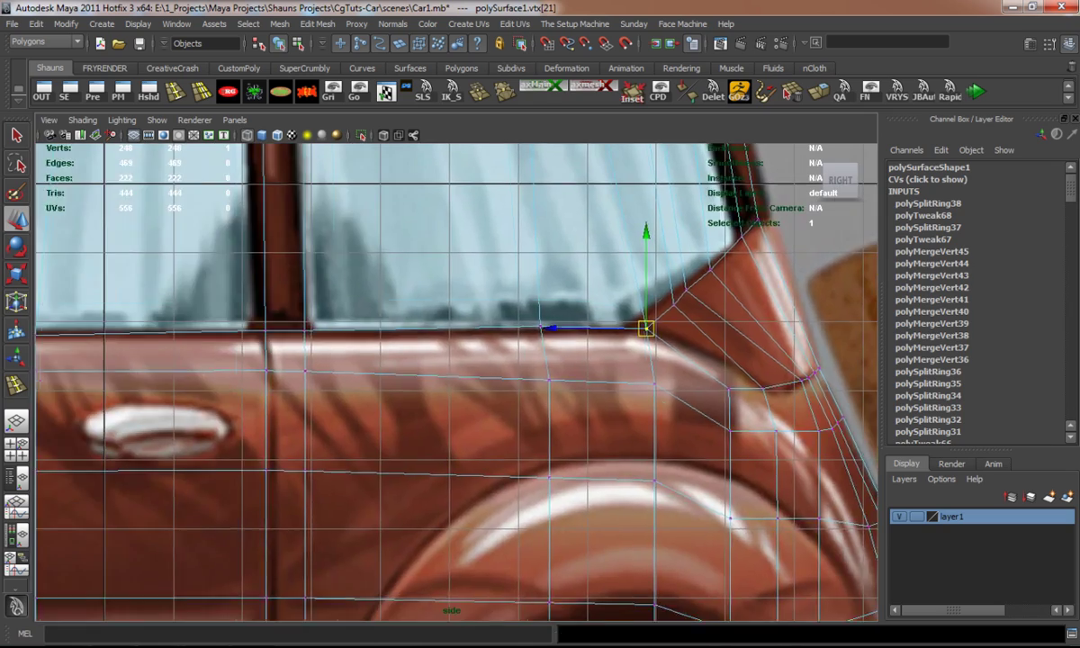
scroll(457, 378, down, 4)
scroll(457, 378, up, 1)
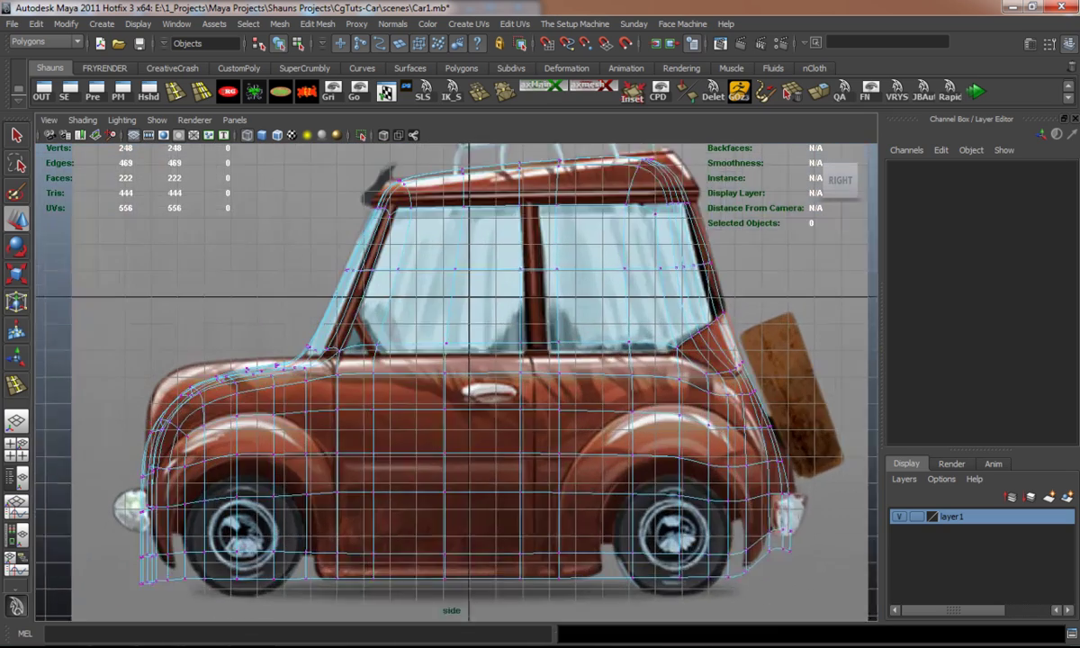
Mirror the half car body across its centre line to create the complete body.
scroll(457, 378, up, 3)
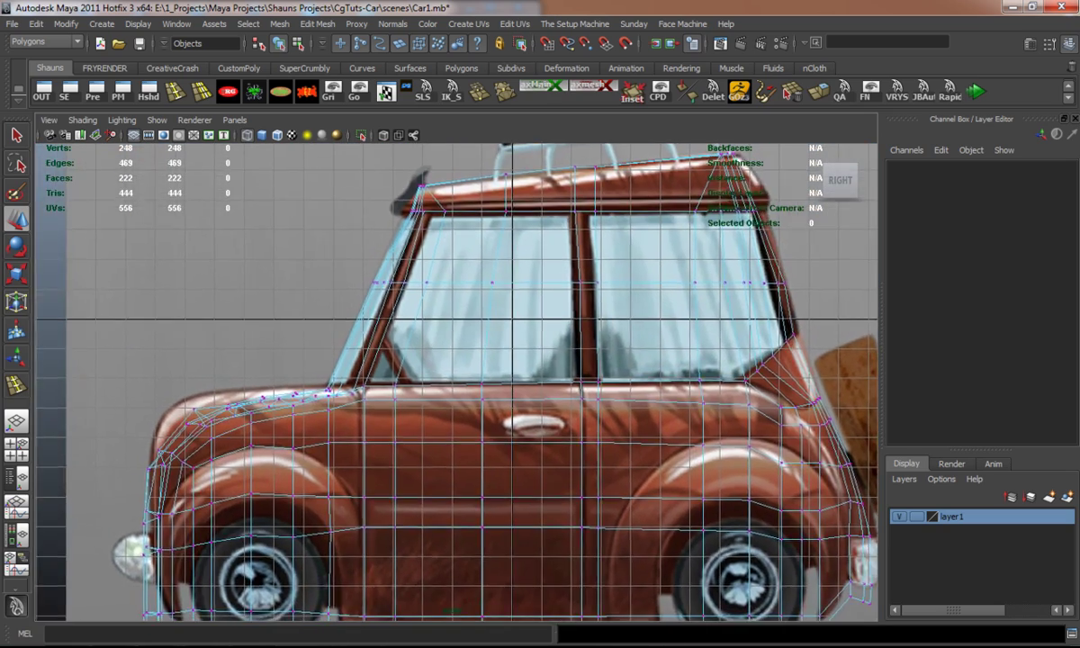
key(space)
key(space)
key(3)
alt+drag(450, 360, 360, 365)
scroll(450, 360, down, 5)
right_drag(518, 374, 592, 340)
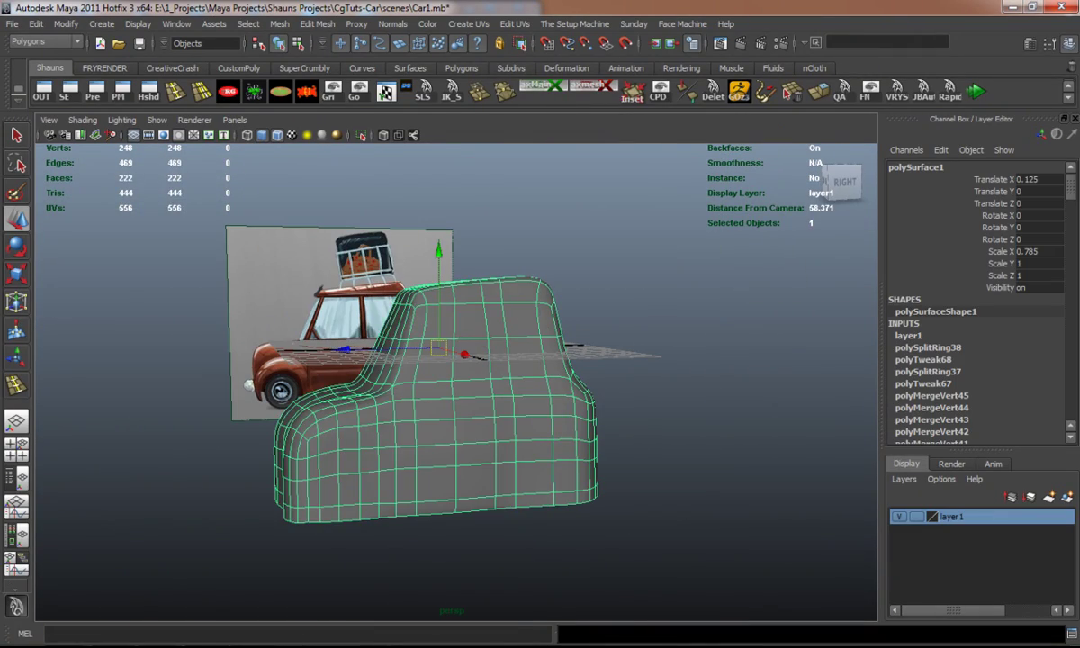
click(280, 23)
click(288, 320)
alt+drag(450, 360, 693, 380)
click(720, 540)
Select the border edges along the body's centre seam, excluding the lower open borders, and scale them flat along the X axis.
alt+drag(504, 360, 354, 496)
click(491, 360)
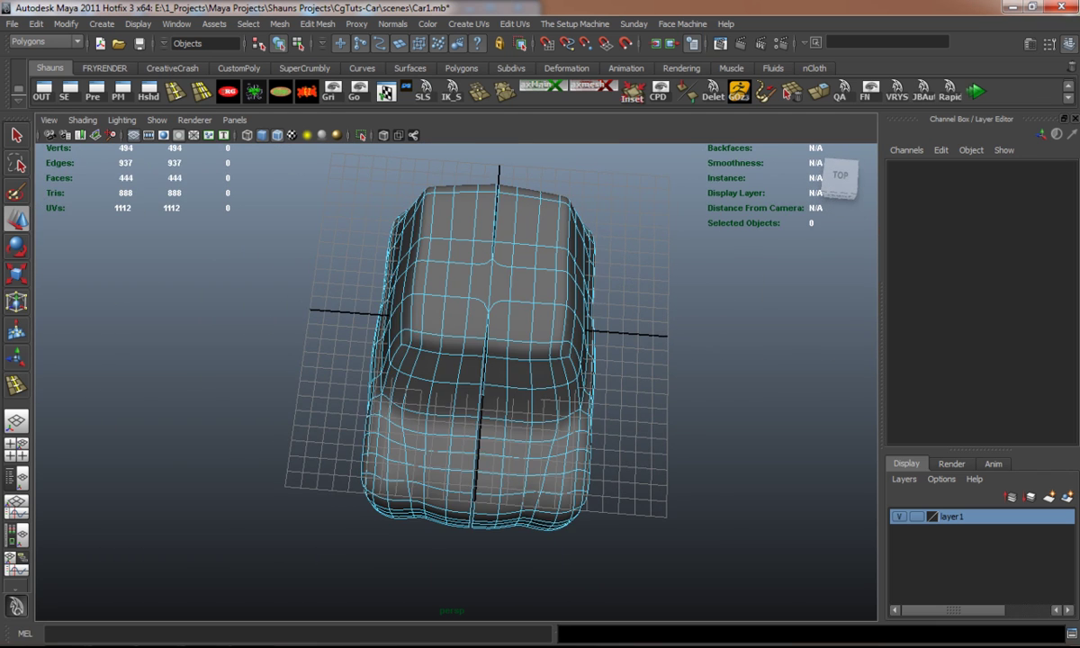
click(487, 365)
double_click(465, 200)
alt+drag(495, 405, 495, 243)
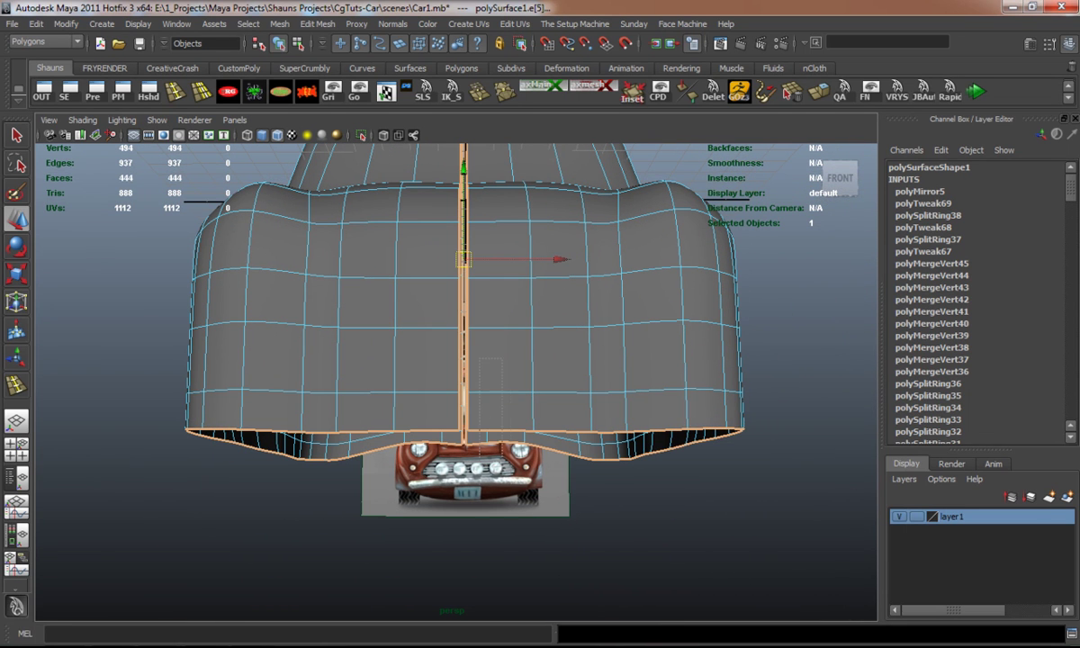
ctrl+drag(478, 358, 875, 563)
alt+drag(540, 405, 432, 405)
ctrl+drag(180, 356, 447, 570)
alt+drag(450, 504, 477, 486)
key(r)
drag(604, 321, 500, 321)
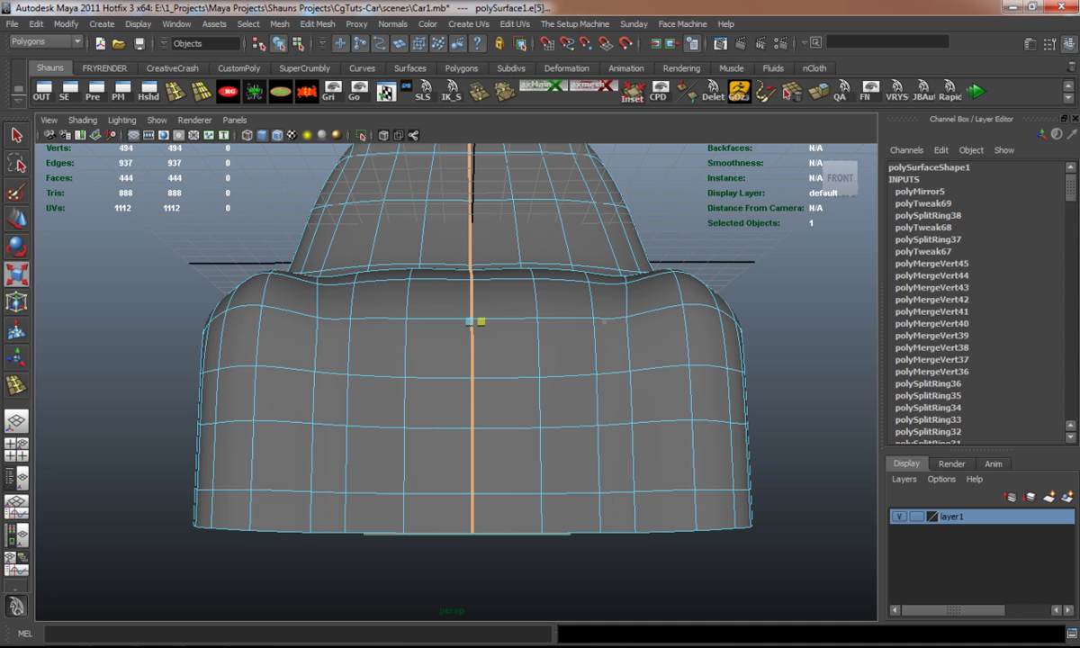
Convert the centre seam edge selection to vertices and merge the overlapping vertices of both halves.
ctrl+right_drag(471, 383, 428, 378)
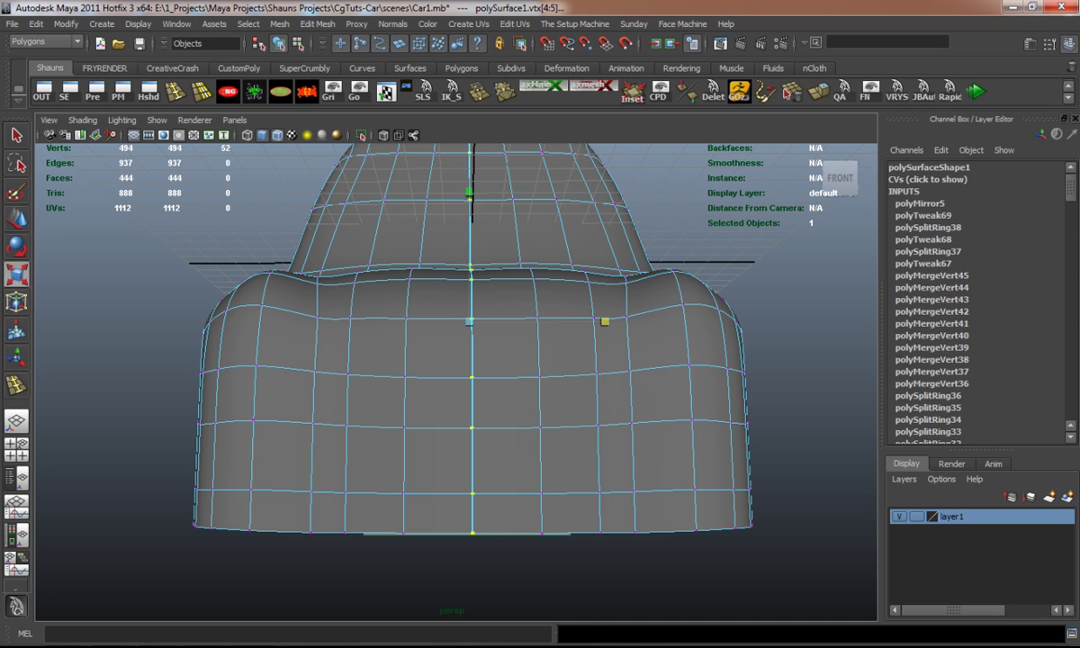
key(ctrl+m)
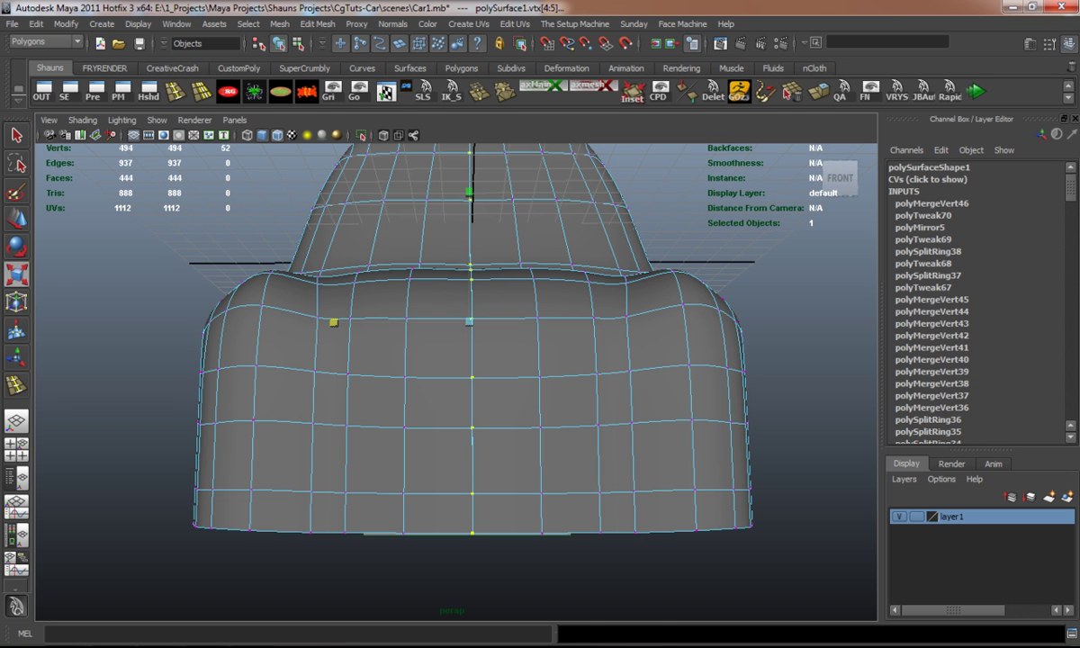
key(ctrl+m)
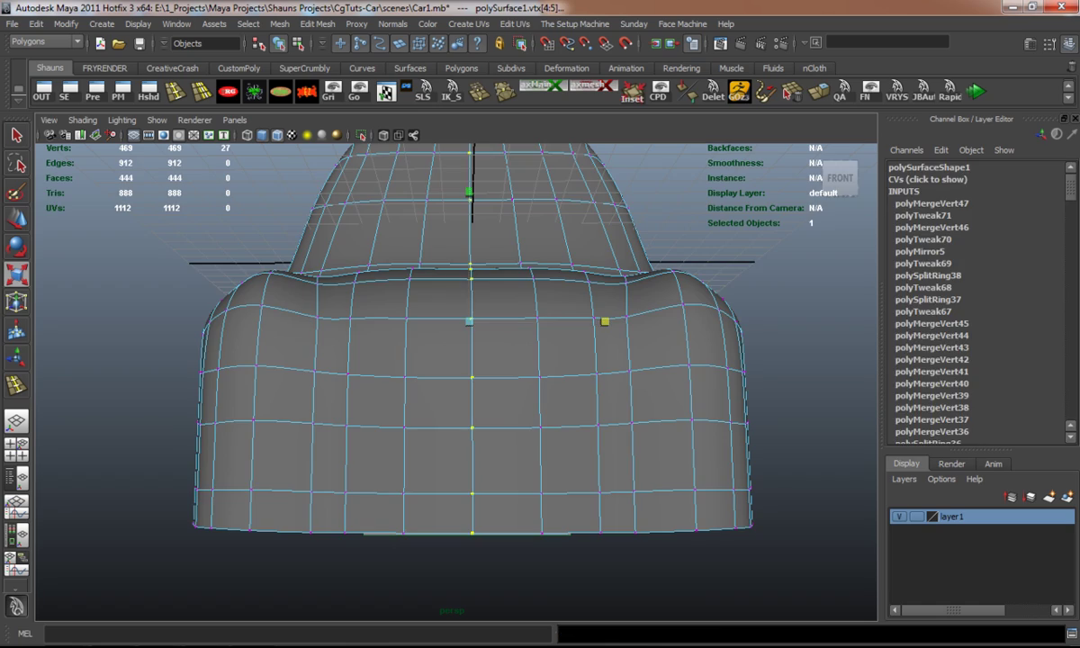
Round off the pointed rear end by adjusting the centre column of vertices and the columns beside it along the body's length.
scroll(466, 360, down, 5)
alt+drag(270, 360, 475, 382)
scroll(475, 383, up, 3)
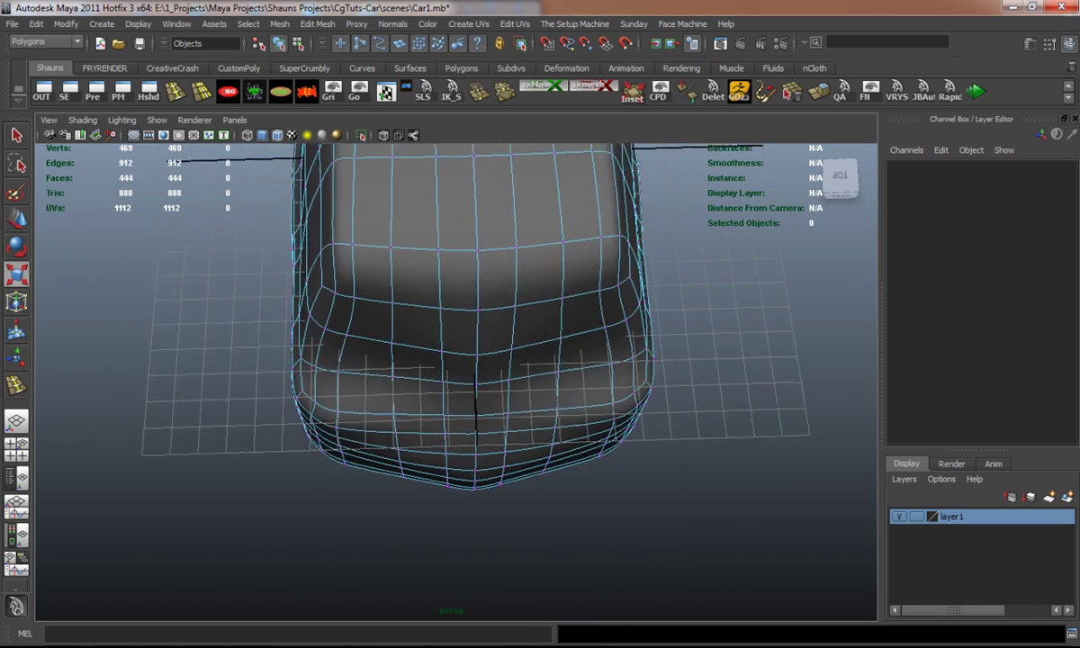
key(1)
scroll(450, 315, up, 3)
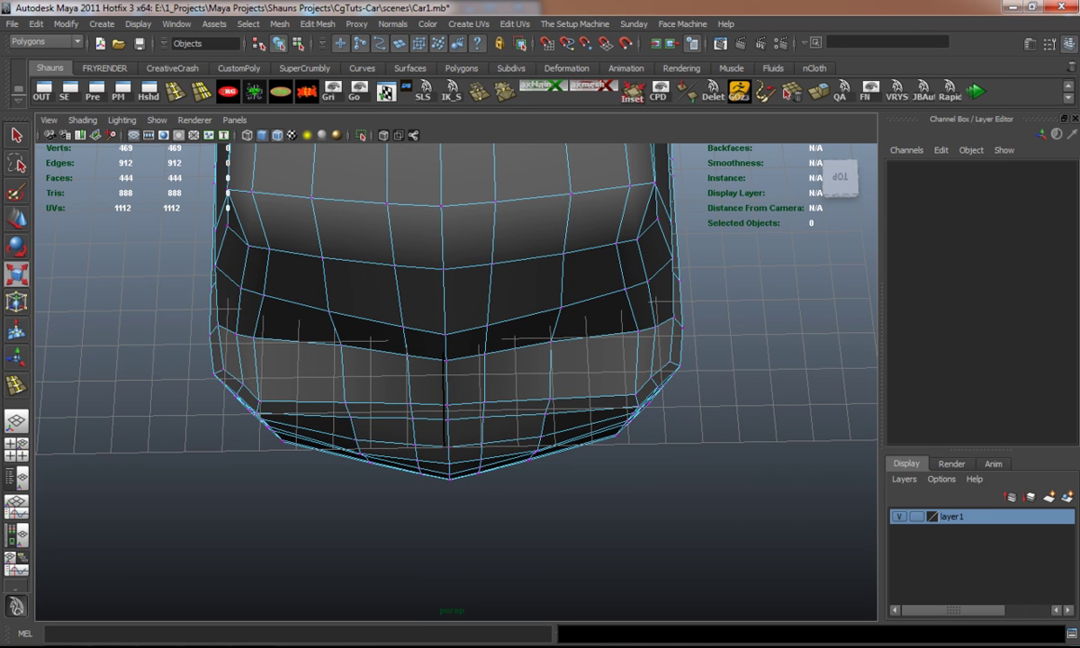
right_drag(373, 405, 313, 403)
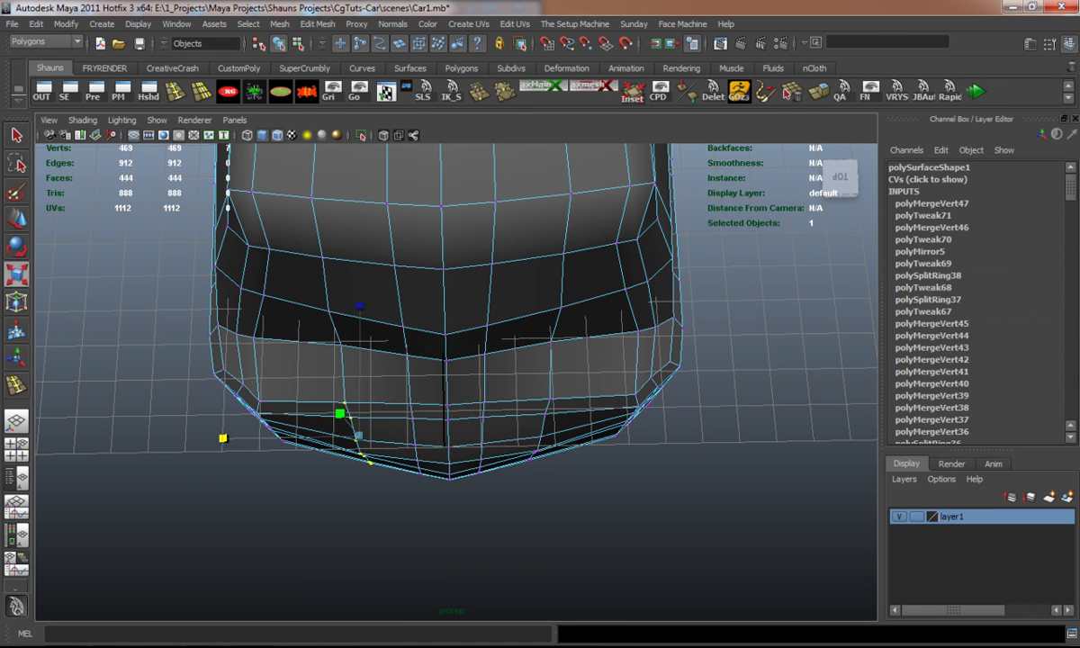
click(341, 414)
drag(447, 347, 448, 351)
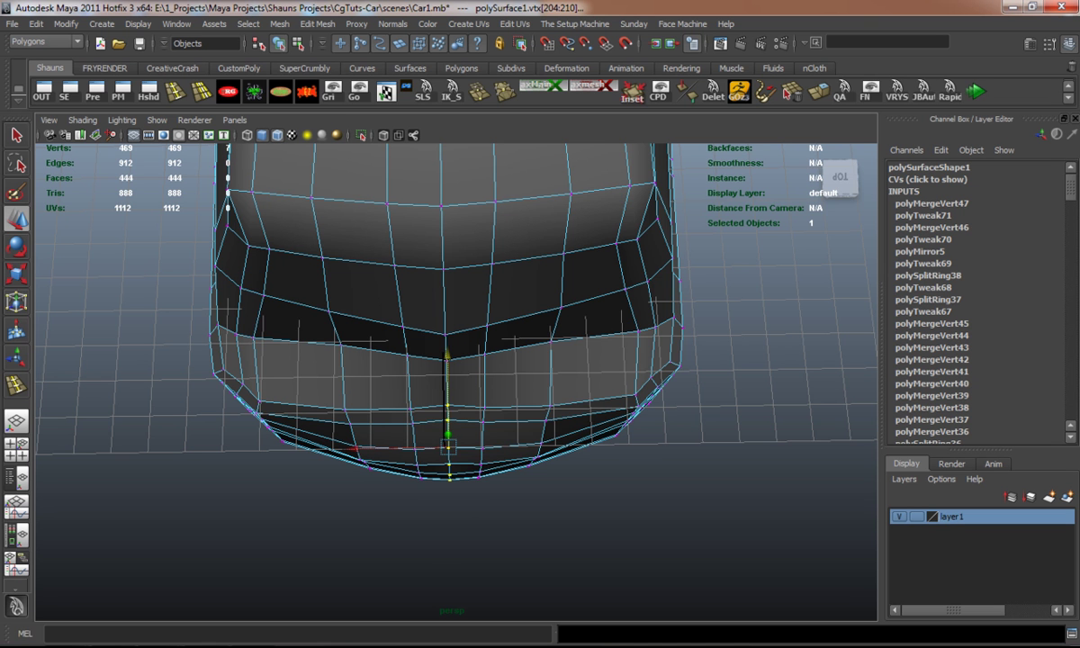
Examine the reshaped rear and the windshield and hood area of the body with smooth preview on and off.
key(3)
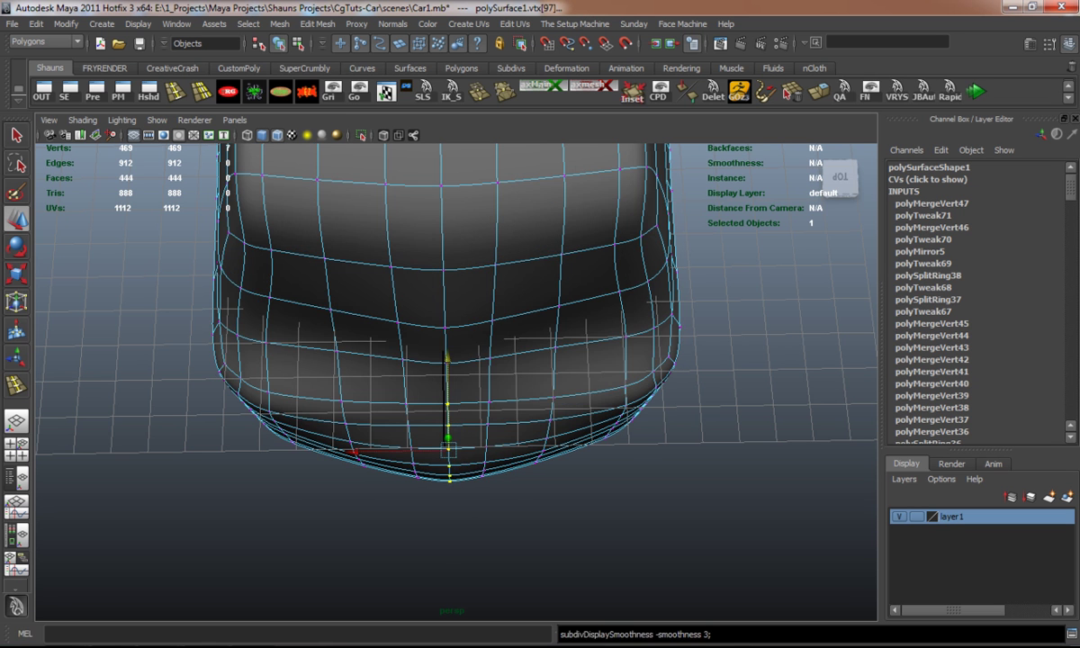
alt+drag(447, 351, 756, 270)
key(1)
alt+drag(448, 158, 513, 292)
key(3)
key(1)
key(f)
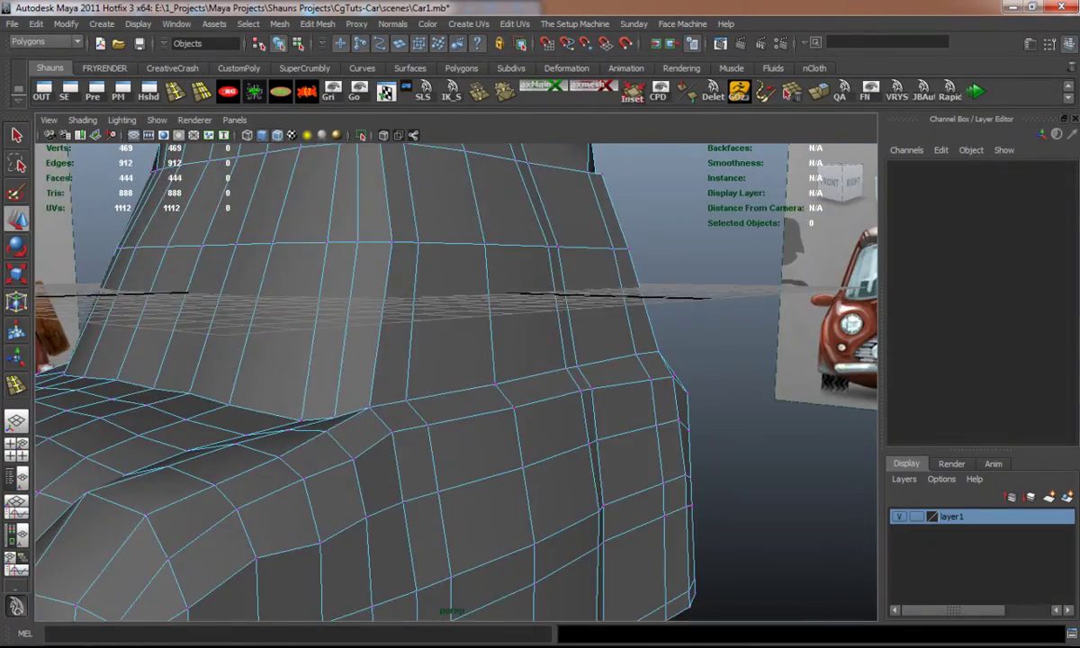